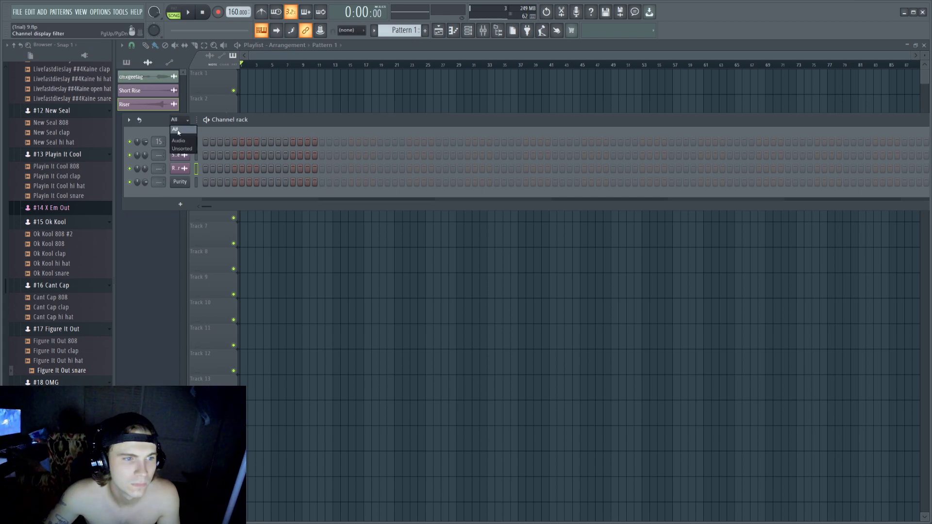
# Open the piano roll of the Purity channel.
pyautogui.rightClick(187, 141)
pyautogui.click(204, 140)
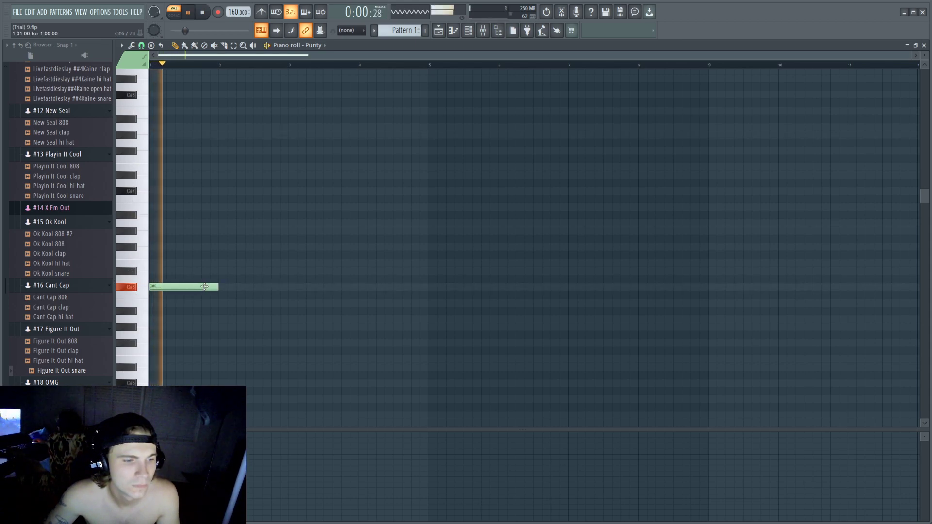
pyautogui.press('space')
pyautogui.click(180, 270)
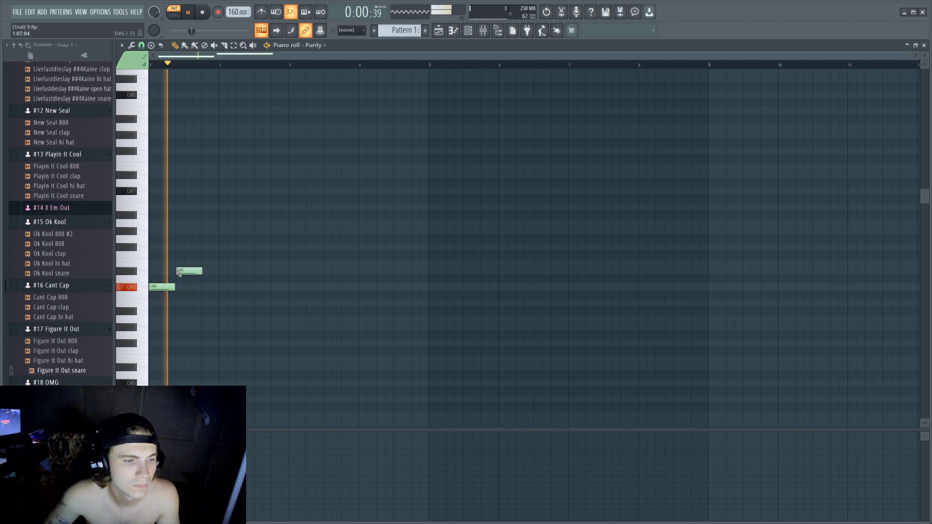
pyautogui.click(206, 287)
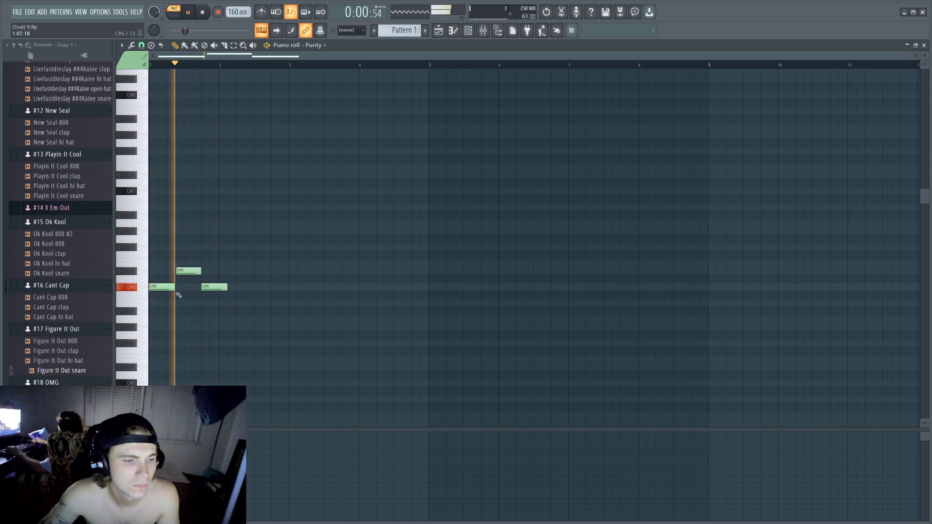
pyautogui.scroll(3, 199, 272)
pyautogui.moveTo(290, 271); pyautogui.dragTo(294, 271)
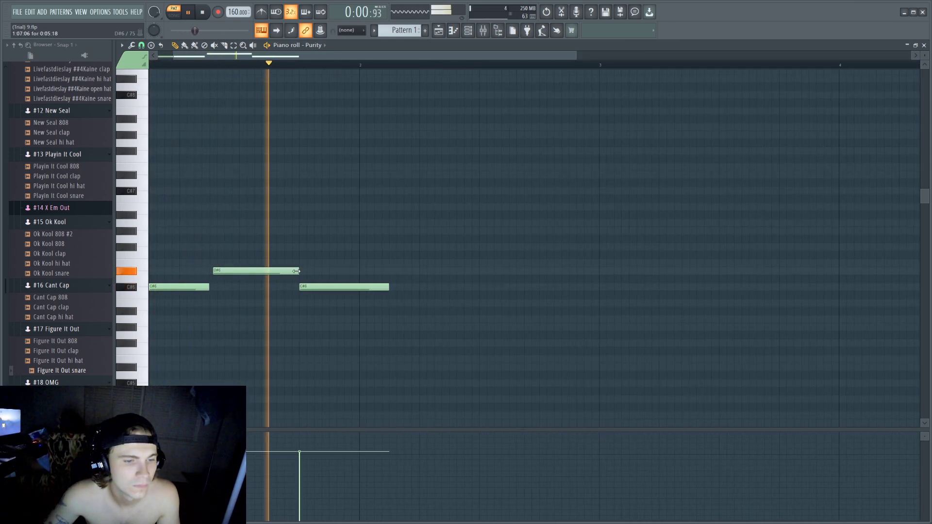
pyautogui.moveTo(387, 287); pyautogui.dragTo(445, 287)
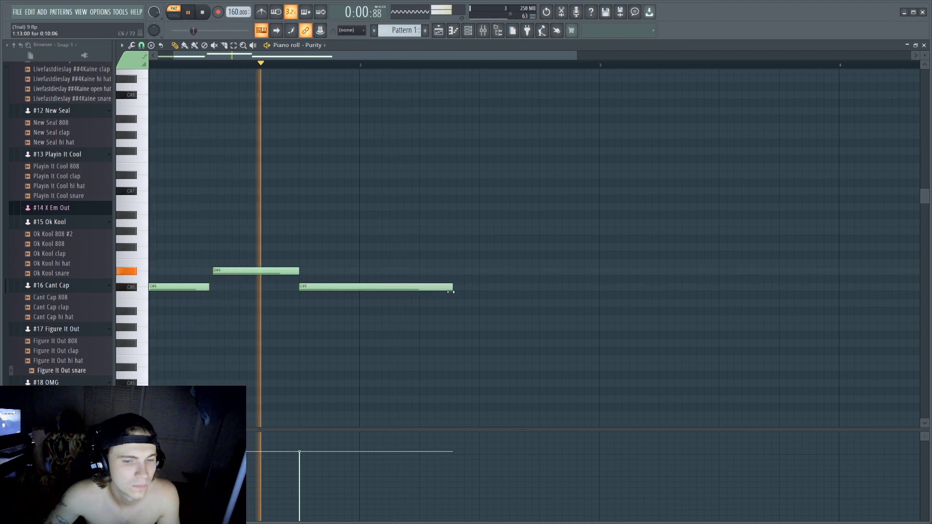
pyautogui.scroll(-3, 338, 330)
pyautogui.press('space')
pyautogui.moveTo(287, 286); pyautogui.dragTo(190, 359)
pyautogui.rightClick(191, 359)
# Place four consecutive quarter-bar notes across bar 1: D#6, F#6, E6 and C#6.
pyautogui.scroll(-1, 122, 278)
pyautogui.click(162, 244)
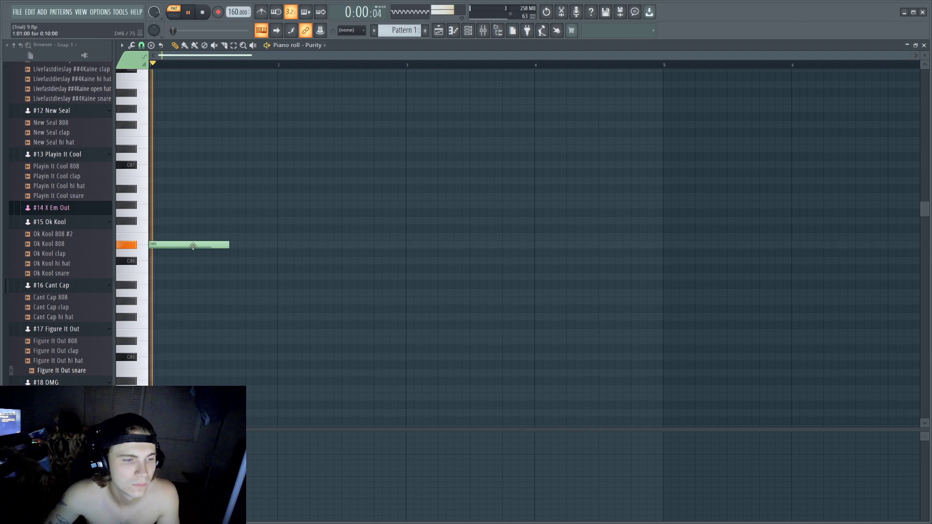
pyautogui.click(187, 221)
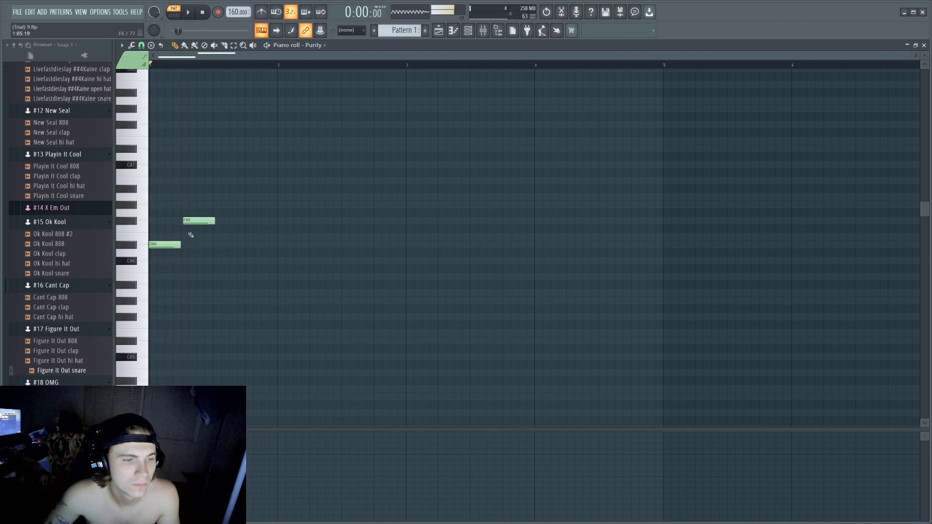
pyautogui.click(223, 237)
pyautogui.press('space')
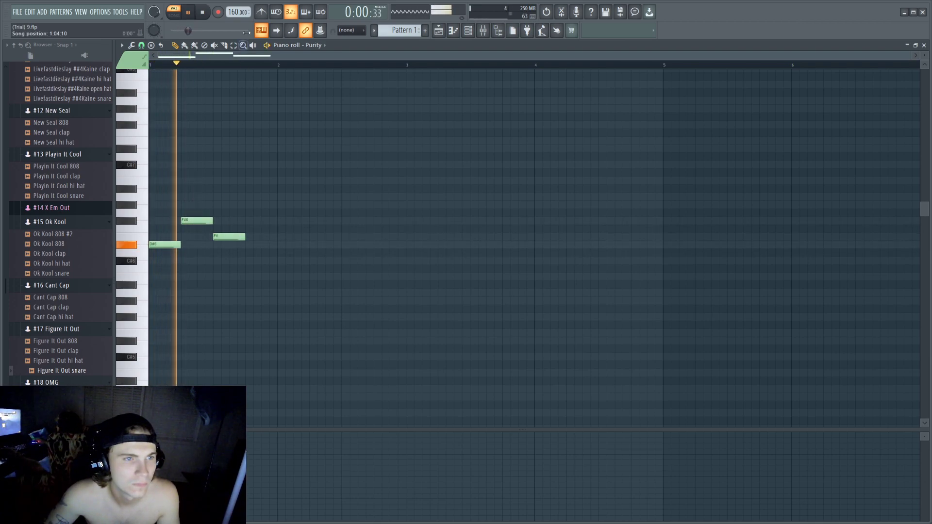
pyautogui.click(248, 197)
pyautogui.moveTo(249, 198); pyautogui.dragTo(253, 267)
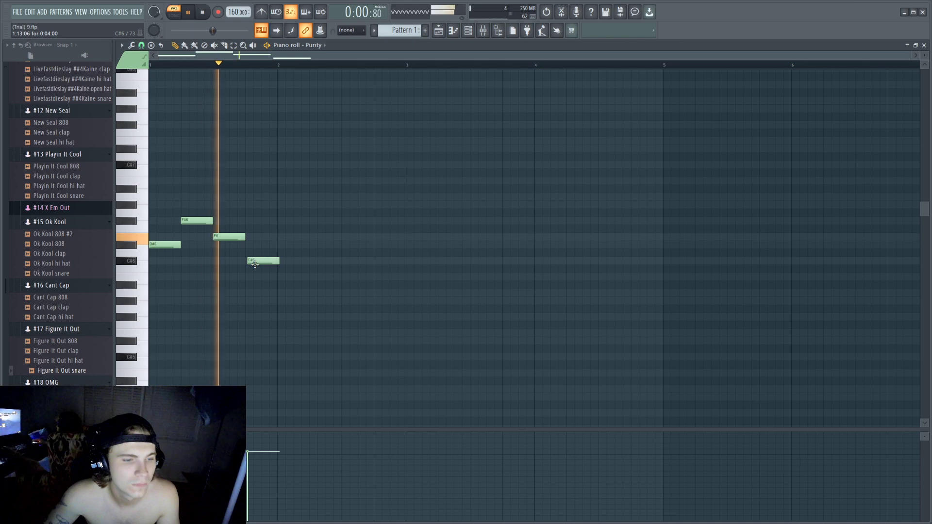
# Repitch the four notes in bar 1 to C#6, D#6, C#6 and E6.
pyautogui.moveTo(153, 246); pyautogui.dragTo(163, 283)
pyautogui.press('space')
pyautogui.press('space')
pyautogui.moveTo(193, 220); pyautogui.dragTo(260, 278)
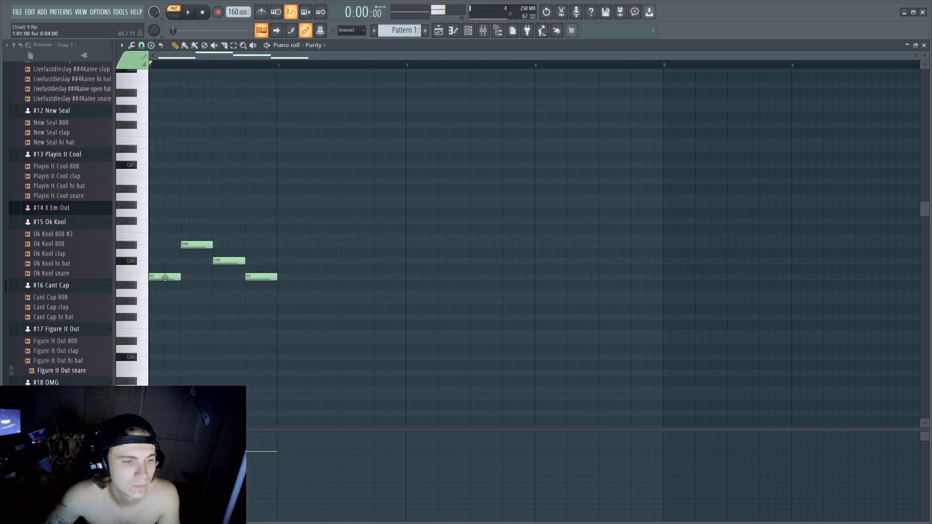
pyautogui.moveTo(170, 277); pyautogui.dragTo(170, 261)
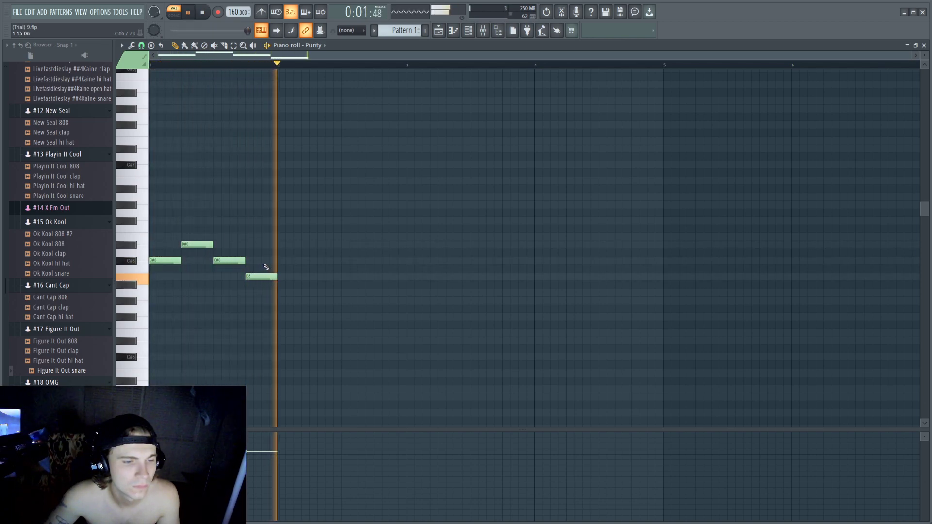
pyautogui.moveTo(266, 277); pyautogui.dragTo(268, 237)
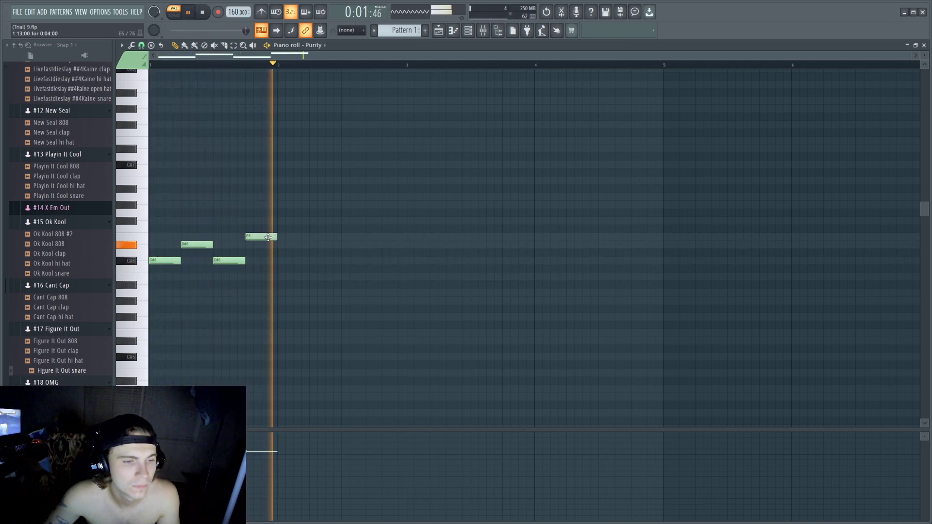
# Duplicate the four-note phrase from bar 1 into bar 2.
pyautogui.hotkey('ctrl', 'a')
pyautogui.hotkey('ctrl', 'b')
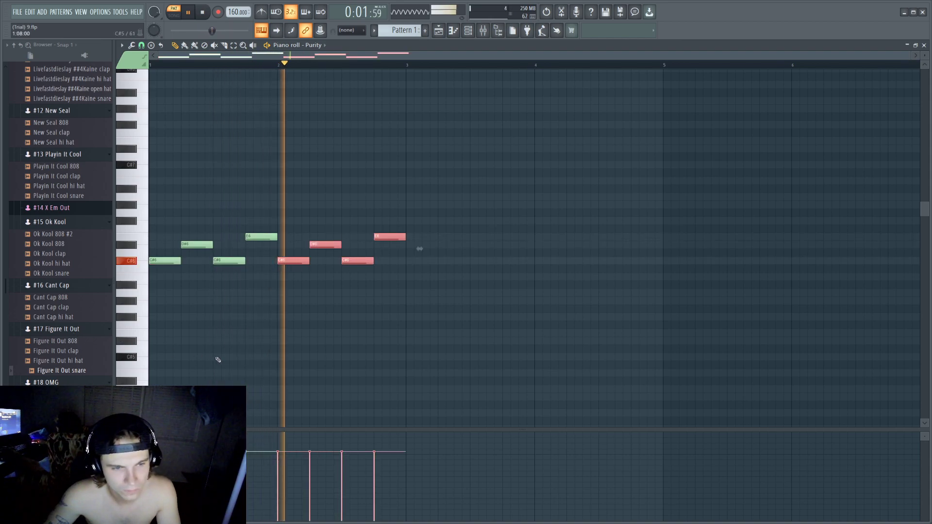
pyautogui.click(436, 221)
pyautogui.rightClick(435, 222)
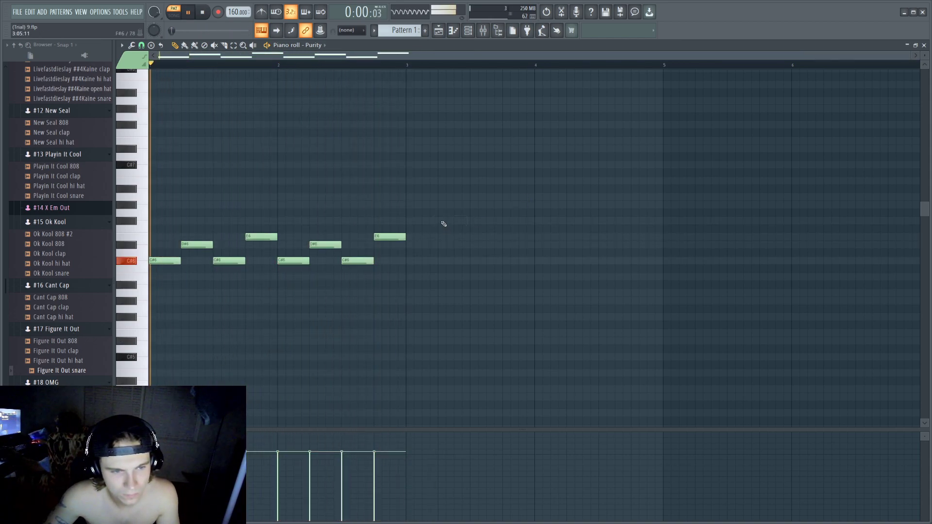
# Fill bar 3 with four quarter-bar notes: F#6, E6, D#6 and E6.
pyautogui.click(410, 204)
pyautogui.moveTo(435, 212); pyautogui.dragTo(435, 229)
pyautogui.click(443, 237)
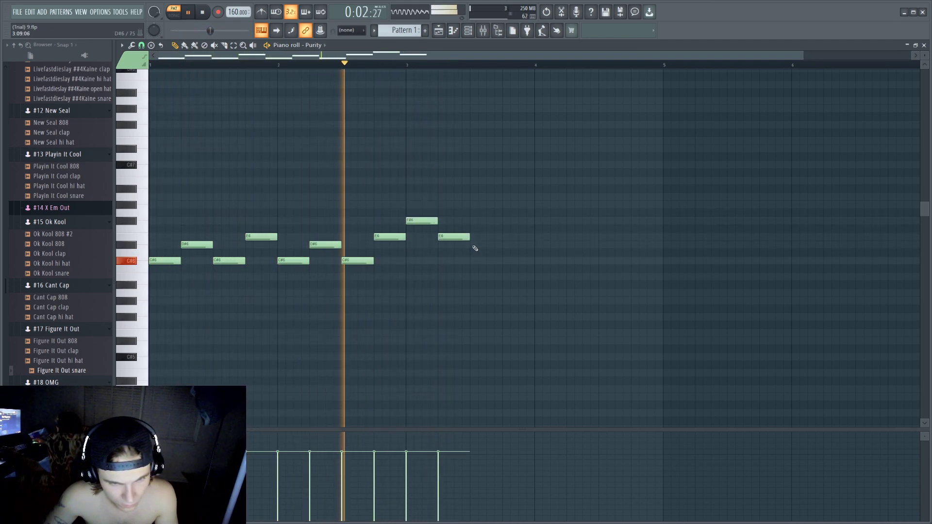
pyautogui.click(475, 245)
pyautogui.click(505, 222)
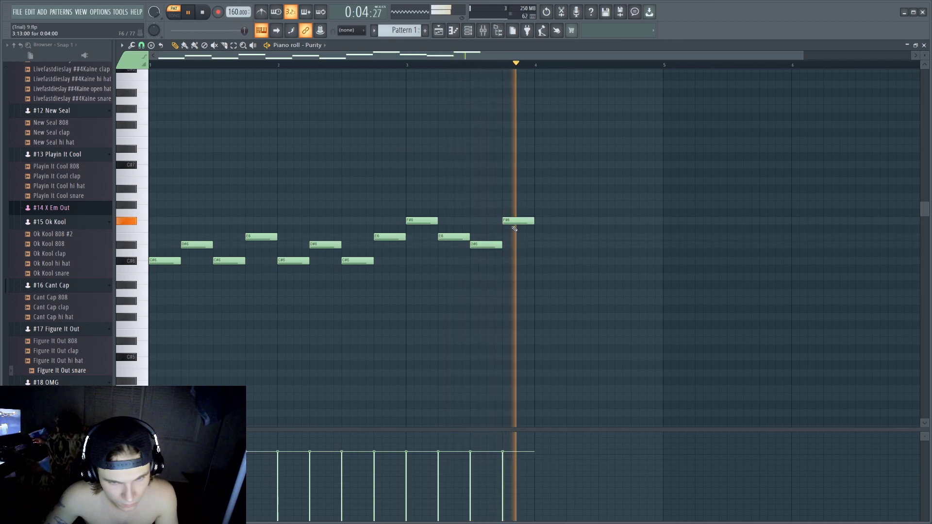
pyautogui.moveTo(507, 221); pyautogui.dragTo(520, 238)
# Duplicate the bar 3 notes into bar 4 and raise the last note to G#6.
pyautogui.moveTo(584, 178); pyautogui.dragTo(410, 289)
pyautogui.hotkey('ctrl', 'b')
pyautogui.scroll(-2, 446, 316)
pyautogui.click(560, 214)
pyautogui.rightClick(561, 215)
pyautogui.moveTo(519, 238); pyautogui.dragTo(521, 206)
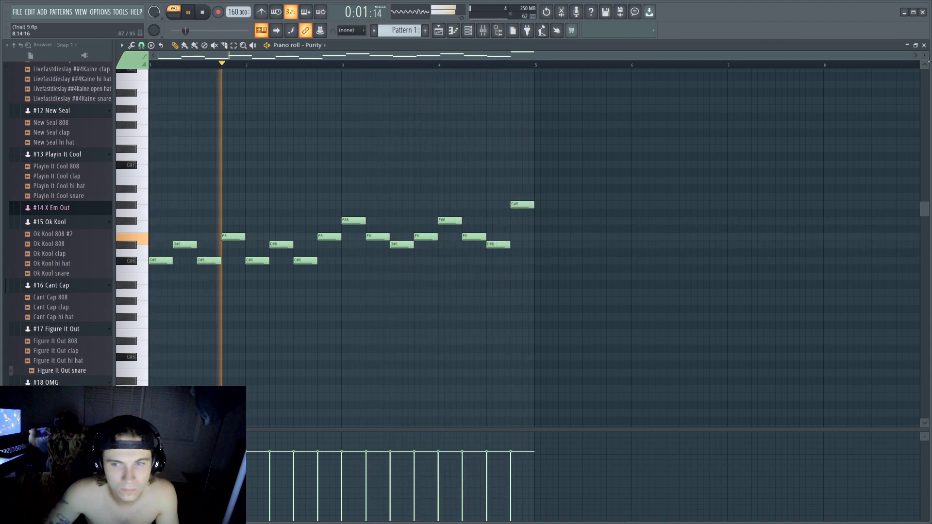
# Audition Purity's Guitar & Plucked, Bell & Perc and Woodwind presets, and choose a lead sound from the Lead Synth category.
pyautogui.press('F5')
pyautogui.click(183, 141)
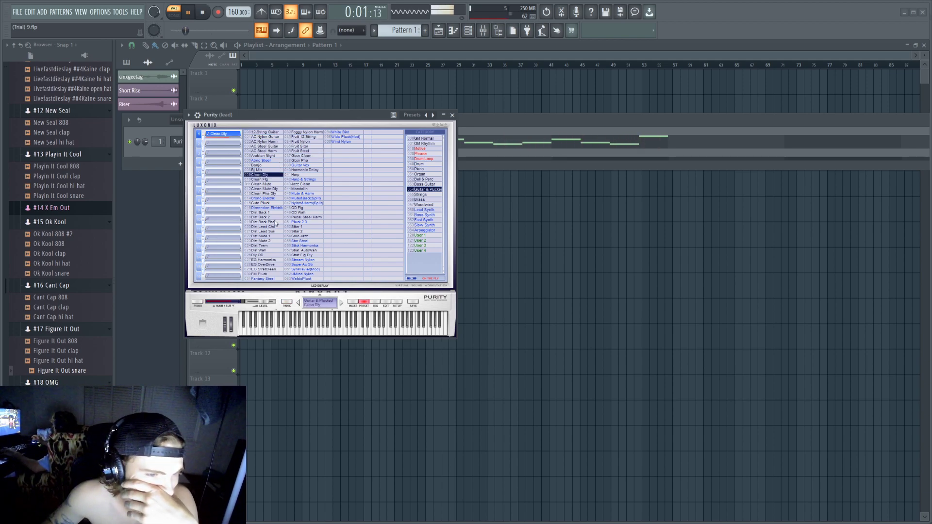
pyautogui.click(273, 193)
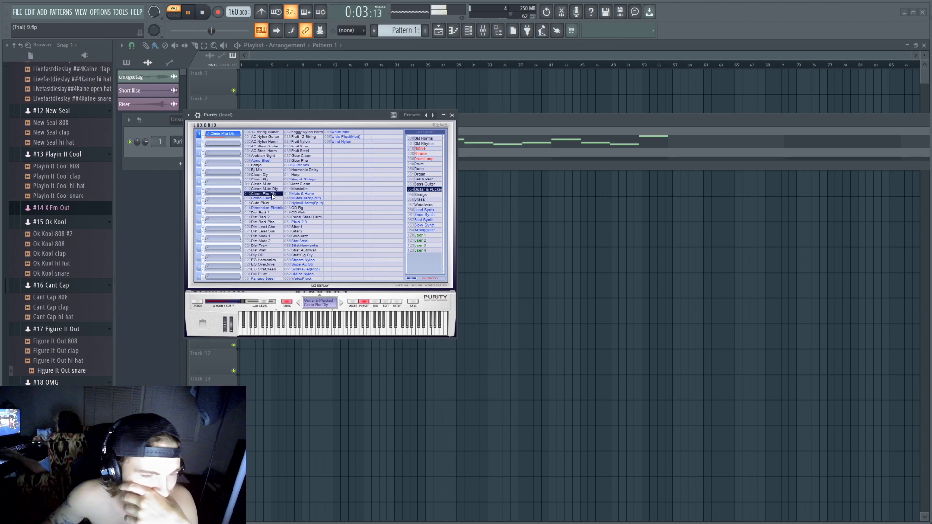
pyautogui.click(268, 241)
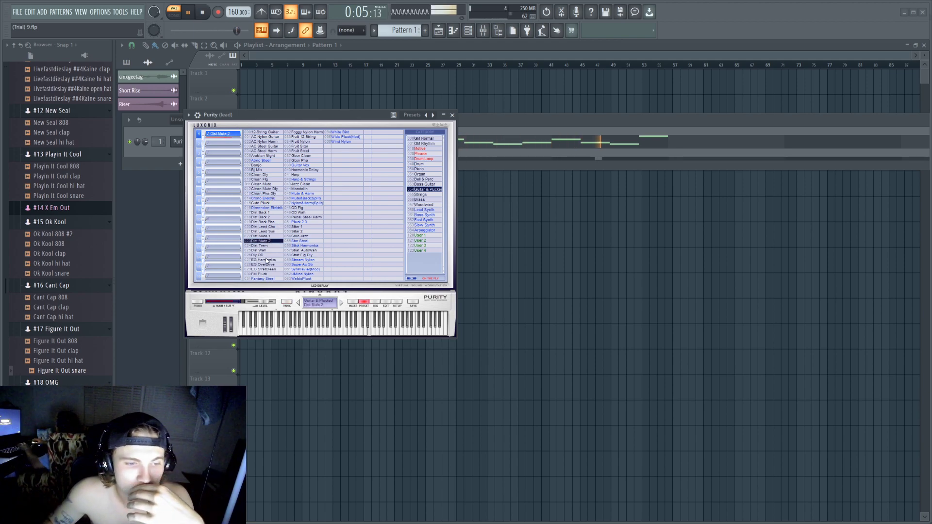
pyautogui.click(423, 179)
pyautogui.click(264, 226)
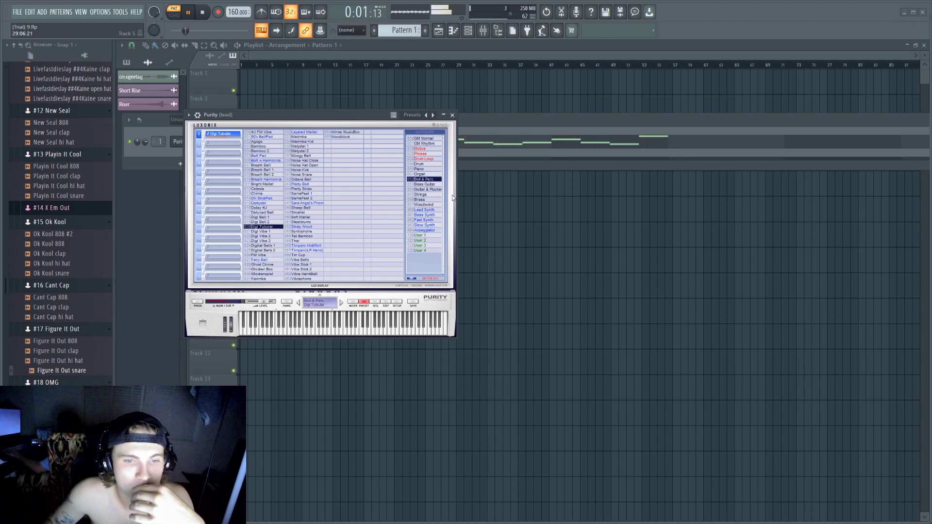
pyautogui.click(424, 204)
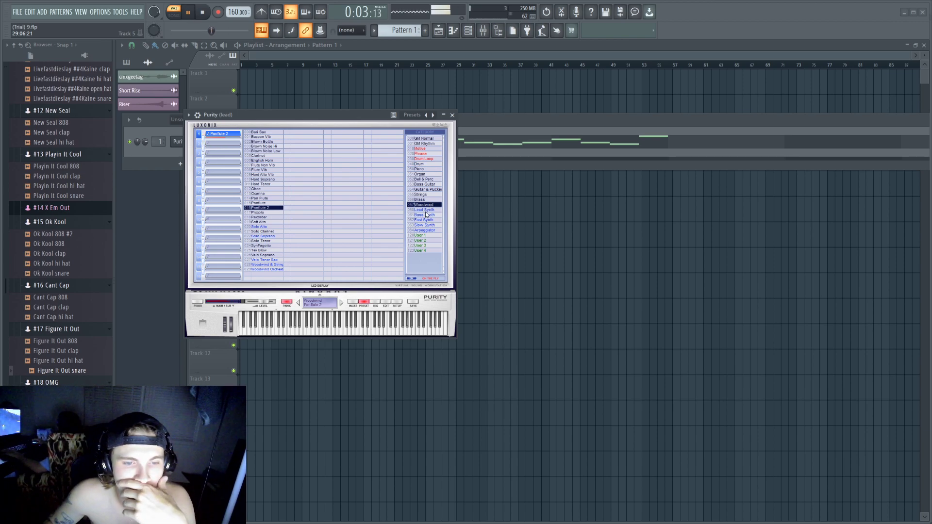
pyautogui.click(425, 210)
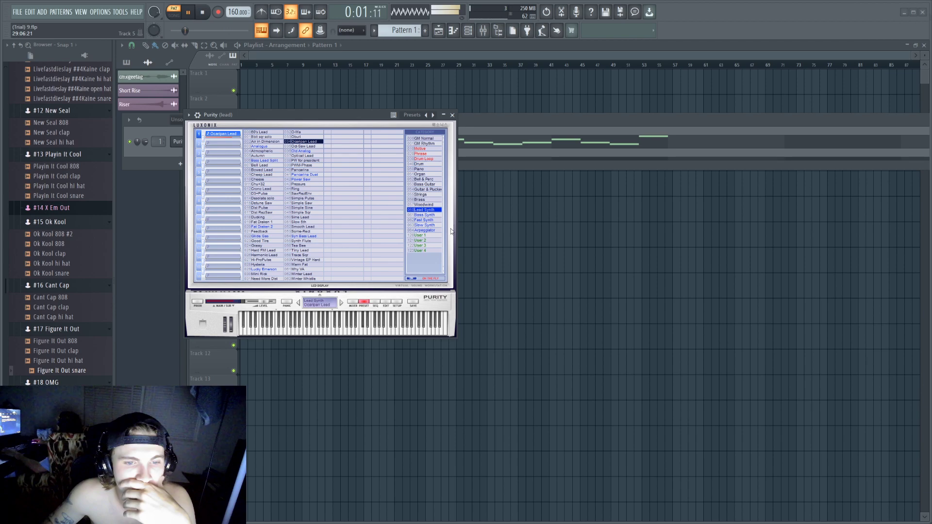
pyautogui.click(452, 115)
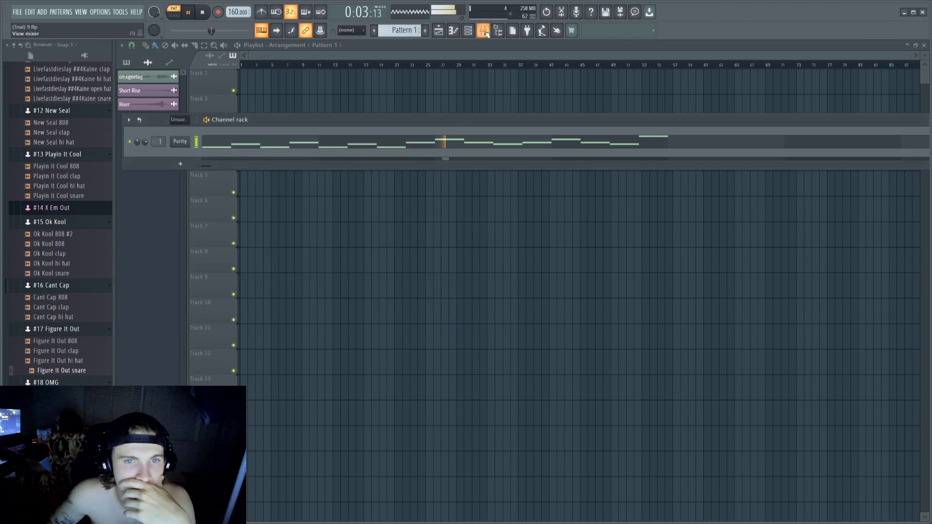
# Show the mixer and add a reFX Nexus channel to the channel rack.
pyautogui.press('F9')
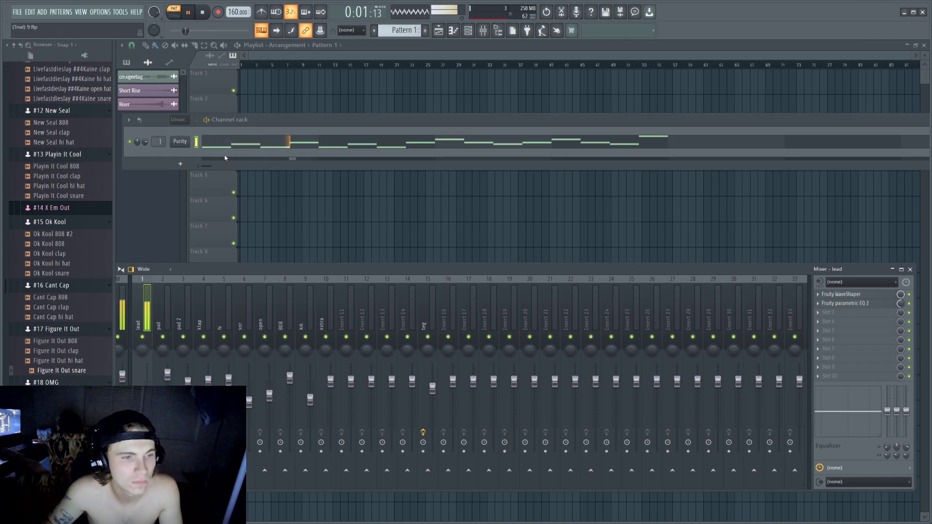
pyautogui.click(181, 163)
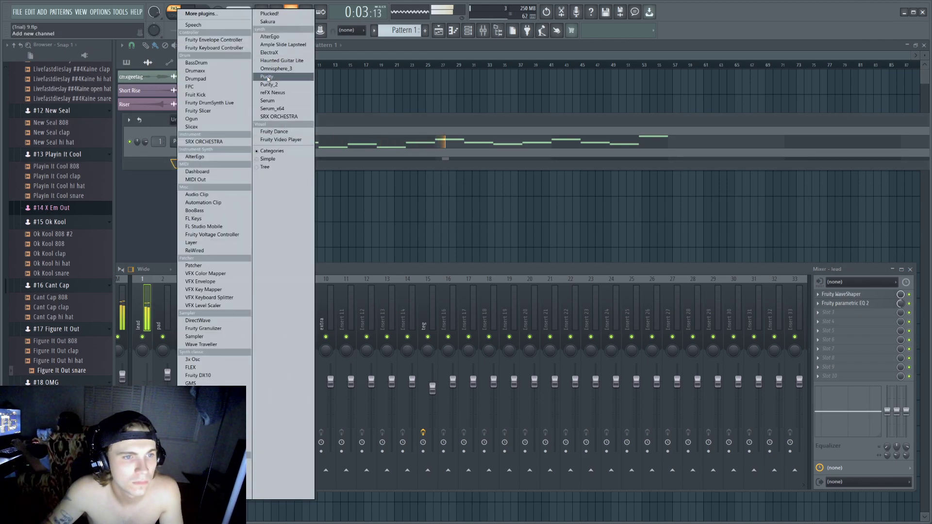
pyautogui.click(269, 92)
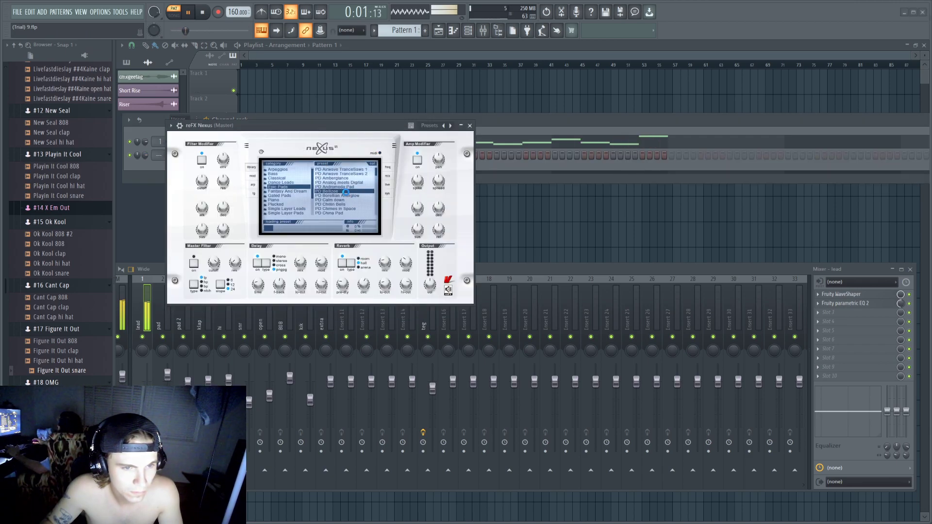
# Load the Single Layer Pads preset PD Saw Pad 11 in Nexus and route the channel to mixer track 2.
pyautogui.click(300, 200)
pyautogui.click(297, 196)
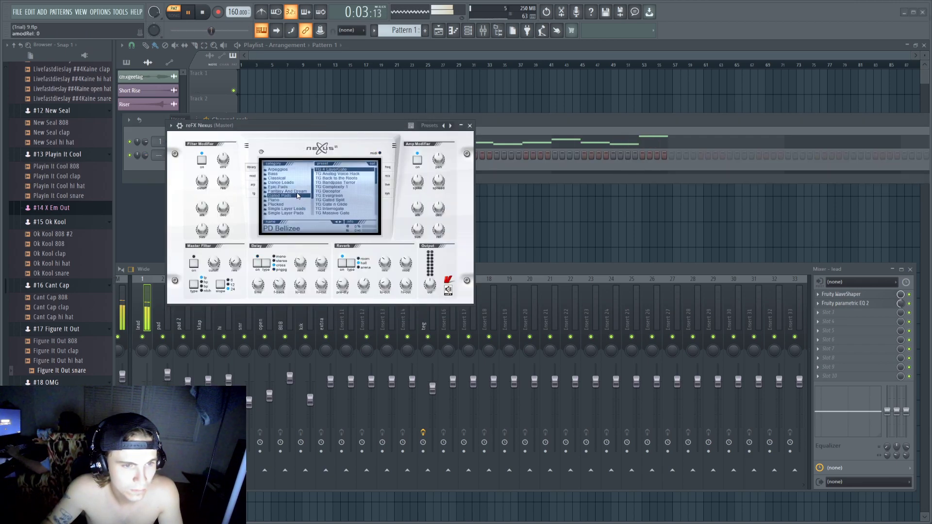
pyautogui.click(295, 209)
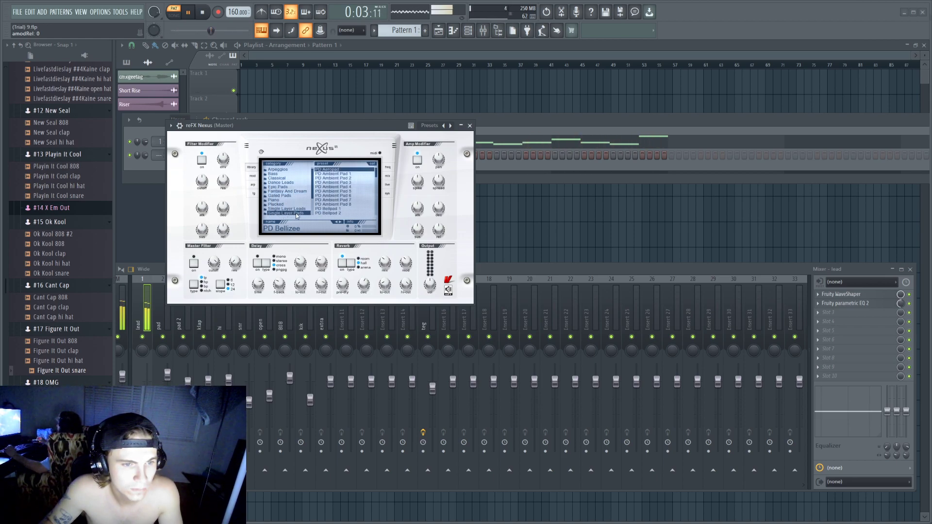
pyautogui.moveTo(377, 176); pyautogui.dragTo(347, 200)
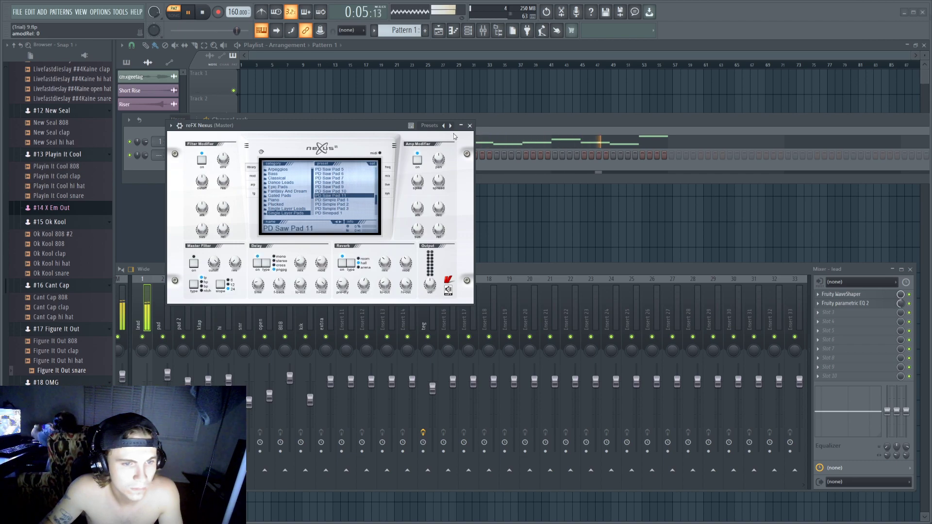
pyautogui.click(469, 125)
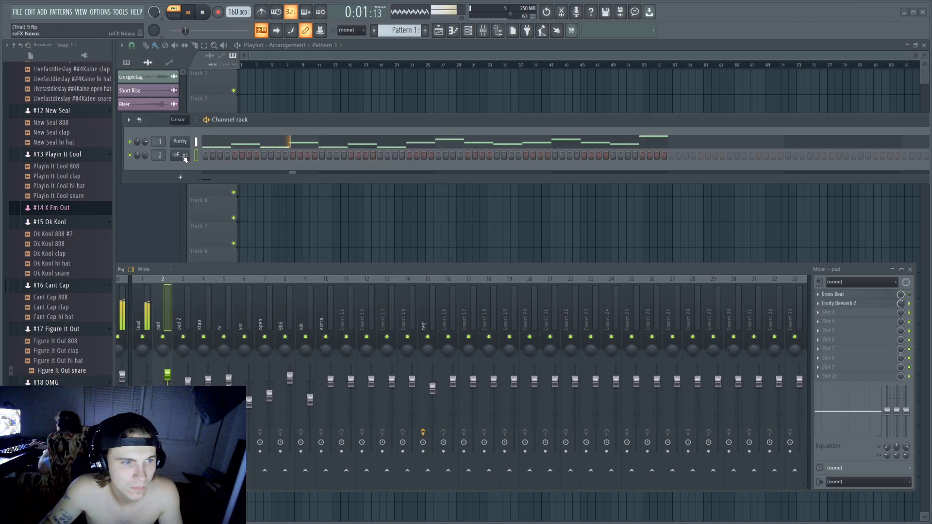
# In the Nexus piano roll, place half-bar notes C#7 in the second half of bar 1 and G#6 in the second half of bar 2.
pyautogui.press('F7')
pyautogui.click(199, 221)
pyautogui.press('space')
pyautogui.moveTo(221, 221); pyautogui.dragTo(221, 168)
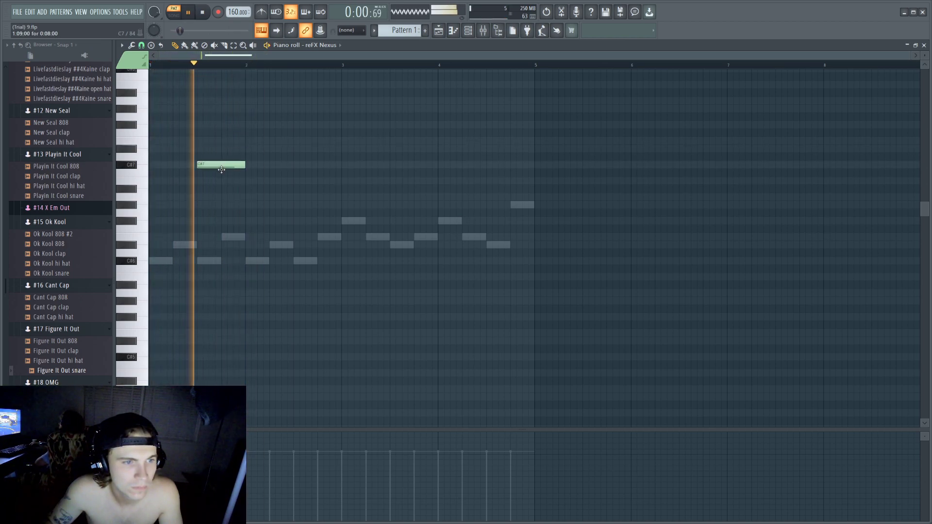
pyautogui.click(295, 197)
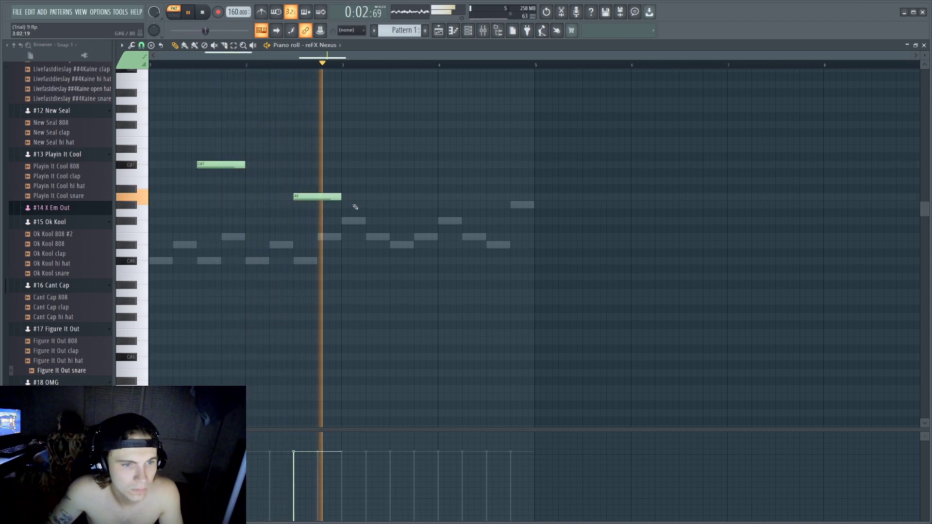
pyautogui.moveTo(316, 197); pyautogui.dragTo(316, 181)
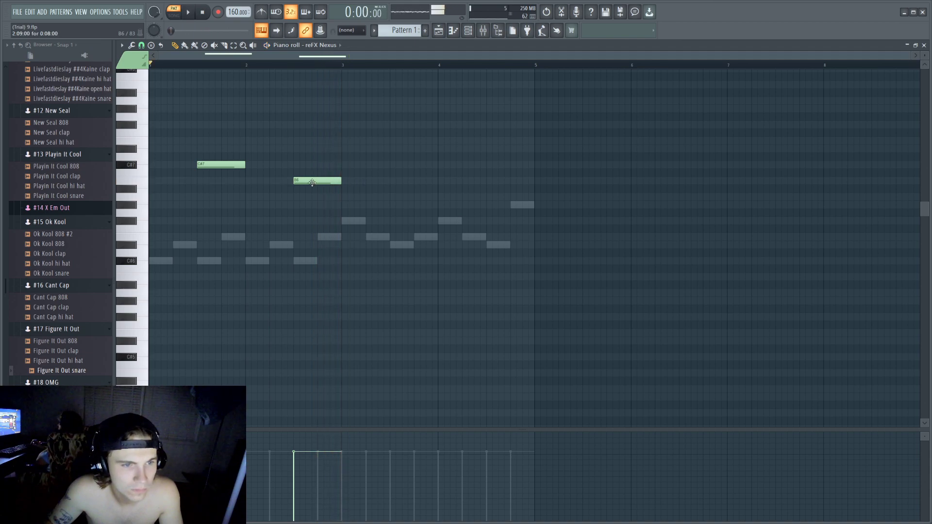
pyautogui.moveTo(310, 181); pyautogui.dragTo(310, 207)
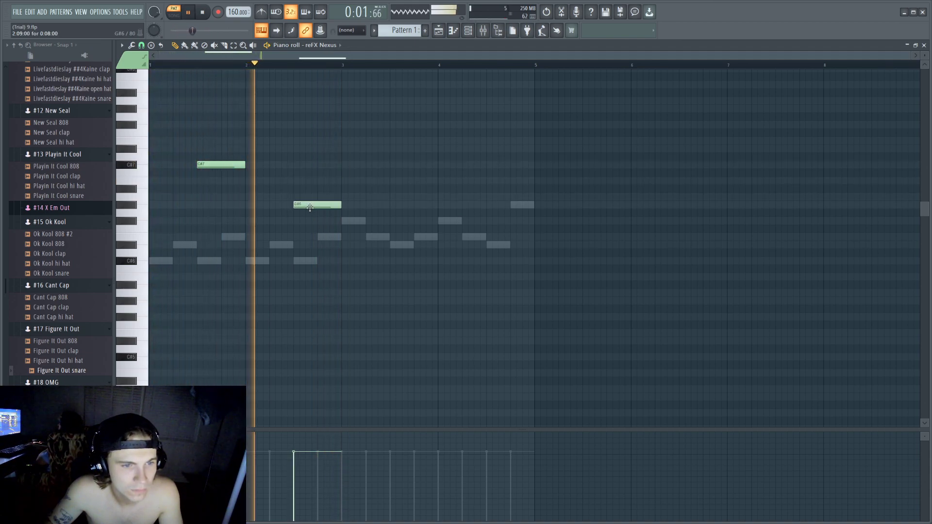
# Duplicate the C#7 and G#6 pad notes from bars 1–2 into bars 3–4.
pyautogui.moveTo(198, 138); pyautogui.dragTo(383, 270)
pyautogui.hotkey('ctrl', 'b')
pyautogui.moveTo(360, 168); pyautogui.dragTo(408, 168)
pyautogui.click(616, 191)
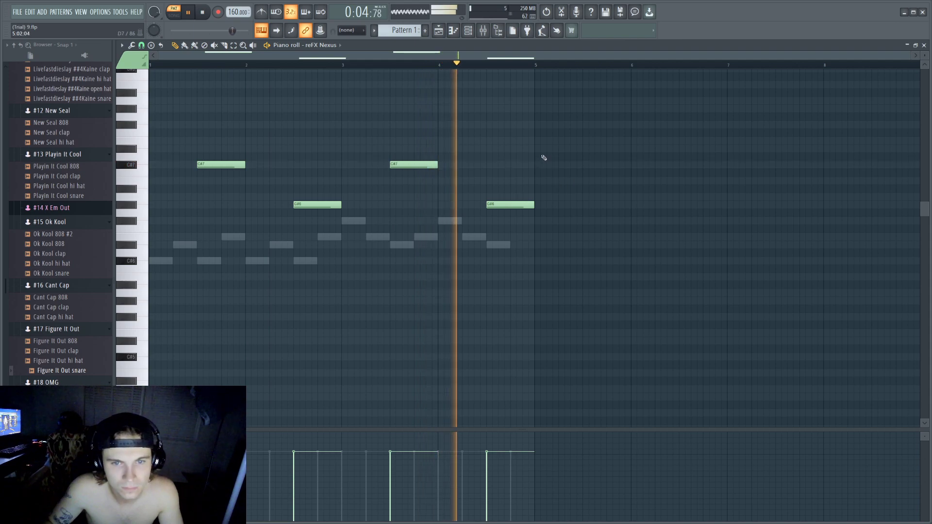
pyautogui.click(585, 125)
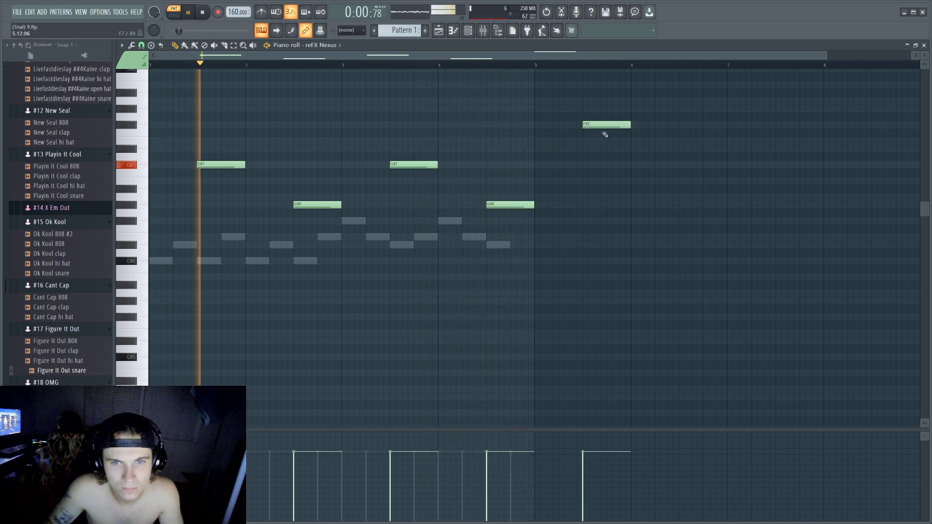
pyautogui.rightClick(601, 126)
pyautogui.click(585, 125)
pyautogui.rightClick(595, 126)
# Duplicate the four-bar pad phrase into bars 5–8, then move the bar 5 note to E7 and the bar 6 note to F#6.
pyautogui.hotkey('ctrl', 'b')
pyautogui.moveTo(558, 164); pyautogui.dragTo(602, 140)
pyautogui.click(596, 143)
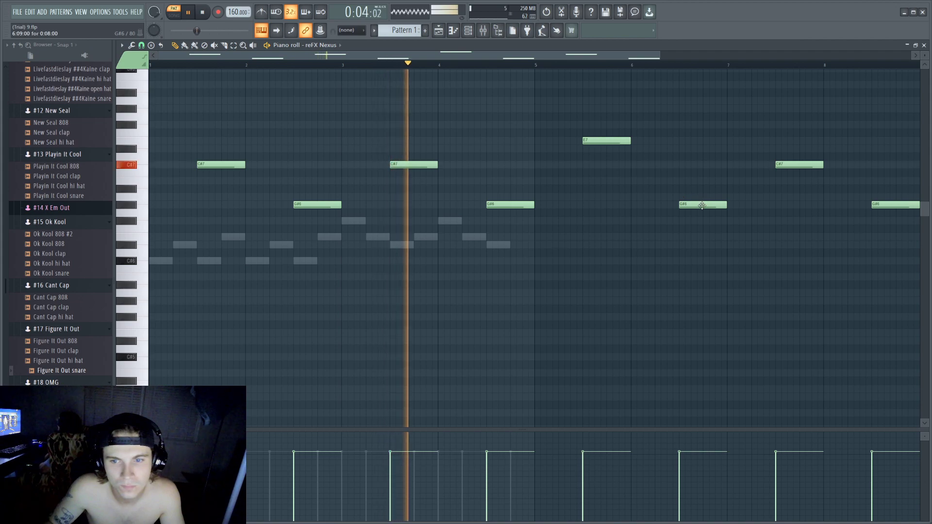
pyautogui.moveTo(704, 205); pyautogui.dragTo(704, 219)
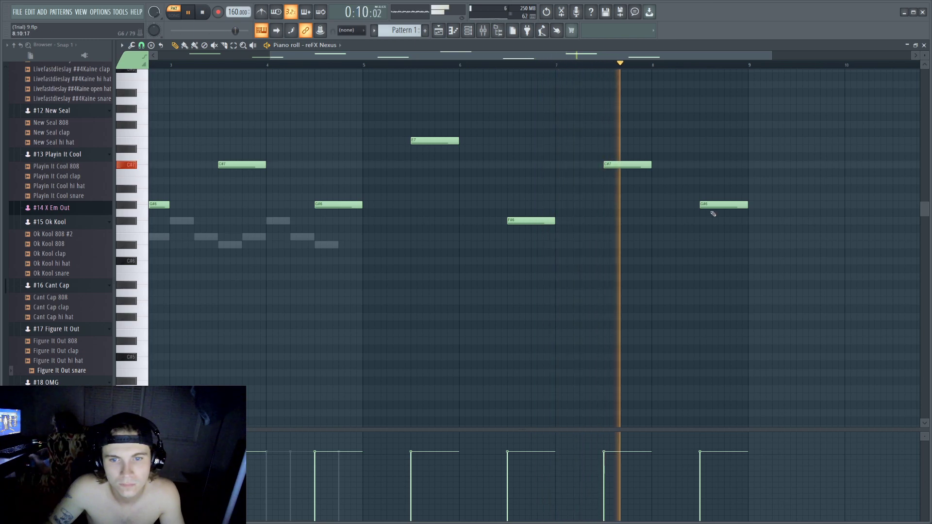
pyautogui.press('space')
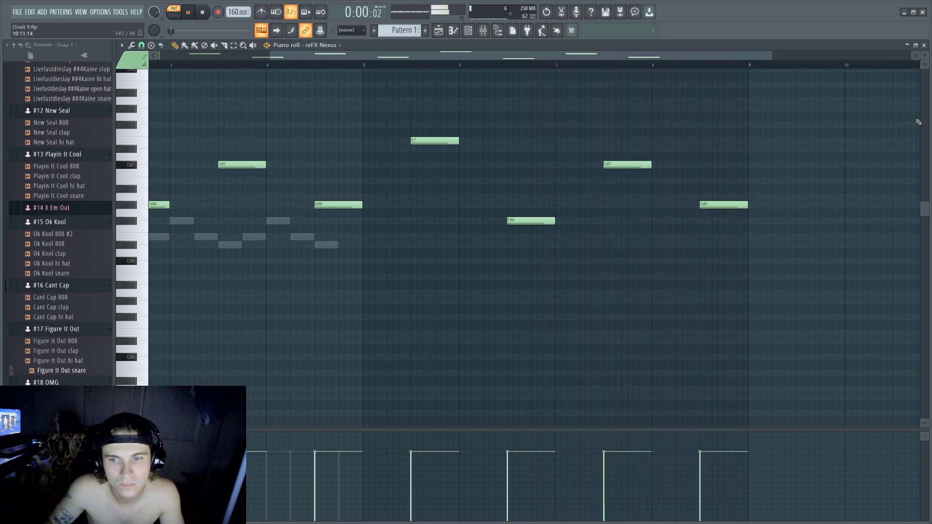
# In the Purity channel's piano roll, duplicate the four-bar lead melody into bars 5–8 and close the piano roll.
pyautogui.click(924, 45)
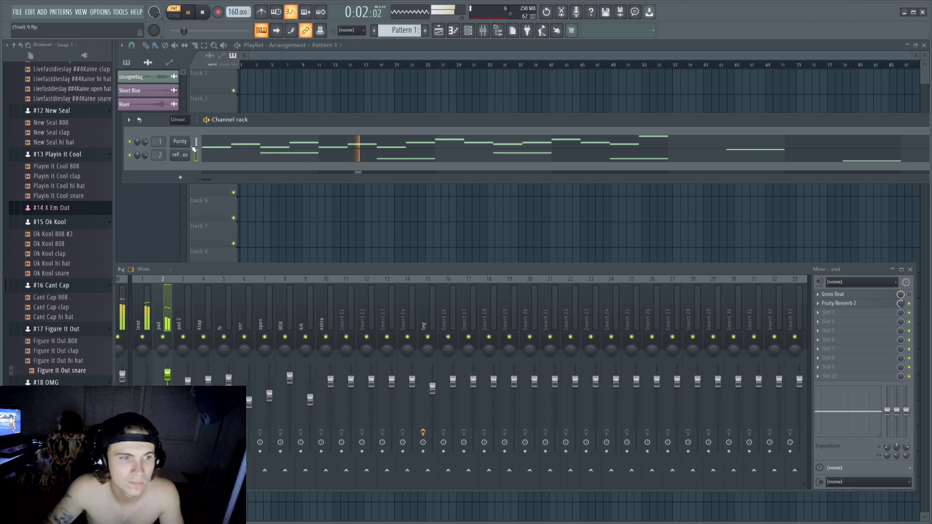
pyautogui.rightClick(180, 157)
pyautogui.click(204, 154)
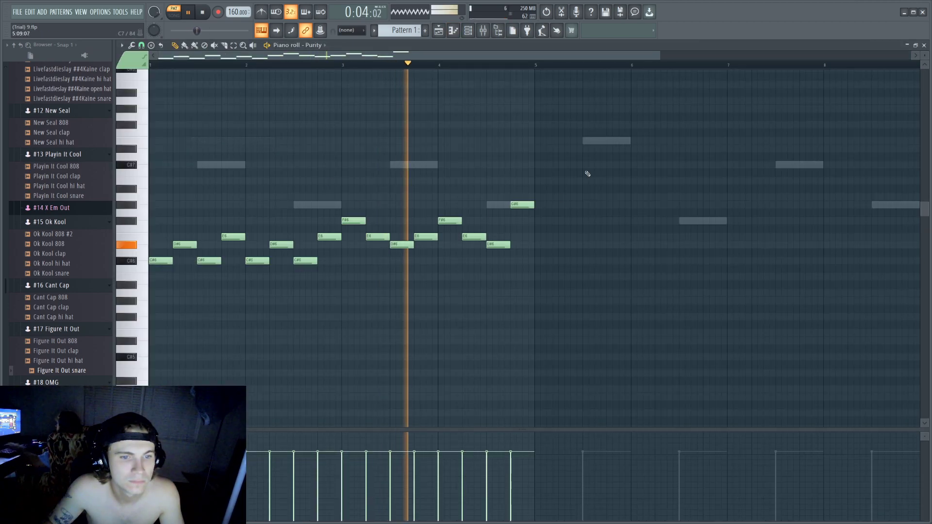
pyautogui.hotkey('ctrl', 'b')
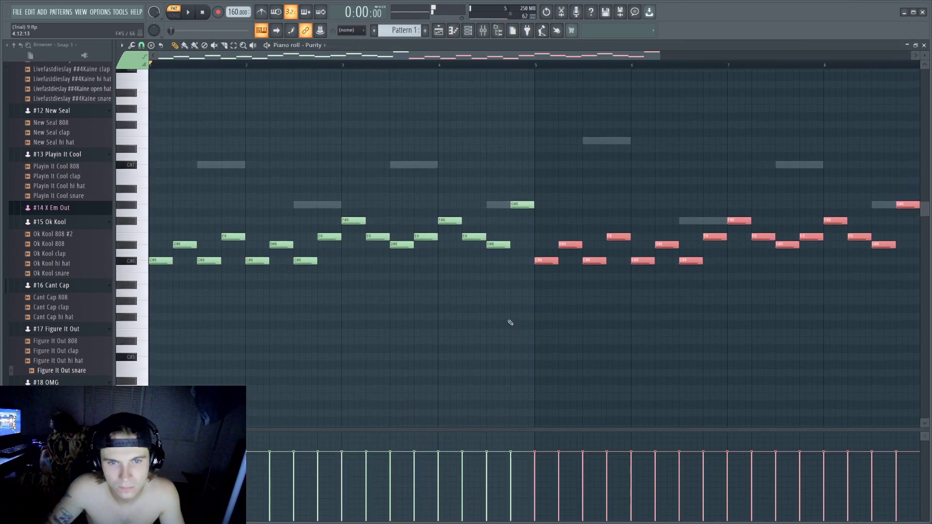
pyautogui.click(924, 46)
# Audition further Single Layer Pads presets in Nexus, from PD Swirl Pad through PD Voicy Pad 1, 2, 3 and 4.
pyautogui.press('F9')
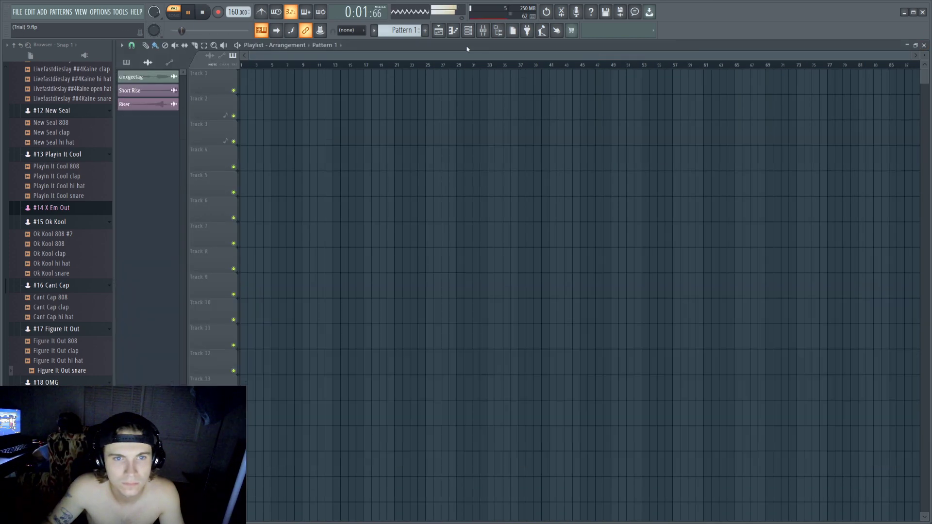
pyautogui.click(469, 31)
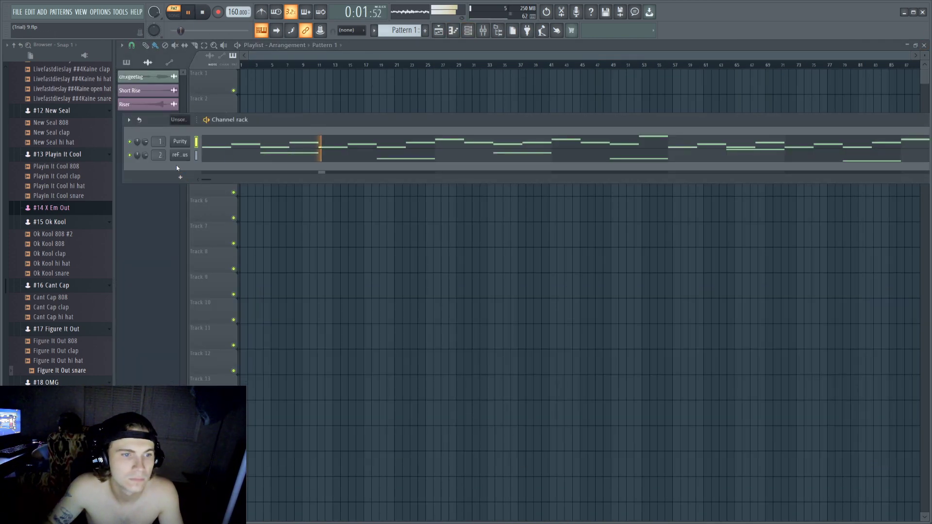
pyautogui.click(188, 155)
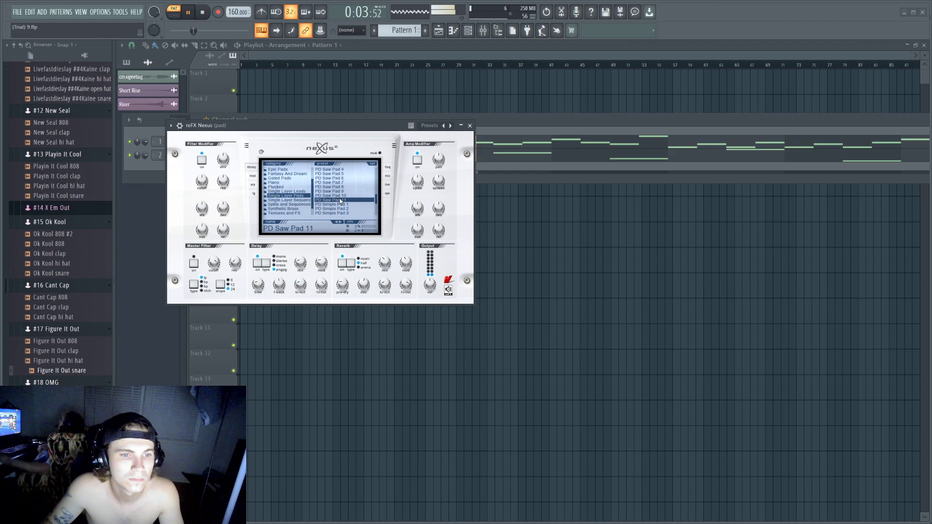
pyautogui.scroll(-3, 380, 201)
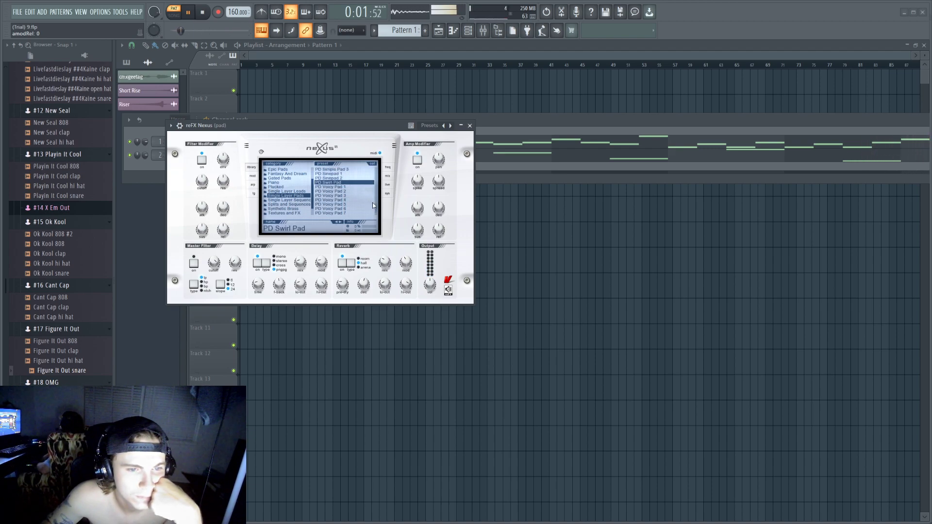
pyautogui.click(348, 187)
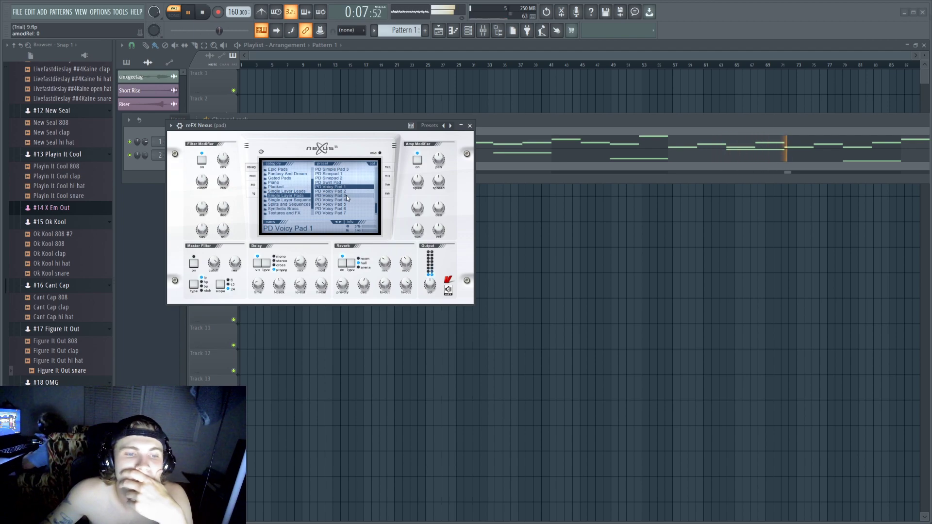
pyautogui.click(337, 191)
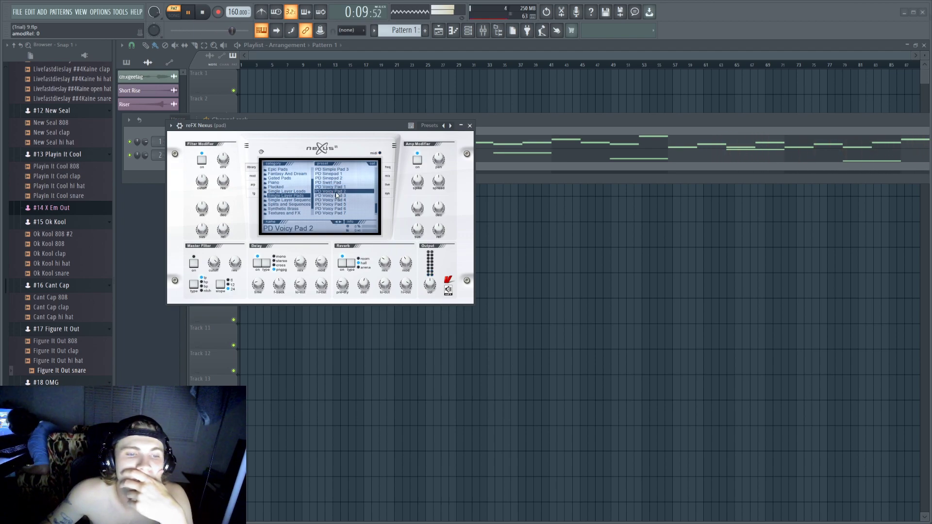
pyautogui.click(335, 195)
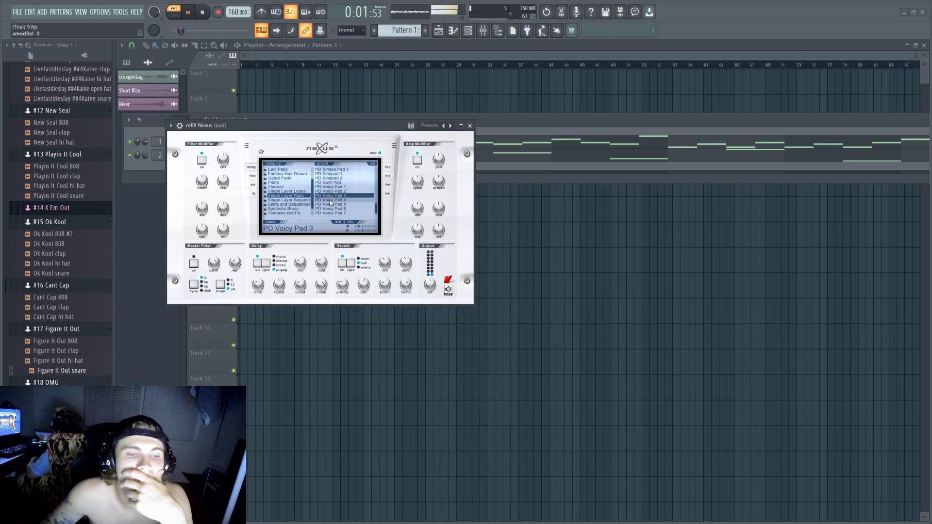
pyautogui.scroll(-2, 374, 209)
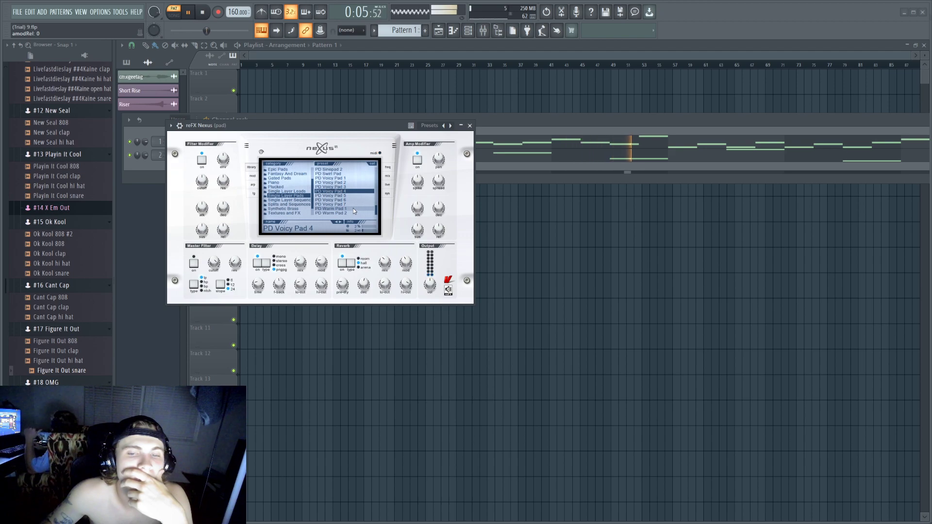
pyautogui.press('Escape')
# Show the mixer and balance the pad track against the lead, setting the pad volume to about 115%.
pyautogui.press('F9')
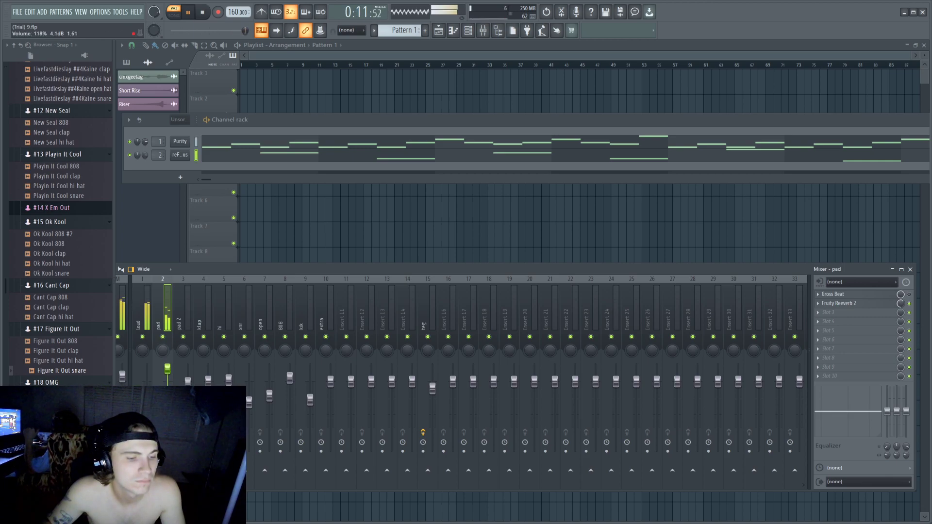
pyautogui.press('space')
pyautogui.click(150, 369)
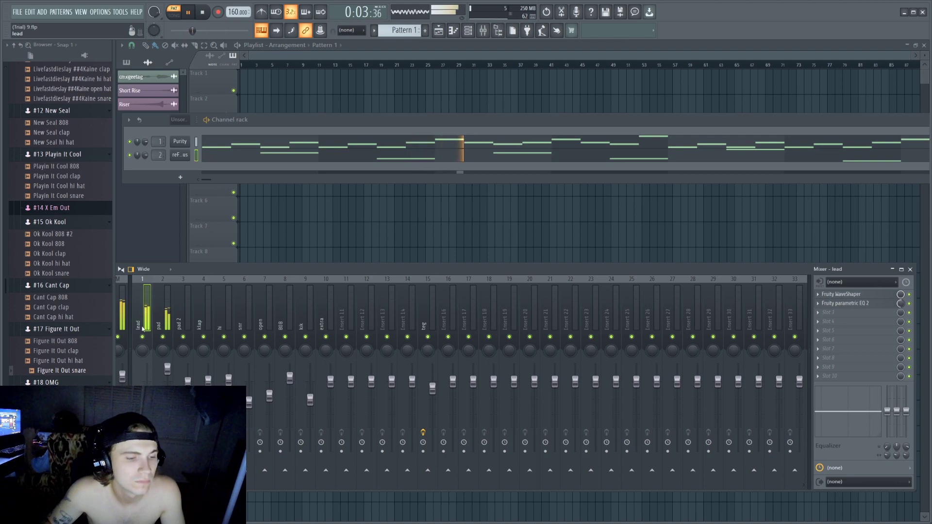
pyautogui.click(167, 369)
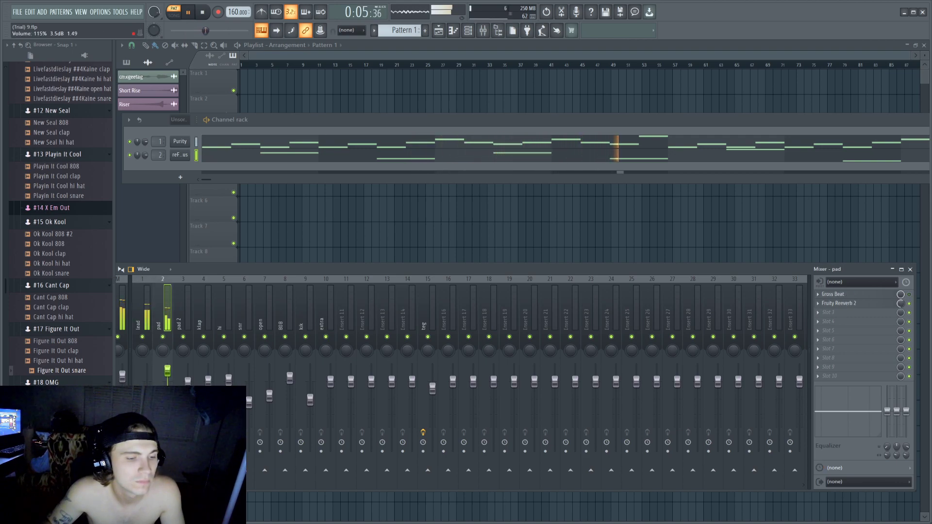
pyautogui.click(148, 370)
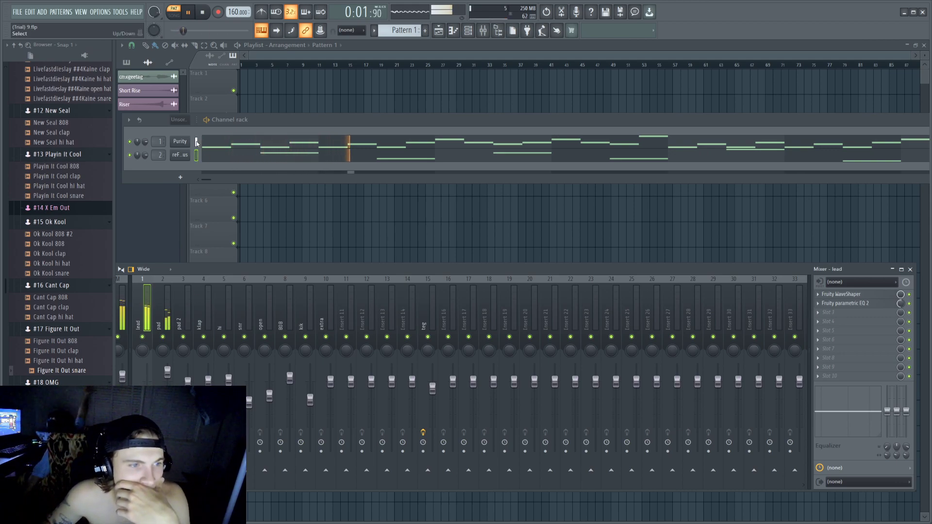
# Select the pad 2 mixer track and add a second Purity channel to the channel rack.
pyautogui.click(189, 322)
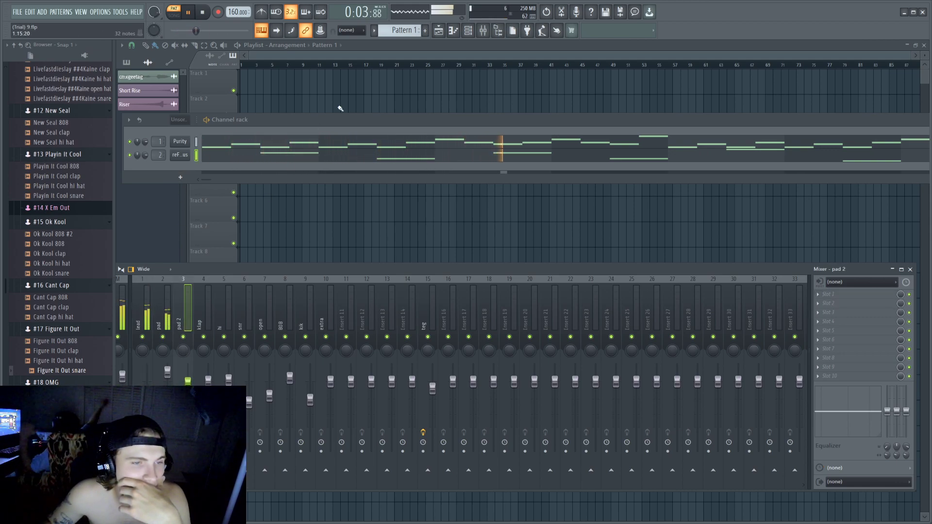
pyautogui.click(180, 178)
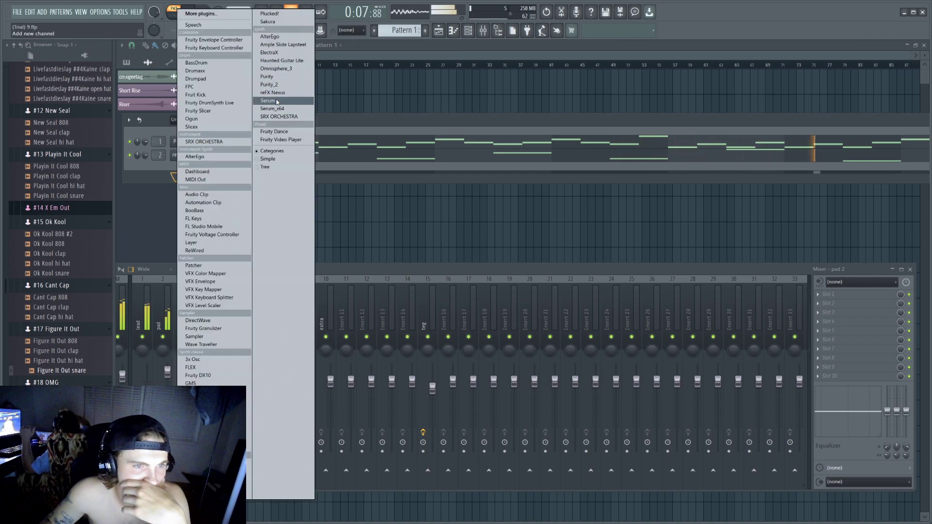
pyautogui.click(277, 77)
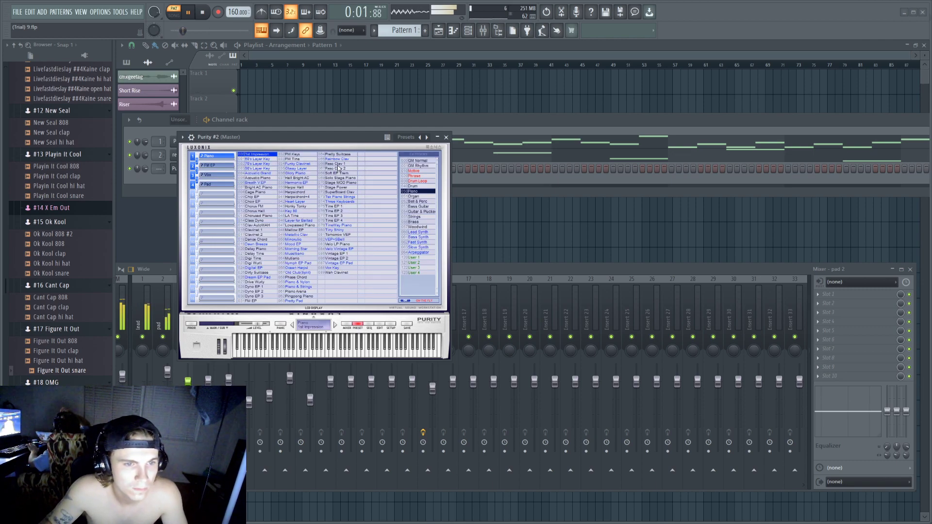
# Load the Fast Synth preset Cheese 2 in the second Purity and route its channel to mixer track 3.
pyautogui.click(296, 189)
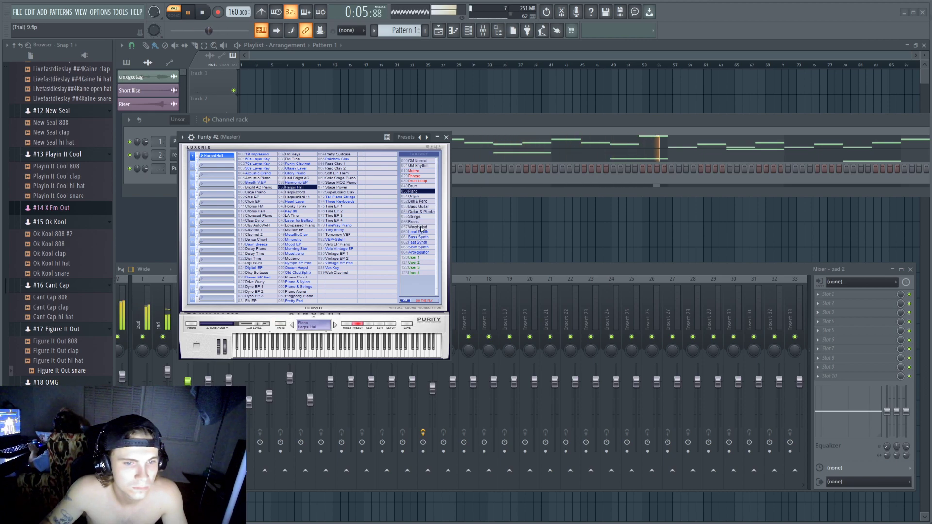
pyautogui.click(419, 243)
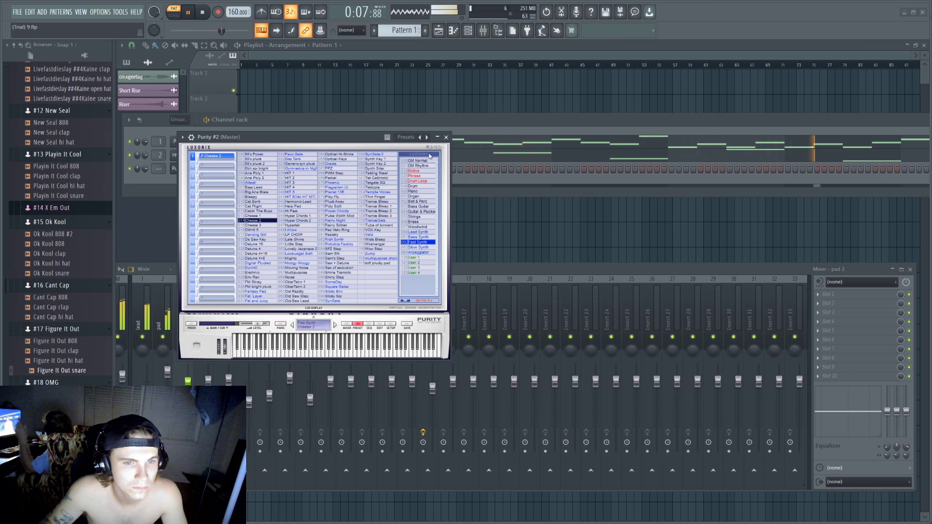
pyautogui.click(188, 168)
pyautogui.scroll(3, 160, 174)
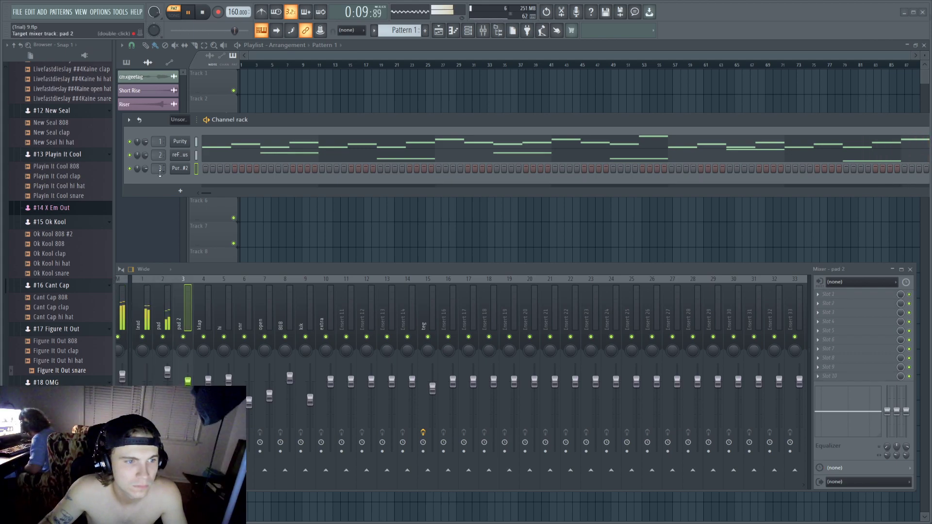
# In the second Purity's piano roll, build a one-bar chord of D#6, F#6 and B6 in bar 1.
pyautogui.rightClick(191, 171)
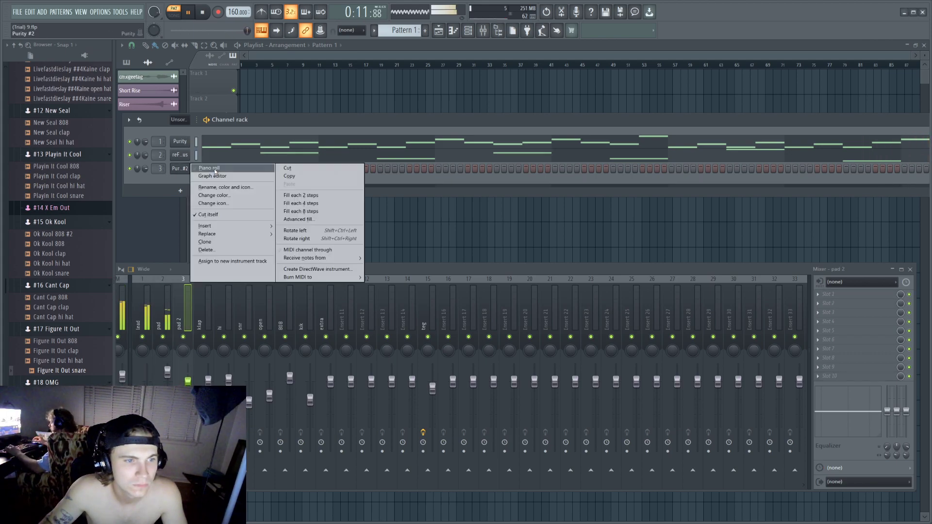
pyautogui.click(204, 171)
pyautogui.click(153, 197)
pyautogui.click(158, 221)
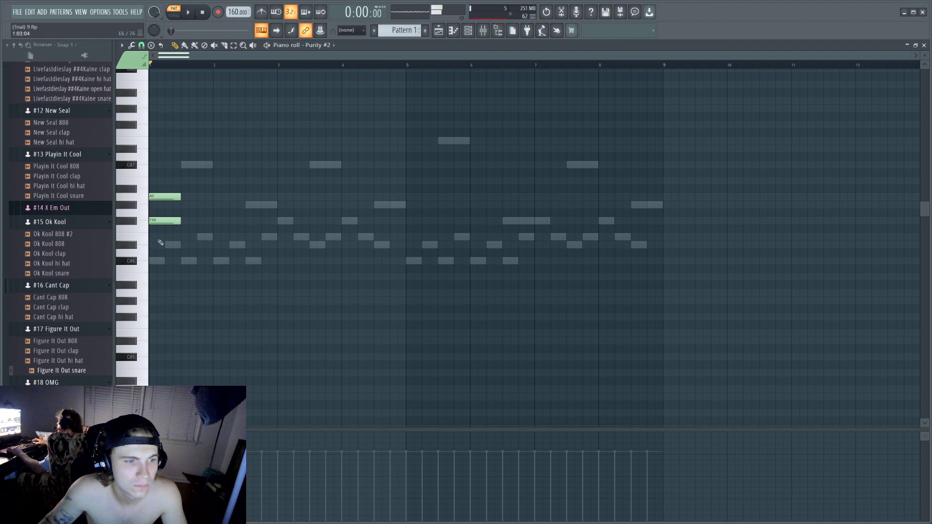
pyautogui.click(158, 244)
pyautogui.moveTo(178, 186); pyautogui.dragTo(164, 278)
pyautogui.moveTo(180, 221); pyautogui.dragTo(192, 180)
pyautogui.click(226, 196)
pyautogui.rightClick(252, 197)
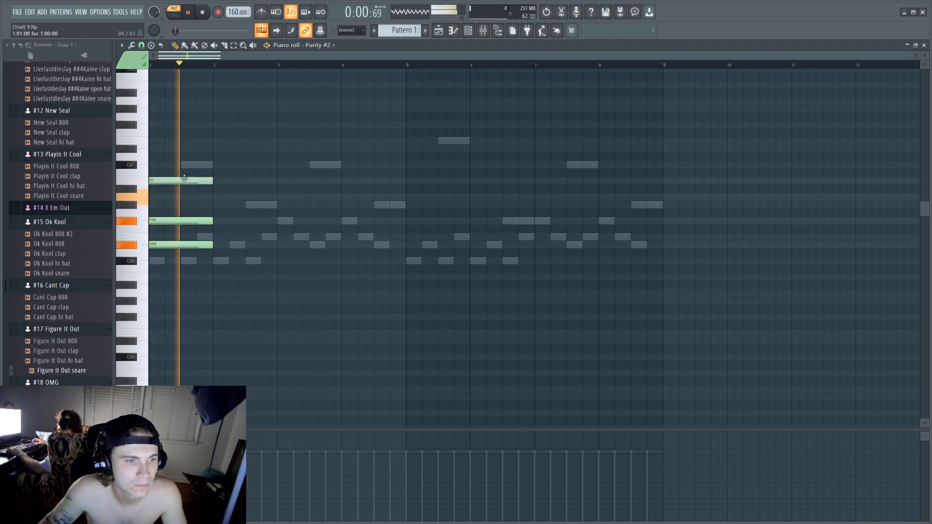
# Add a one-bar D#7 note on top of the bar 1 chord and preview it.
pyautogui.press('space')
pyautogui.click(152, 276)
pyautogui.press('space')
pyautogui.press('space')
pyautogui.moveTo(152, 277); pyautogui.dragTo(185, 149)
pyautogui.press('space')
pyautogui.press('space')
pyautogui.press('space')
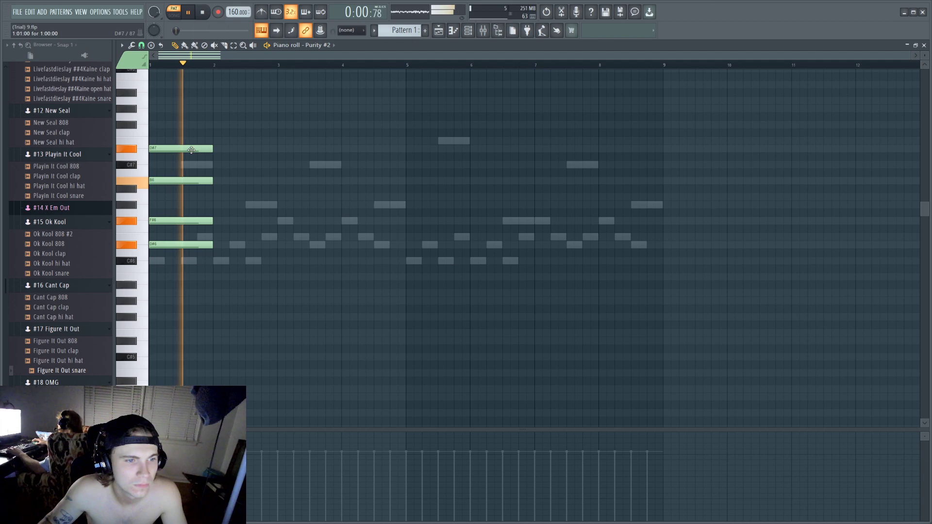
pyautogui.click(218, 142)
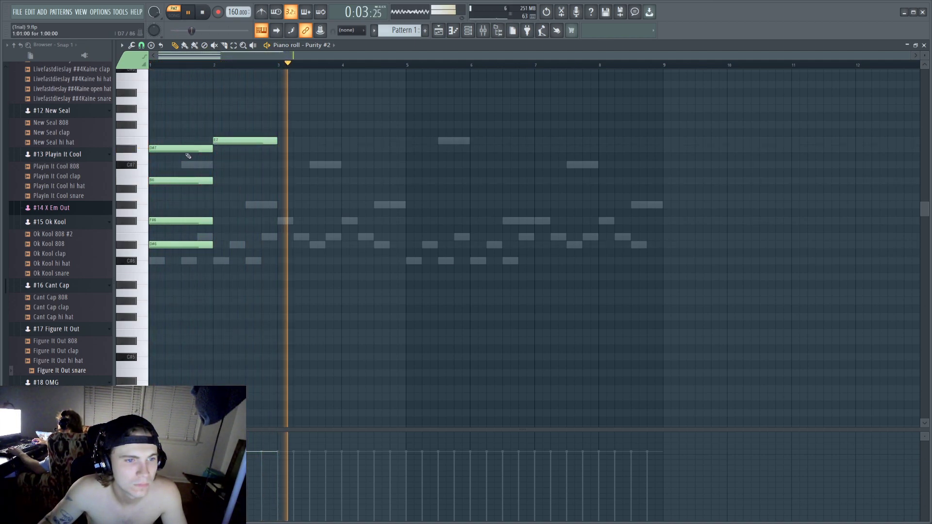
pyautogui.moveTo(212, 250); pyautogui.dragTo(150, 145)
pyautogui.click(225, 141)
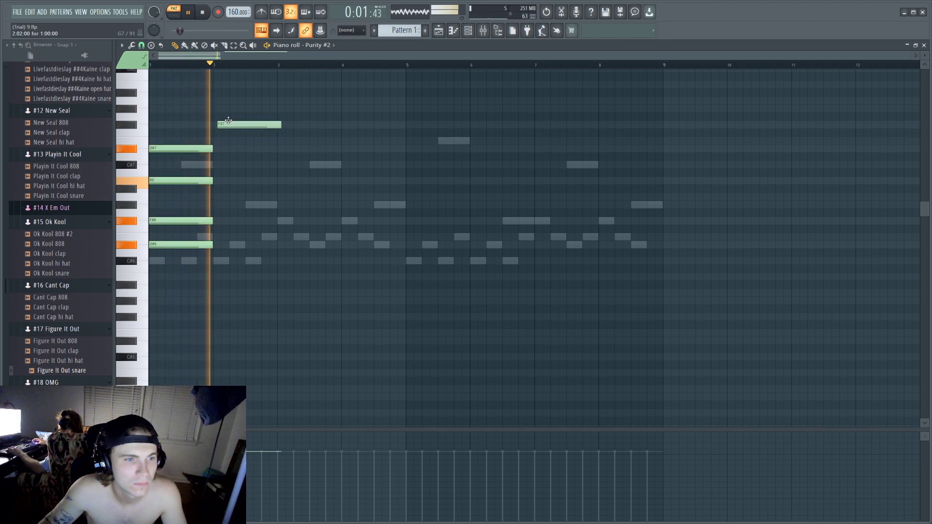
pyautogui.rightClick(224, 140)
# Lengthen the chord to two bars, shorten its D#7 back to one bar, and add a one-bar C#7 in bar 2.
pyautogui.hotkey('ctrl', 'a')
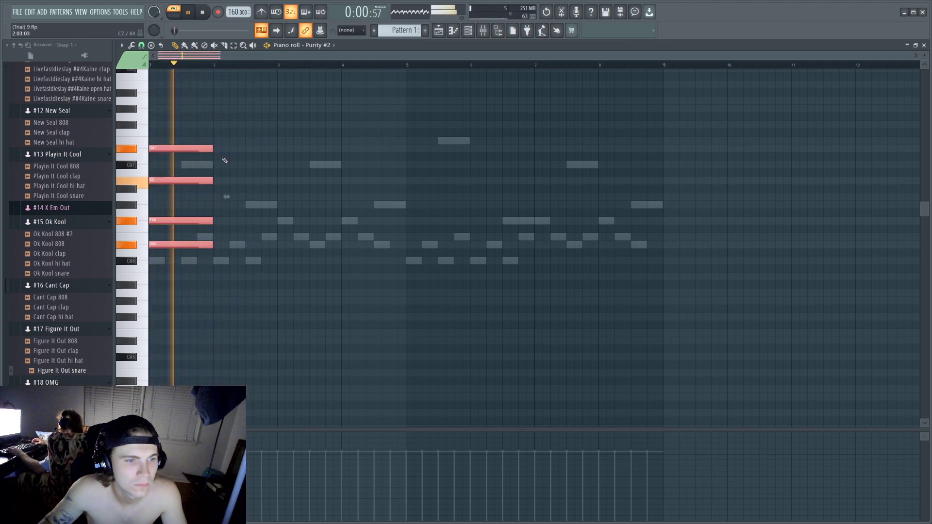
pyautogui.moveTo(212, 149); pyautogui.dragTo(441, 161)
pyautogui.moveTo(276, 149)
pyautogui.mouseDown()
pyautogui.moveTo(257, 159)
pyautogui.moveTo(208, 150)
pyautogui.mouseUp()
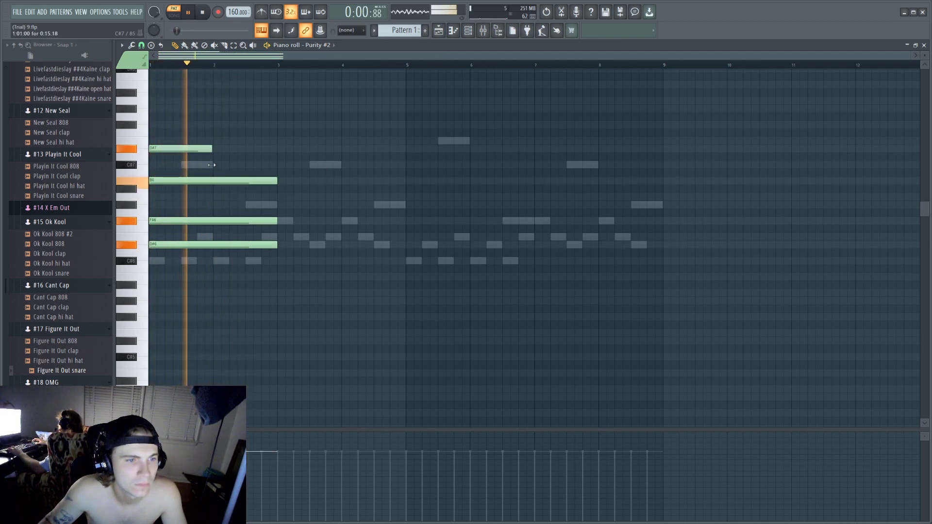
pyautogui.click(218, 165)
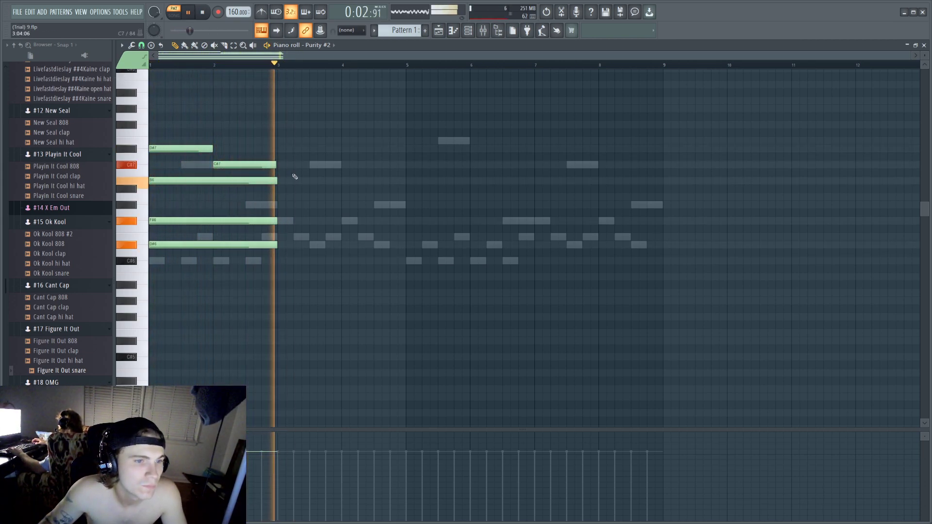
# Lower the opening chord to C#6, F#6 and A6, with its top notes moved to C#7 in bar 1 and B6 in bar 2.
pyautogui.moveTo(258, 182); pyautogui.dragTo(257, 197)
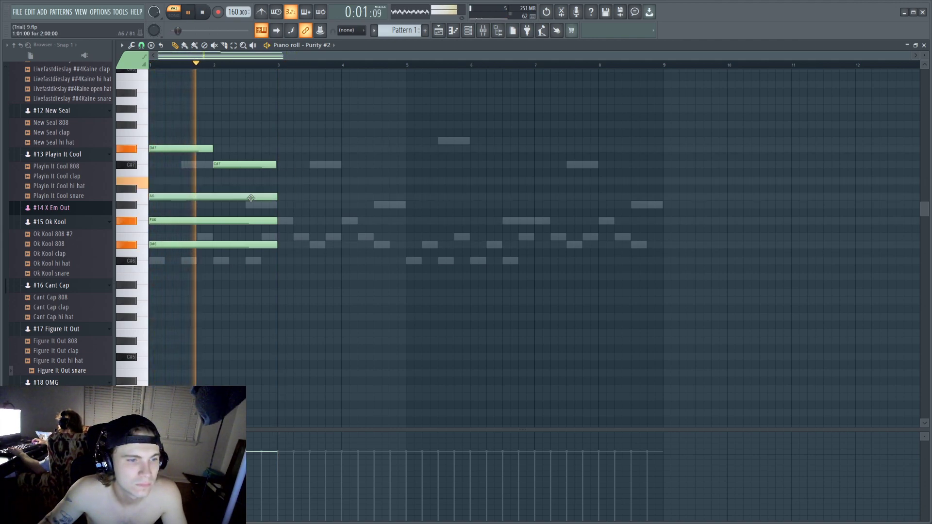
pyautogui.press('space')
pyautogui.moveTo(190, 149); pyautogui.dragTo(243, 180)
pyautogui.press('space')
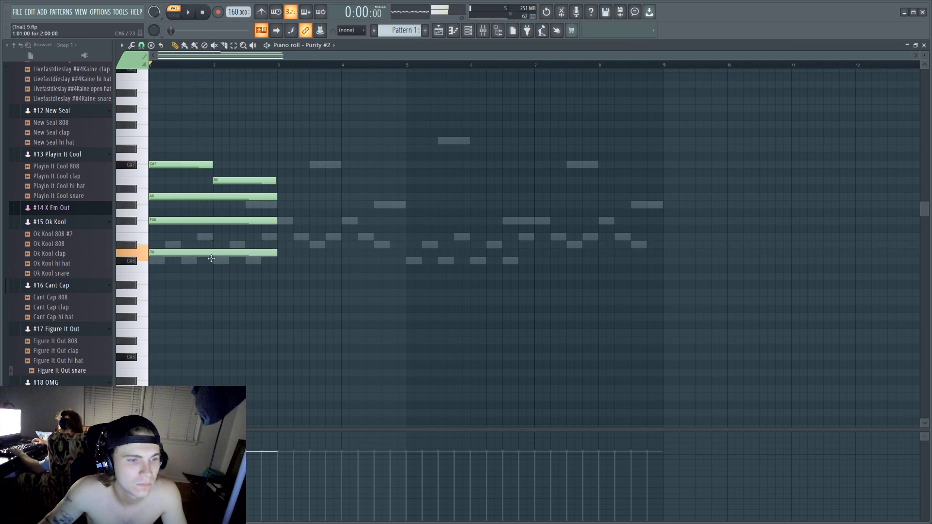
pyautogui.moveTo(212, 245); pyautogui.dragTo(212, 261)
pyautogui.press('space')
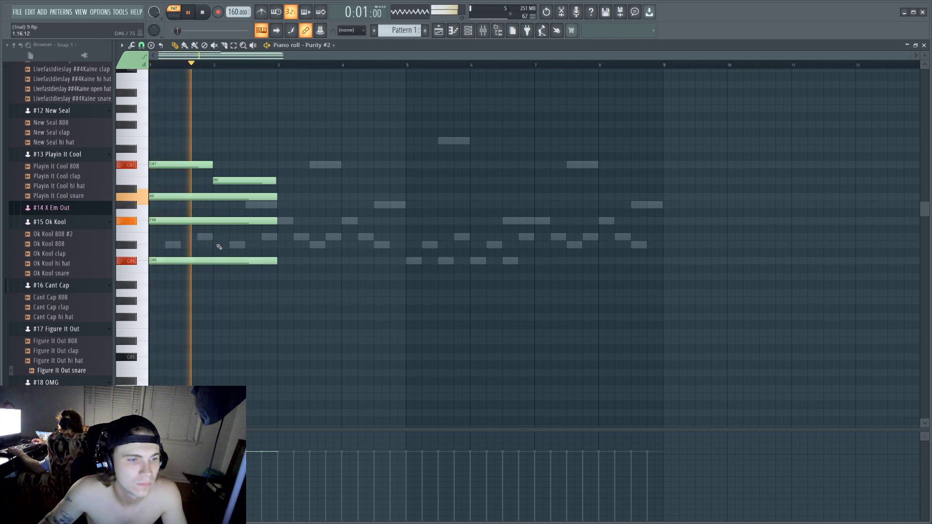
# Start the bar 3 chord with two-bar D#7 and G#6 notes and preview it.
pyautogui.click(283, 156)
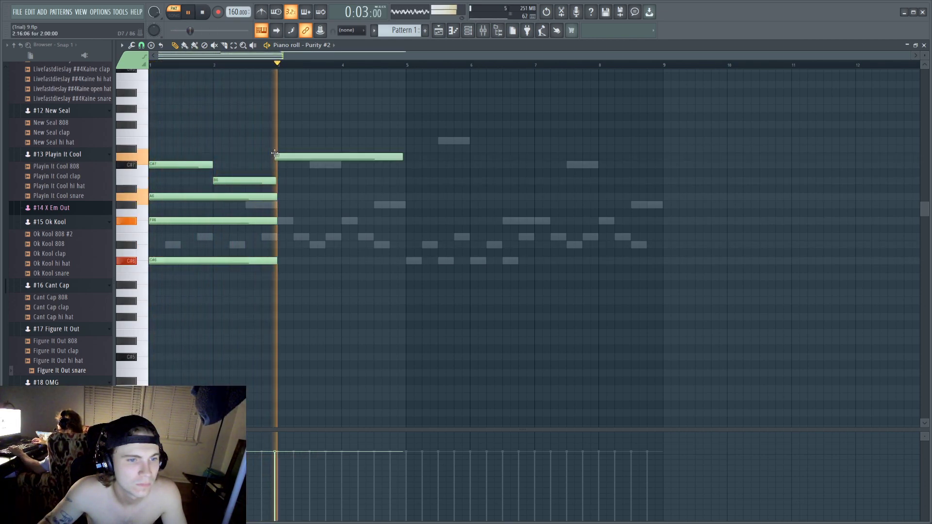
pyautogui.press('space')
pyautogui.moveTo(287, 154); pyautogui.dragTo(287, 149)
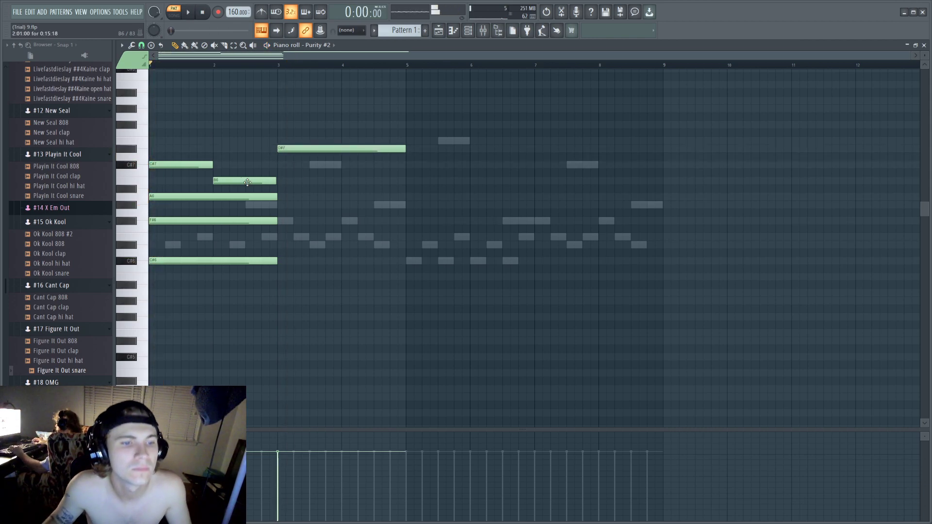
pyautogui.press('space')
pyautogui.click(286, 205)
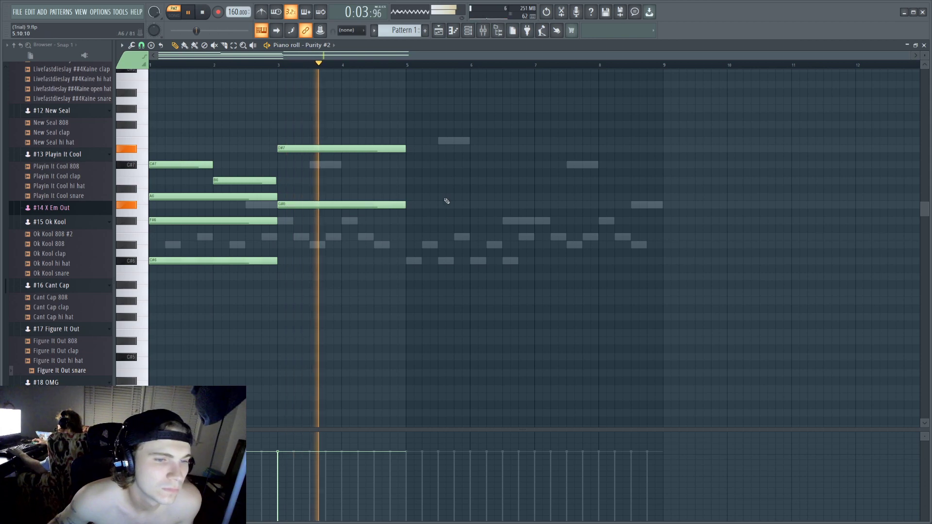
pyautogui.press('space')
# Set the Windows headphone volume to 68 and play the pattern again.
pyautogui.click(913, 13)
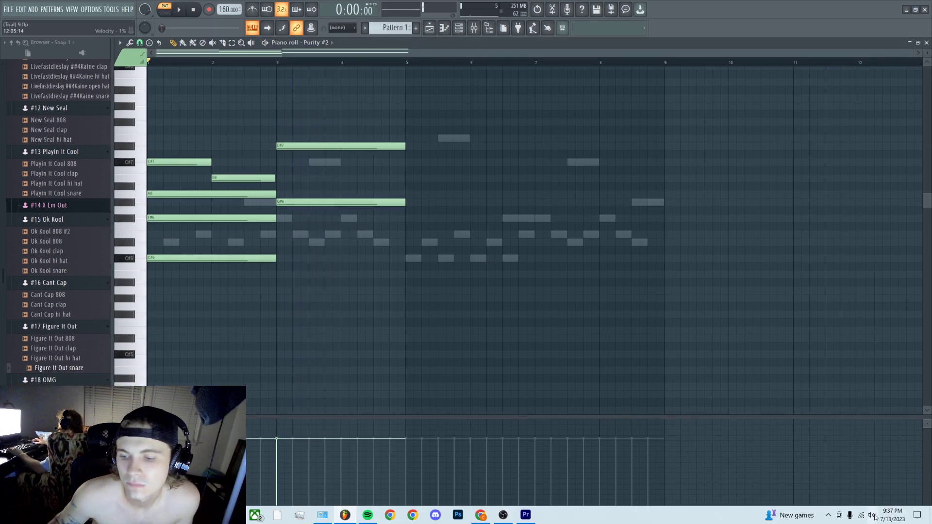
pyautogui.click(872, 516)
pyautogui.click(865, 493)
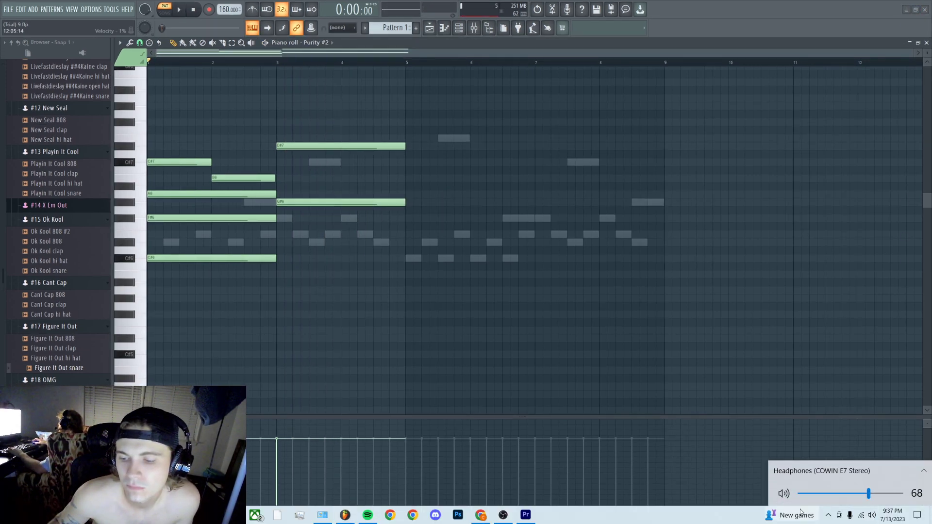
pyautogui.click(312, 67)
pyautogui.press('space')
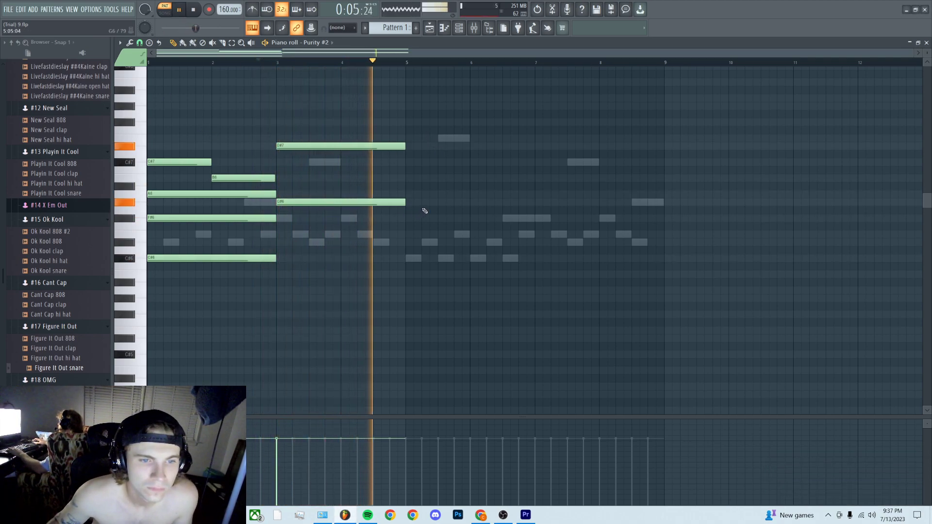
# Complete the bar 3 chord with two-bar D#6 and B5 notes, and duplicate the four-bar progression into bars 5 to 8.
pyautogui.click(292, 243)
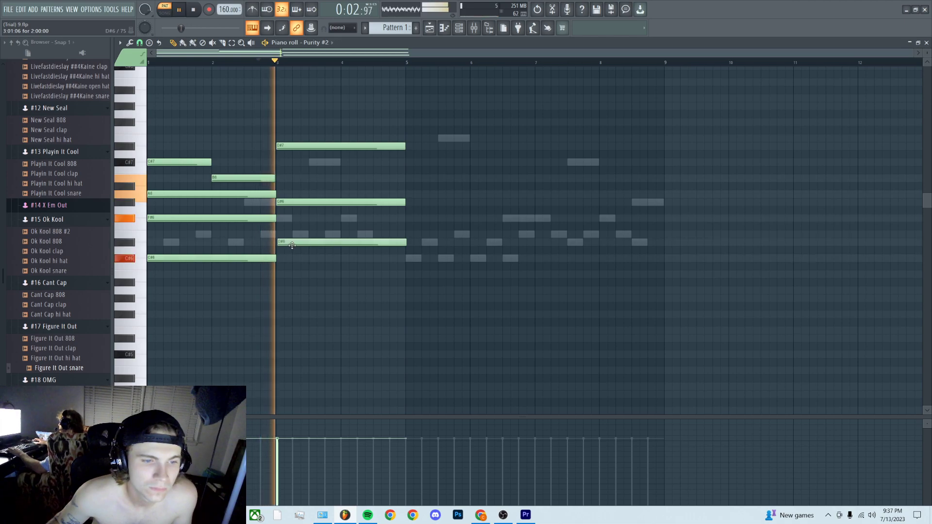
pyautogui.click(296, 275)
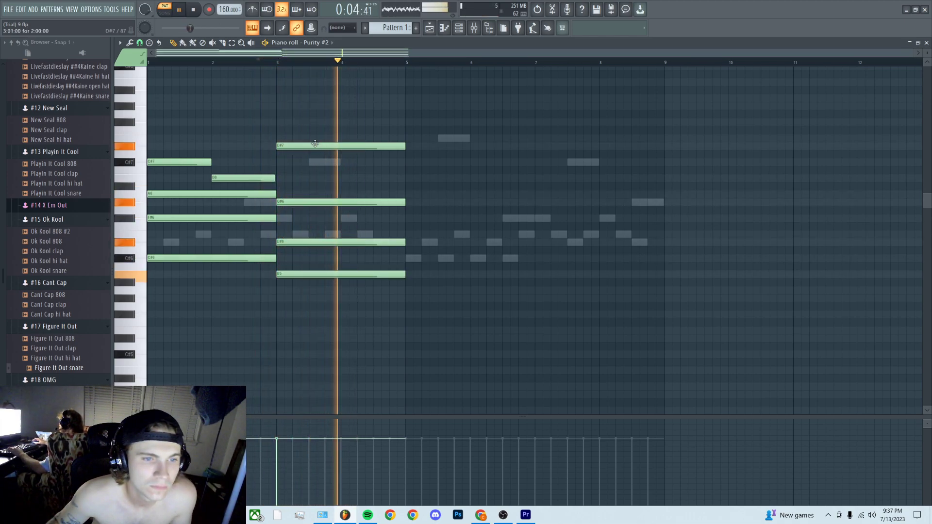
pyautogui.hotkey('ctrl', 'a')
pyautogui.hotkey('ctrl', 'b')
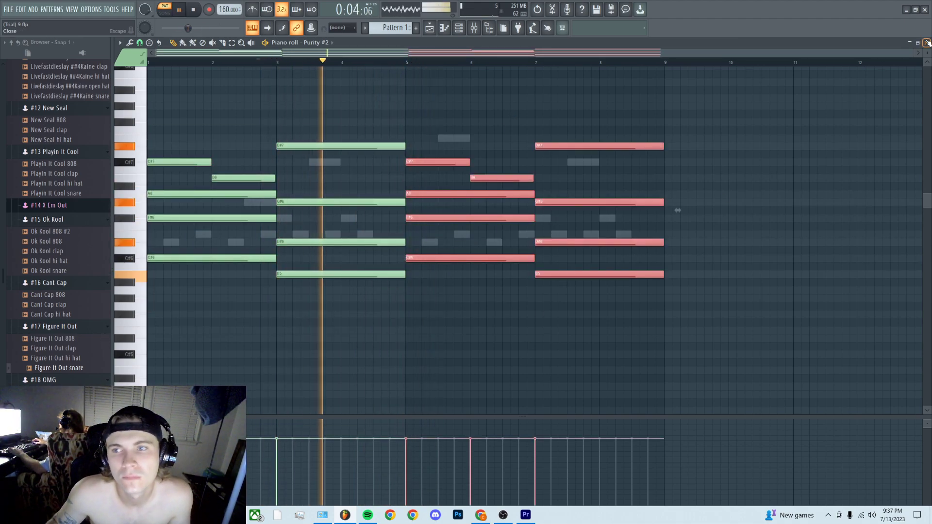
# Reopen the second Purity from the Channel rack and audition Fast Synth presets such as Ana Poly 1, Hi Pass, Late Shine and Lovely Japanese.
pyautogui.click(927, 43)
pyautogui.click(459, 27)
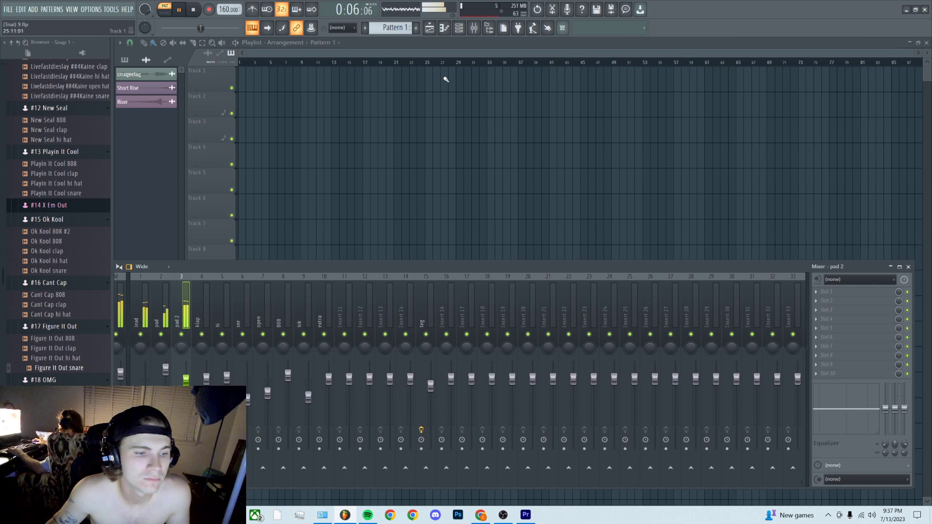
pyautogui.click(460, 28)
pyautogui.click(173, 166)
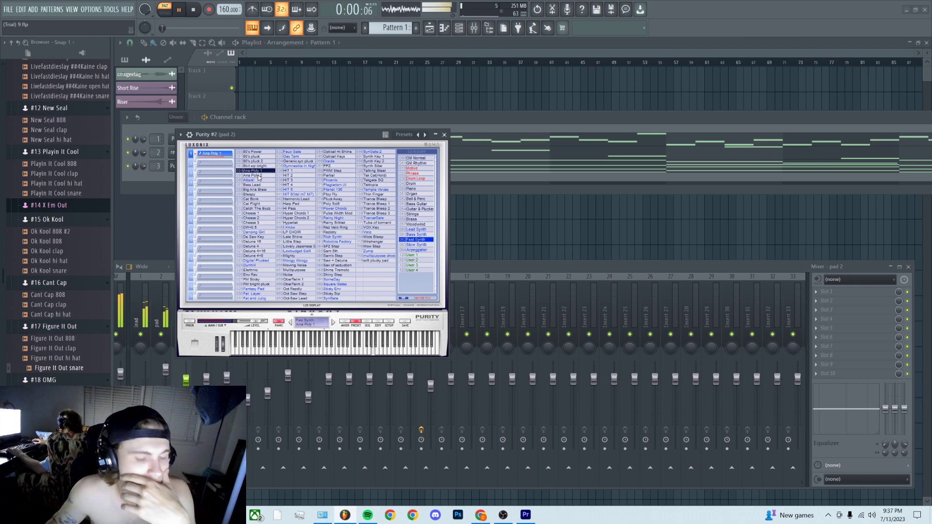
pyautogui.click(259, 252)
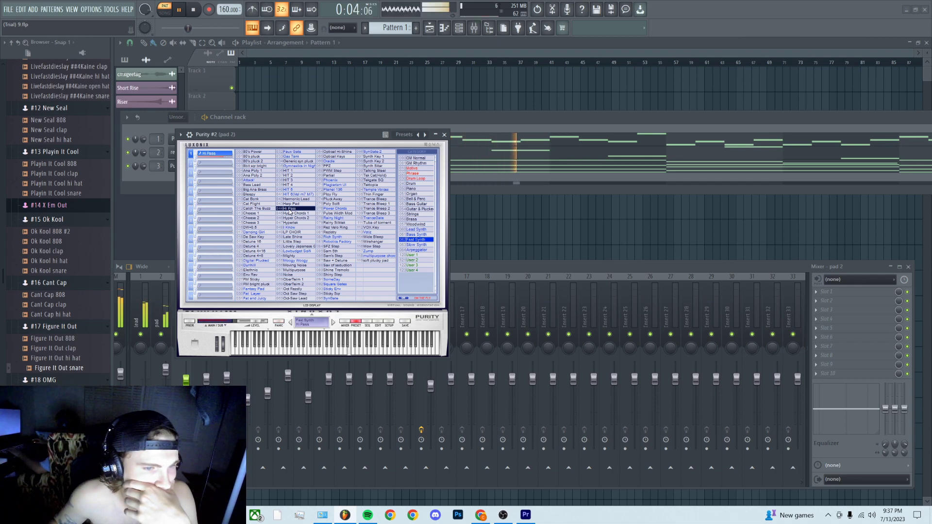
pyautogui.click(293, 223)
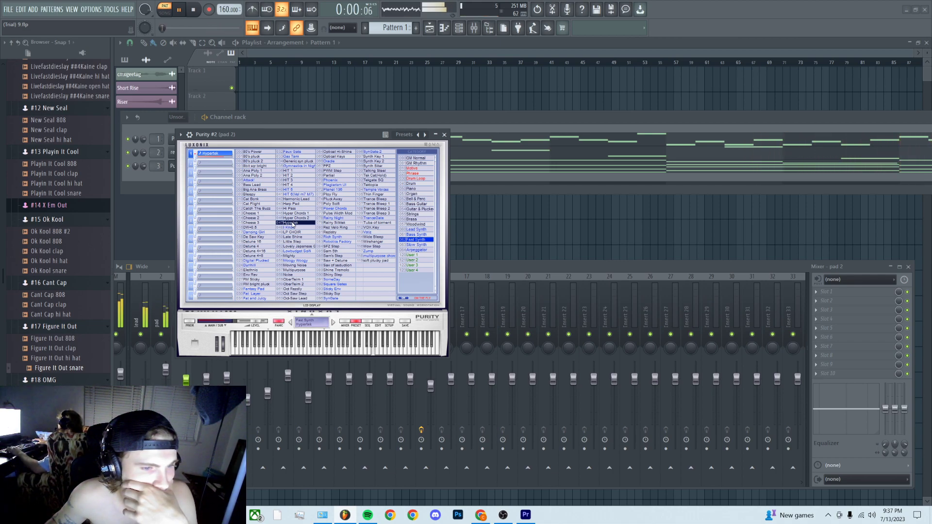
pyautogui.click(300, 227)
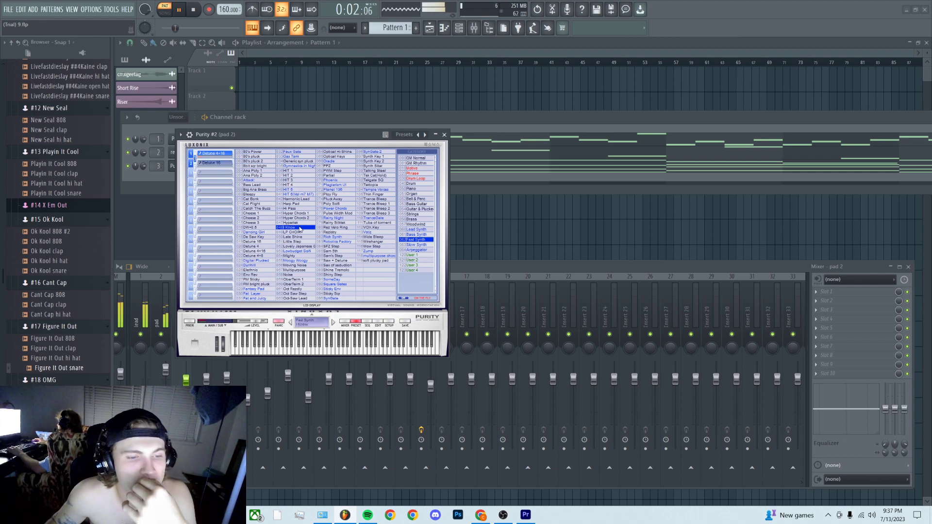
pyautogui.click(297, 237)
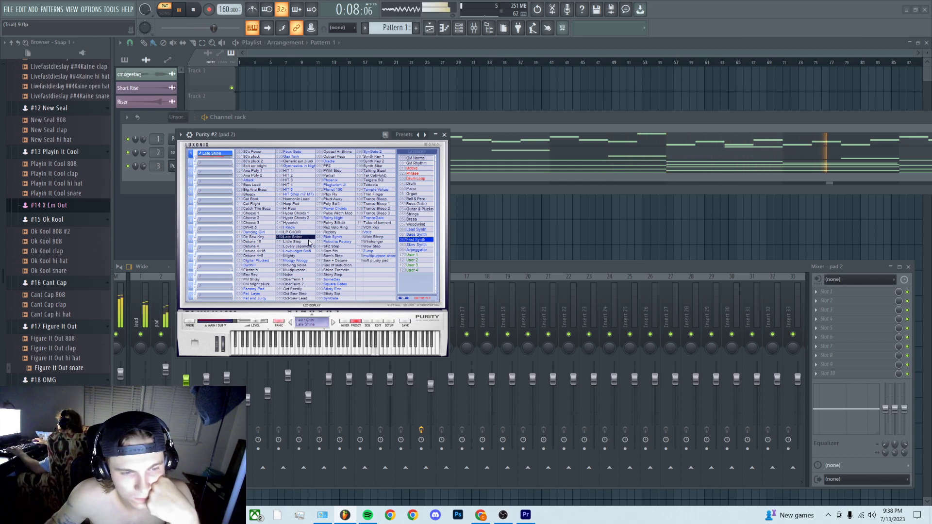
pyautogui.click(298, 247)
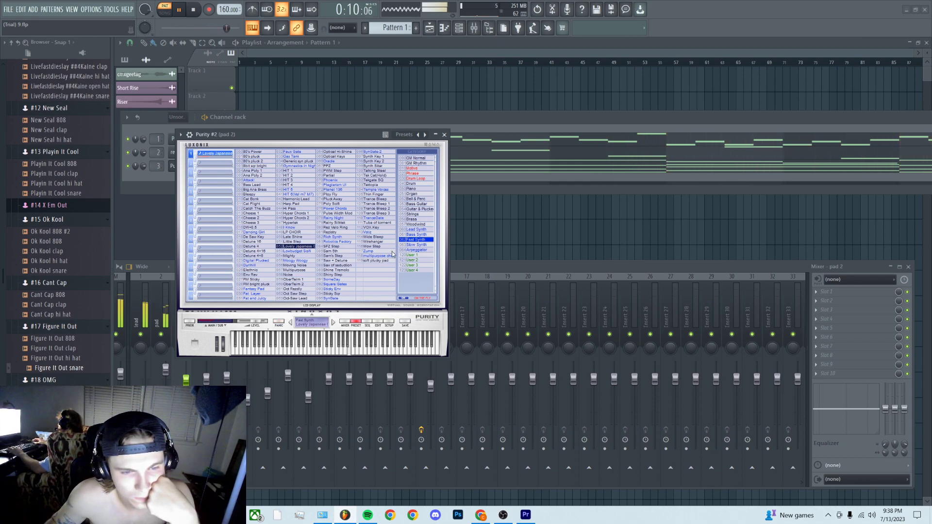
# Switch the second Purity to the Slow Synth category, load Tremolo Signal, and close the plugin.
pyautogui.click(418, 245)
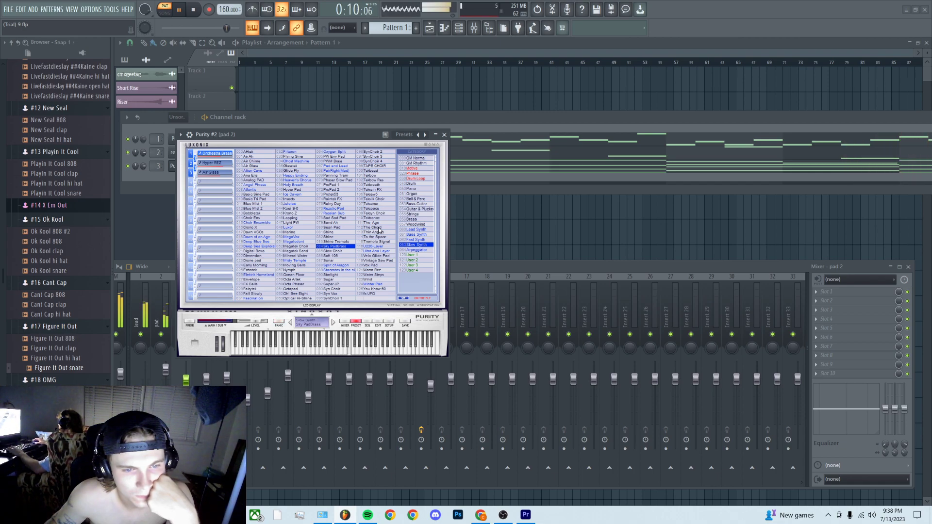
pyautogui.click(374, 242)
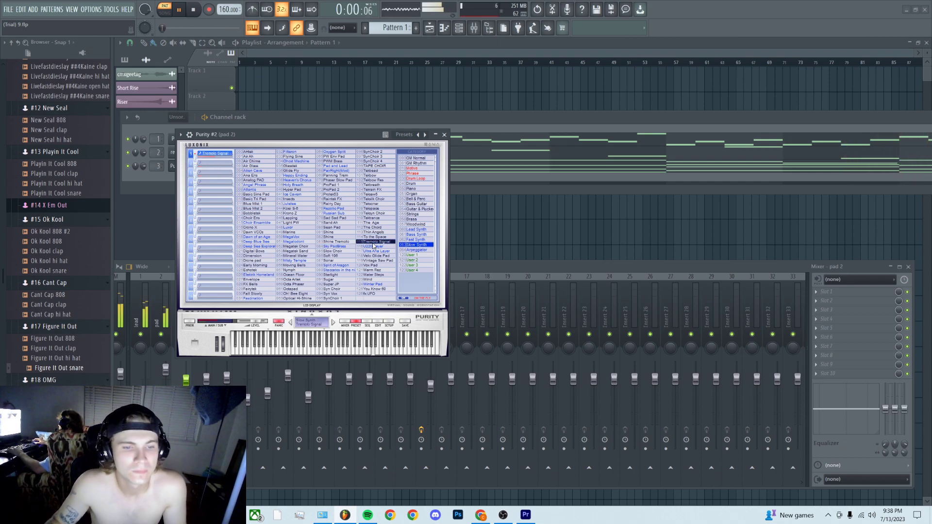
pyautogui.click(444, 134)
pyautogui.click(173, 166)
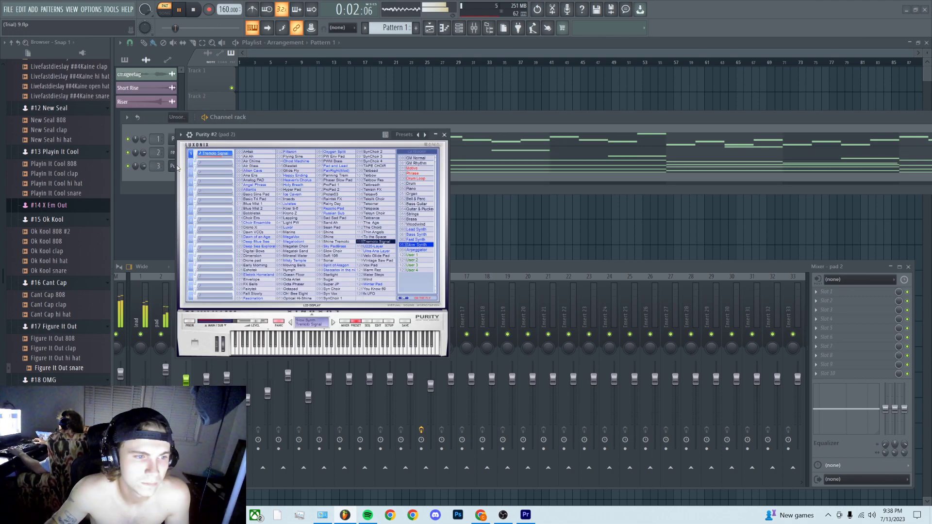
pyautogui.click(444, 134)
# In the second Purity's piano roll, change the final chord in bars 7 and 8 to A5, C#6, F#6 and A6, and preview the progression.
pyautogui.rightClick(190, 164)
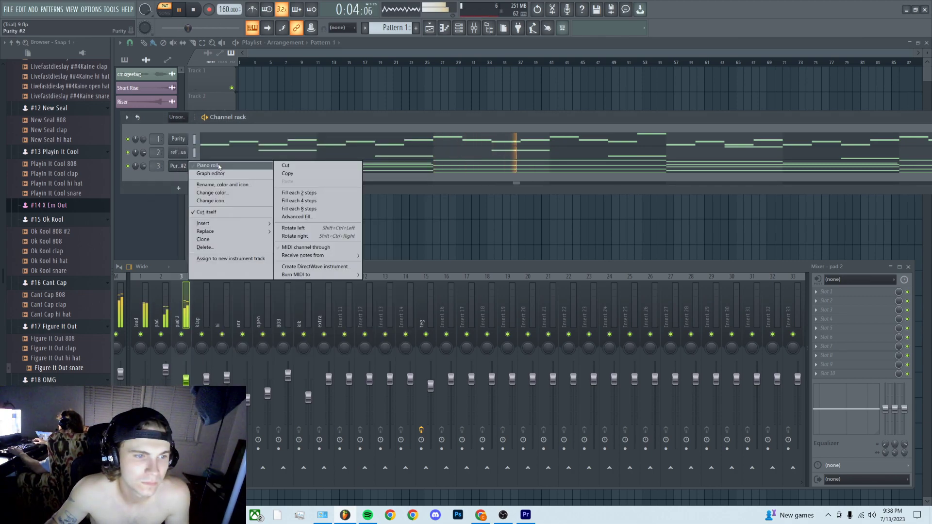
pyautogui.click(213, 167)
pyautogui.moveTo(572, 145); pyautogui.dragTo(553, 218)
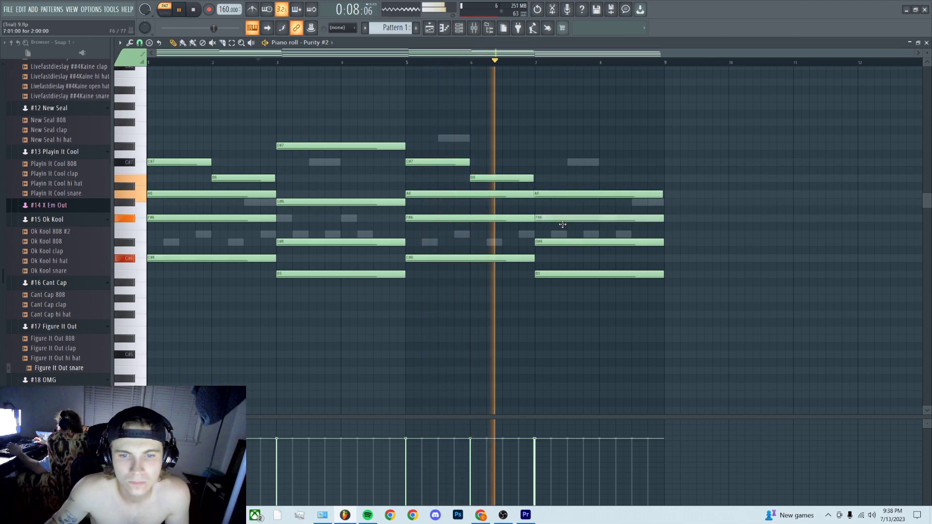
pyautogui.moveTo(550, 271); pyautogui.dragTo(550, 288)
pyautogui.moveTo(550, 244); pyautogui.dragTo(550, 261)
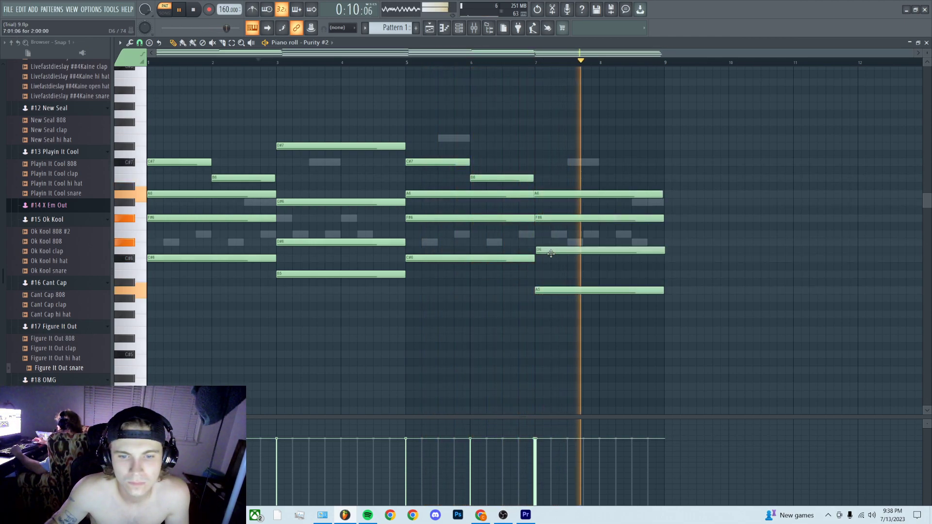
pyautogui.click(262, 62)
pyautogui.click(517, 63)
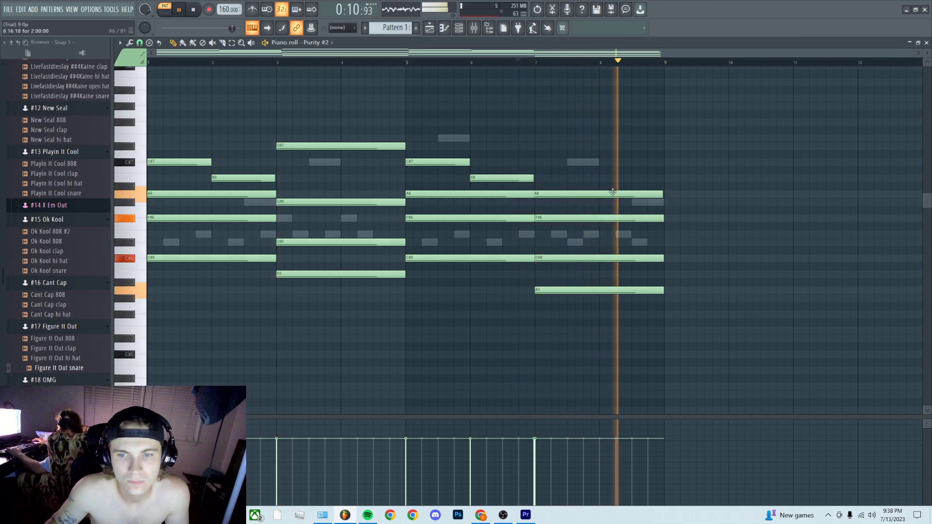
pyautogui.press('space')
pyautogui.press('space')
pyautogui.click(150, 62)
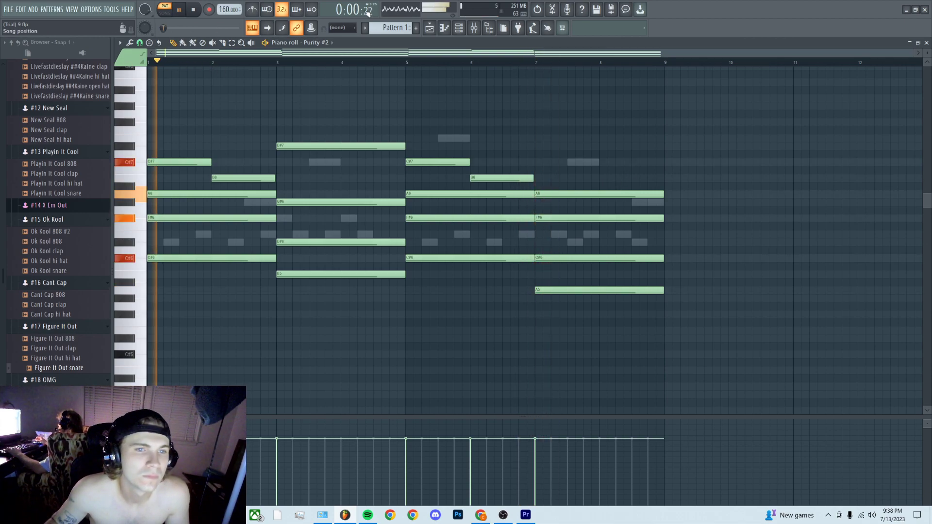
# Check the volume faders of the lead, pad and pad 2 mixer tracks while the pattern plays.
pyautogui.click(459, 28)
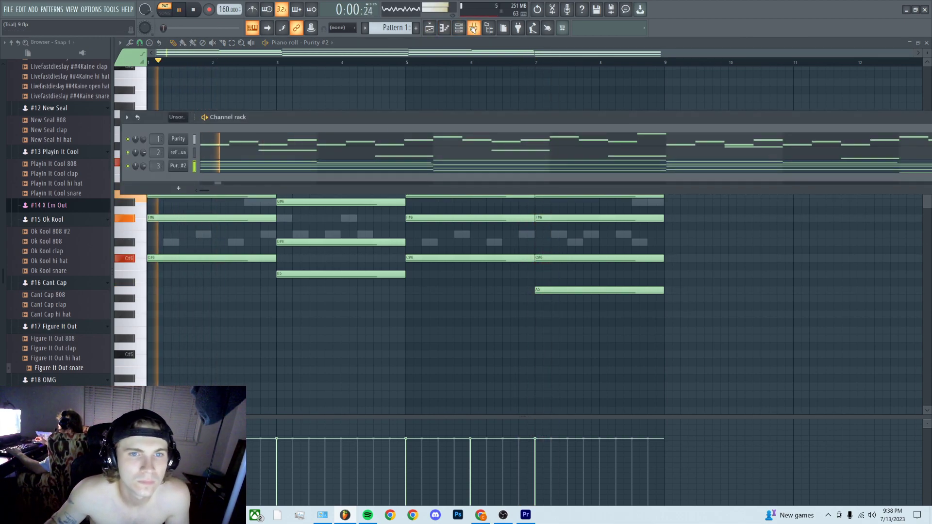
pyautogui.press('F9')
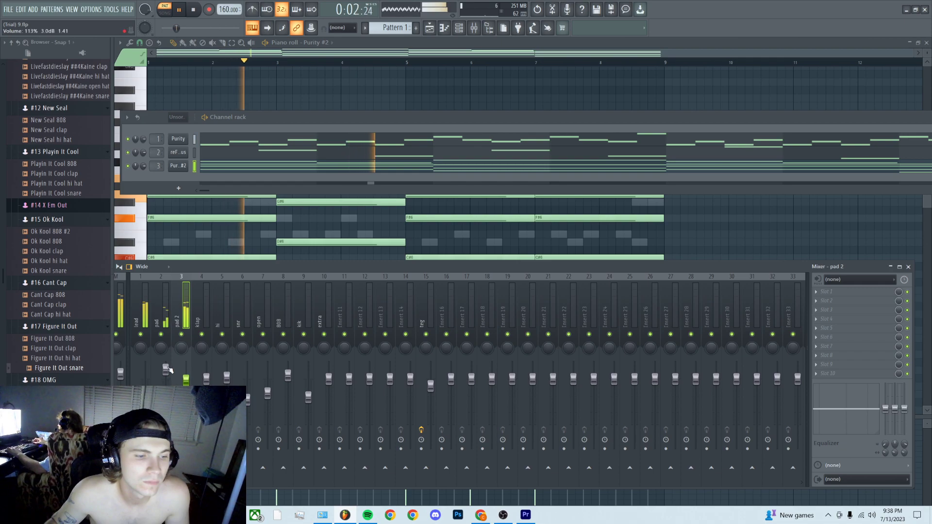
pyautogui.click(145, 306)
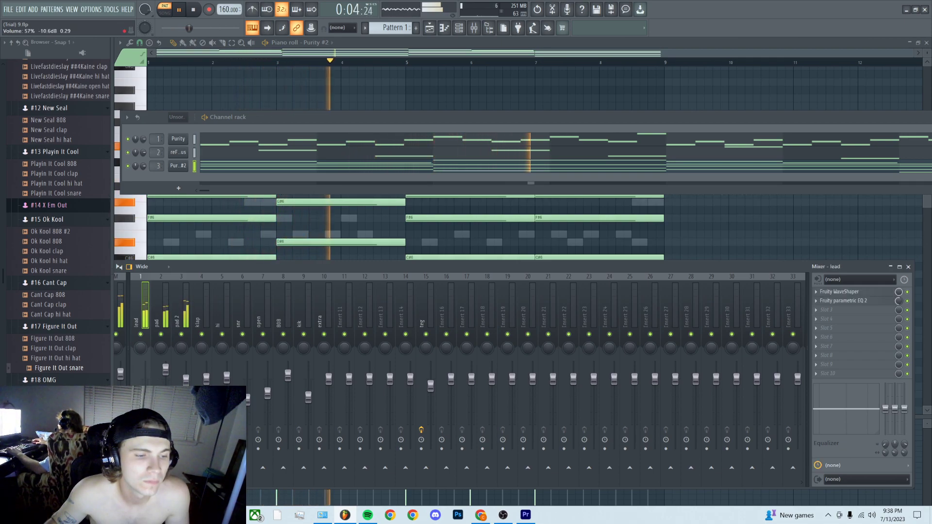
pyautogui.click(186, 379)
pyautogui.moveTo(166, 369); pyautogui.dragTo(168, 369)
pyautogui.click(186, 376)
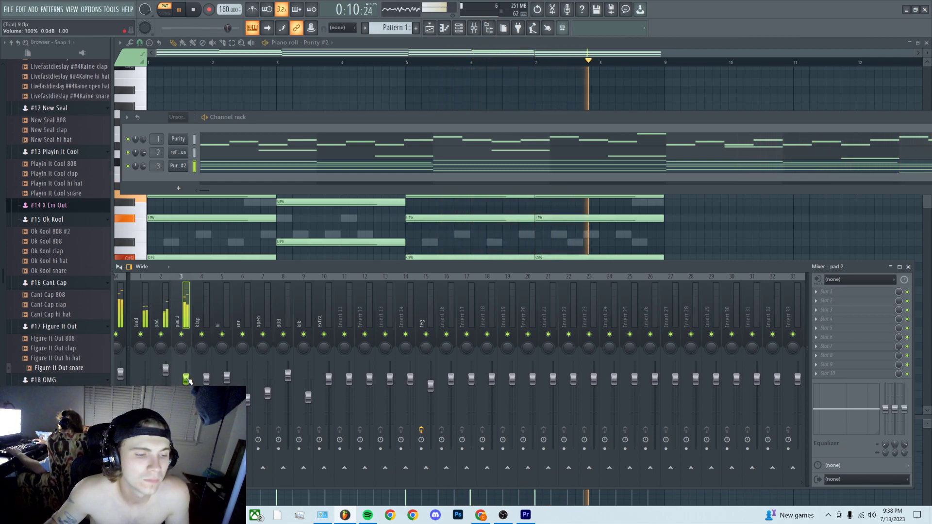
pyautogui.click(140, 388)
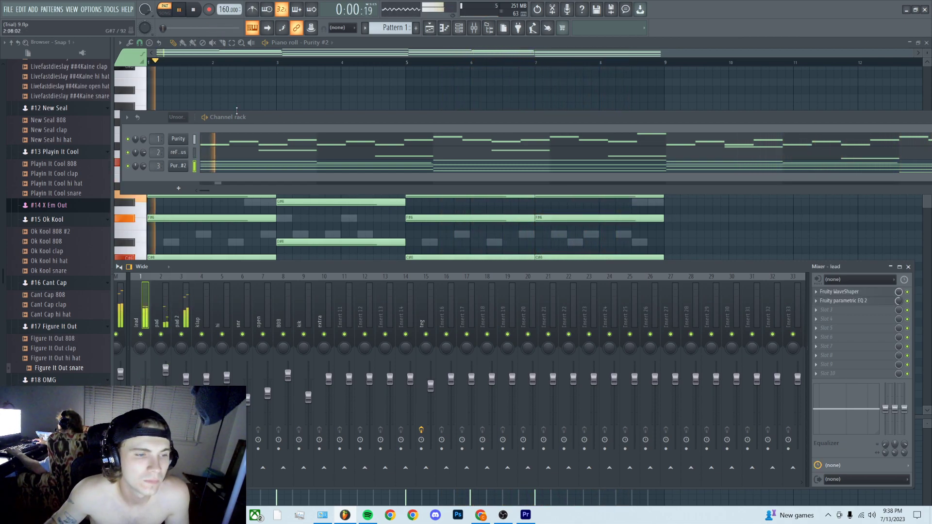
# Load the S-8 preset from the Slow Synth category in the second Purity and close the plugin.
pyautogui.click(177, 166)
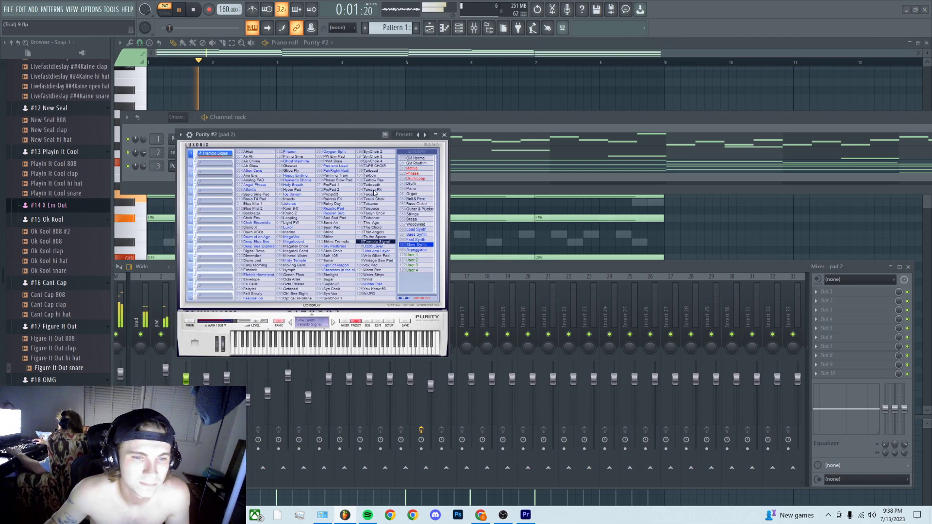
pyautogui.click(253, 175)
pyautogui.click(296, 208)
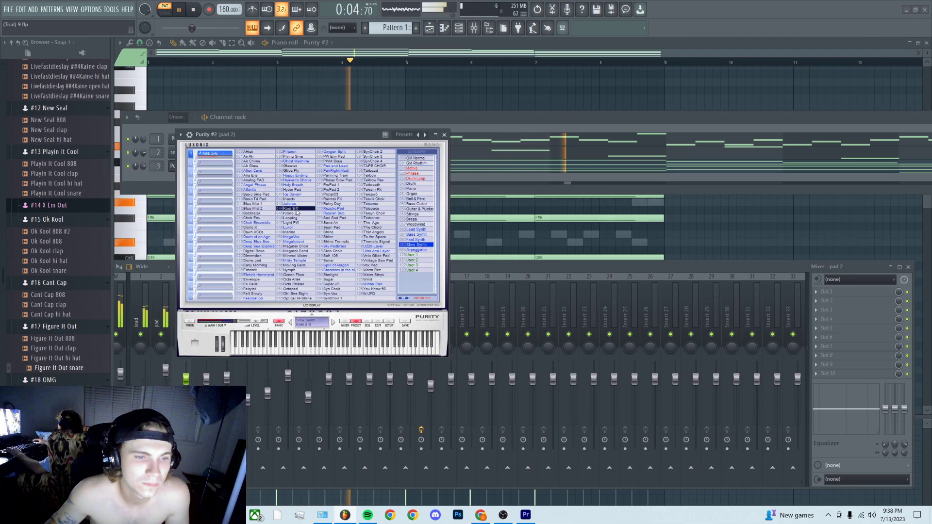
pyautogui.click(444, 135)
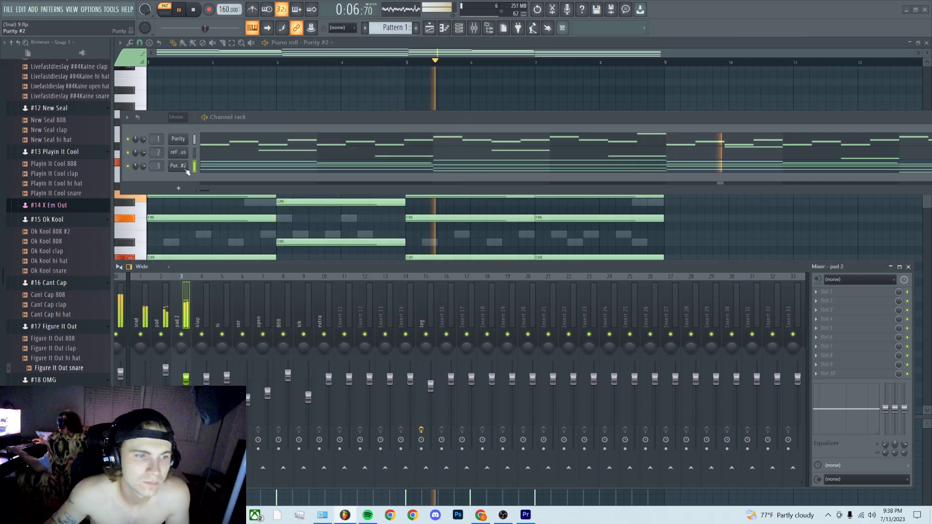
# Transpose all of the second Purity's chord notes down one octave and close its piano roll.
pyautogui.rightClick(179, 166)
pyautogui.click(435, 250)
pyautogui.rightClick(179, 166)
pyautogui.click(207, 166)
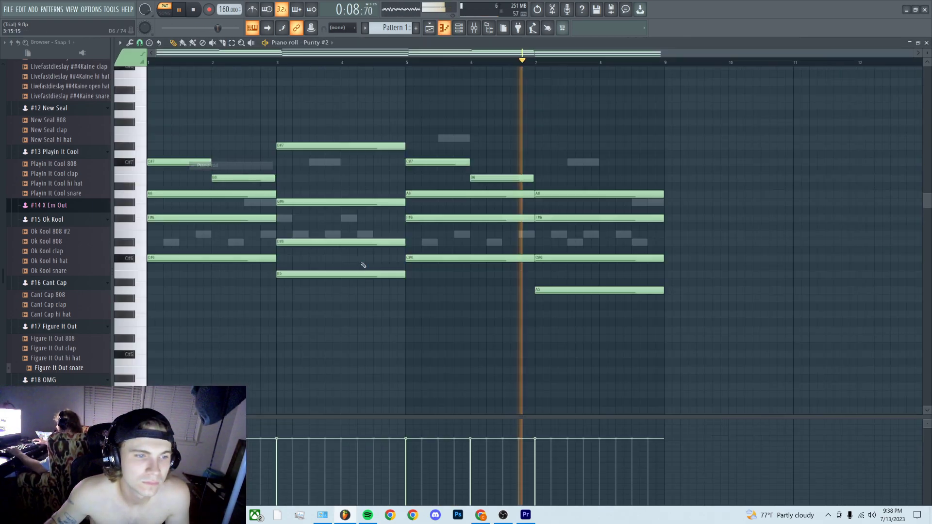
pyautogui.hotkey('ctrl', 'a')
pyautogui.hotkey('ctrl', 'Down')
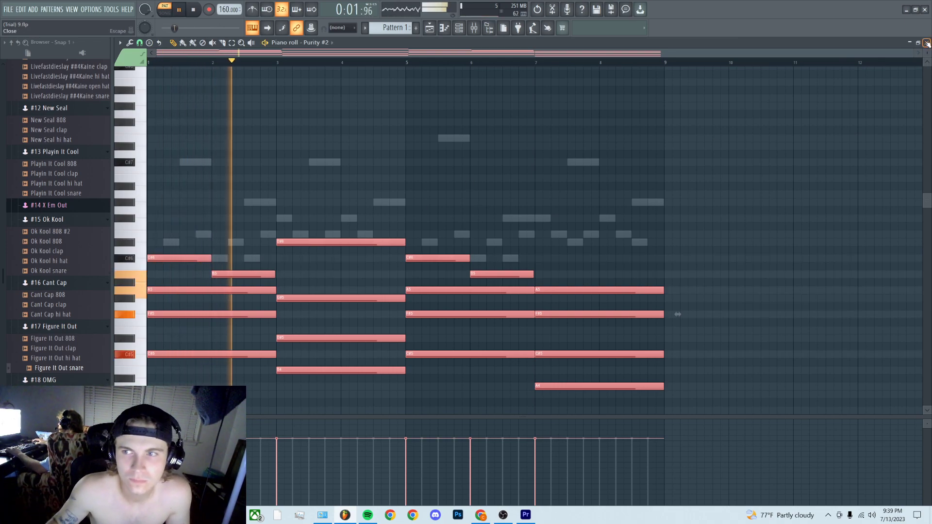
pyautogui.press('F7')
# Load the Sad Sad Pad preset in the second Purity and close the plugin.
pyautogui.click(178, 166)
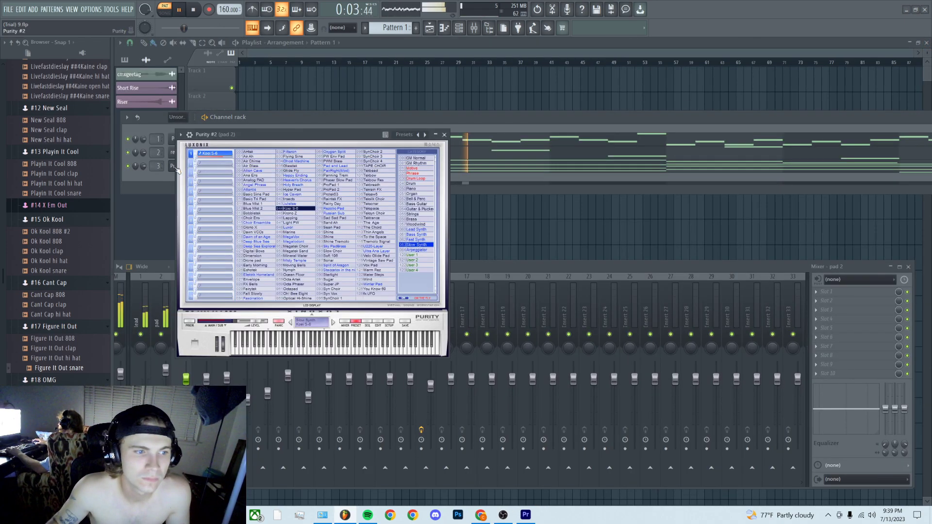
pyautogui.click(335, 218)
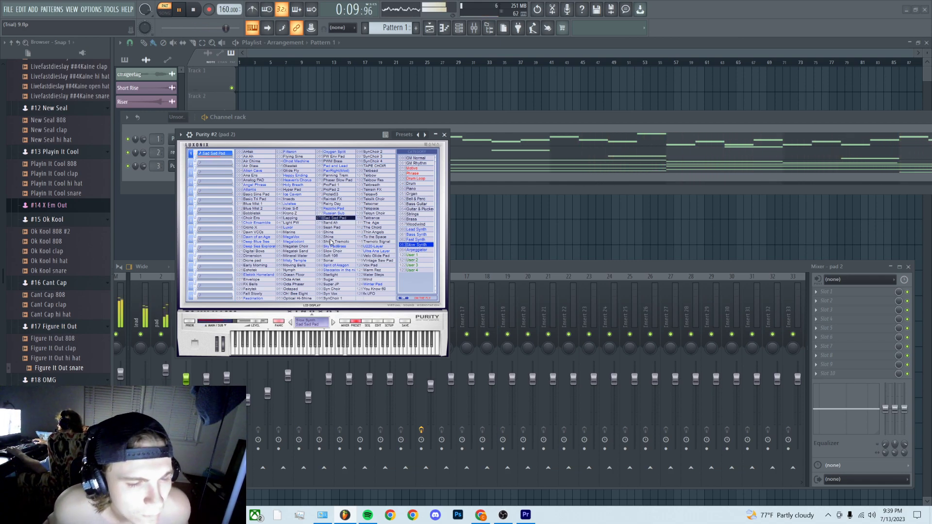
pyautogui.click(445, 134)
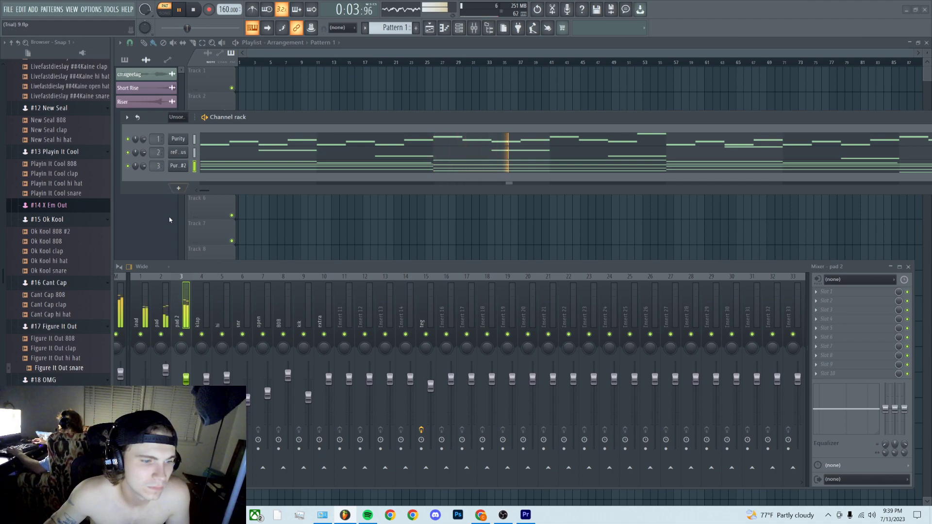
# Transpose all of the lead Purity's melody notes down one octave and close its piano roll.
pyautogui.rightClick(178, 138)
pyautogui.click(209, 138)
pyautogui.press('space')
pyautogui.hotkey('ctrl', 'a')
pyautogui.hotkey('ctrl', 'Down')
pyautogui.press('space')
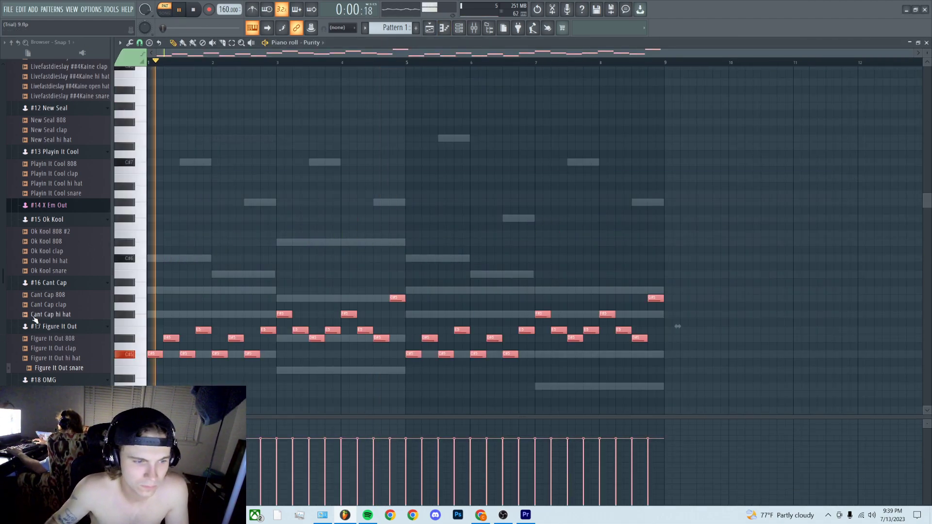
pyautogui.click(926, 43)
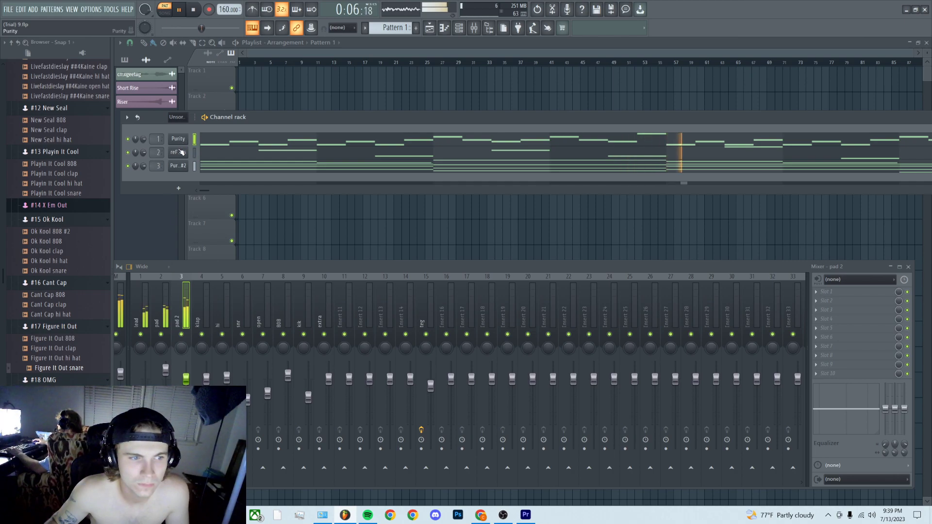
# Add Gross Beat to the lead mixer track's third slot, load the Momentary preset, and select the Reverse time pattern.
pyautogui.click(179, 152)
pyautogui.click(827, 313)
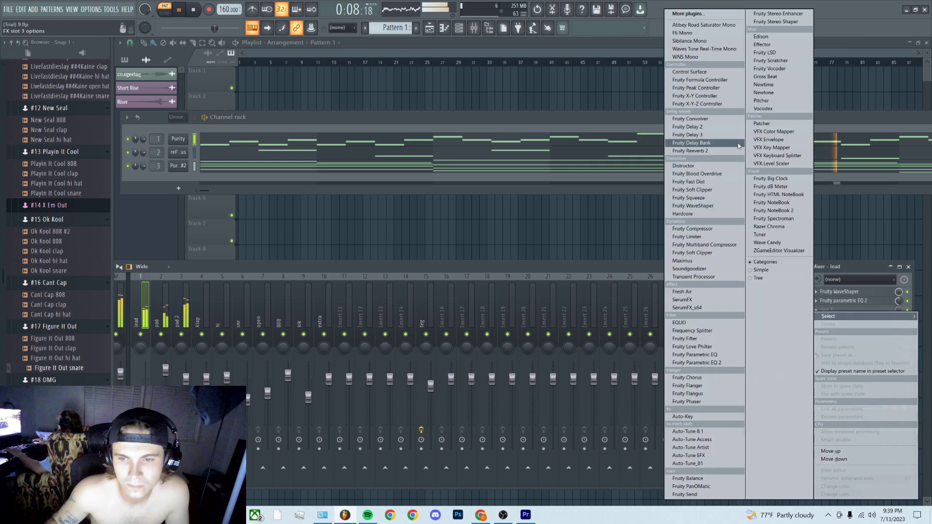
pyautogui.click(777, 77)
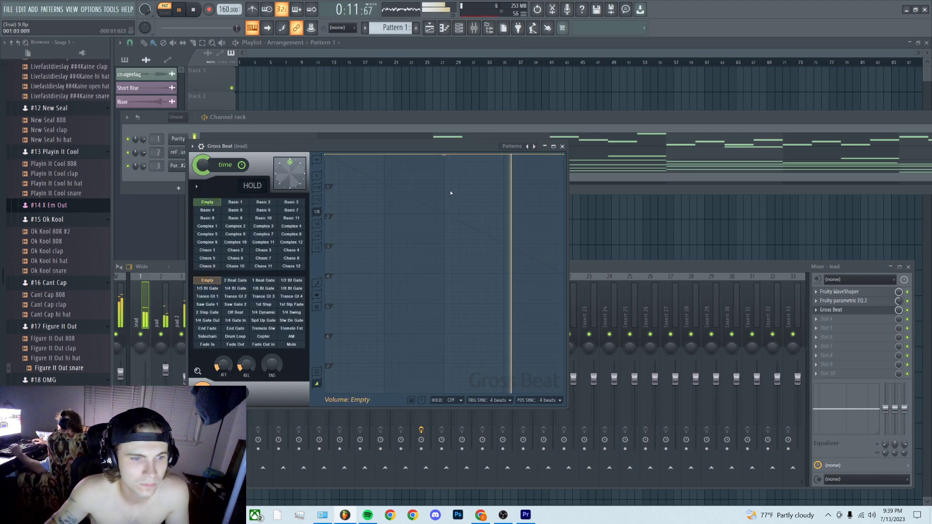
pyautogui.click(528, 146)
pyautogui.click(528, 147)
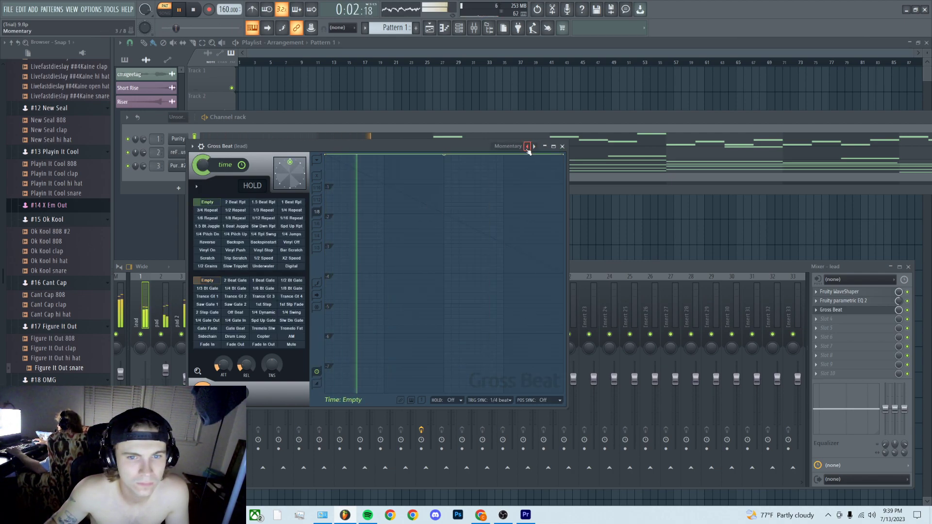
pyautogui.click(207, 242)
pyautogui.click(562, 147)
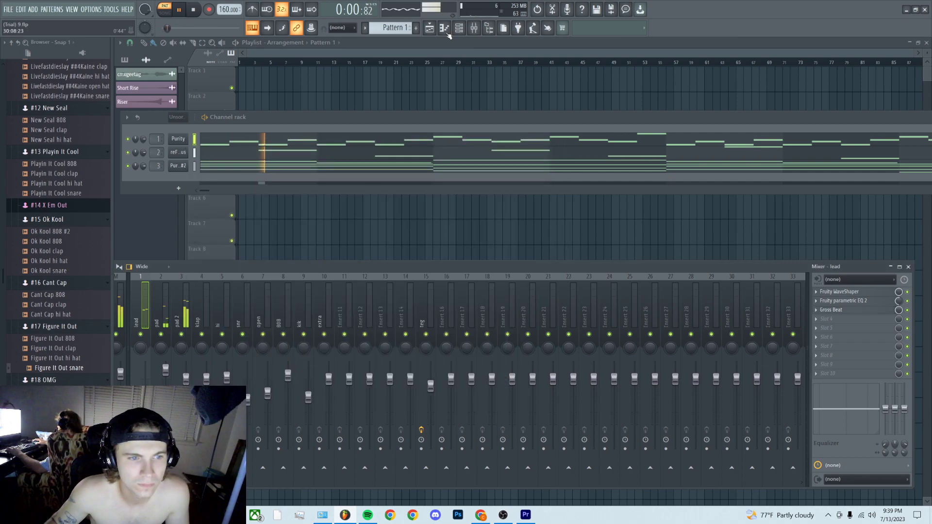
pyautogui.press('F6')
pyautogui.press('F9')
pyautogui.click(459, 28)
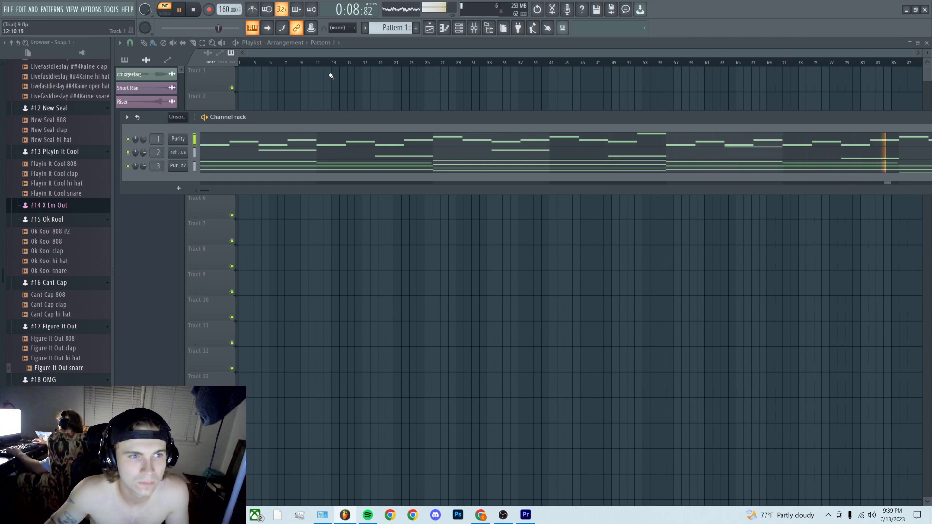
pyautogui.click(463, 28)
pyautogui.click(464, 28)
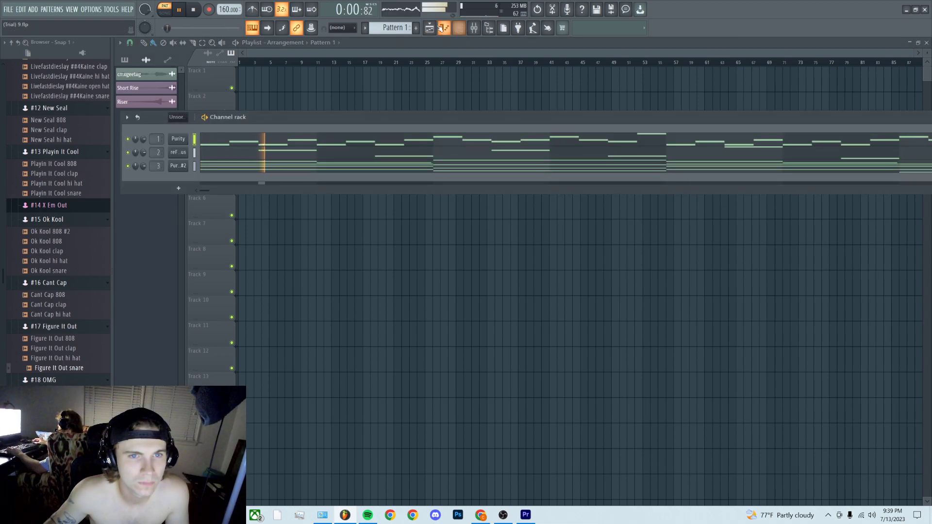
pyautogui.click(434, 28)
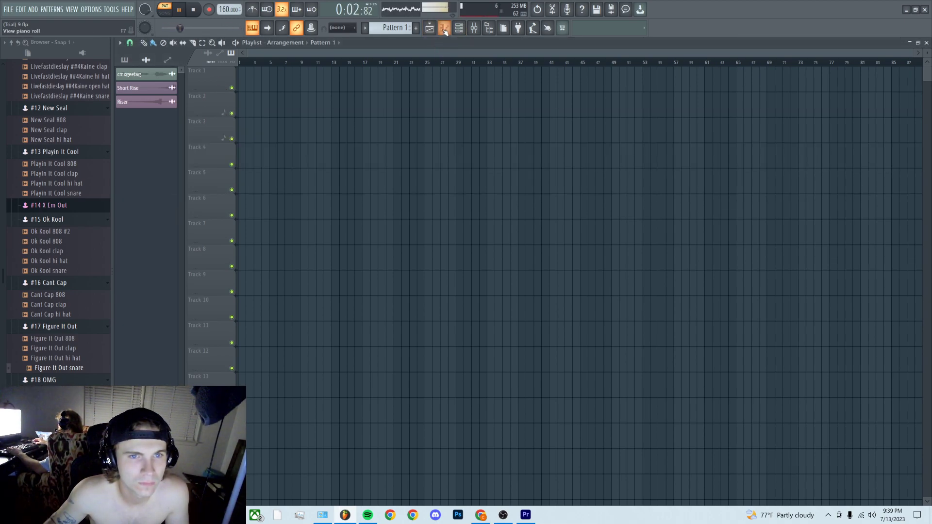
pyautogui.click(434, 28)
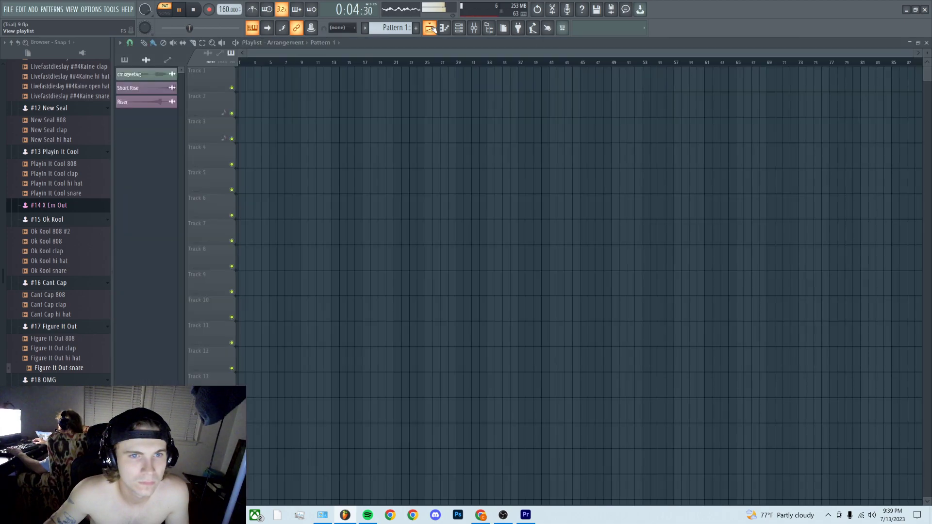
pyautogui.click(435, 28)
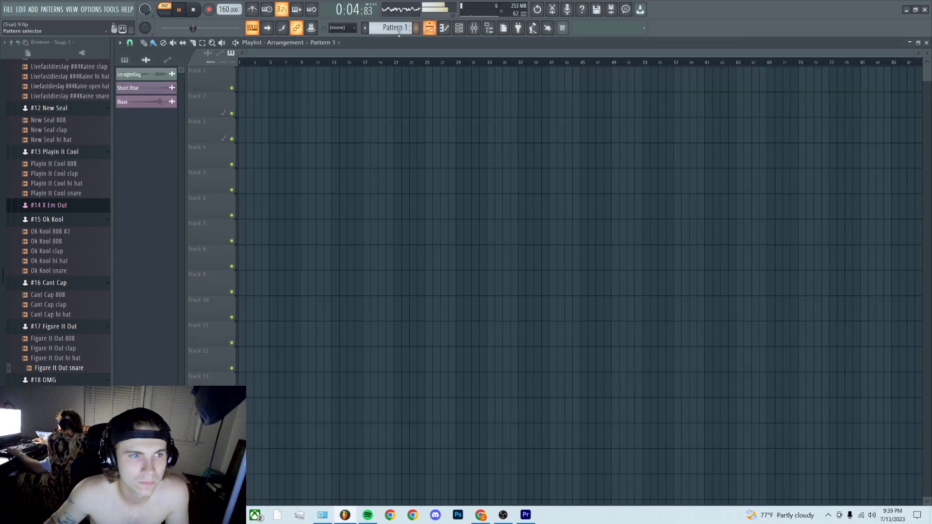
pyautogui.click(459, 28)
pyautogui.click(183, 15)
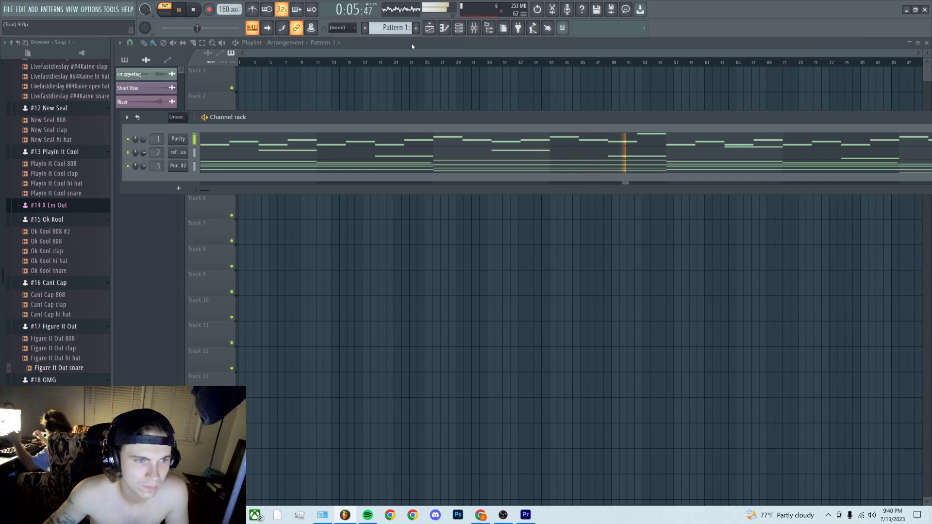
# Add Fruity PanOMatic to the lead mixer track's fourth slot and set its LFO amount to 70%.
pyautogui.click(178, 139)
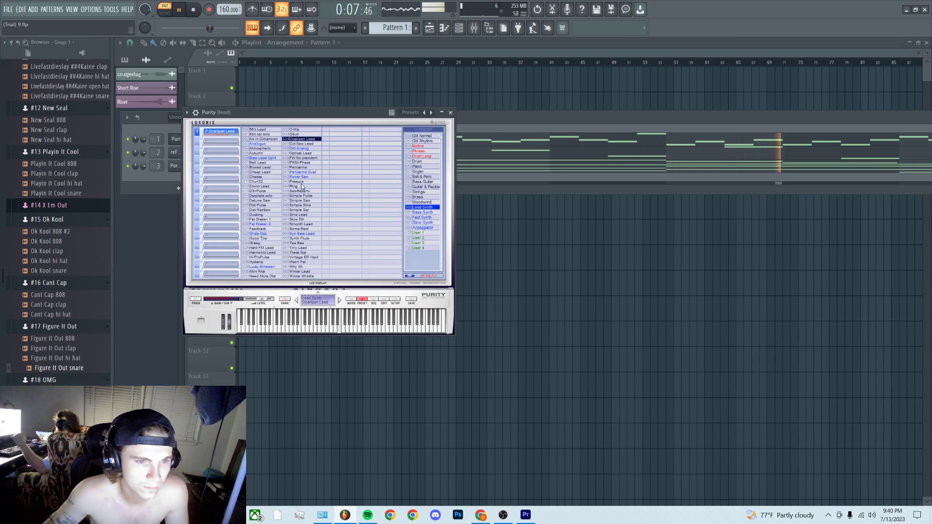
pyautogui.click(450, 113)
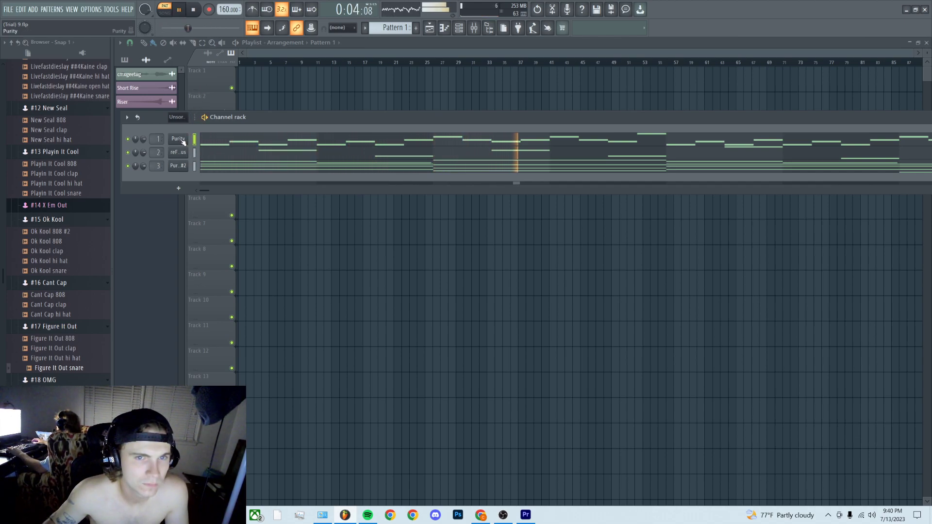
pyautogui.press('F9')
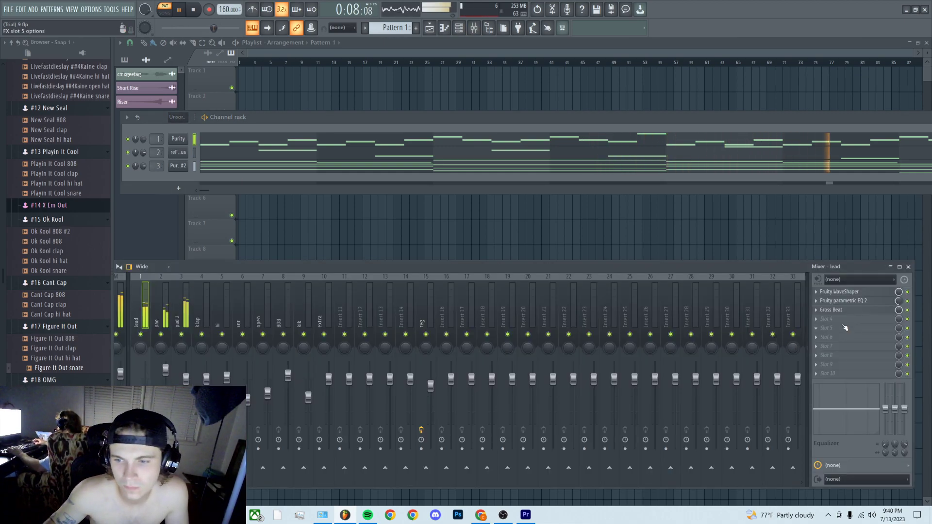
pyautogui.click(821, 319)
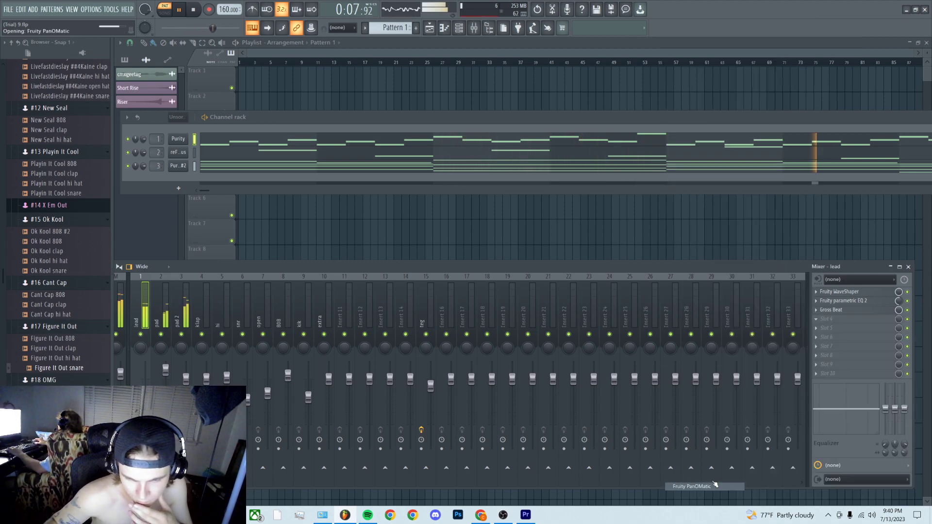
pyautogui.click(691, 487)
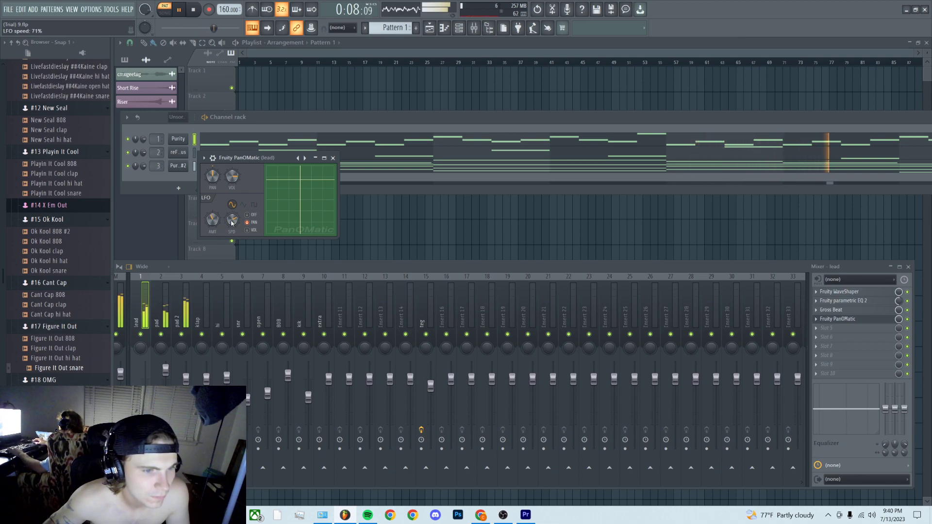
pyautogui.moveTo(212, 219); pyautogui.dragTo(213, 235)
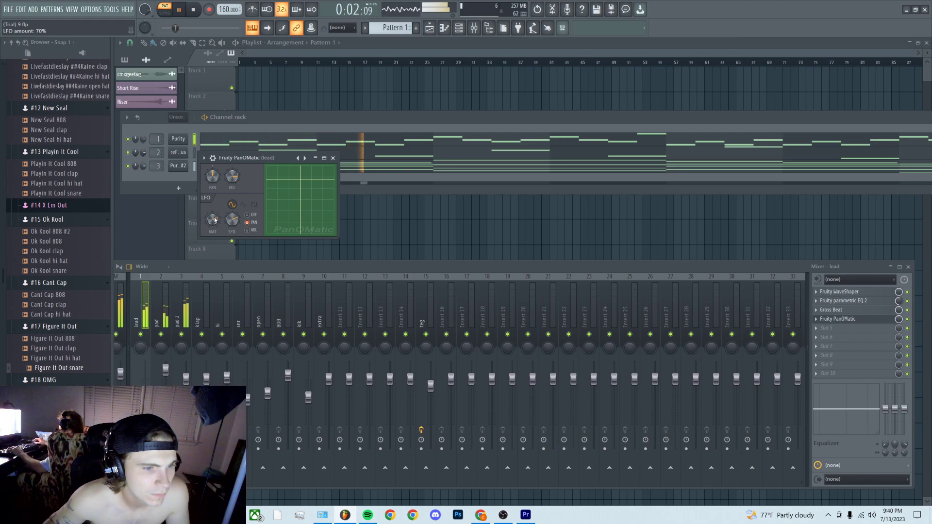
pyautogui.click(333, 158)
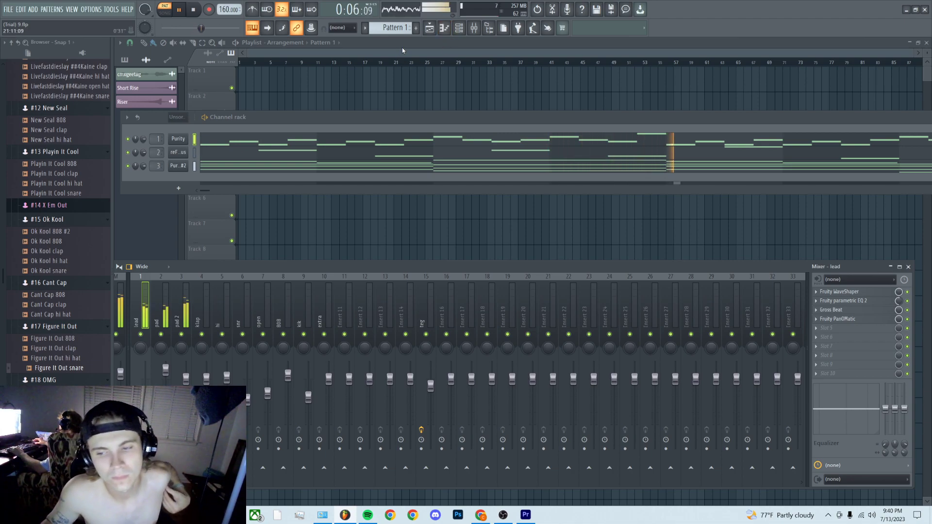
pyautogui.press('space')
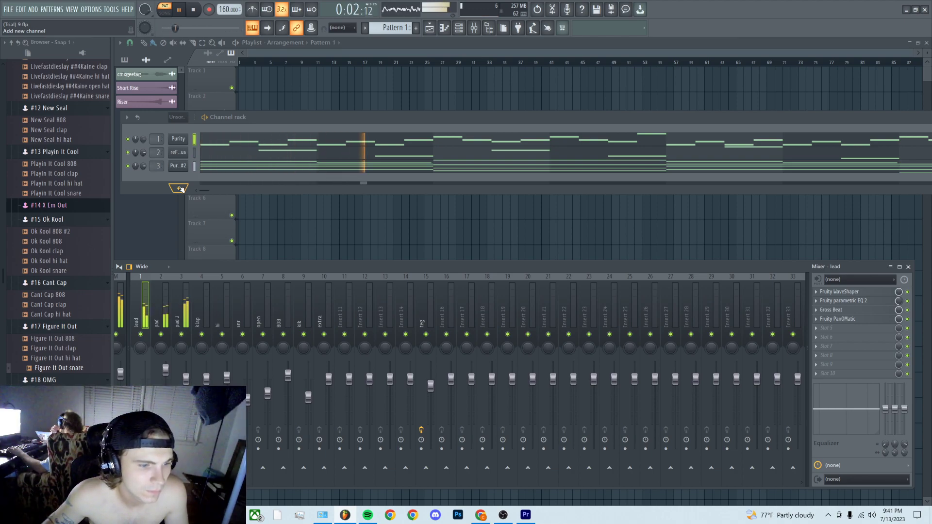
# Add a second reFX Nexus channel and load a string pad preset from its Epic Pads category.
pyautogui.click(179, 188)
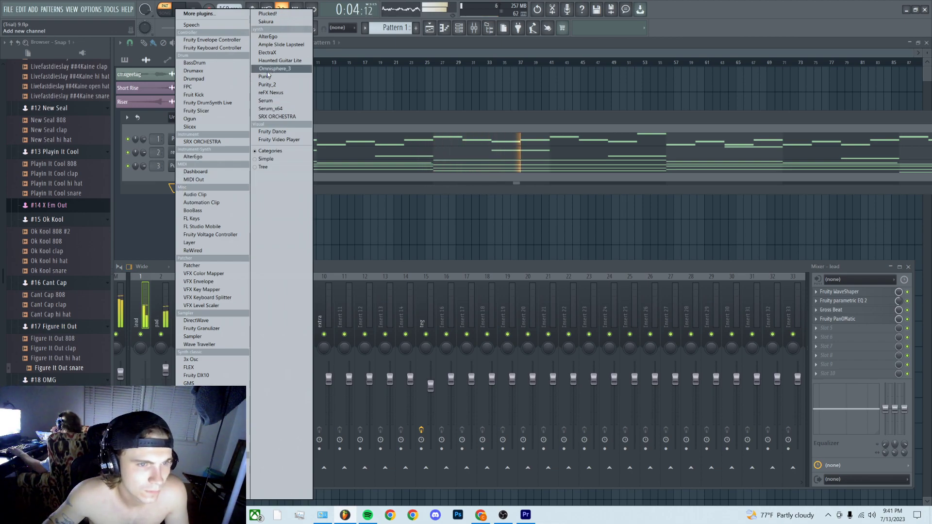
pyautogui.click(273, 93)
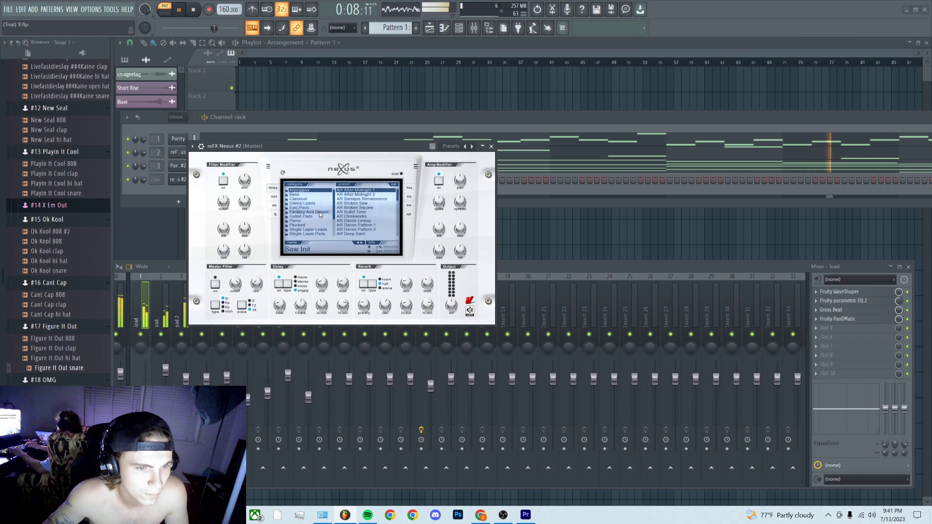
pyautogui.click(314, 208)
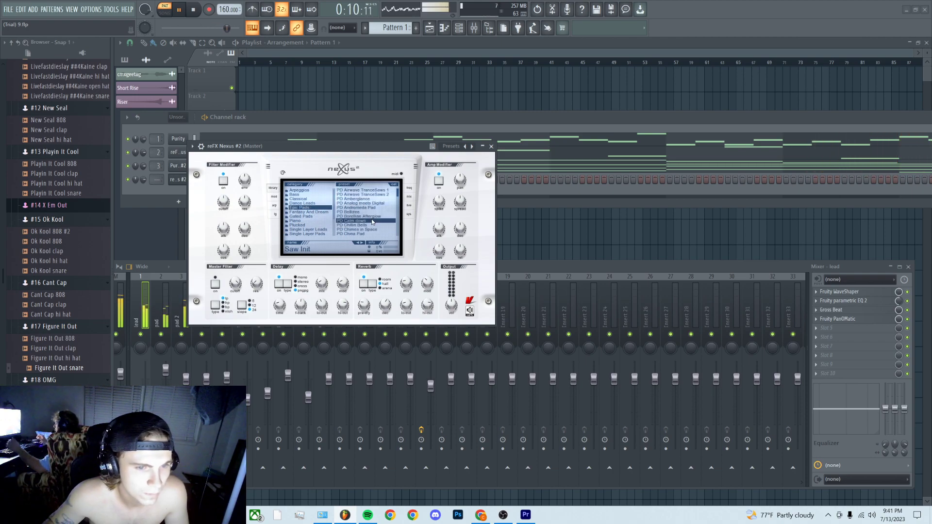
pyautogui.moveTo(397, 196); pyautogui.dragTo(403, 228)
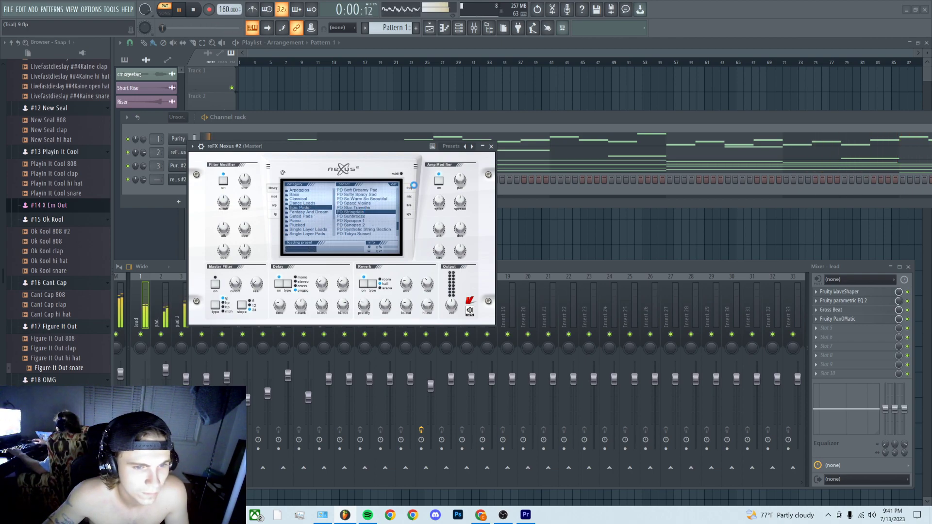
pyautogui.click(178, 179)
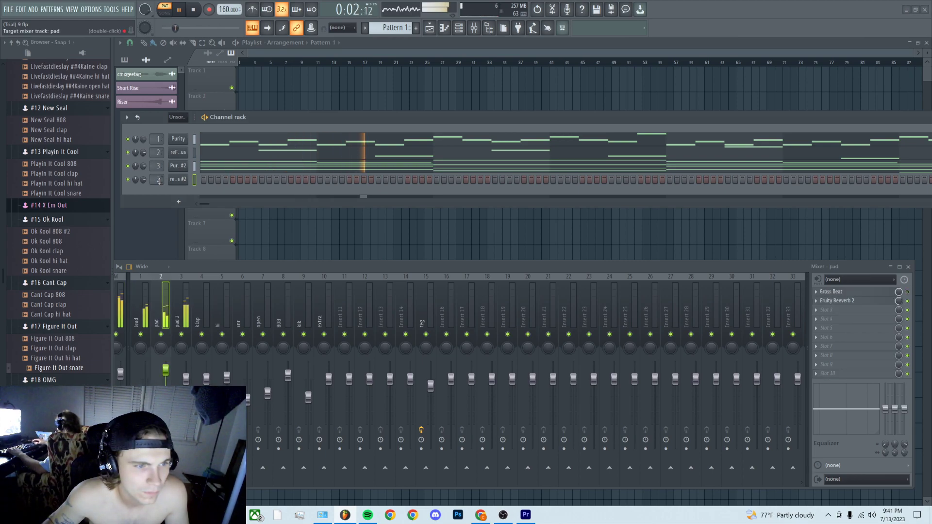
# Route the second Nexus channel to a mixer track beyond those used by the lead and pads.
pyautogui.scroll(1, 159, 181)
pyautogui.scroll(8, 159, 180)
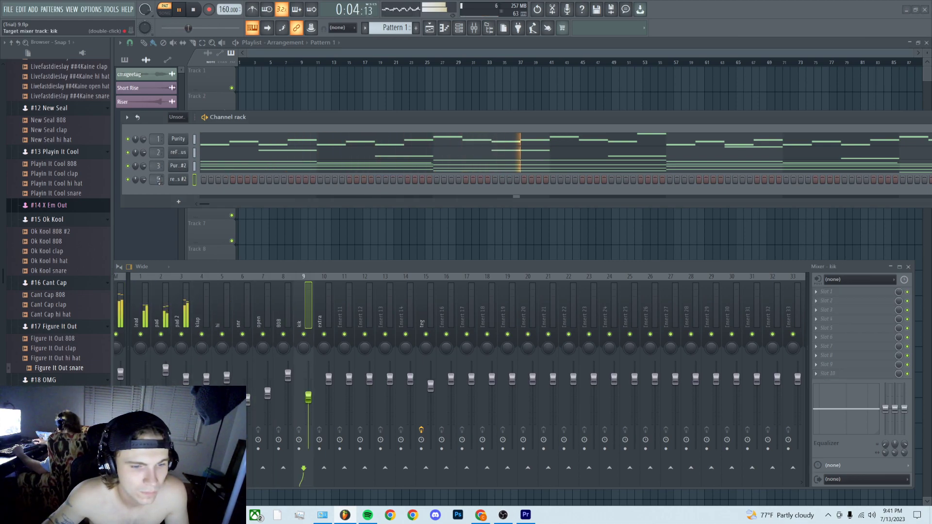
pyautogui.scroll(-1, 158, 180)
# In the second Nexus channel's piano roll, place one-bar notes D#7 at bar 2 and C#7 at bar 4.
pyautogui.rightClick(178, 180)
pyautogui.click(189, 180)
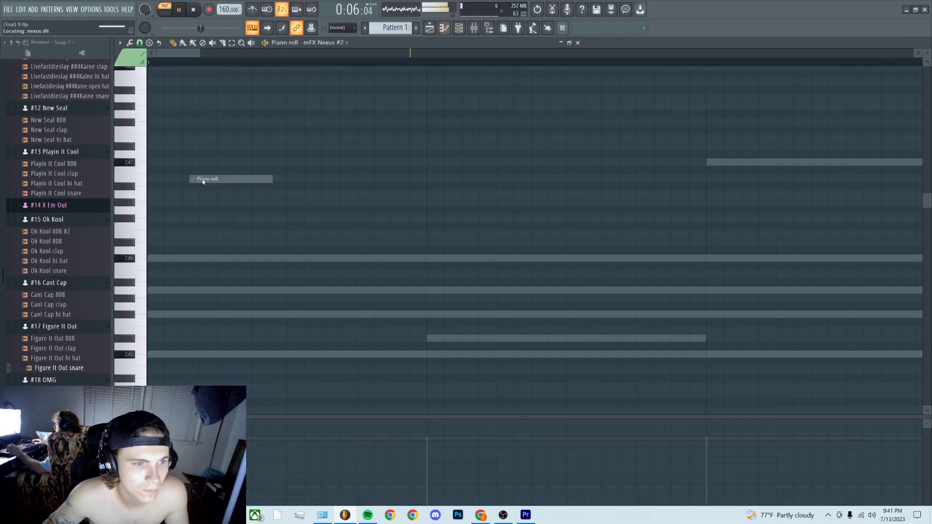
pyautogui.press('space')
pyautogui.hotkey('ctrl', 's')
pyautogui.click(156, 148)
pyautogui.moveTo(202, 147); pyautogui.dragTo(267, 150)
pyautogui.press('space')
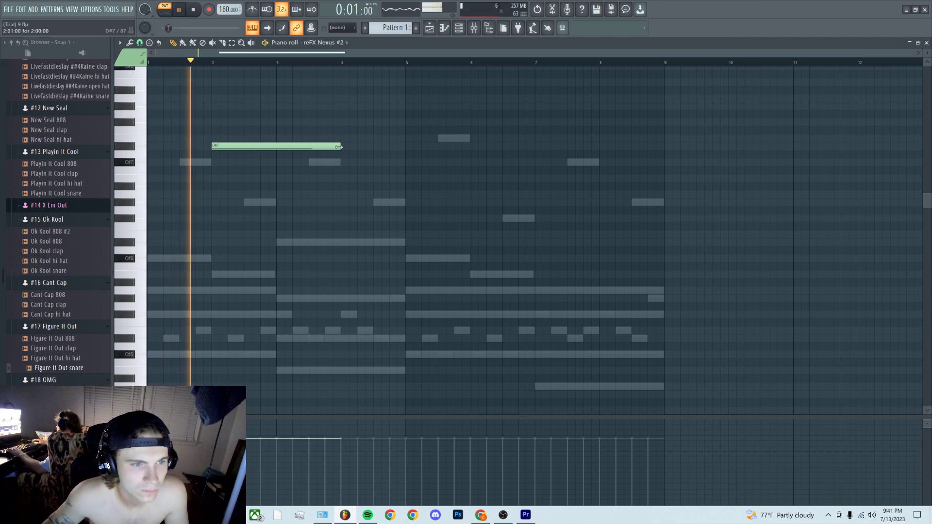
pyautogui.moveTo(339, 147); pyautogui.dragTo(275, 147)
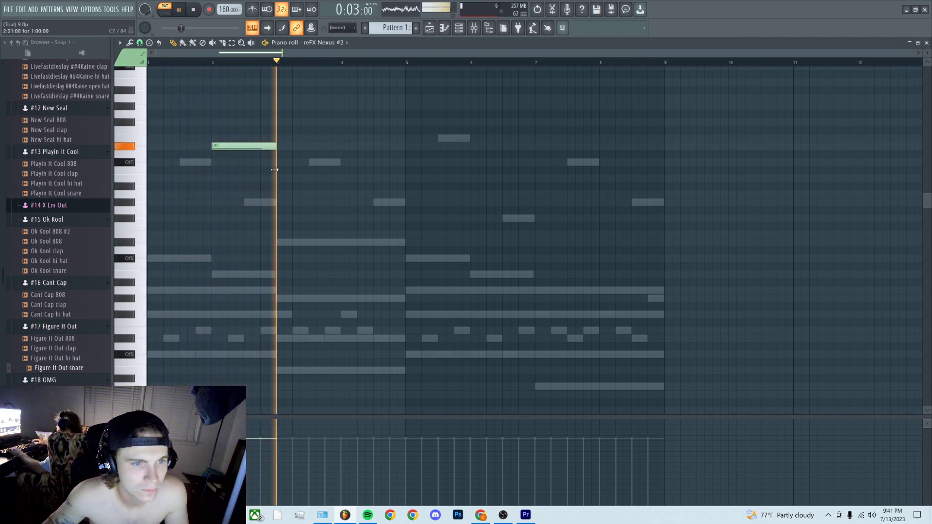
pyautogui.click(344, 163)
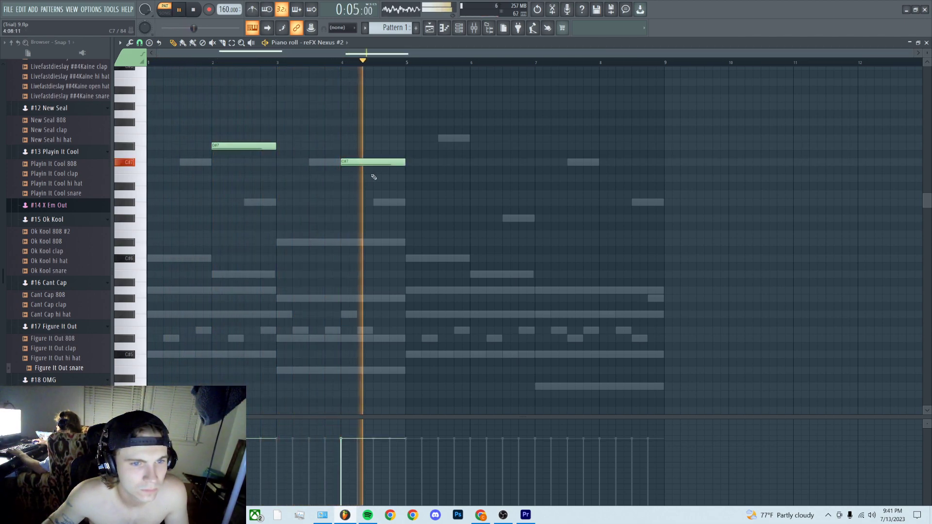
# Duplicate the D#7 and C#7 notes and shift the copies one bar so they start at bars 6 and 8.
pyautogui.hotkey('ctrl', 'a')
pyautogui.hotkey('ctrl', 'b')
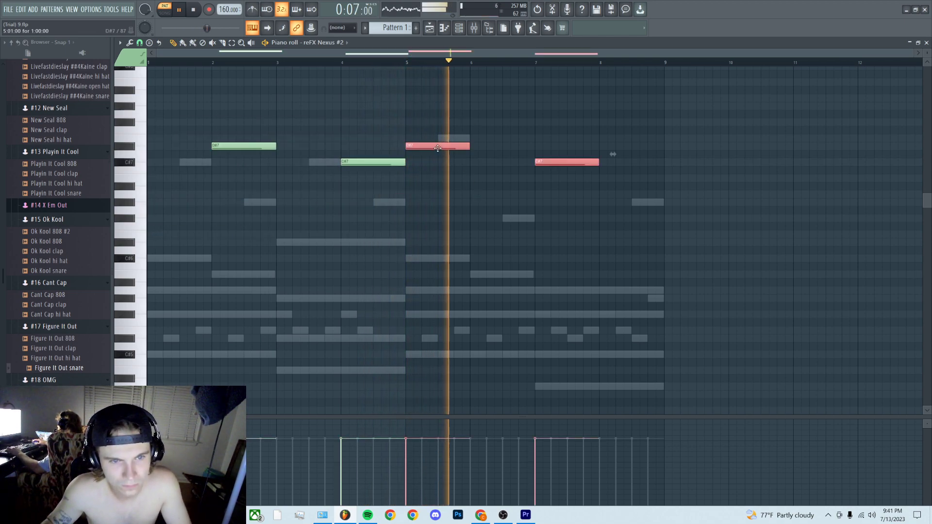
pyautogui.moveTo(438, 147); pyautogui.dragTo(502, 147)
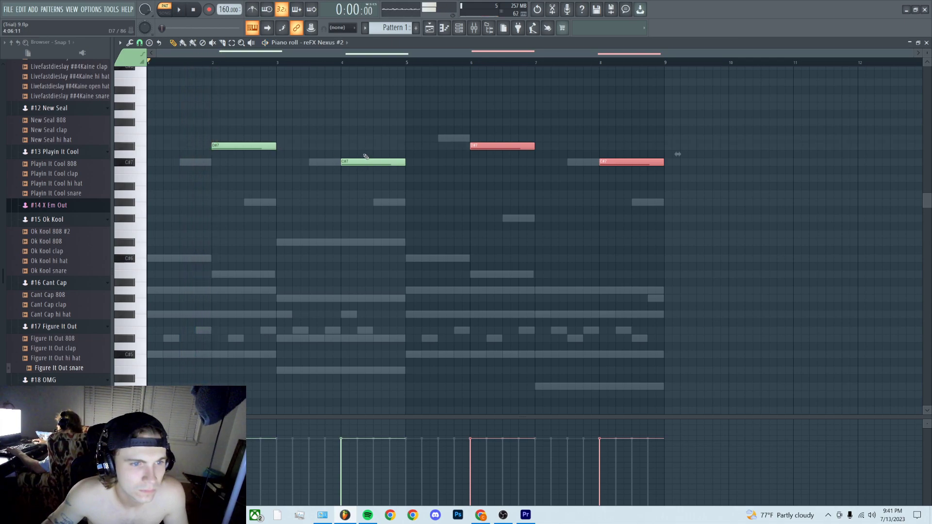
# Extend the D#7 note at bar 2 to two bars and delete all the other notes.
pyautogui.rightClick(366, 162)
pyautogui.moveTo(276, 147); pyautogui.dragTo(340, 148)
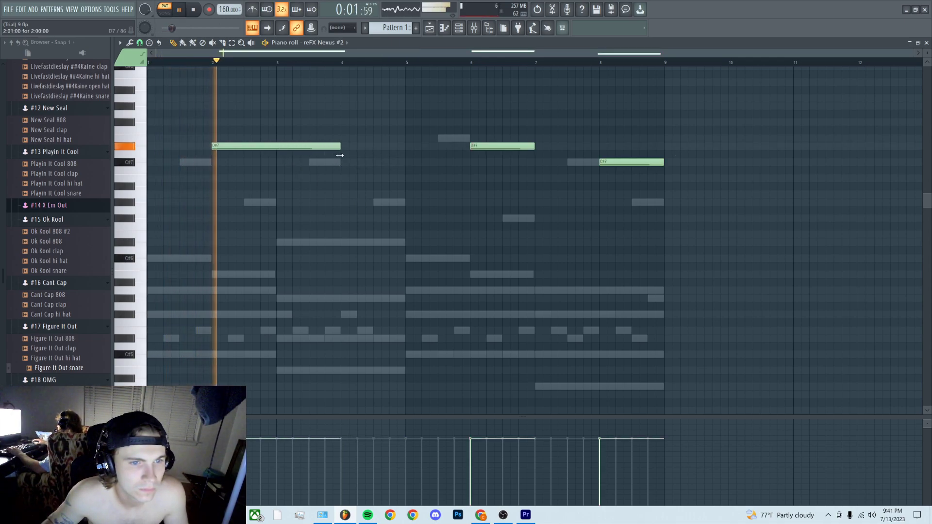
pyautogui.rightClick(515, 147)
pyautogui.rightClick(616, 160)
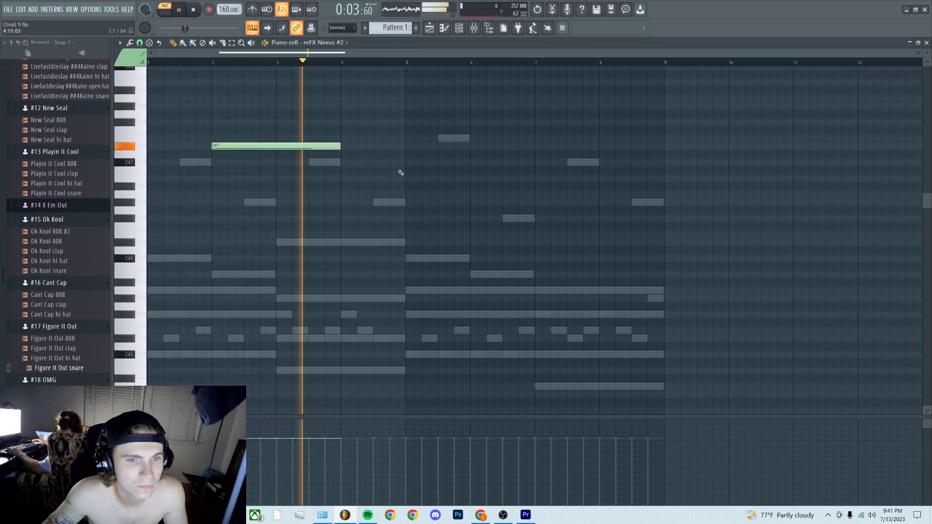
# Add a one-bar C#7 note at bar 4, directly after the long D#7.
pyautogui.click(350, 178)
pyautogui.press('space')
pyautogui.moveTo(426, 178); pyautogui.dragTo(404, 177)
pyautogui.press('space')
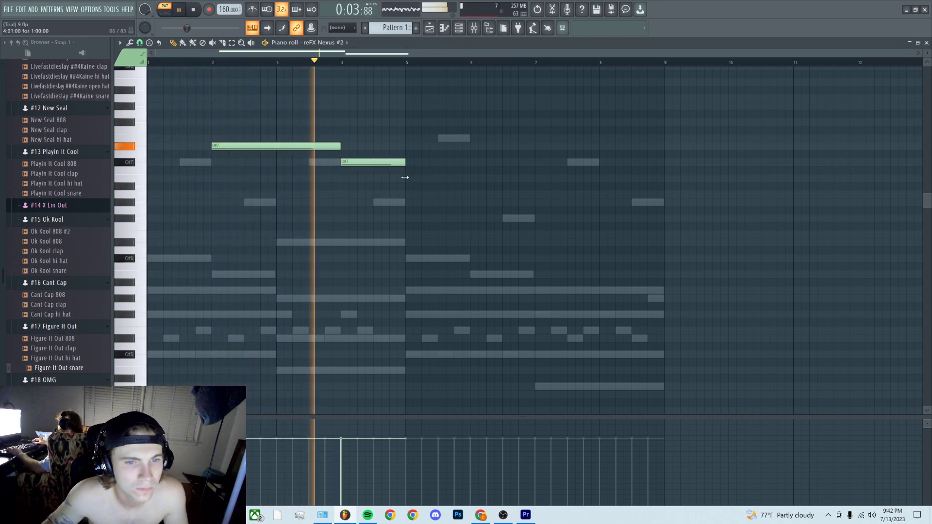
# Duplicate the D#7 and C#7 phrase and place the copy so it starts at bar 6, then deselect the notes.
pyautogui.hotkey('ctrl', 'a')
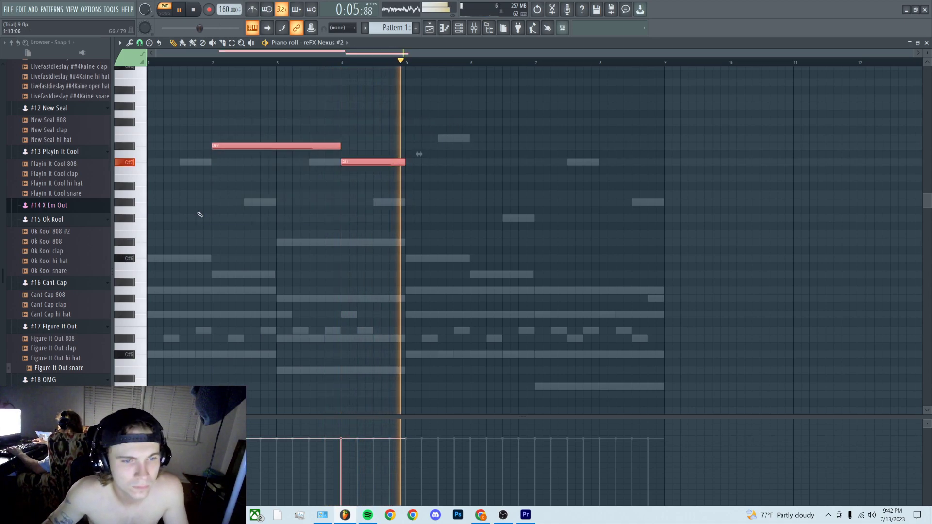
pyautogui.hotkey('ctrl', 'b')
pyautogui.moveTo(433, 147); pyautogui.dragTo(497, 149)
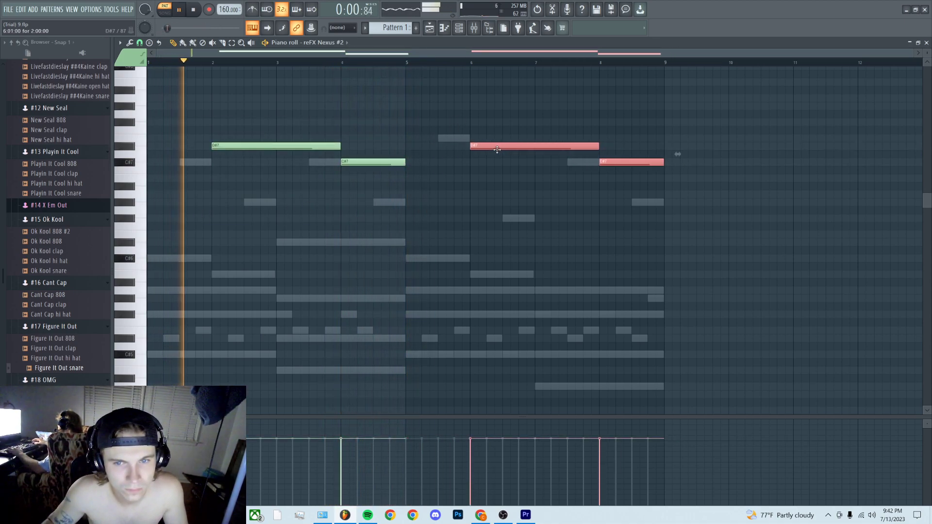
pyautogui.hotkey('ctrl', 'd')
# Load the SY Arpotron preset from the Fantasy And Dream category in the second Nexus and restart playback.
pyautogui.press('F6')
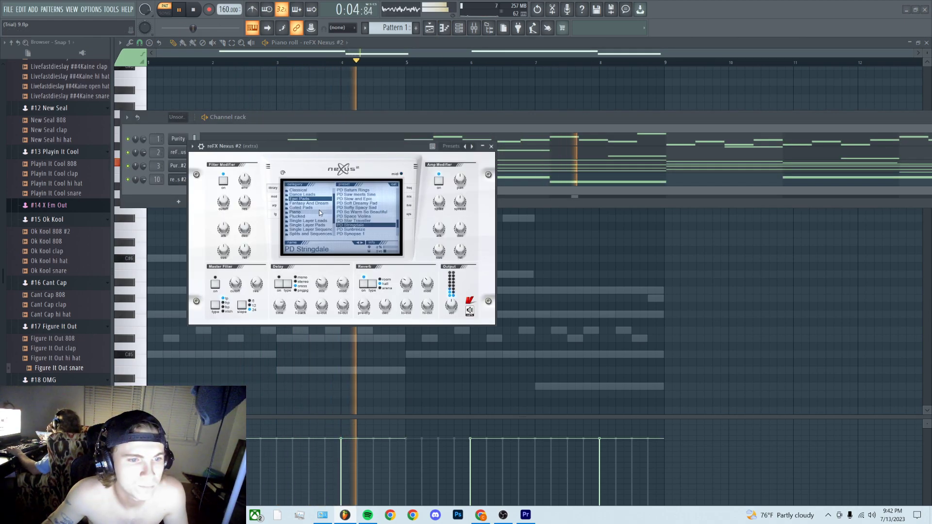
pyautogui.click(301, 212)
pyautogui.click(308, 203)
pyautogui.click(352, 203)
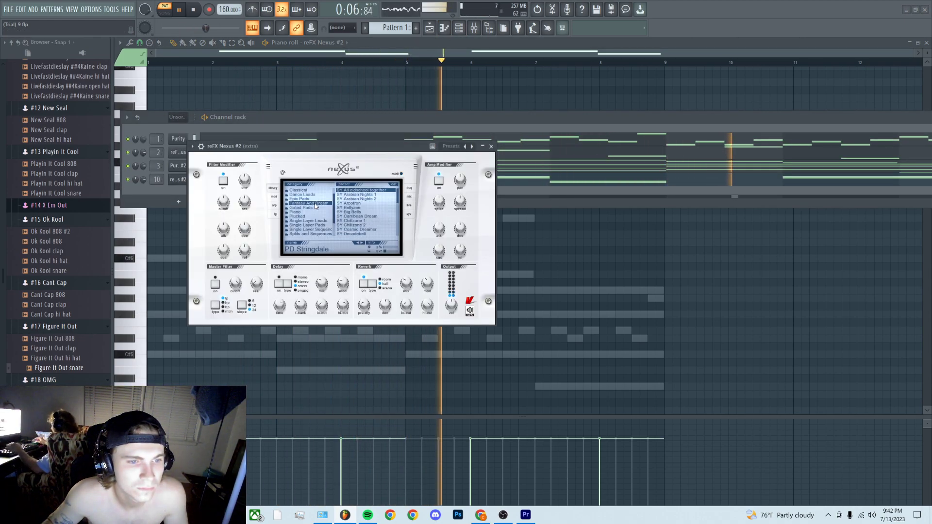
pyautogui.click(491, 146)
pyautogui.click(193, 10)
pyautogui.click(179, 10)
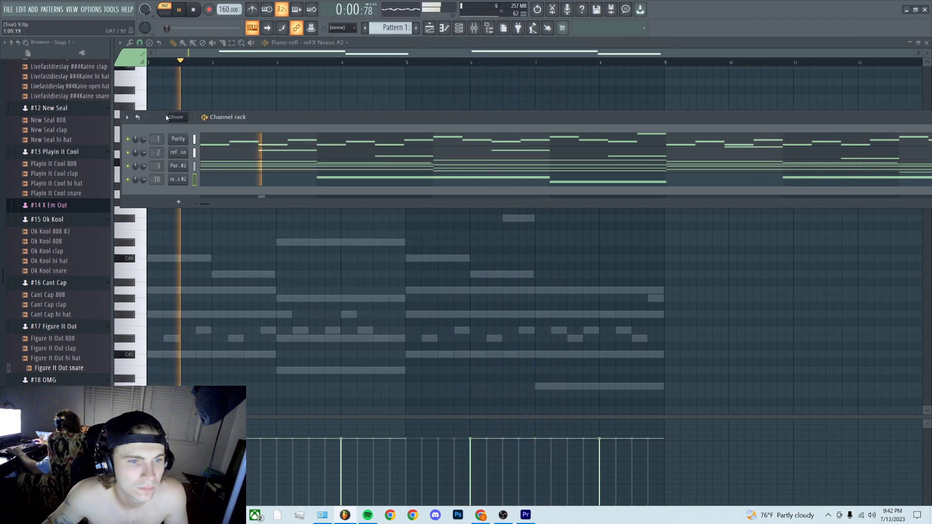
# Audition Fantasy And Dream presets in the second Nexus, including SY Big Bells, SY Chillzone 2, SY Fantasy Bellpad 2 and SY Furious Bellpad.
pyautogui.click(178, 180)
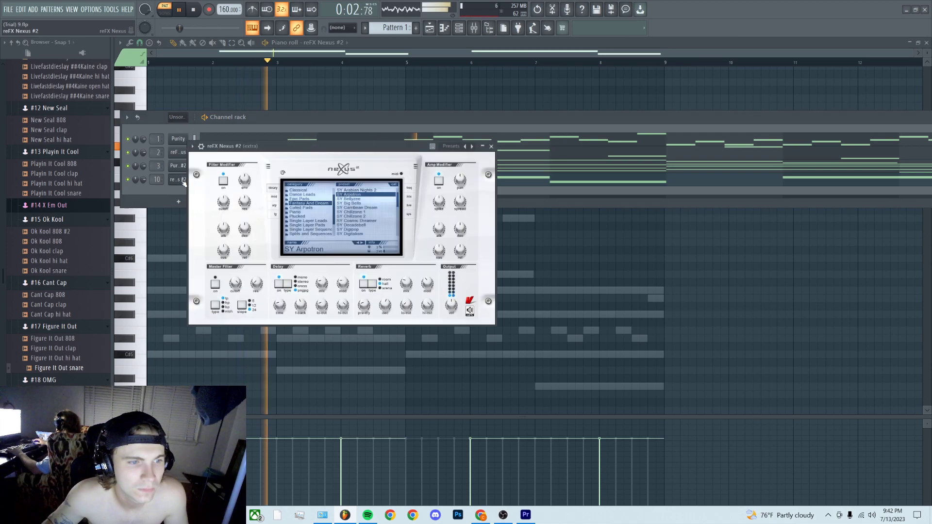
pyautogui.click(362, 204)
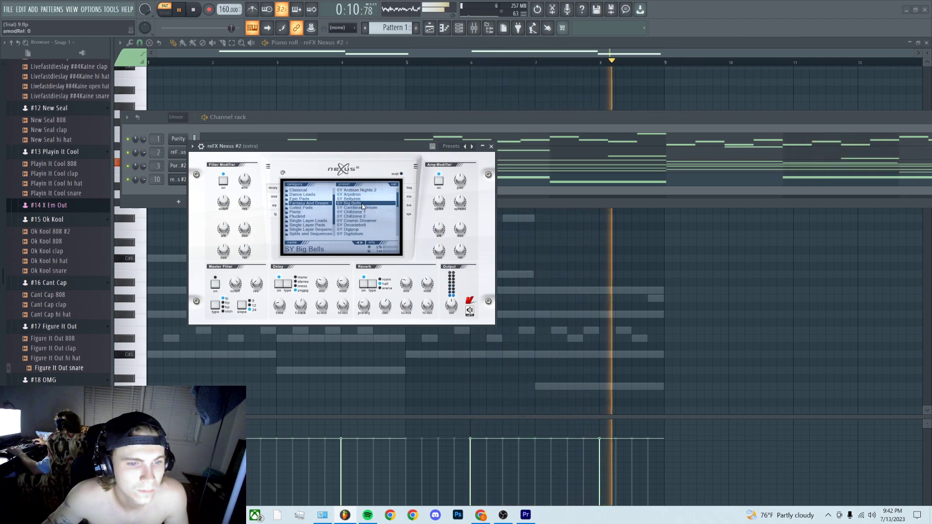
pyautogui.click(367, 222)
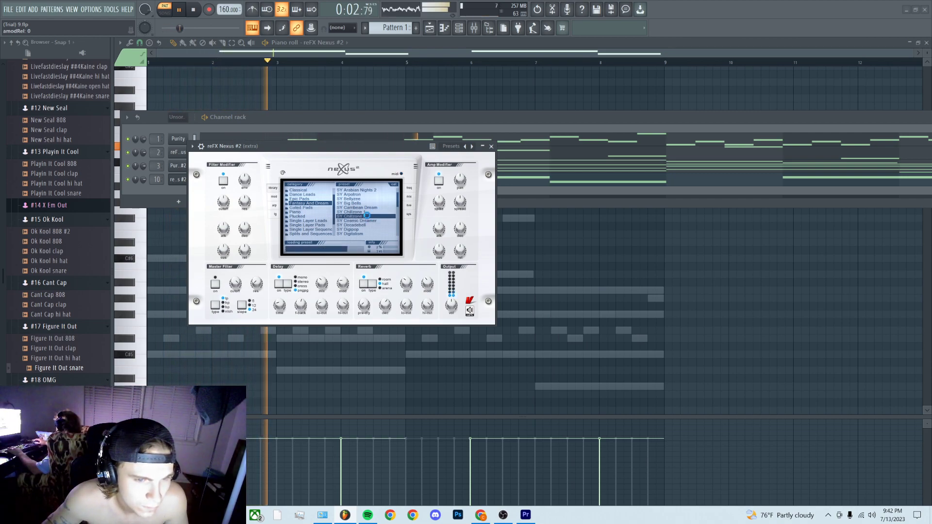
pyautogui.click(368, 219)
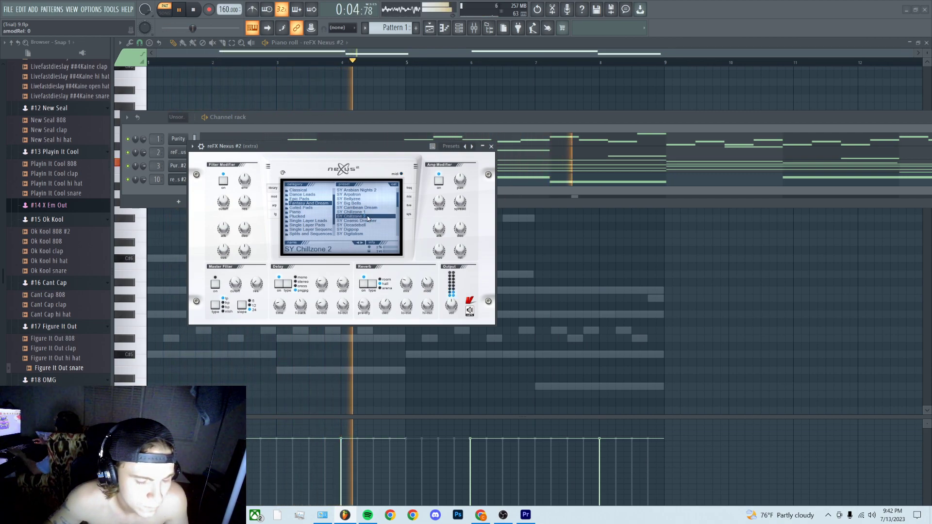
pyautogui.scroll(-3, 367, 213)
pyautogui.click(366, 208)
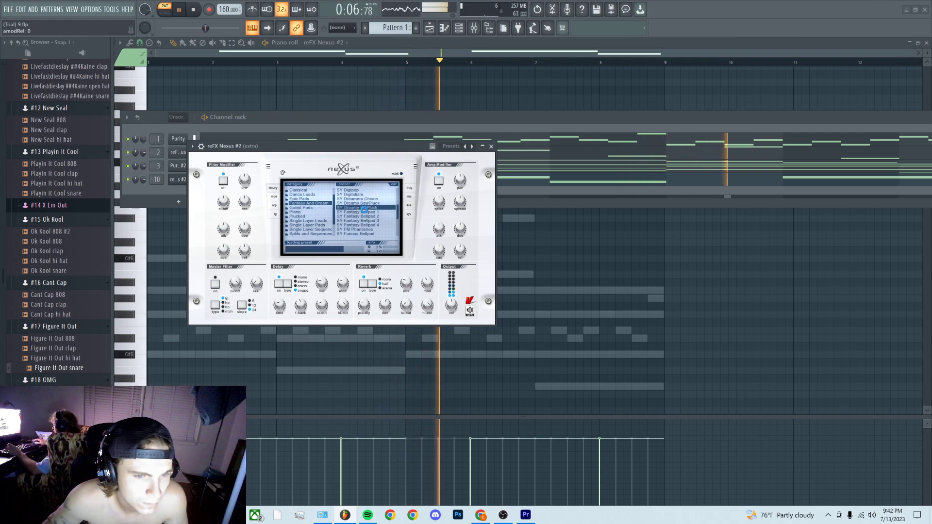
pyautogui.click(369, 218)
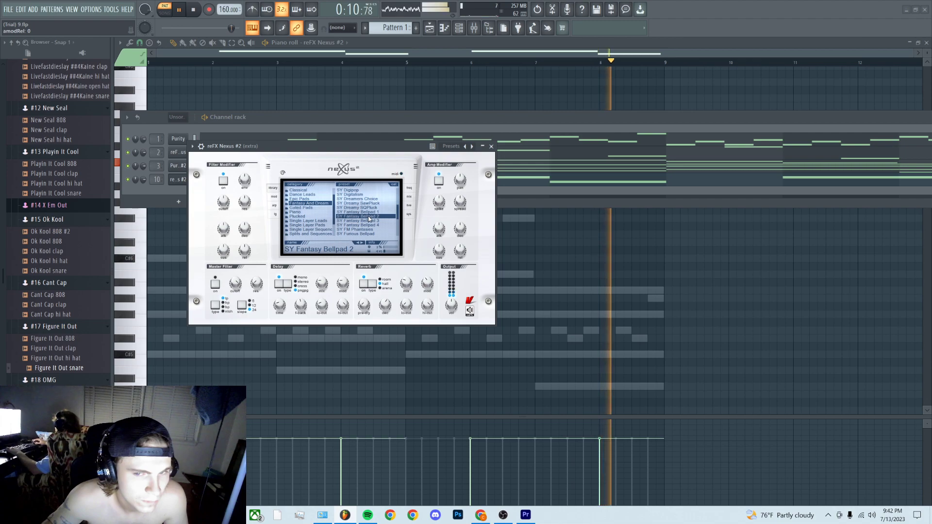
pyautogui.click(364, 230)
pyautogui.scroll(-2, 398, 217)
pyautogui.click(370, 217)
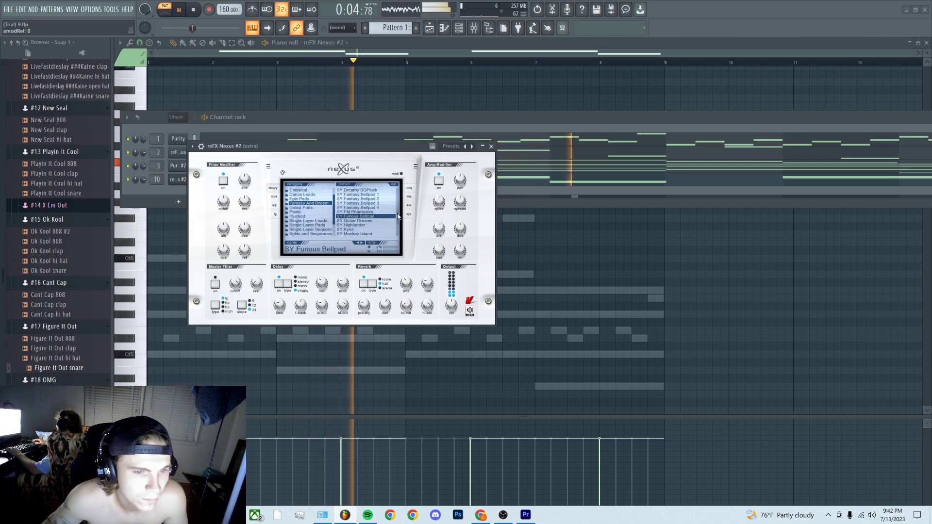
# Audition further presets in the category, including SY Monkey Island, SY Sitting on Clouds, SY Undertaker 2 and SY Virus Guitar.
pyautogui.click(372, 221)
pyautogui.scroll(-4, 369, 218)
pyautogui.click(361, 199)
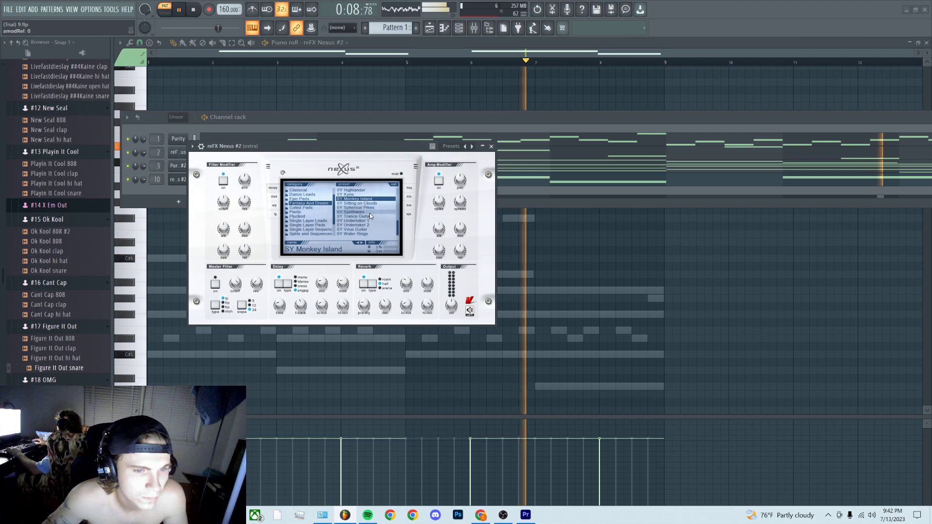
pyautogui.click(368, 203)
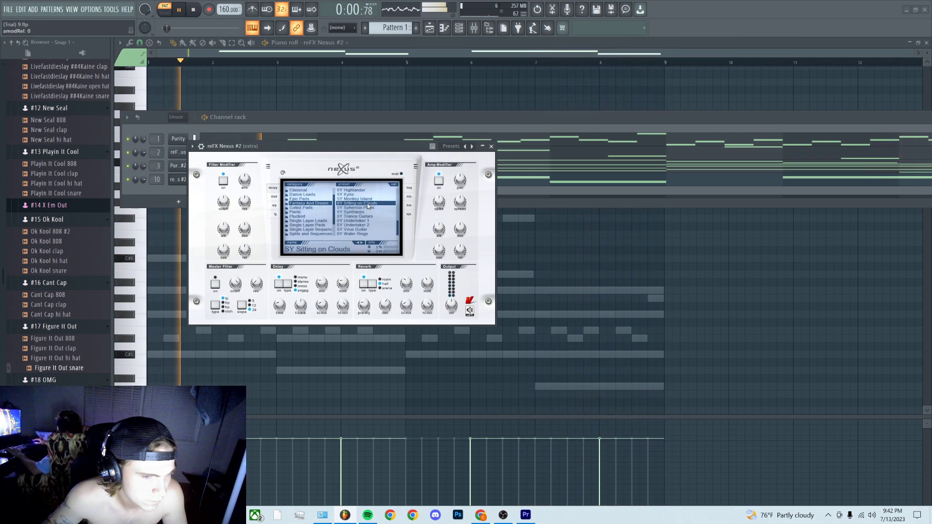
pyautogui.click(363, 226)
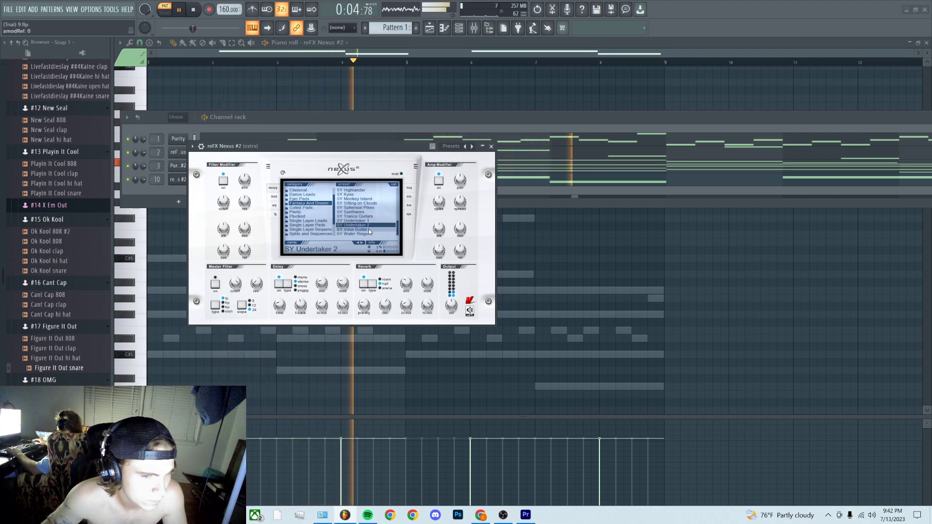
pyautogui.click(365, 231)
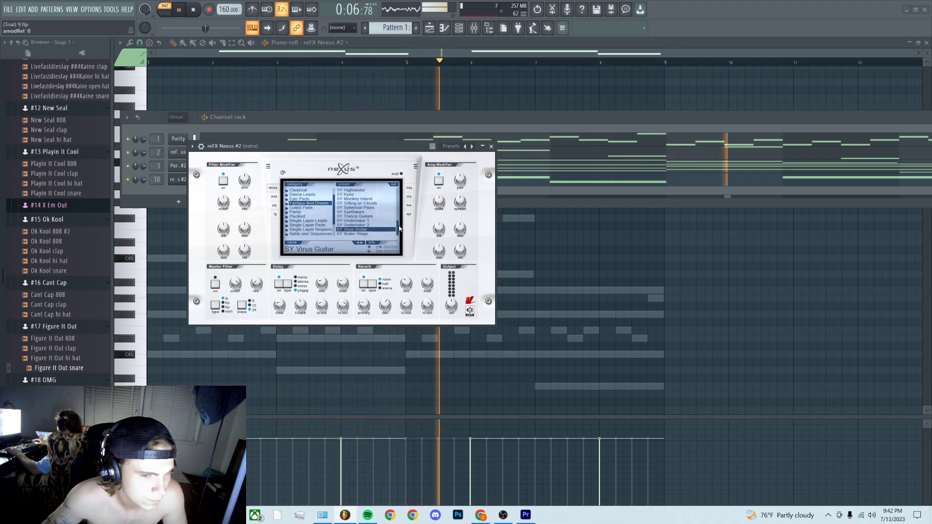
# Return to the start of the preset list and audition SY Arabian Nights 1 and SY Carribean Dream.
pyautogui.moveTo(398, 229); pyautogui.dragTo(398, 192)
pyautogui.click(357, 195)
pyautogui.click(363, 216)
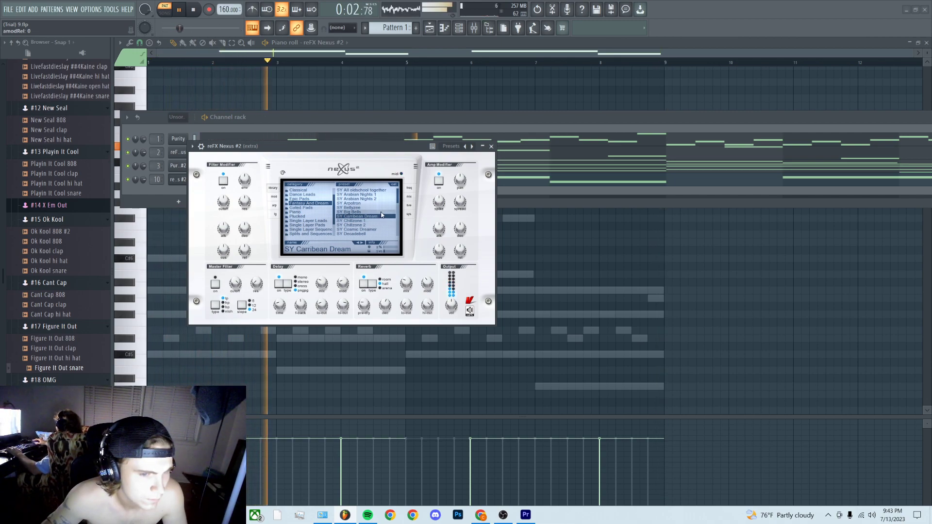
pyautogui.scroll(-2, 370, 223)
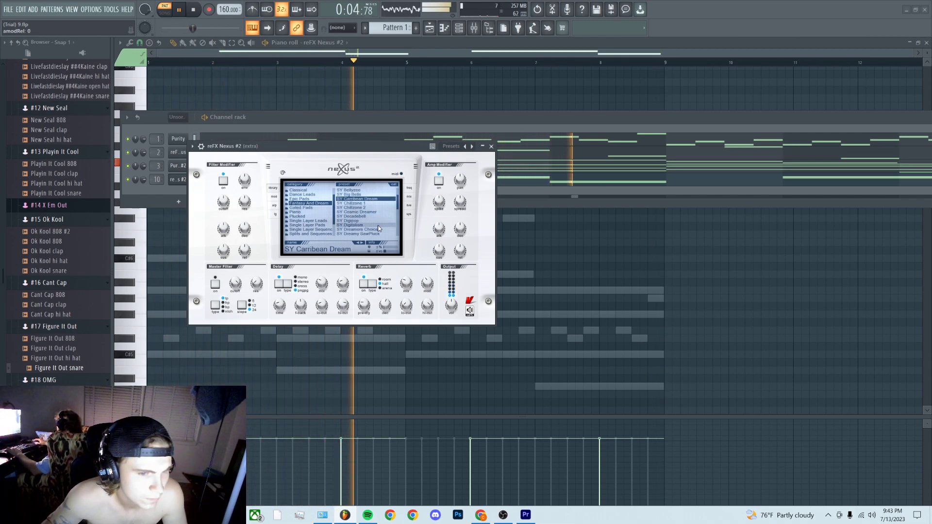
pyautogui.scroll(-2, 400, 201)
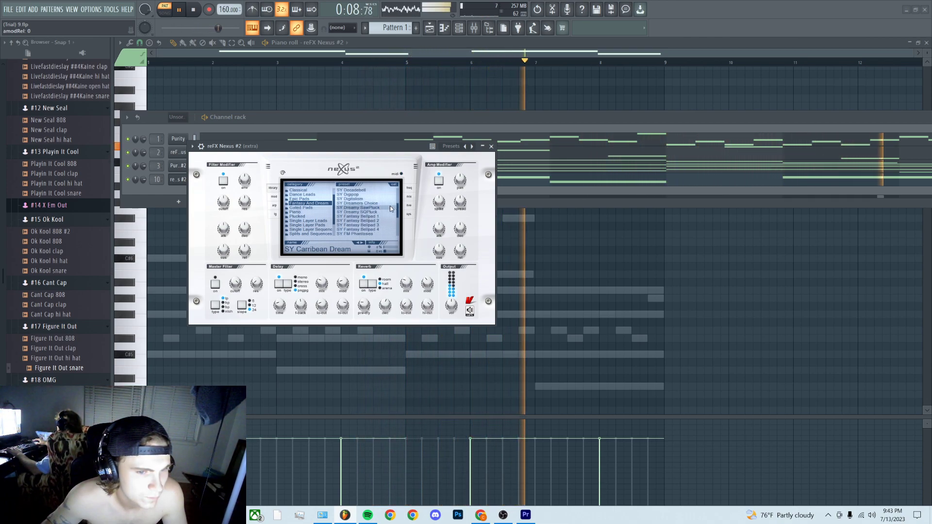
# Try SY All oldschool together, settle on the SY Arpotron preset, and close the second Nexus.
pyautogui.scroll(4, 367, 204)
pyautogui.click(361, 190)
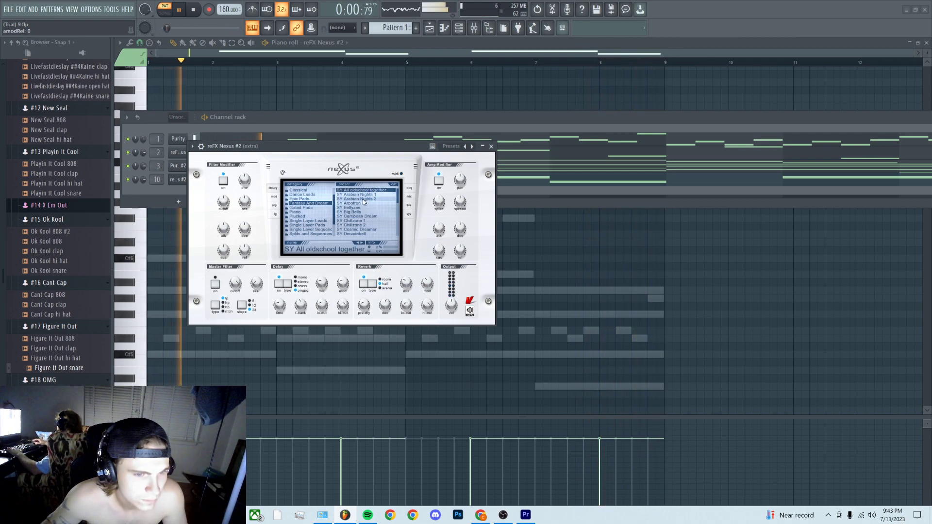
pyautogui.click(363, 202)
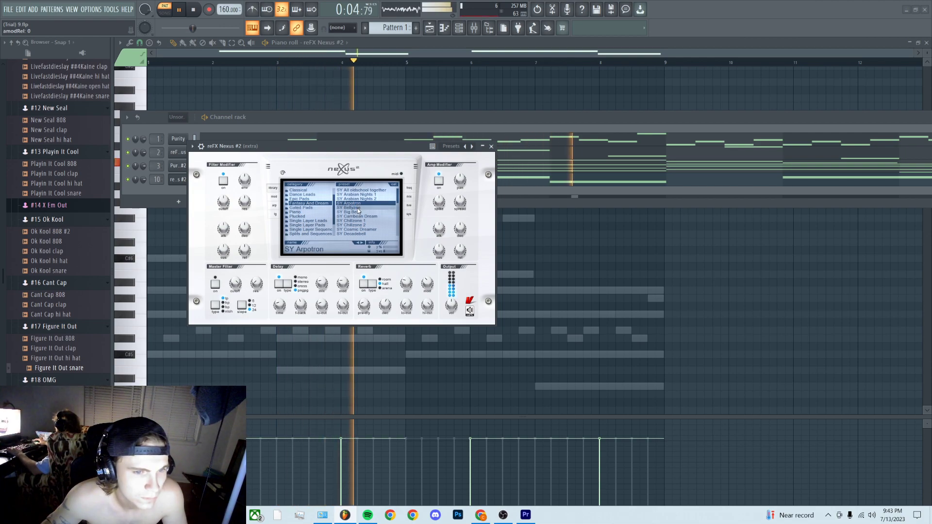
pyautogui.click(491, 146)
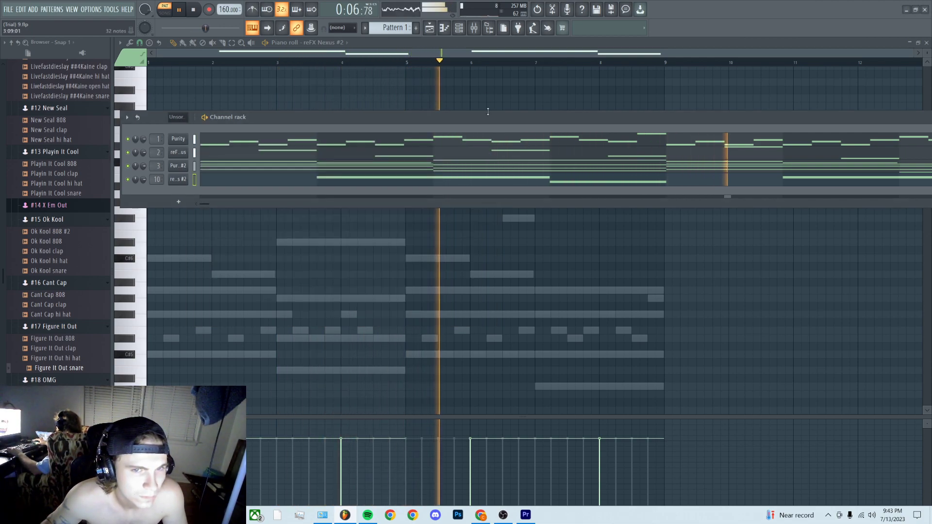
# Lower the volume of the extra mixer track that carries the second Nexus.
pyautogui.press('F9')
pyautogui.moveTo(328, 379); pyautogui.dragTo(328, 388)
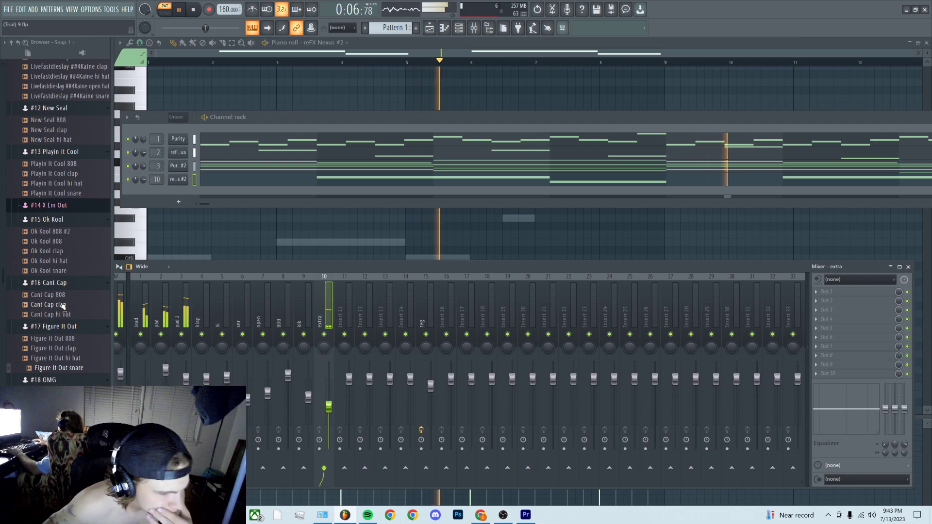
# Add the Playin It Cool clap as a new channel with a hit on the third beat of every bar.
pyautogui.scroll(3, 58, 308)
pyautogui.click(60, 235)
pyautogui.moveTo(60, 237); pyautogui.dragTo(210, 196)
pyautogui.press('space')
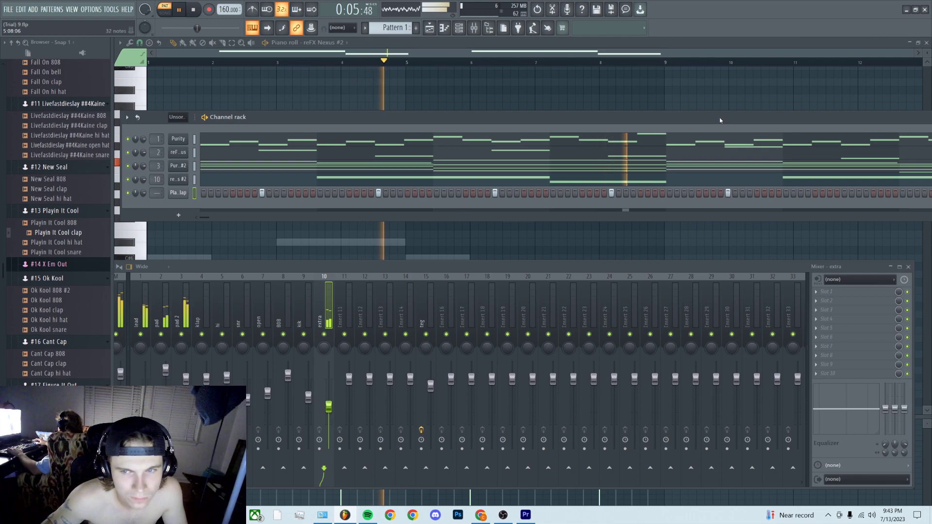
# Add extra clap hits on the fifteenth step of bars 4 and 8, and route the clap to the klap mixer track 4.
pyautogui.moveTo(720, 120); pyautogui.dragTo(710, 230)
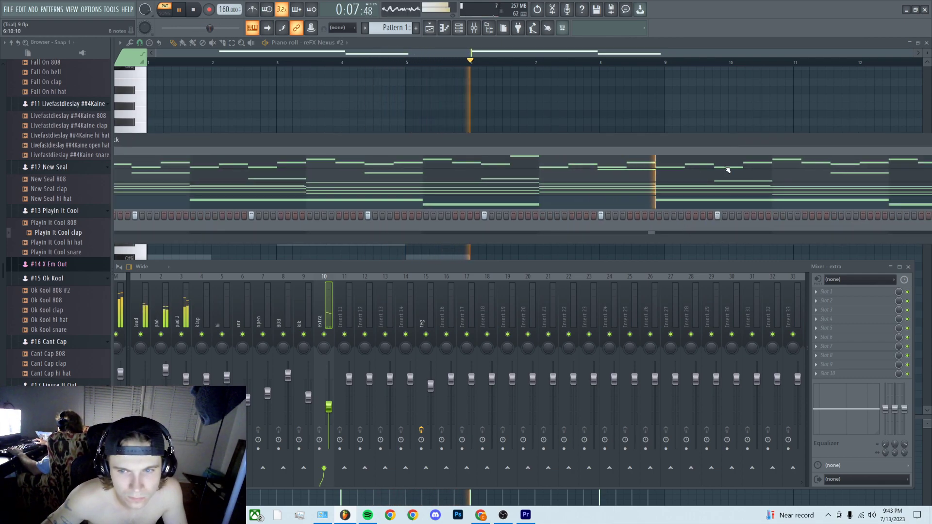
pyautogui.moveTo(727, 177); pyautogui.dragTo(651, 213)
pyautogui.click(688, 219)
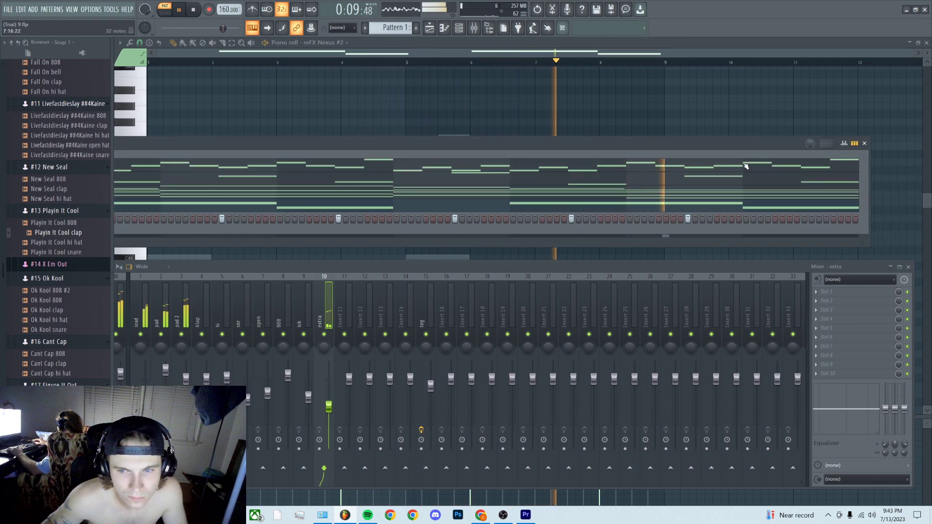
pyautogui.moveTo(746, 147); pyautogui.dragTo(720, 151)
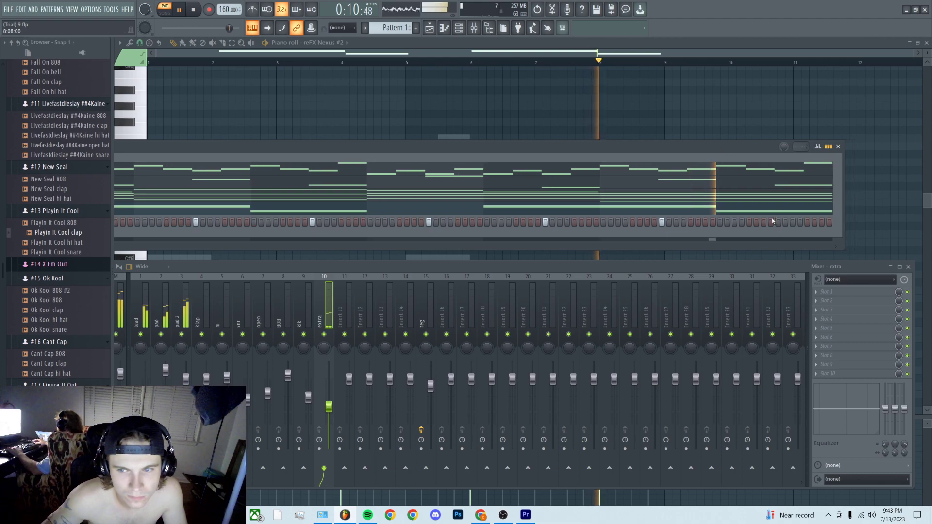
pyautogui.doubleClick(722, 146)
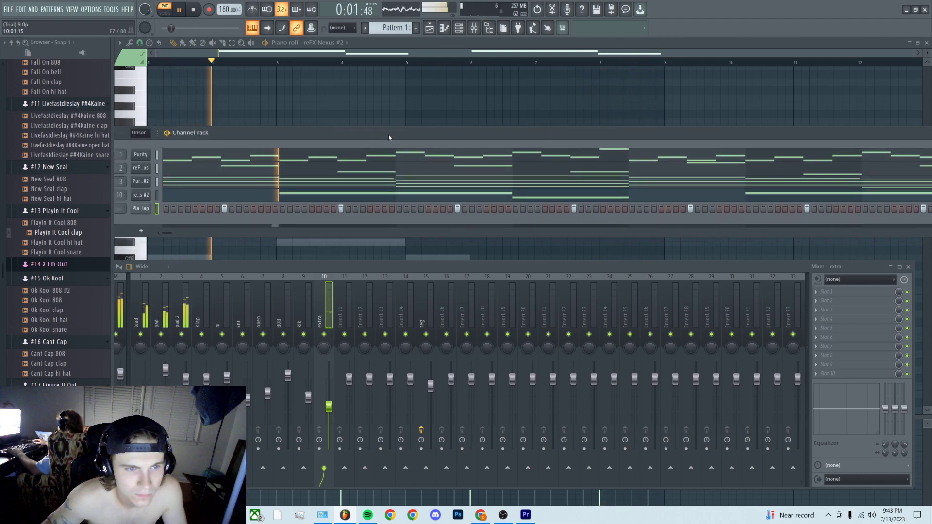
pyautogui.doubleClick(380, 138)
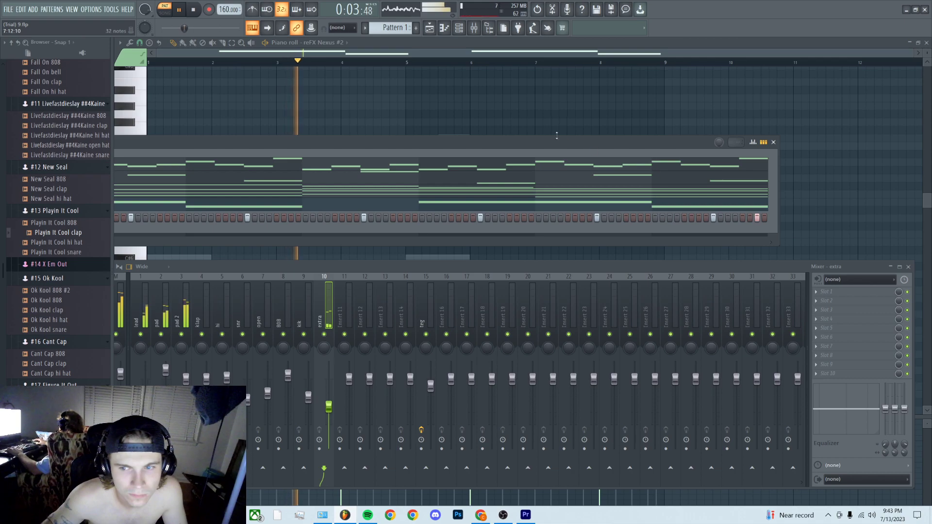
pyautogui.doubleClick(564, 142)
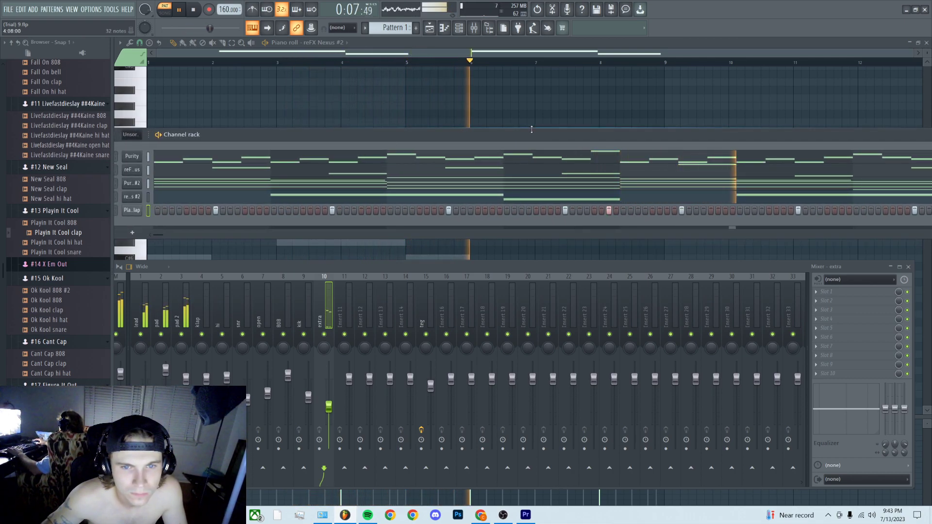
pyautogui.scroll(4, 185, 212)
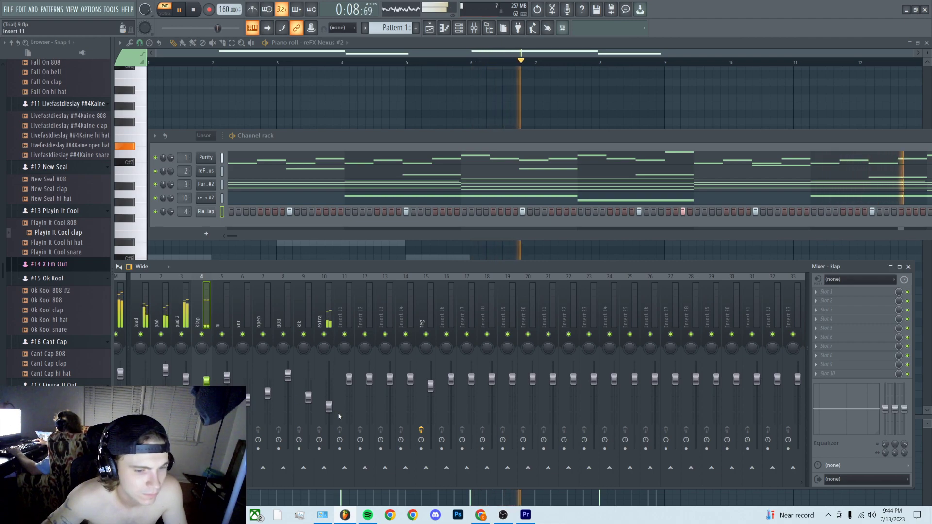
# Lower the extra mixer track's volume slightly and raise the pad track's volume a little.
pyautogui.moveTo(328, 407); pyautogui.dragTo(328, 411)
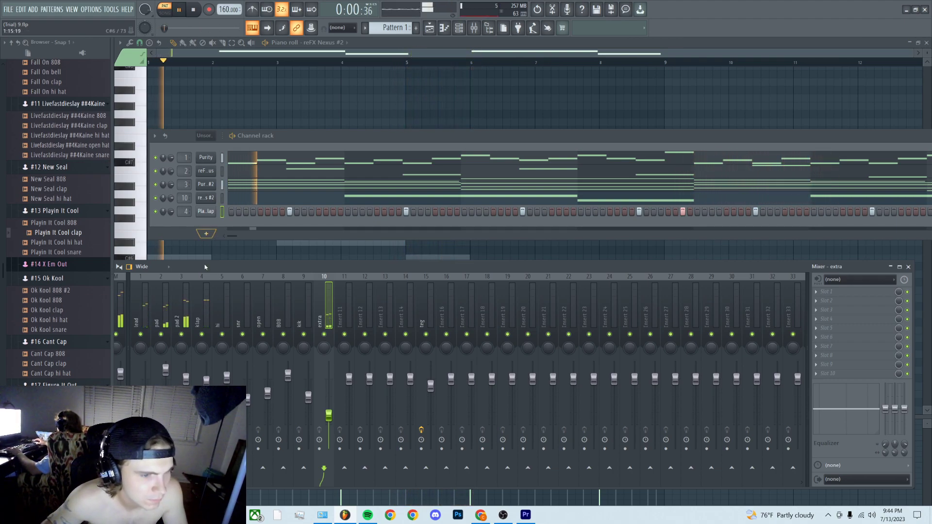
pyautogui.click(144, 306)
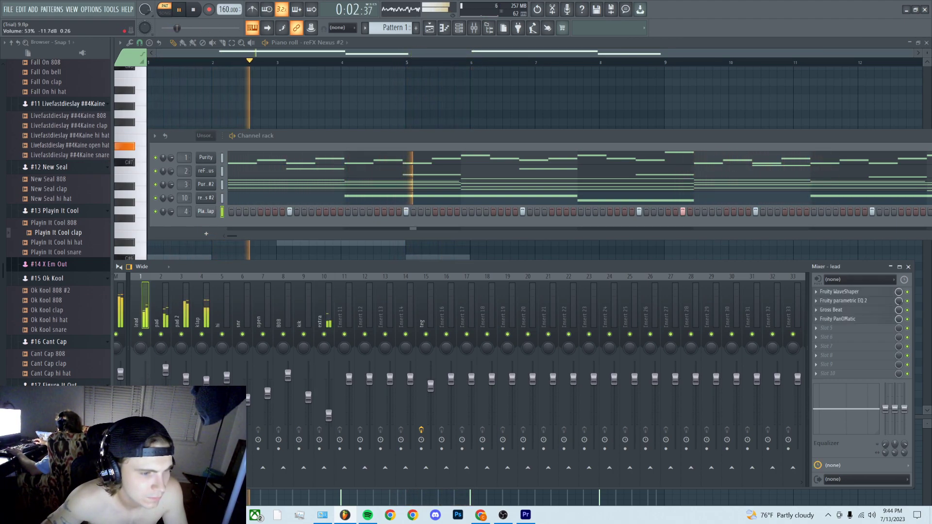
pyautogui.moveTo(166, 367); pyautogui.dragTo(165, 361)
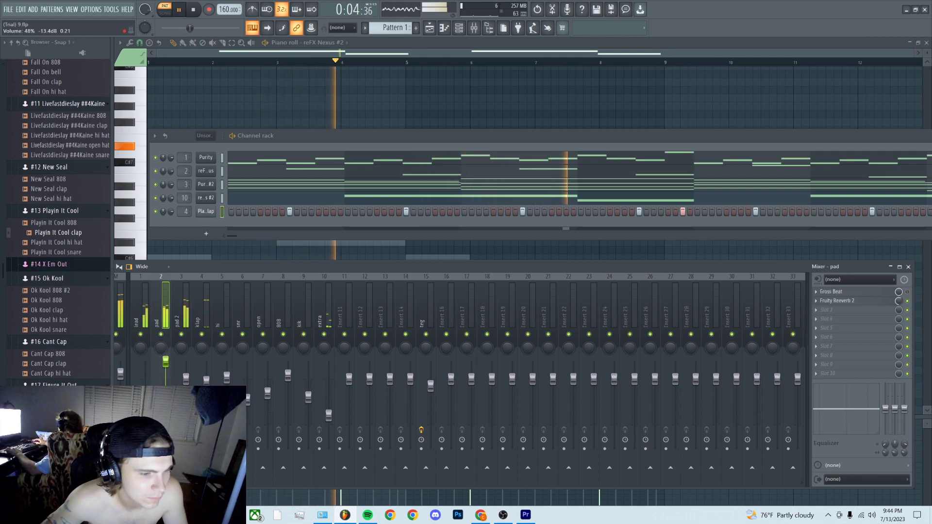
pyautogui.click(145, 306)
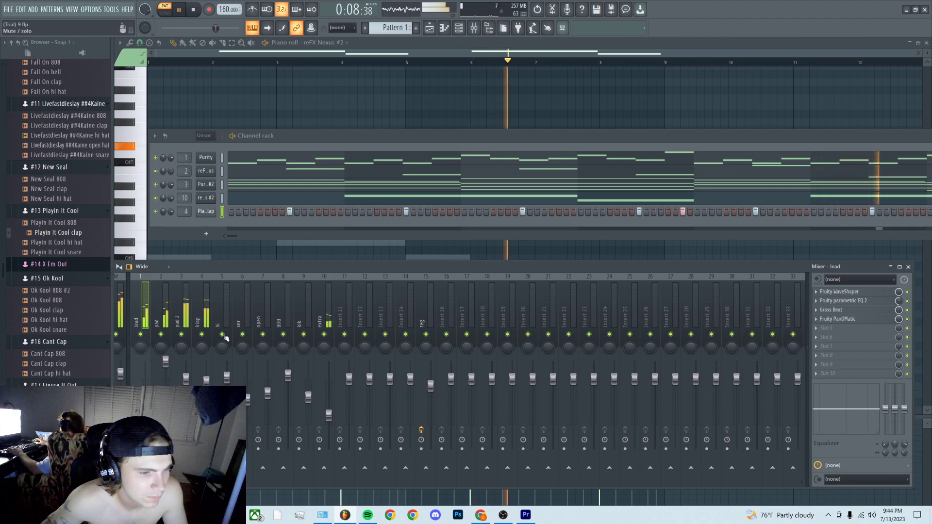
pyautogui.moveTo(165, 362); pyautogui.dragTo(169, 365)
# Solo the pad track, open its Nexus and audition Fantasy And Dream presets such as SY Dreamy SawPluck.
pyautogui.press('space')
pyautogui.rightClick(161, 335)
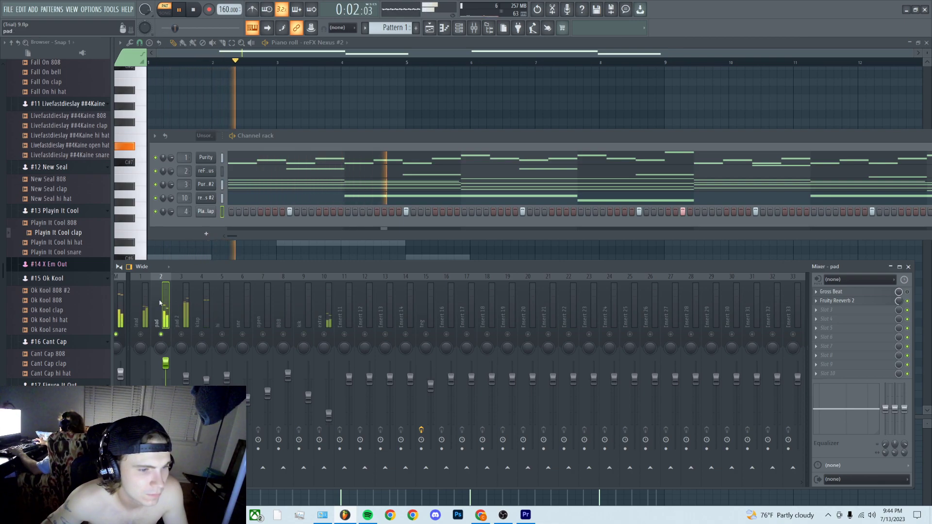
pyautogui.click(210, 173)
pyautogui.scroll(-2, 339, 199)
pyautogui.click(334, 220)
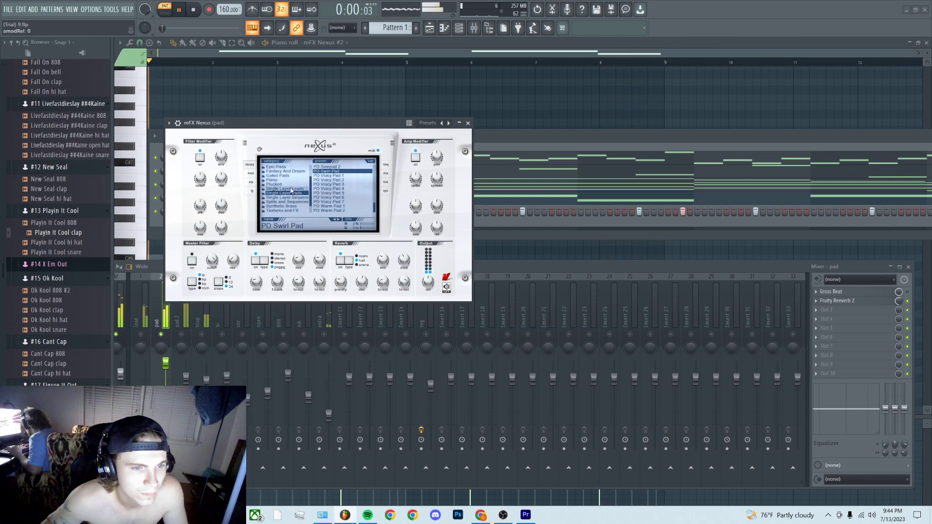
pyautogui.click(285, 171)
pyautogui.click(339, 193)
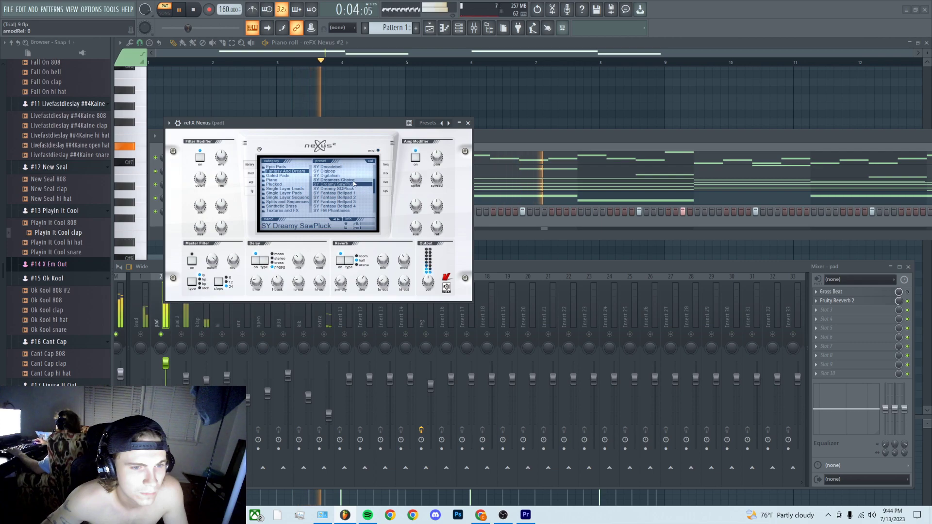
# Audition SY Fantasy Bellpad 3, SY FM Phantasies and SY Highlander on the pad Nexus, and close the plugin.
pyautogui.click(354, 180)
pyautogui.click(340, 193)
pyautogui.scroll(-1, 369, 189)
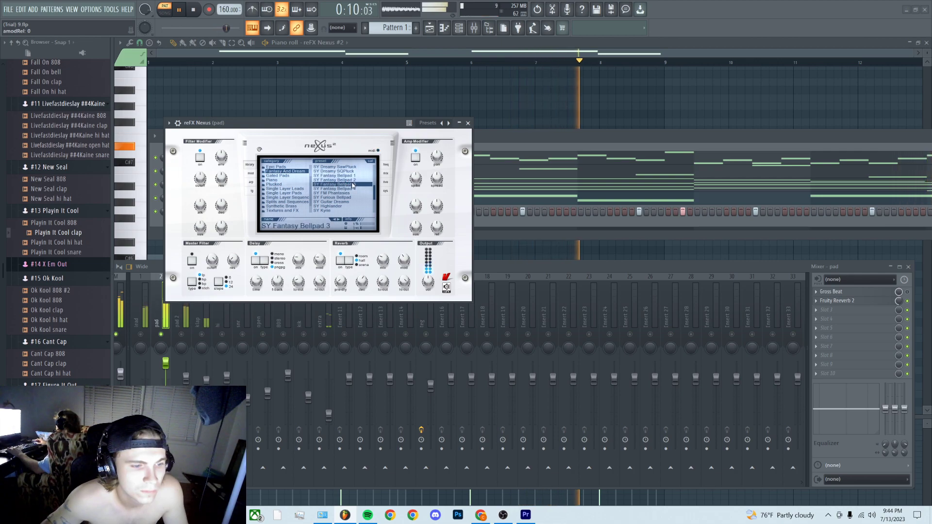
pyautogui.click(349, 194)
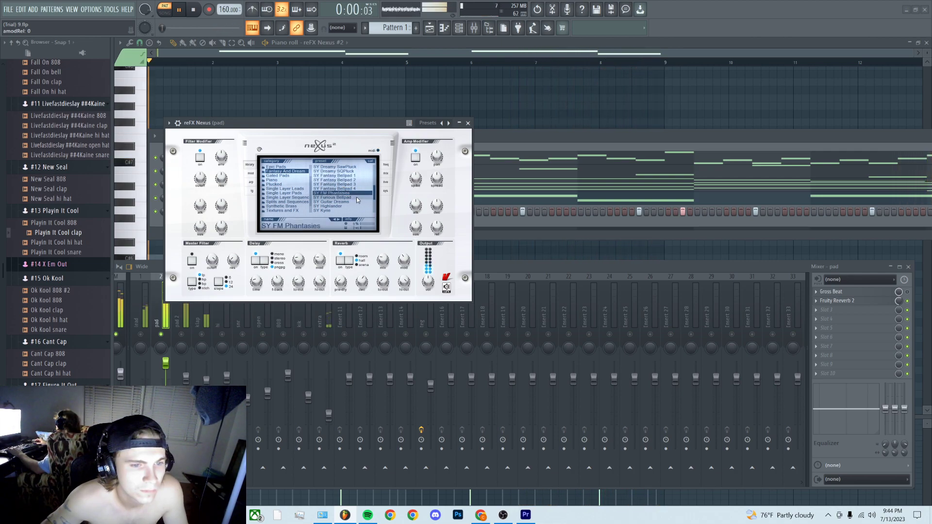
pyautogui.scroll(-1, 375, 196)
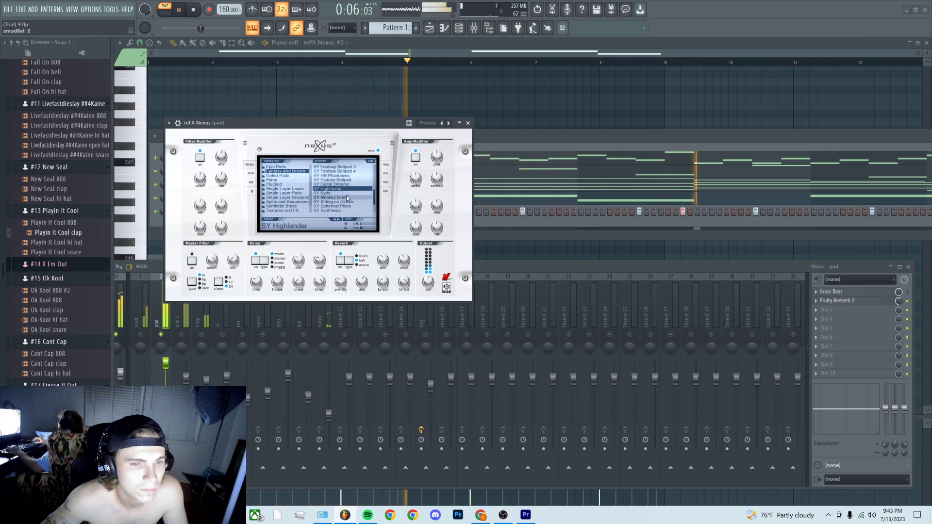
pyautogui.click(468, 122)
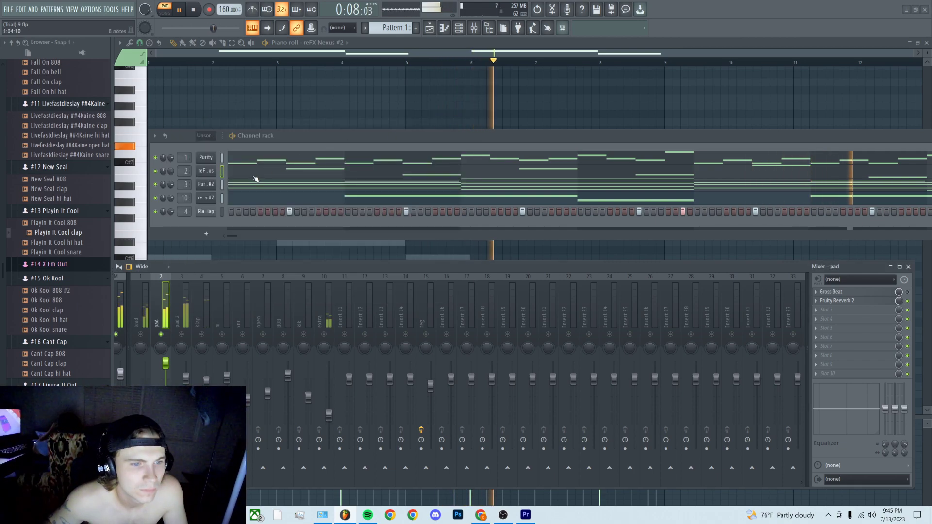
# Transpose all the pad Nexus notes down one octave in the piano roll and close it.
pyautogui.rightClick(238, 189)
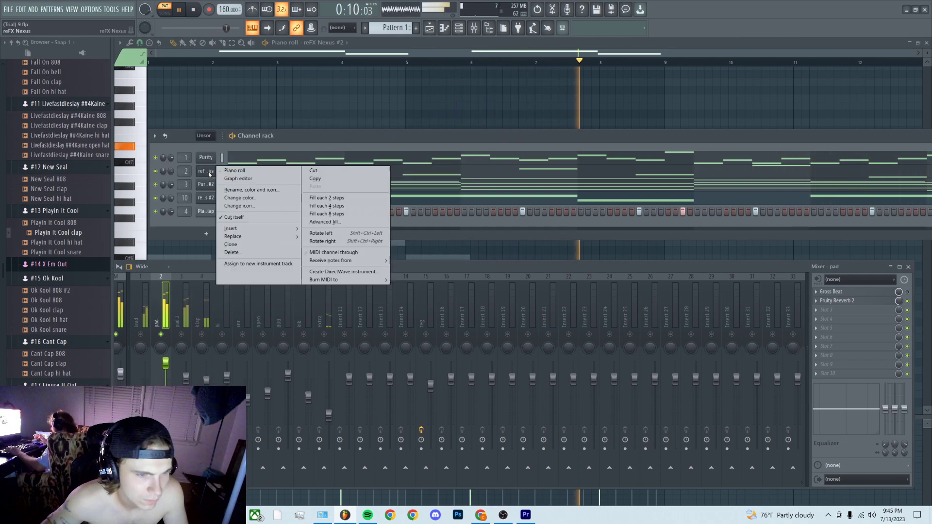
pyautogui.click(225, 167)
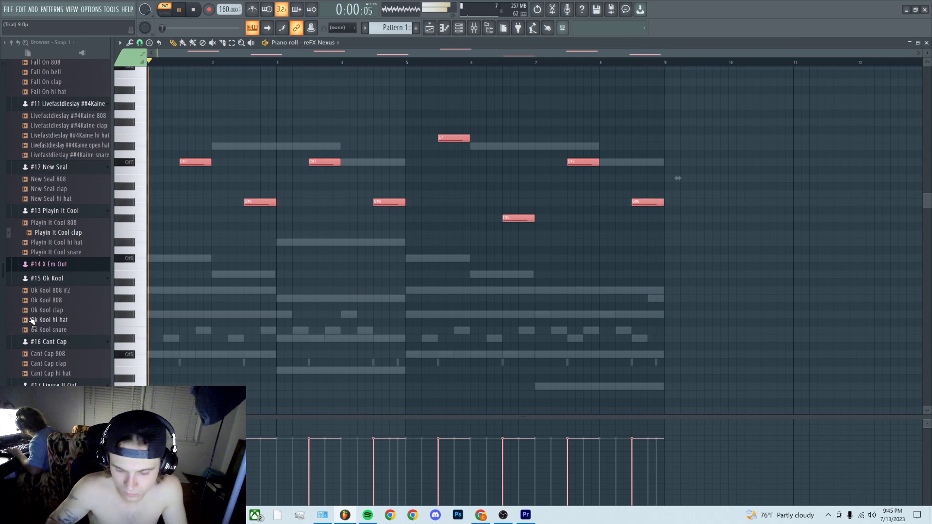
pyautogui.hotkey('ctrl', 'Down')
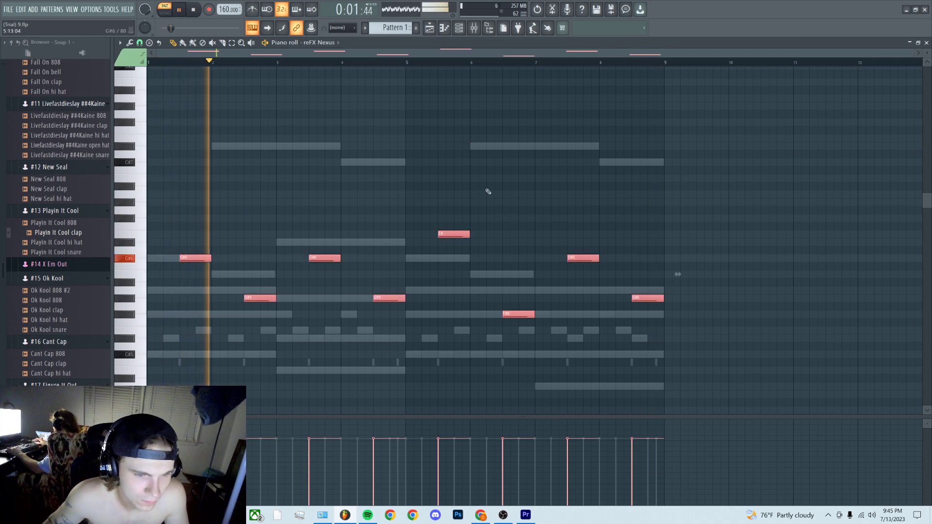
pyautogui.click(925, 44)
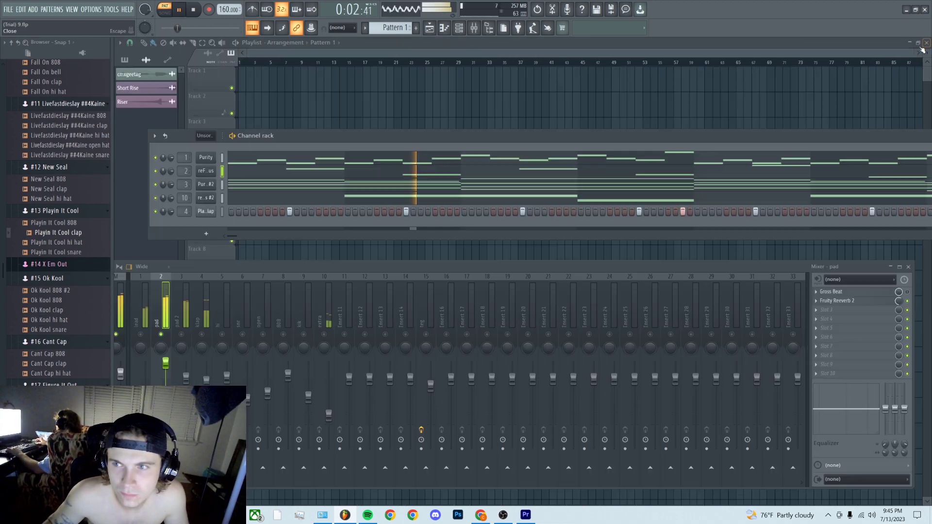
# Reopen the pad Nexus and audition SY Spherical Pikes plus the Classical presets GT Guitar Strummed 1, GT Quadro Guitar Layer 1 and ST Hollywood Violins.
pyautogui.click(210, 172)
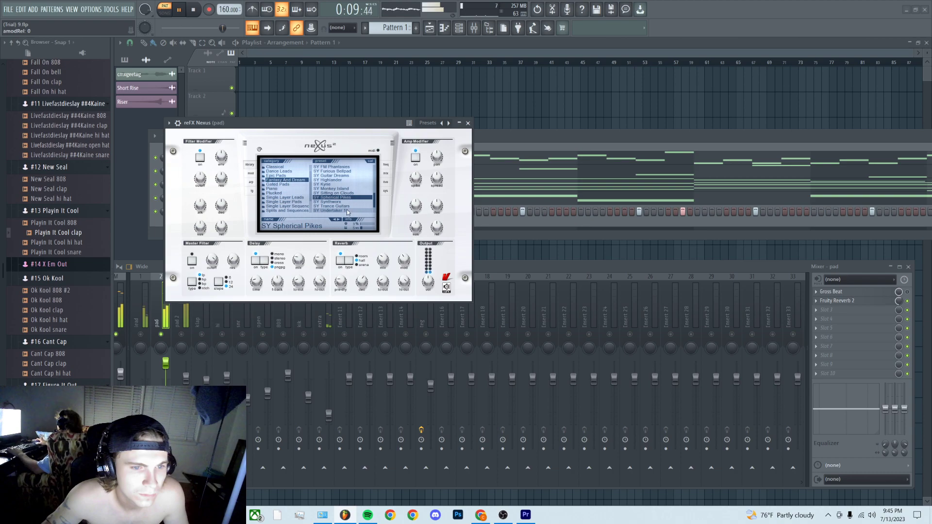
pyautogui.click(285, 167)
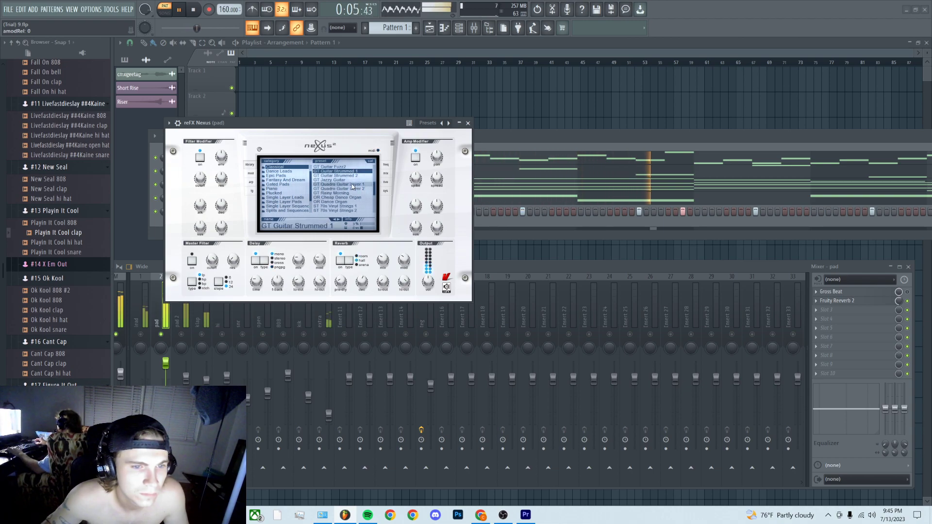
pyautogui.press('Down')
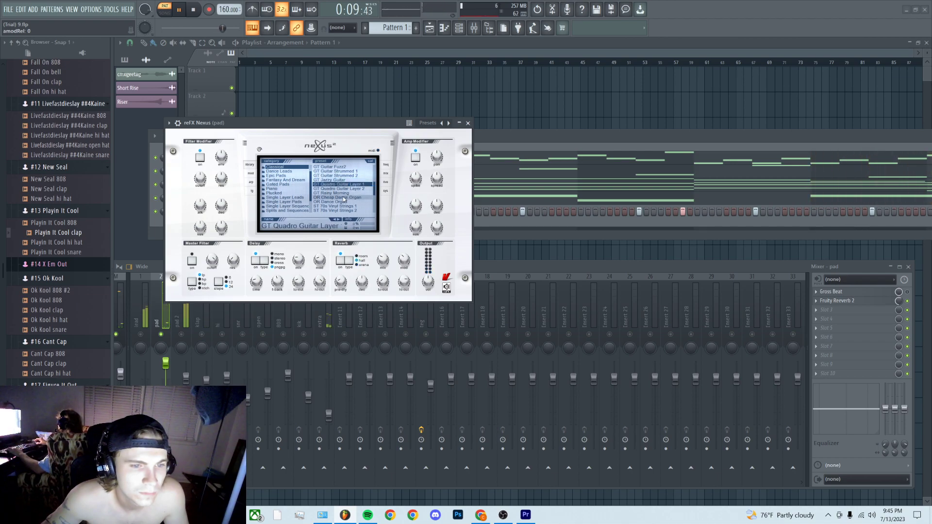
pyautogui.press('Down')
pyautogui.press('Down')
pyautogui.press('Down')
pyautogui.scroll(-2, 375, 198)
pyautogui.click(350, 185)
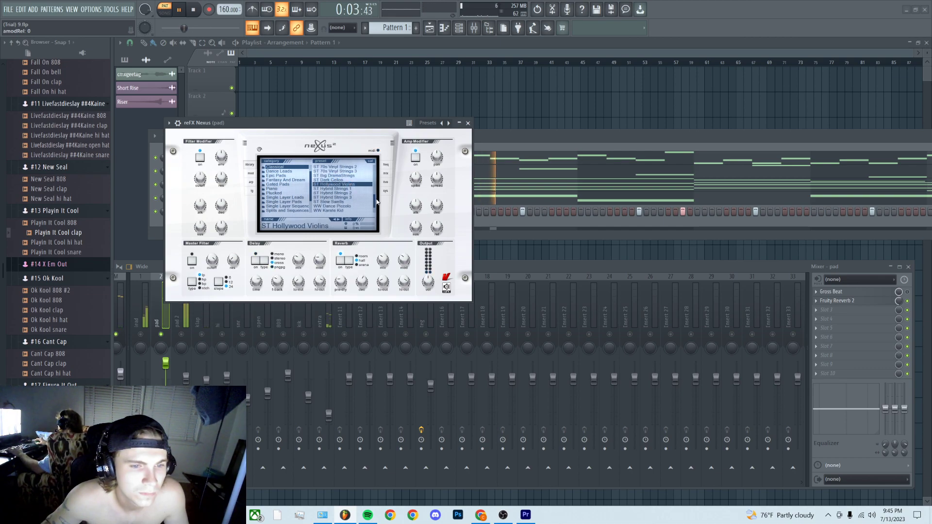
# Choose the ST Hybrid Strings 3 preset for the pad Nexus and close the plugin.
pyautogui.scroll(-1, 374, 201)
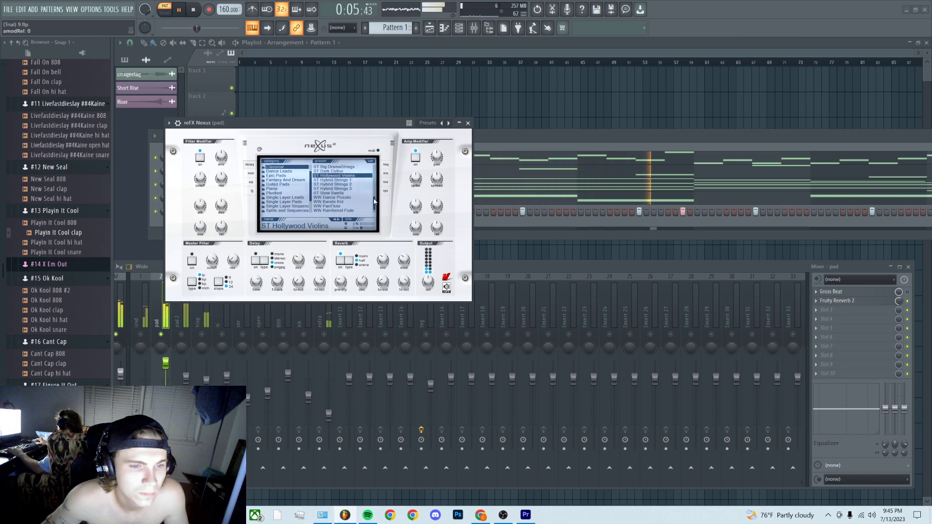
pyautogui.scroll(-1, 375, 202)
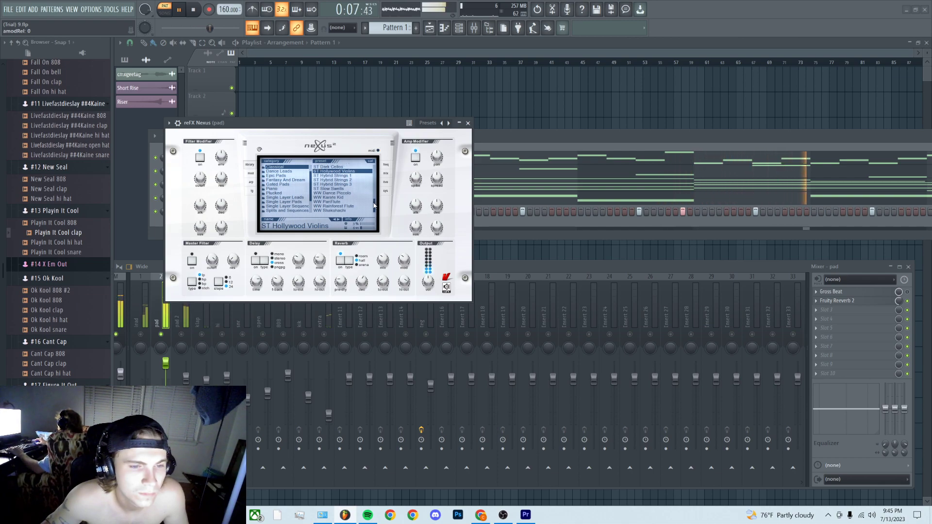
pyautogui.click(338, 185)
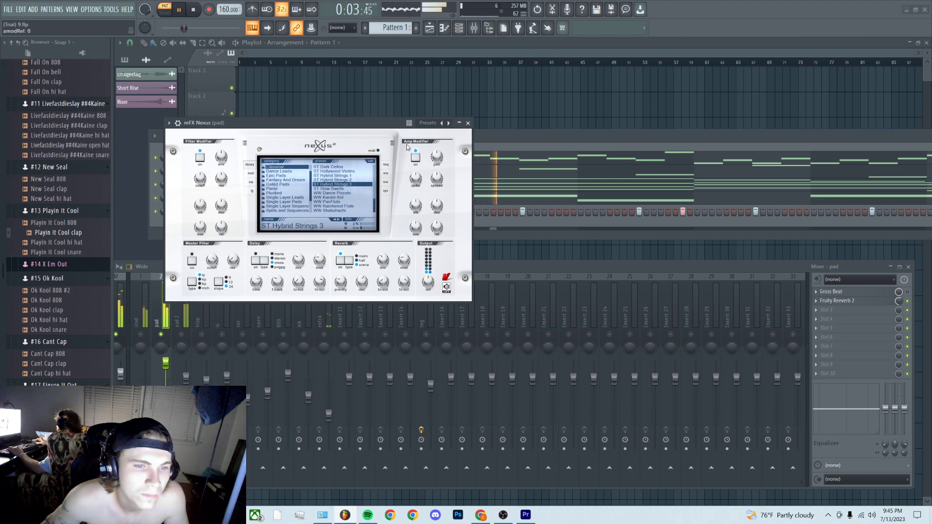
pyautogui.click(468, 122)
# Unsolo the pad mixer track and lower its volume to 82%.
pyautogui.moveTo(166, 363); pyautogui.dragTo(166, 378)
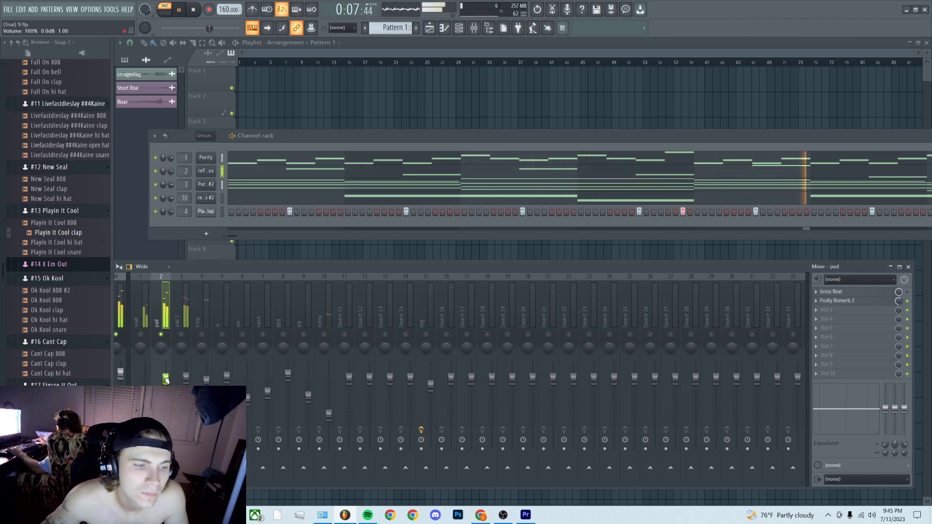
pyautogui.rightClick(161, 334)
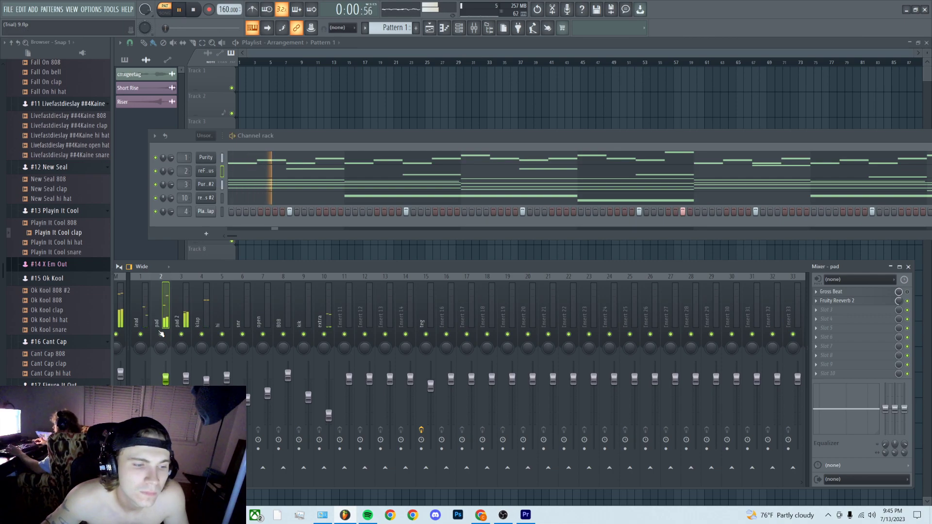
pyautogui.moveTo(165, 378); pyautogui.dragTo(166, 387)
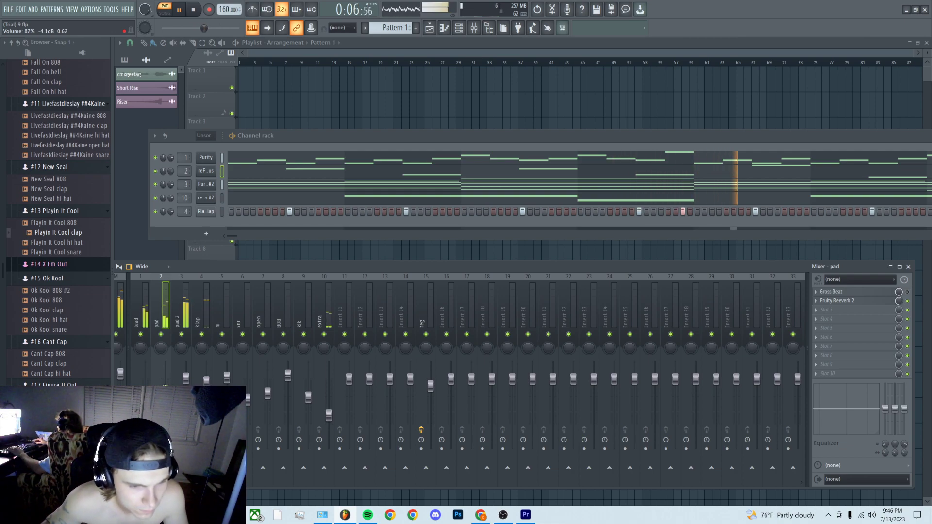
# Raise the extra mixer track's volume slightly to balance it against the other melodies.
pyautogui.moveTo(329, 416); pyautogui.dragTo(330, 412)
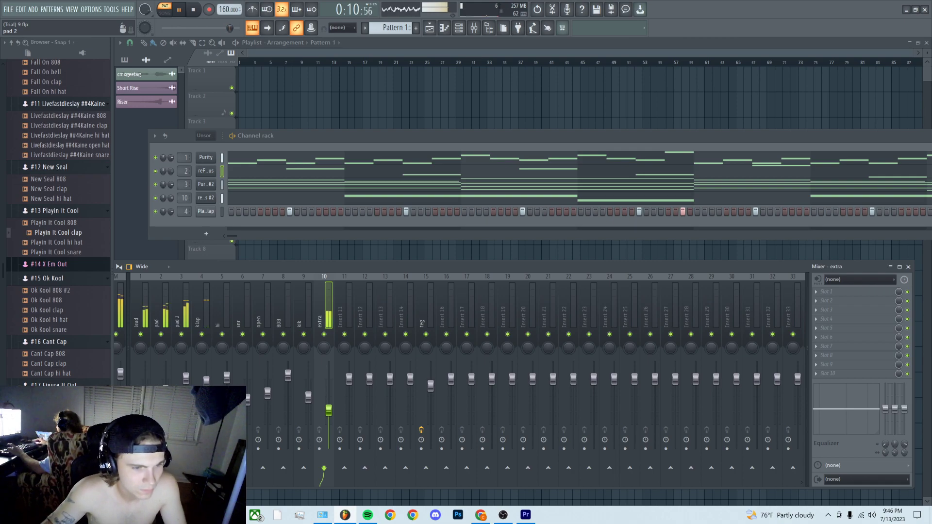
pyautogui.moveTo(329, 413); pyautogui.dragTo(329, 407)
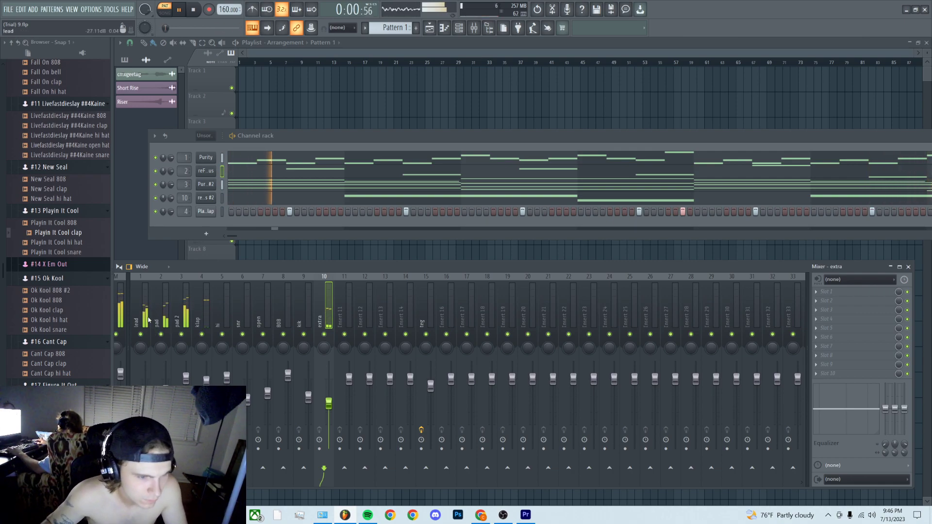
# Add the Stay To Myself 808 sample as a new channel below the clap and route it to mixer track 8.
pyautogui.press('space')
pyautogui.click(61, 302)
pyautogui.click(59, 291)
pyautogui.scroll(-8, 61, 291)
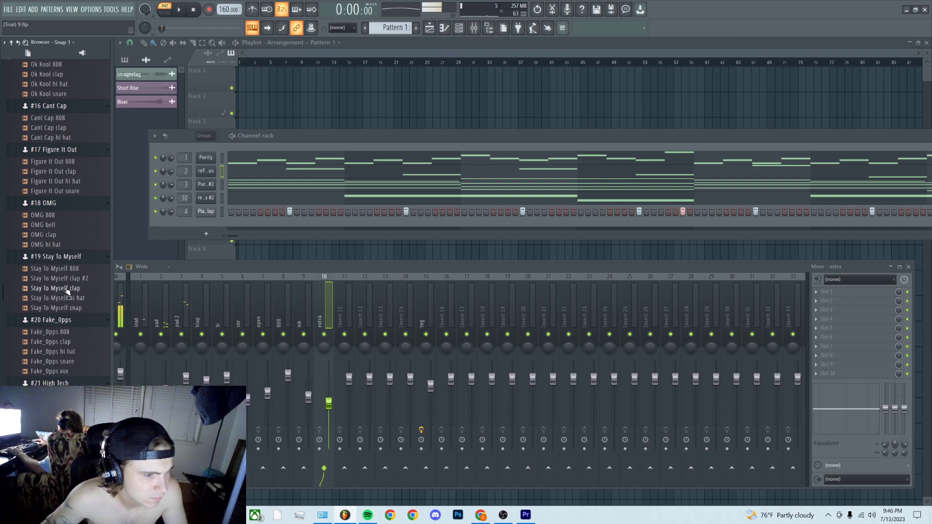
pyautogui.click(67, 268)
pyautogui.moveTo(68, 271); pyautogui.dragTo(202, 228)
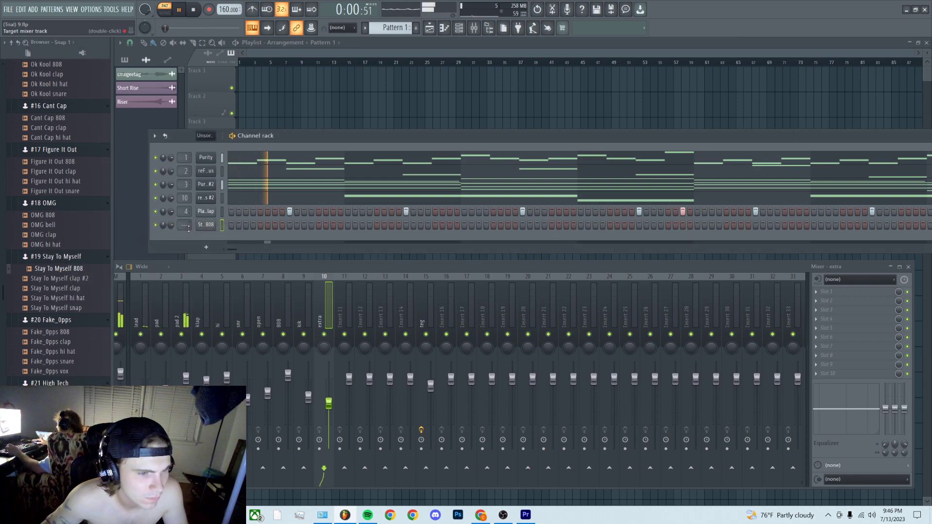
pyautogui.scroll(3, 184, 225)
pyautogui.scroll(5, 184, 227)
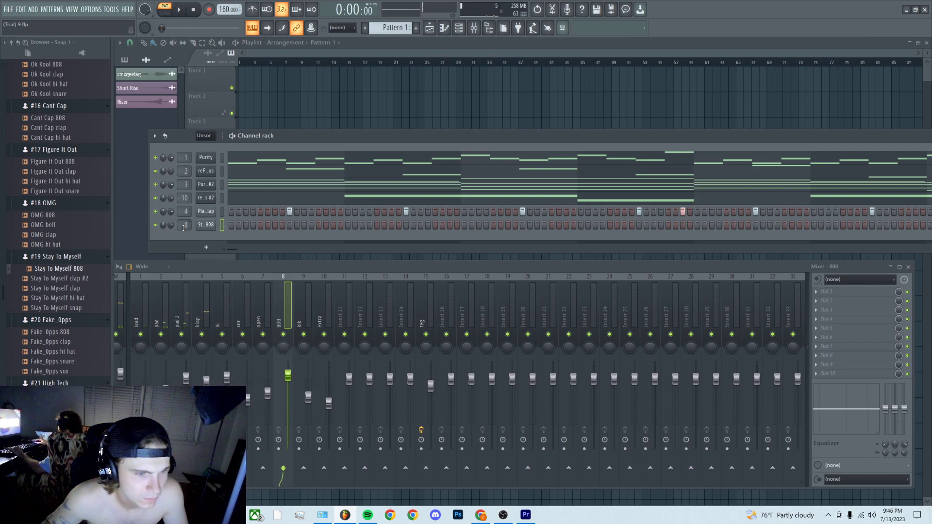
# Audition the Stay To Myself hi hat and 808 and the Figure It Out hi hat against the beat.
pyautogui.press('space')
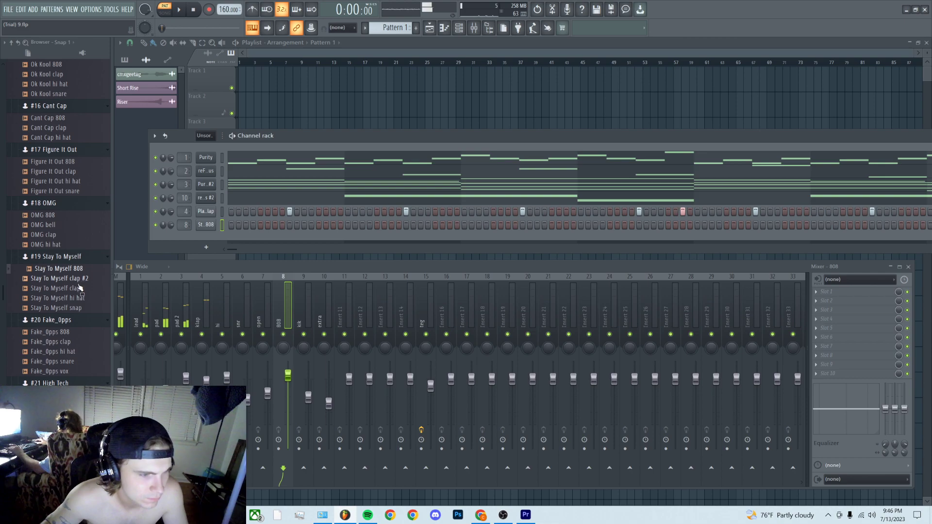
pyautogui.click(78, 279)
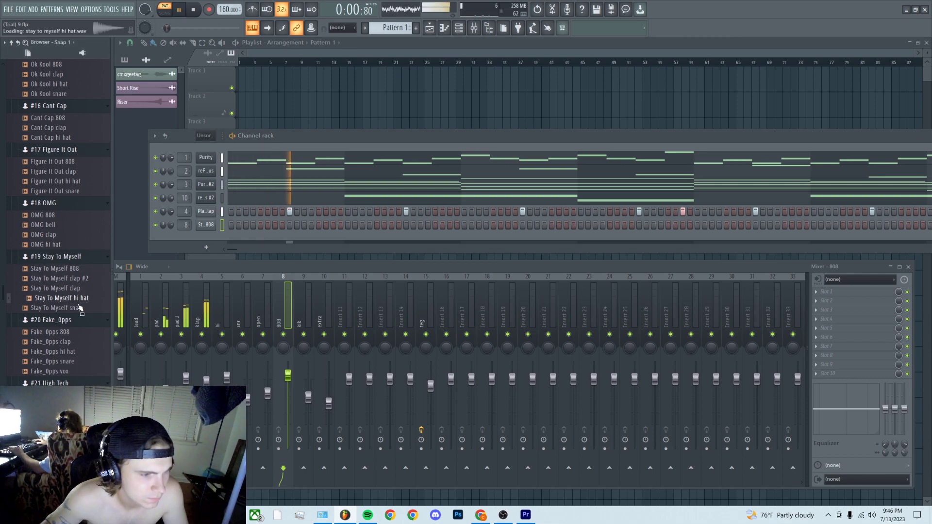
pyautogui.click(74, 270)
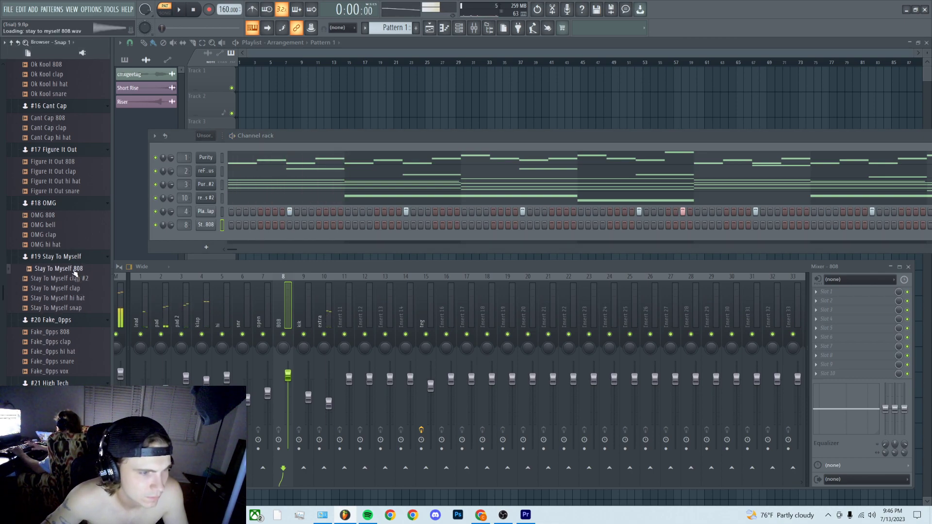
pyautogui.click(57, 217)
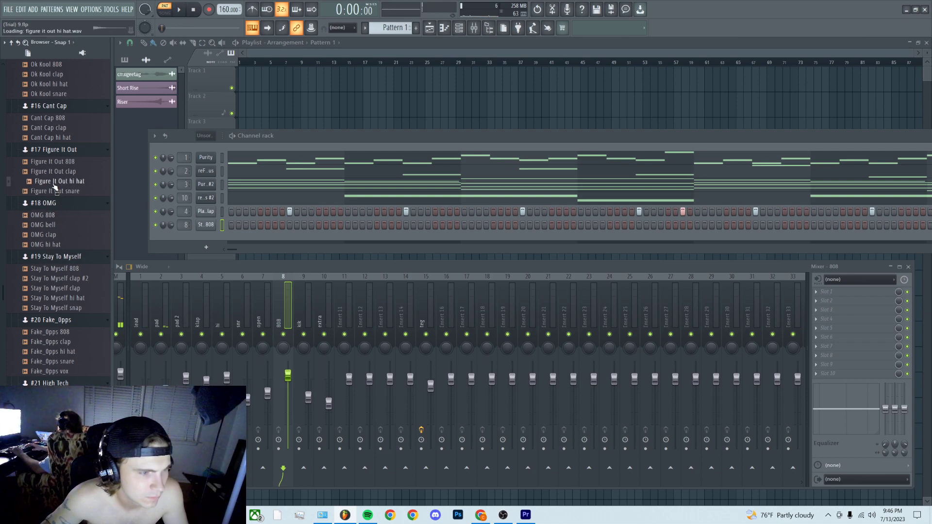
# Audition drum samples in the kit browser from the Figure It Out folder up to the Playin It Cool folder.
pyautogui.press('space')
pyautogui.scroll(6, 56, 208)
pyautogui.click(54, 232)
pyautogui.press('space')
pyautogui.click(59, 261)
pyautogui.click(63, 184)
pyautogui.click(63, 164)
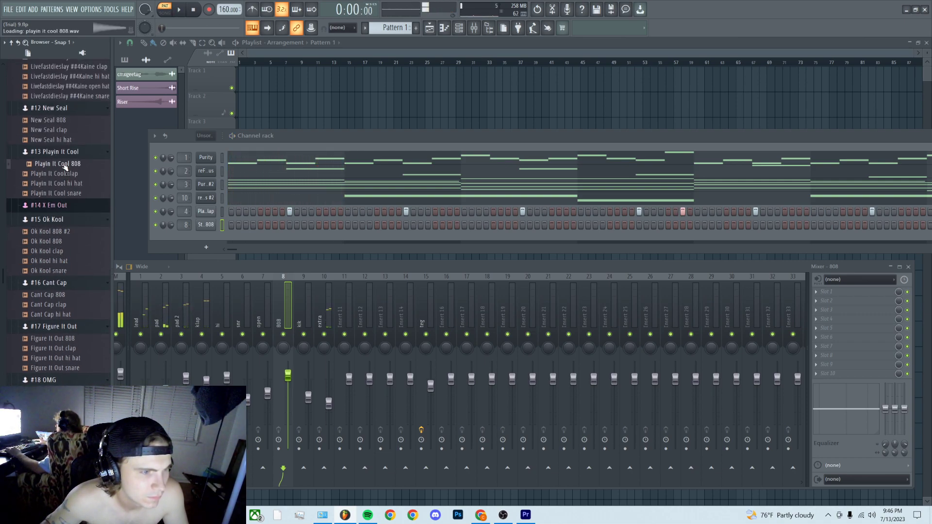
# Compare the New Seal and Playin It Cool samples and add the Playin It Cool hi hat as a new channel.
pyautogui.scroll(4, 62, 242)
pyautogui.click(63, 270)
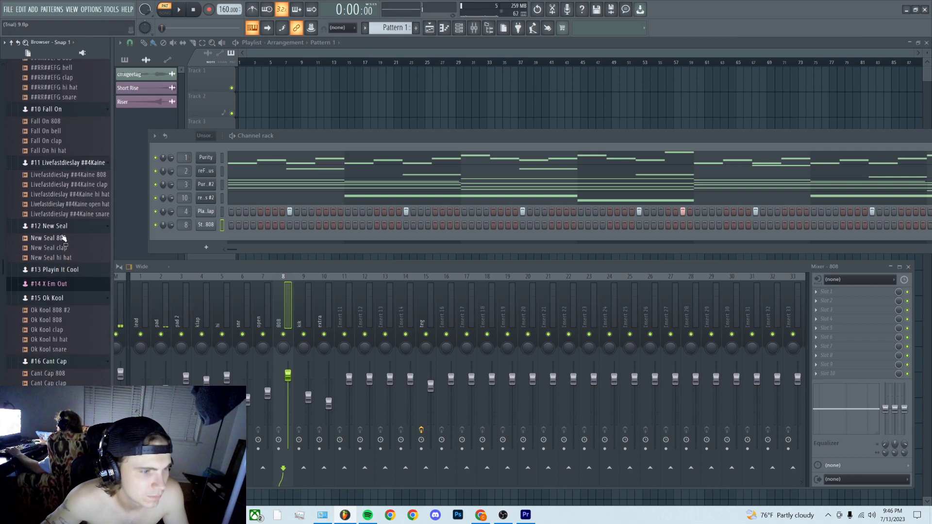
pyautogui.click(62, 270)
pyautogui.click(70, 291)
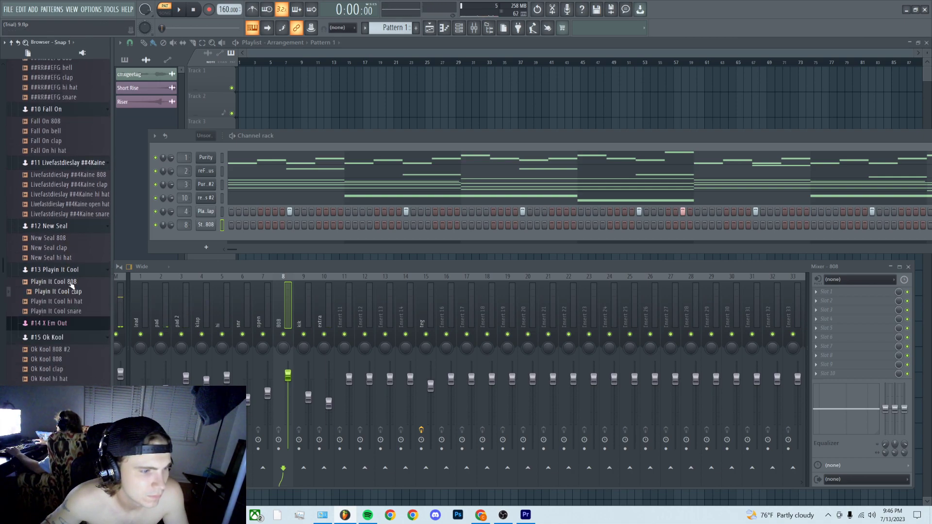
pyautogui.click(62, 258)
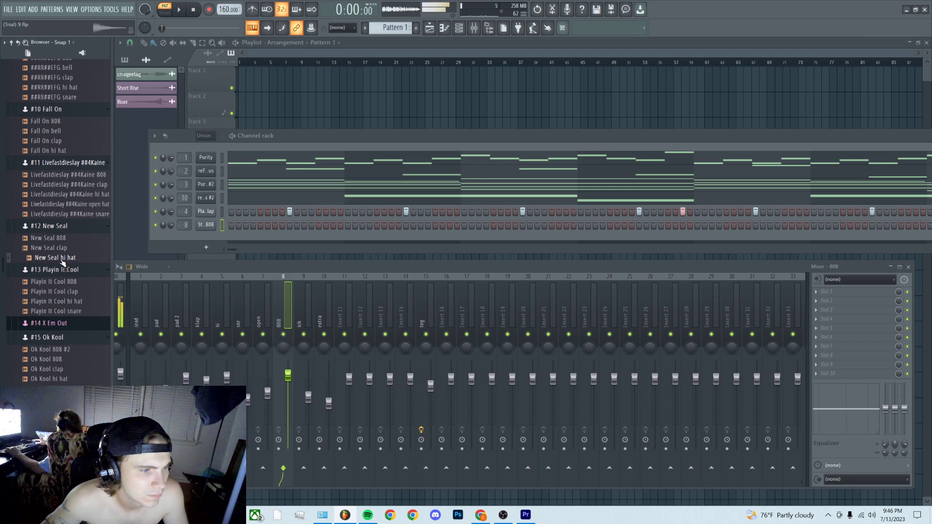
pyautogui.click(57, 301)
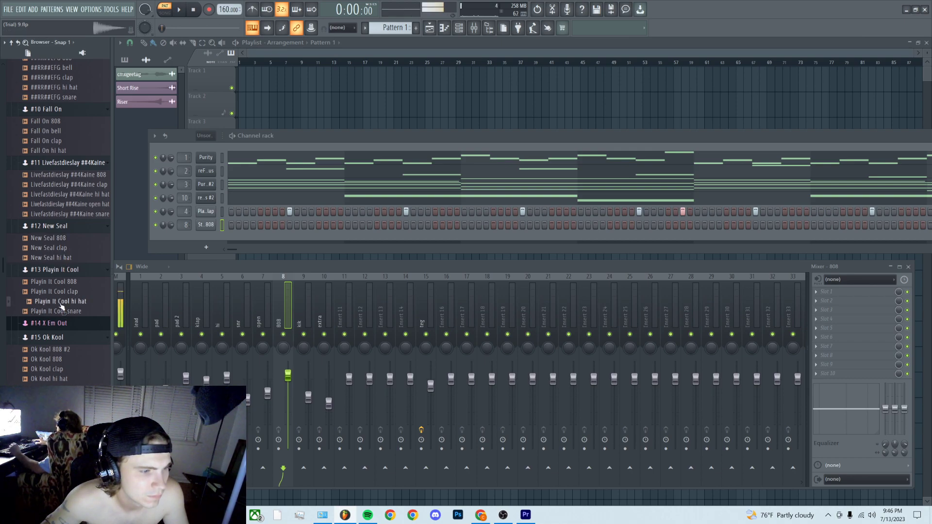
pyautogui.moveTo(57, 304); pyautogui.dragTo(200, 237)
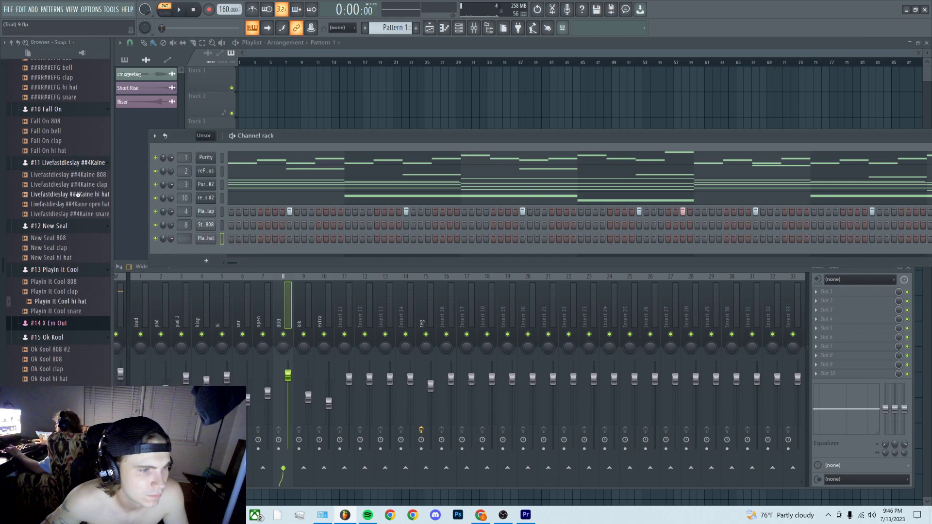
# Audition samples further up the kit and add the Off Roxy kick as a new channel below the hi hat.
pyautogui.click(78, 214)
pyautogui.scroll(4, 77, 221)
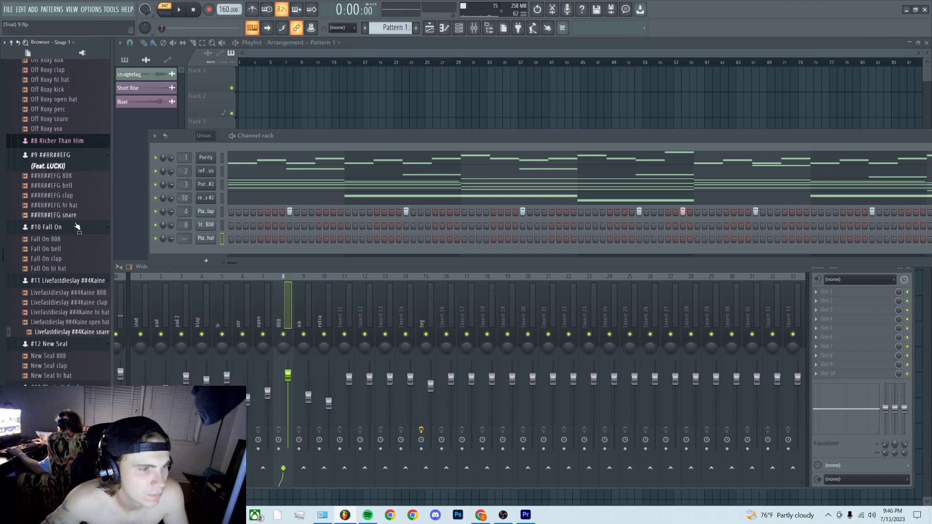
pyautogui.click(68, 215)
pyautogui.scroll(2, 69, 213)
pyautogui.click(63, 199)
pyautogui.click(68, 241)
pyautogui.click(66, 178)
pyautogui.click(69, 149)
pyautogui.scroll(2, 76, 208)
pyautogui.moveTo(66, 208); pyautogui.dragTo(204, 253)
# With the pattern playing, place Off Roxy kick hits on steps 1, 21, 33, 53, 59 and 65.
pyautogui.press('space')
pyautogui.click(231, 251)
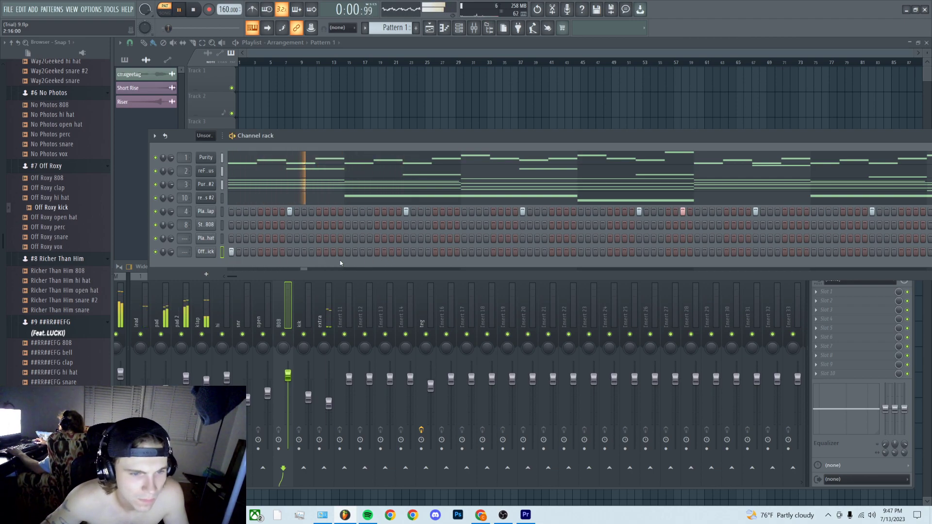
pyautogui.click(464, 252)
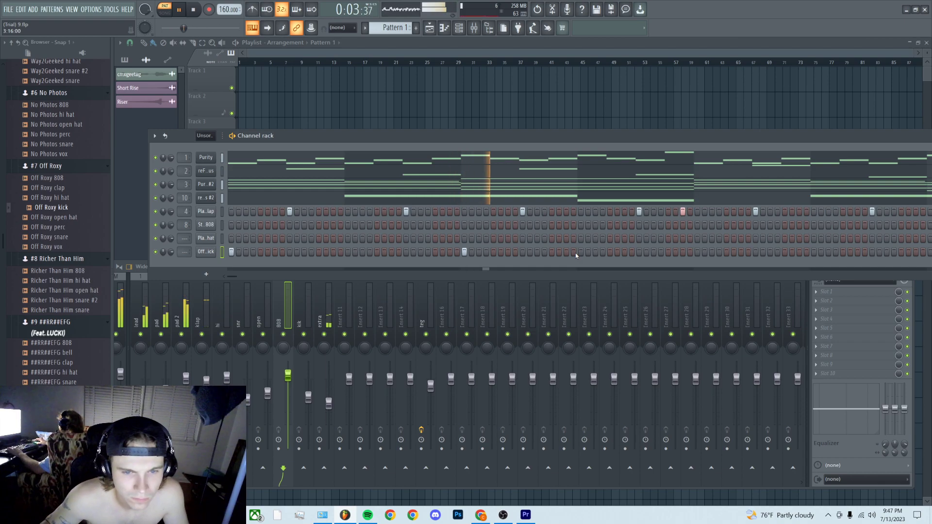
pyautogui.click(348, 251)
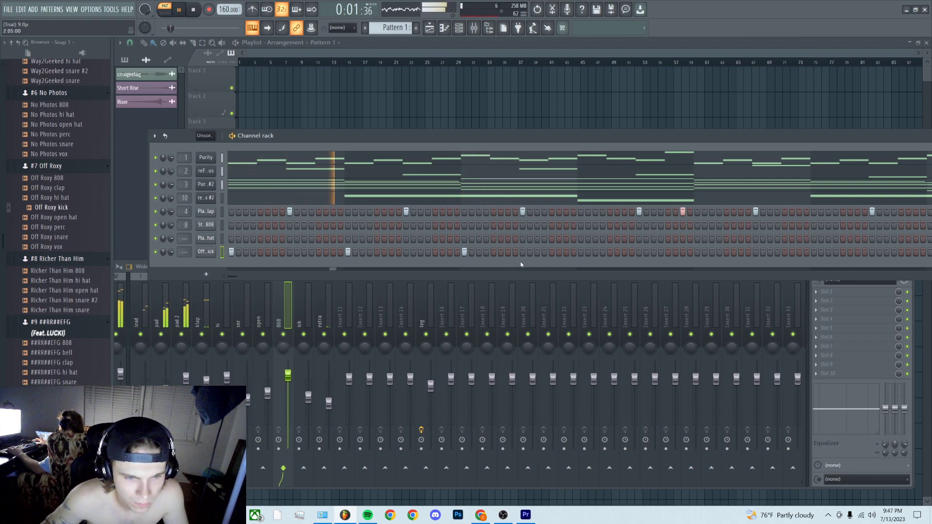
pyautogui.click(347, 252)
pyautogui.click(376, 251)
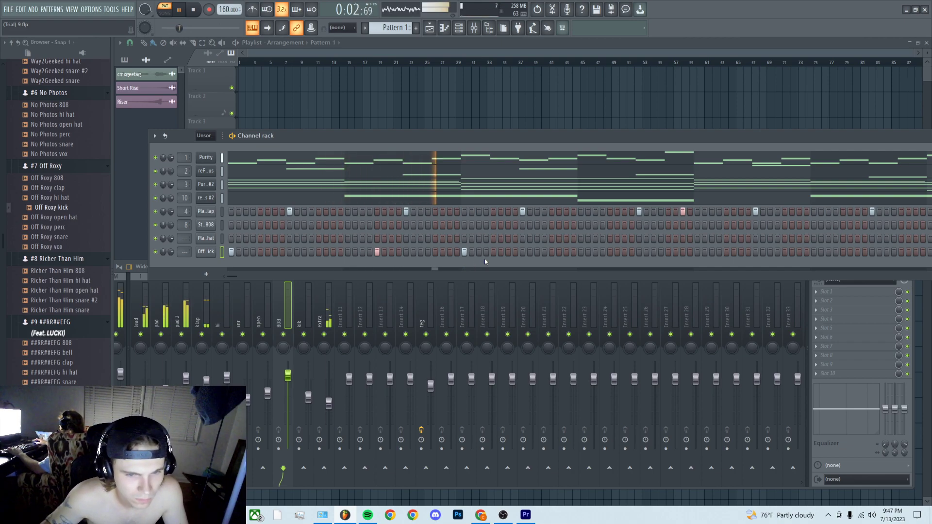
pyautogui.click(611, 252)
pyautogui.click(653, 252)
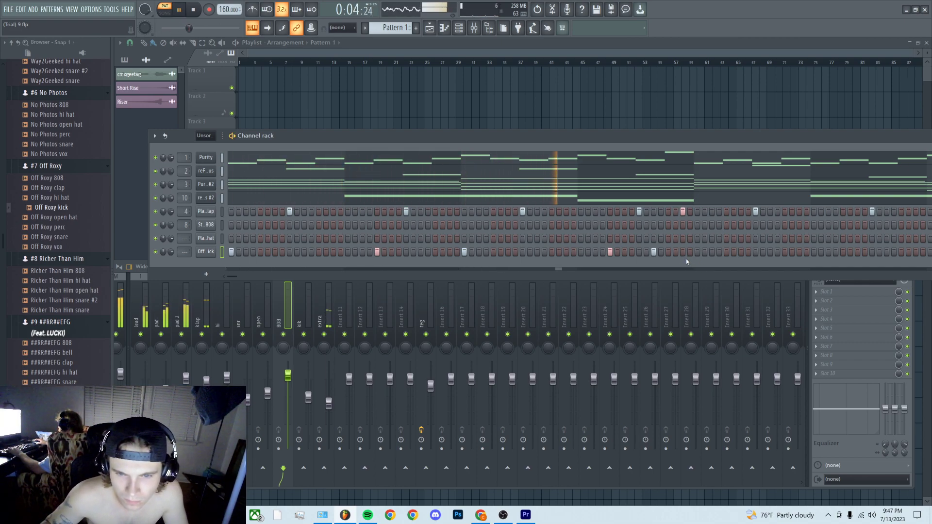
pyautogui.click(697, 252)
# Remove the kick hit on step 93 and complete the second half with kicks on steps 85, 91, 117 and 123.
pyautogui.moveTo(535, 140); pyautogui.dragTo(423, 144)
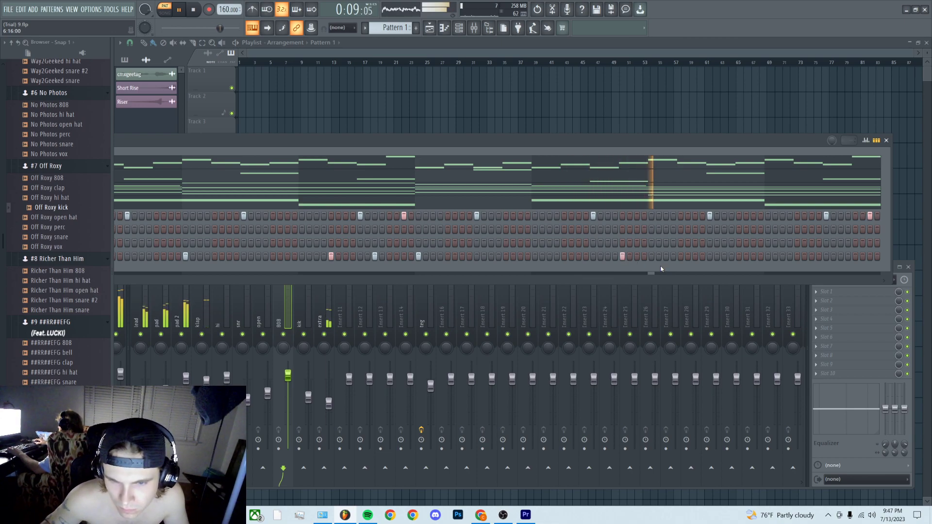
pyautogui.click(621, 256)
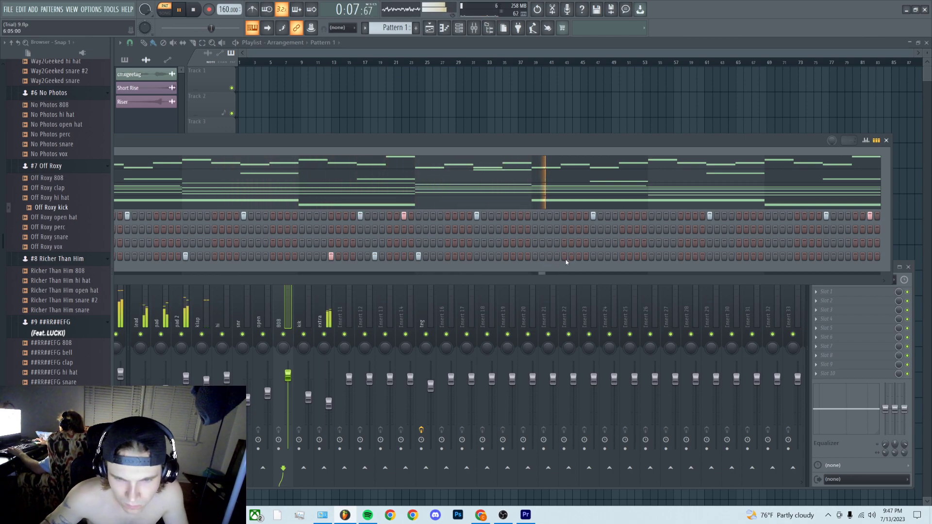
pyautogui.click(608, 256)
pyautogui.press('space')
pyautogui.press('space')
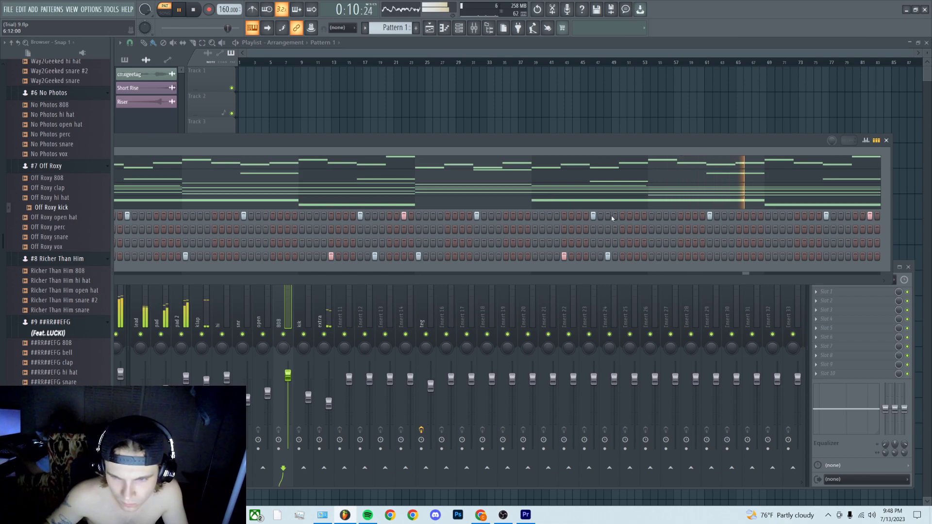
pyautogui.click(791, 256)
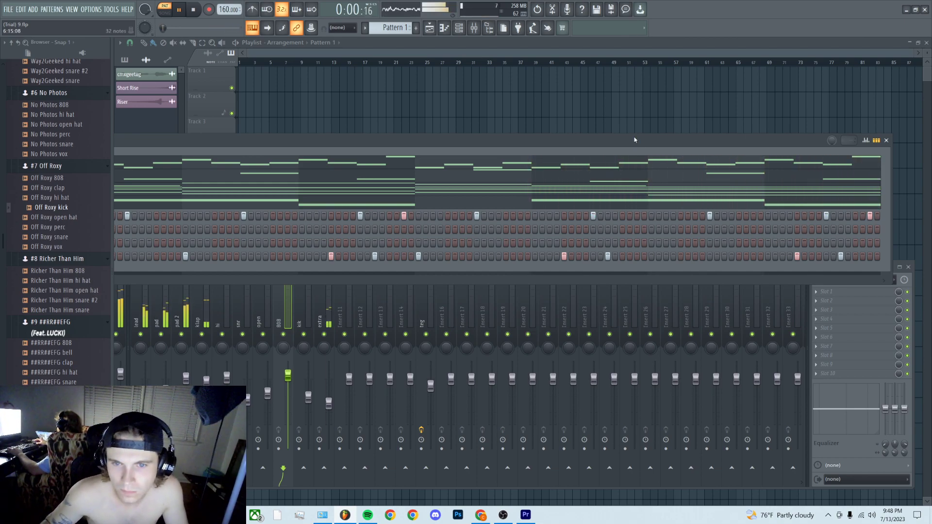
# Route the Off Roxy kick channel to mixer track 9 and set the kik track's volume to 87%.
pyautogui.doubleClick(604, 139)
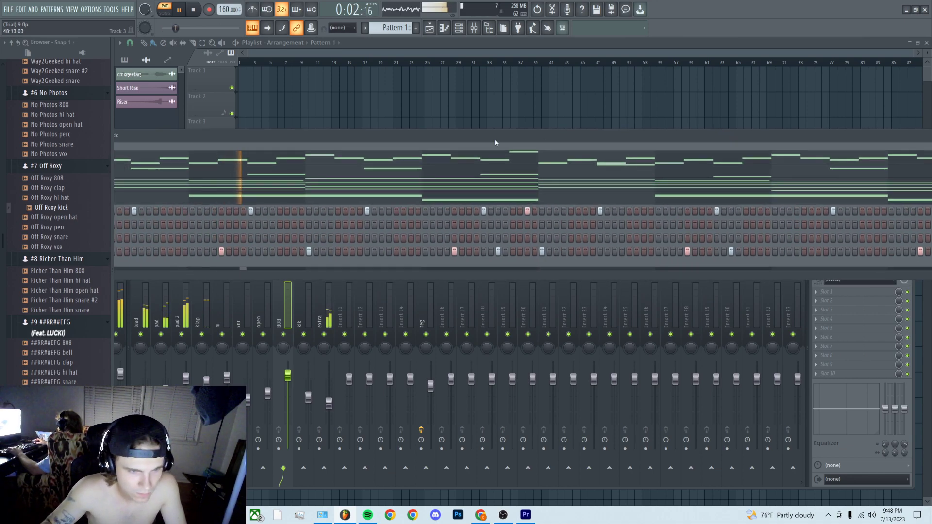
pyautogui.doubleClick(427, 137)
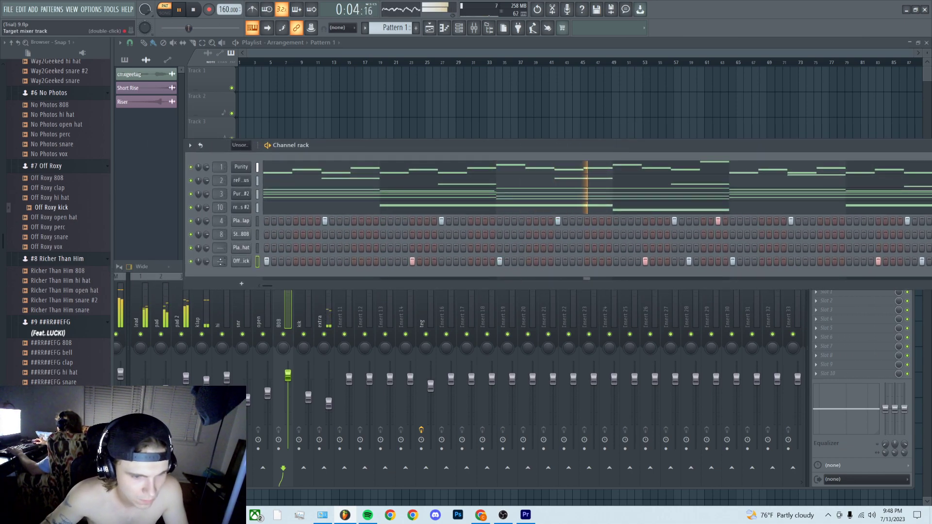
pyautogui.scroll(1, 220, 261)
pyautogui.press('space')
pyautogui.press('space')
pyautogui.click(308, 397)
pyautogui.moveTo(308, 397); pyautogui.dragTo(308, 387)
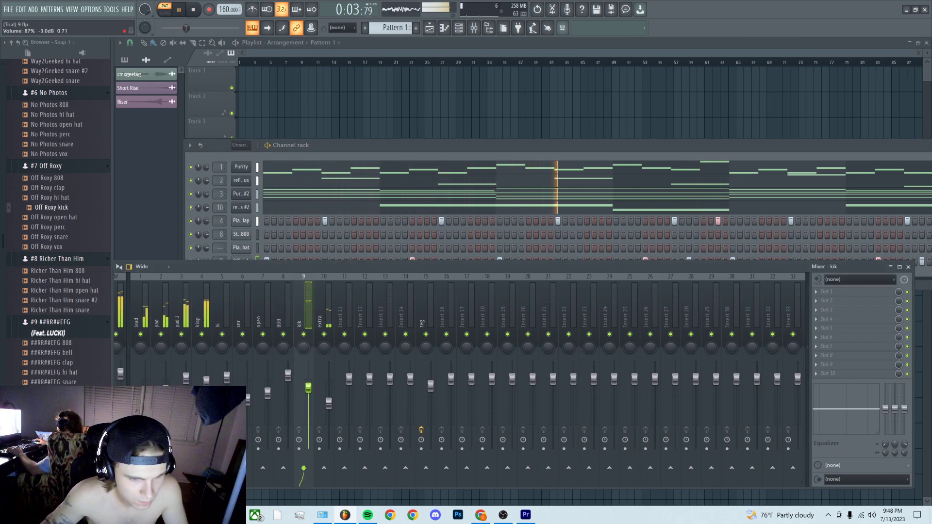
# Convert the kick steps to piano roll notes and lengthen them end to end with Quick Legato.
pyautogui.rightClick(243, 261)
pyautogui.click(268, 261)
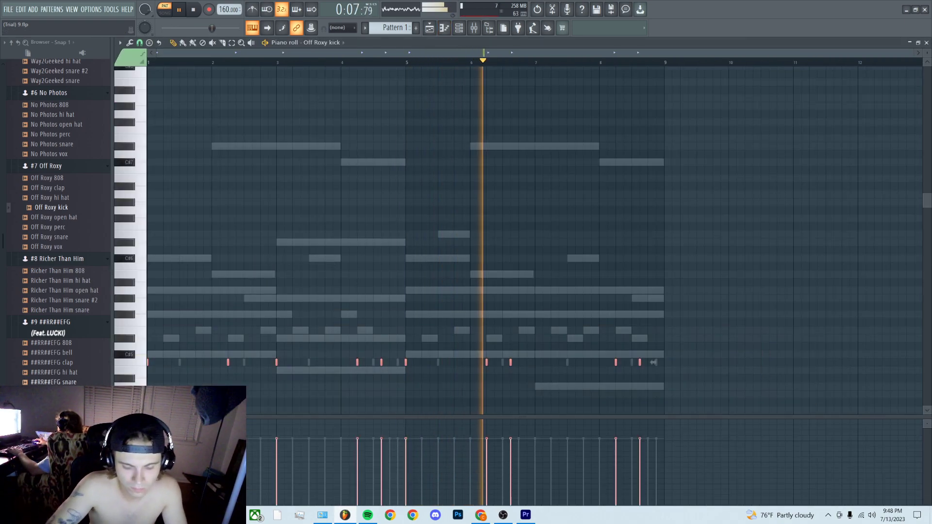
pyautogui.hotkey('ctrl', 'l')
pyautogui.hotkey('ctrl', 'd')
pyautogui.scroll(3, 648, 391)
pyautogui.scroll(1, 648, 390)
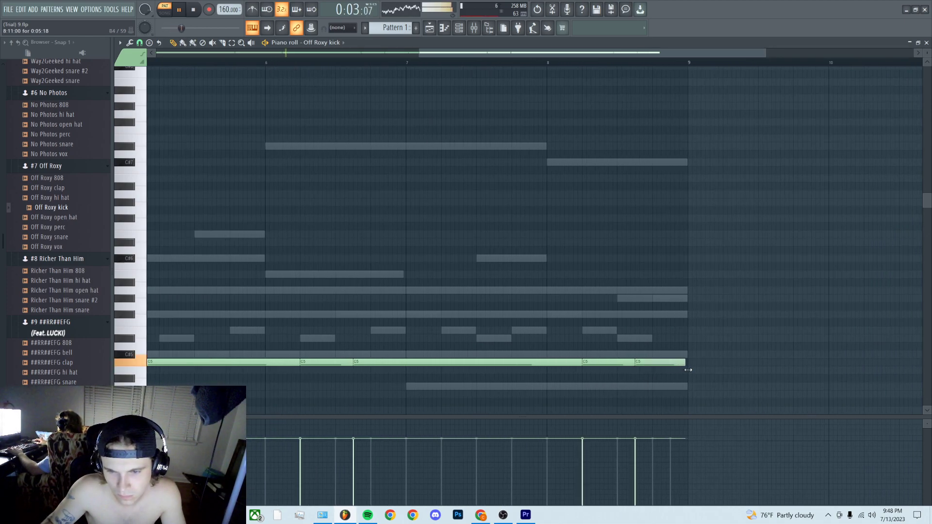
# Transpose all the Off Roxy kick notes down one semitone to B4, play them back and close the piano roll.
pyautogui.hotkey('ctrl', 'a')
pyautogui.press('Up')
pyautogui.press('Up')
pyautogui.press('Down')
pyautogui.press('Down')
pyautogui.press('Down')
pyautogui.press('space')
pyautogui.scroll(-2, 308, 400)
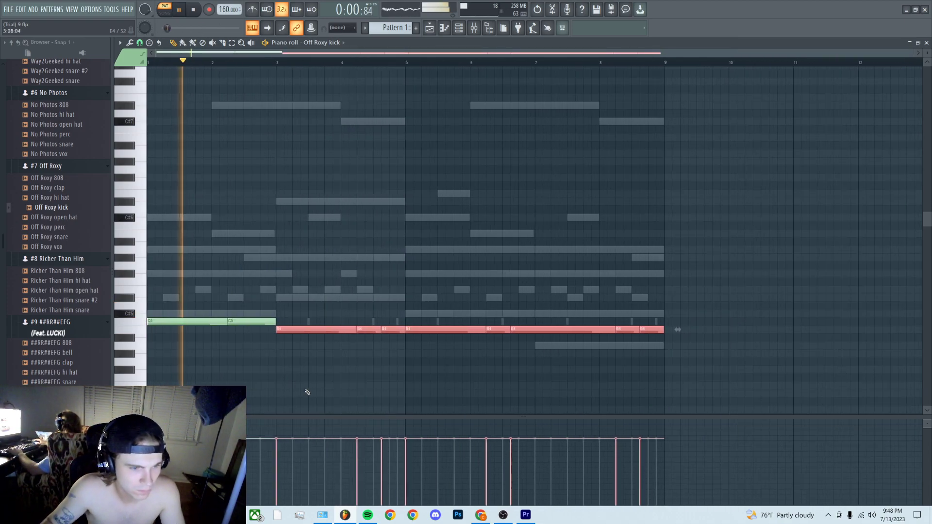
pyautogui.moveTo(285, 302); pyautogui.dragTo(141, 327)
pyautogui.press('Down')
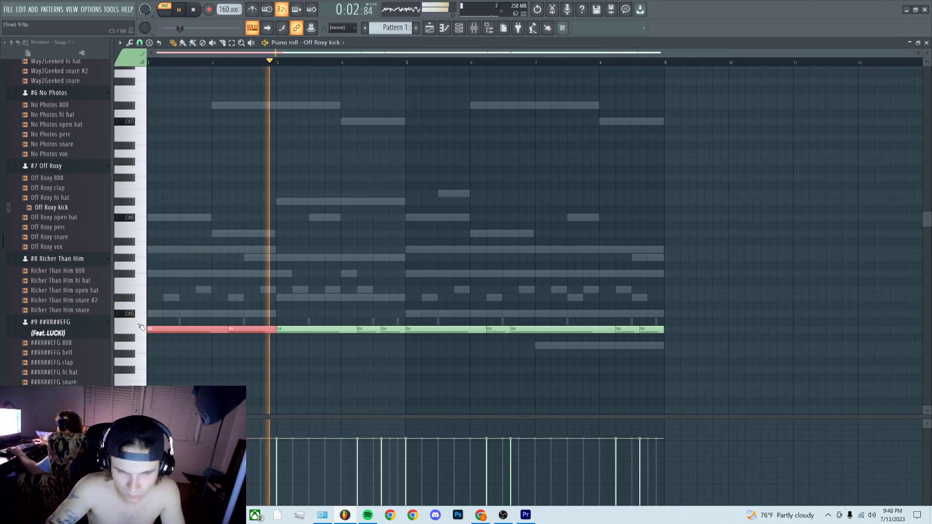
pyautogui.hotkey('ctrl', 'd')
pyautogui.press('space')
pyautogui.press('space')
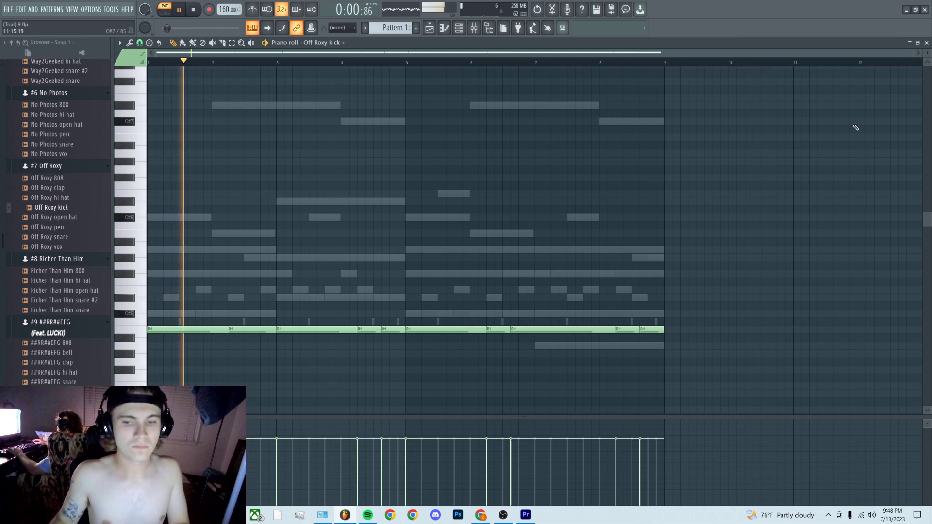
pyautogui.press('F7')
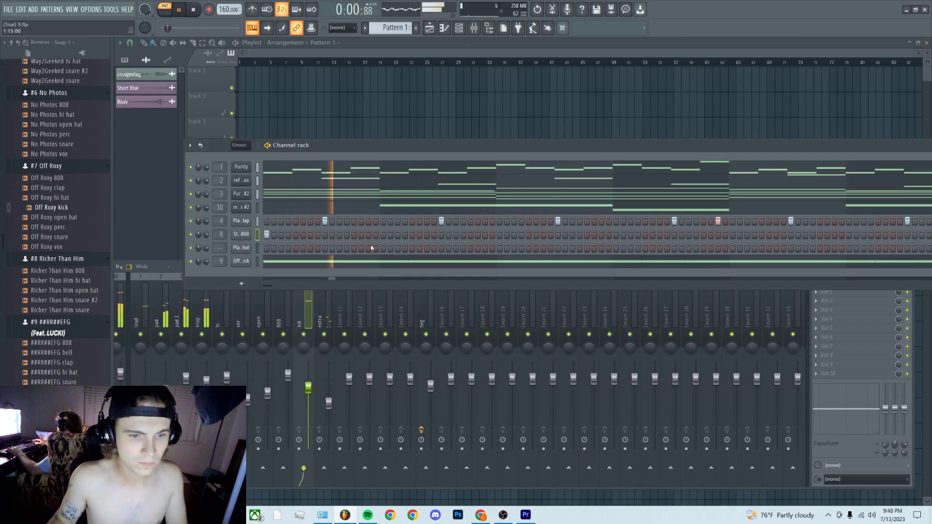
# Set the Stay To Myself 808 channel to cut itself and place 808 hits on steps 21, 33, 53 and 65.
pyautogui.rightClick(236, 236)
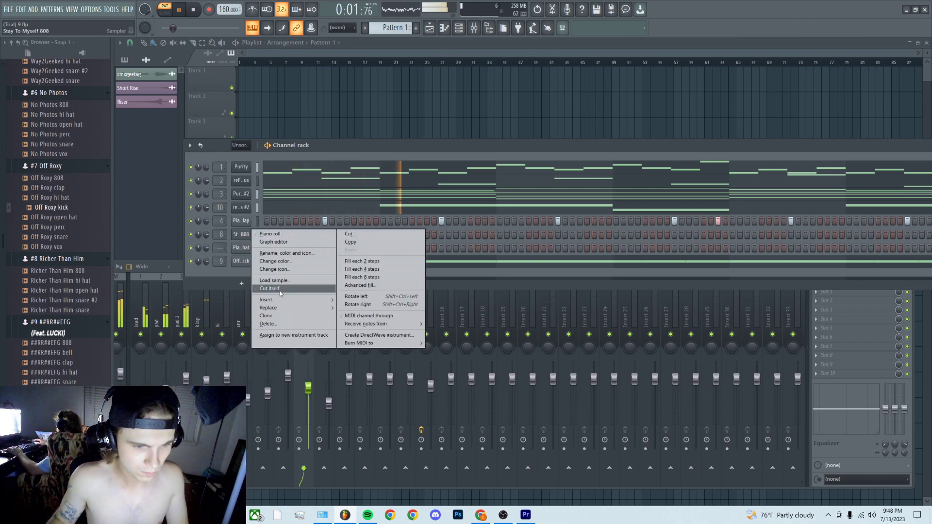
pyautogui.click(280, 289)
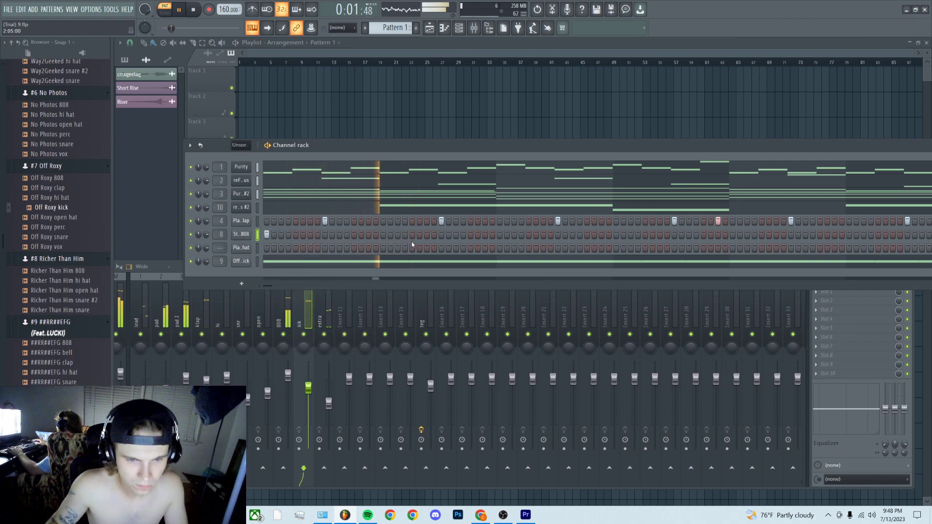
pyautogui.press('space')
pyautogui.press('space')
pyautogui.click(500, 235)
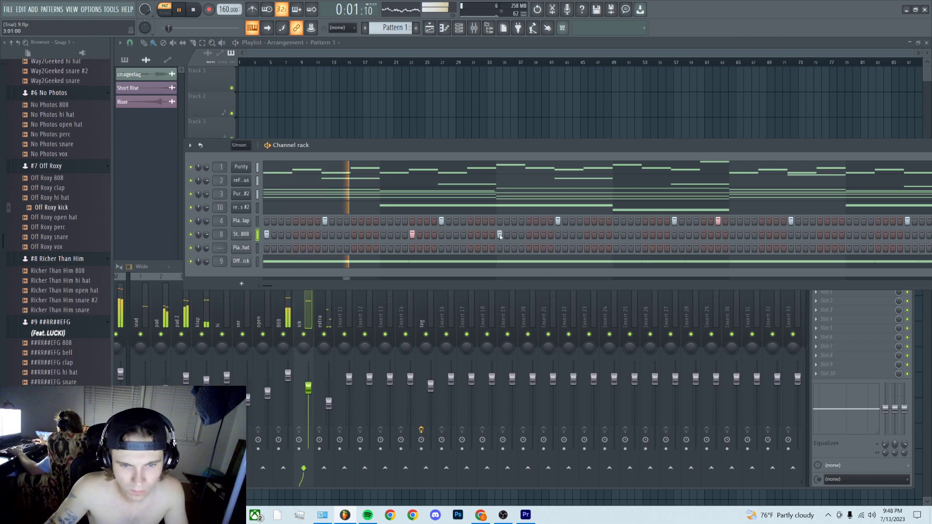
pyautogui.click(646, 235)
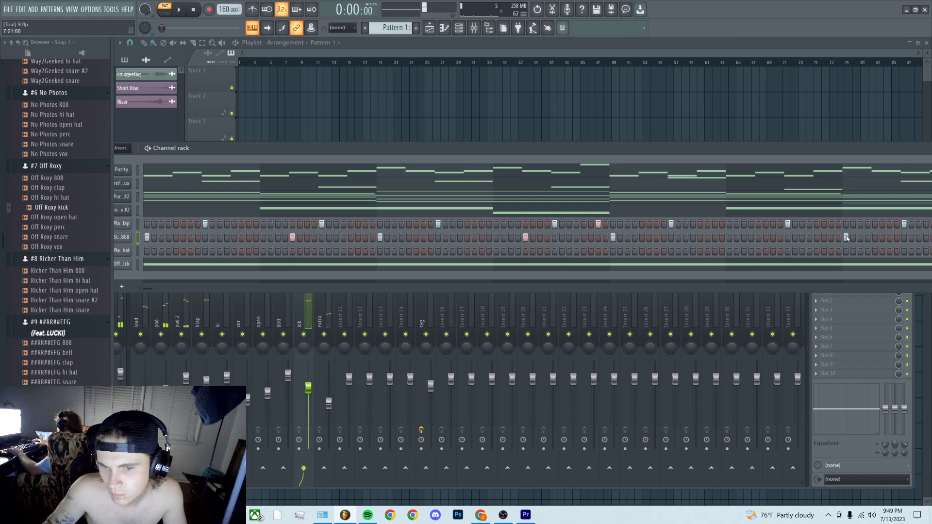
# Remove the 808 hit on step 97 and add 808 hits on steps 85, 117 and 123.
pyautogui.moveTo(703, 148); pyautogui.dragTo(686, 164)
pyautogui.press('space')
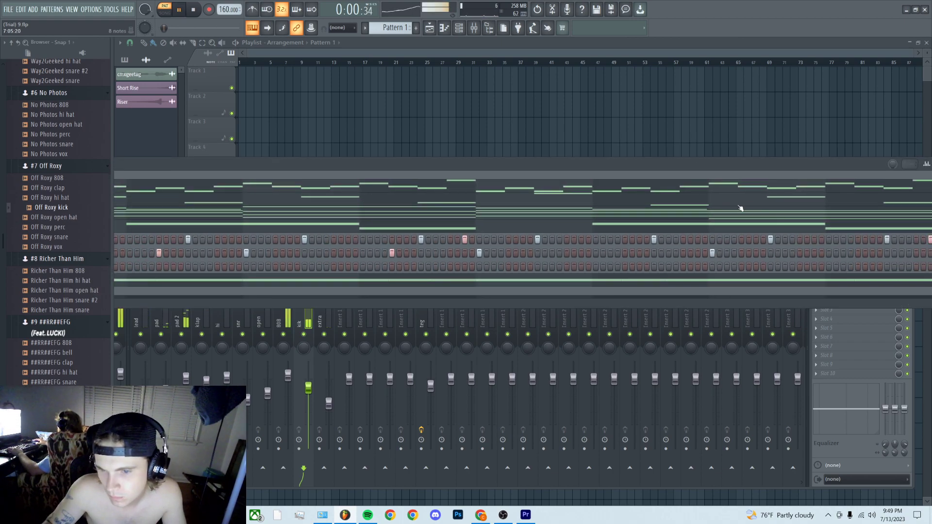
pyautogui.click(712, 252)
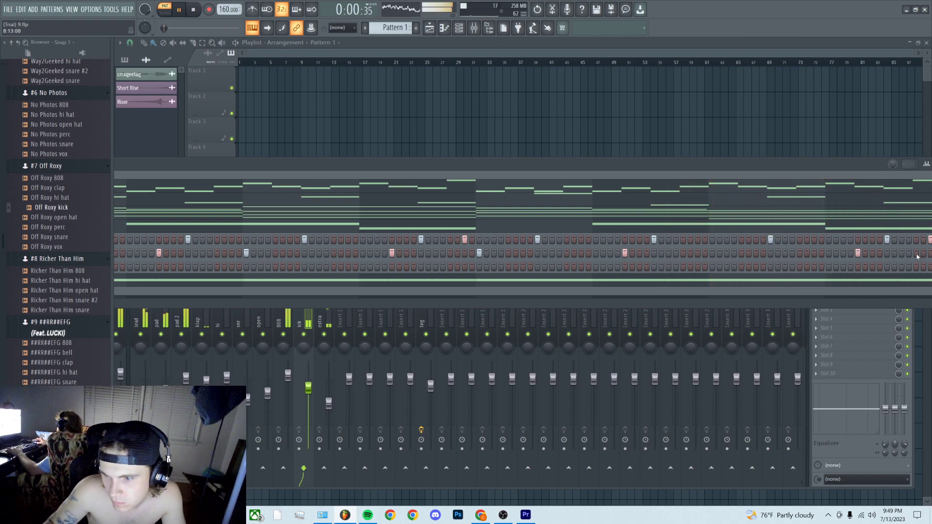
pyautogui.doubleClick(809, 172)
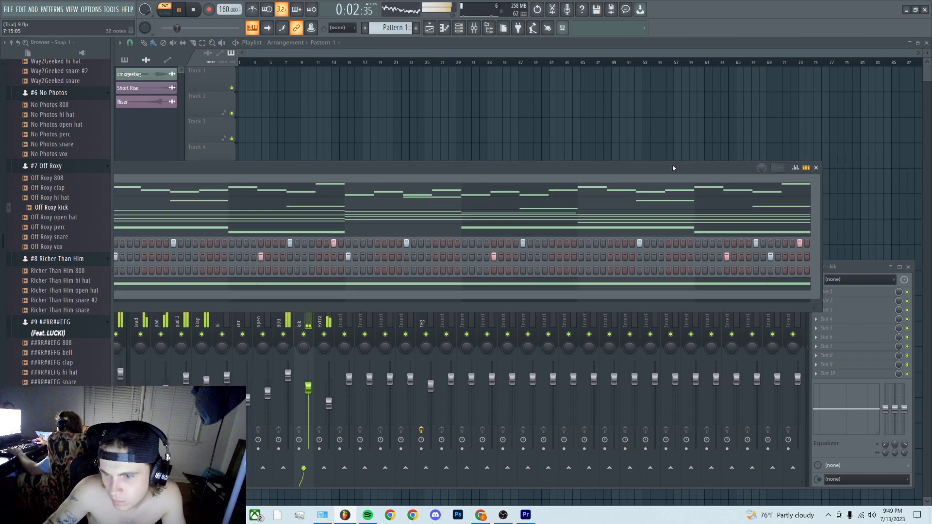
pyautogui.doubleClick(762, 165)
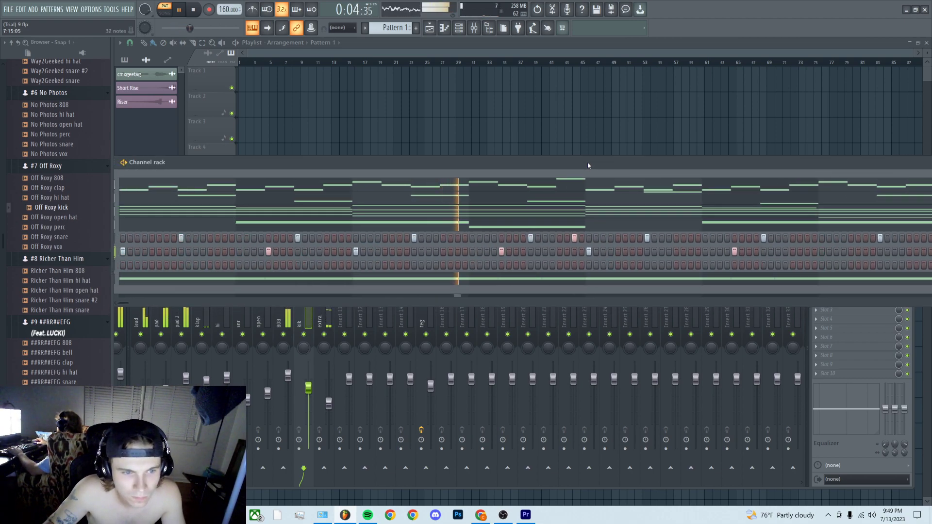
pyautogui.doubleClick(589, 163)
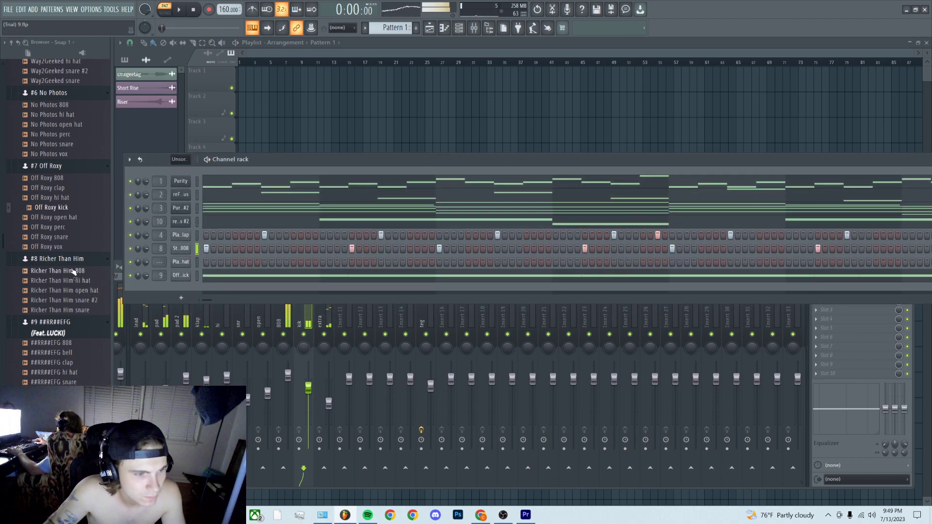
# Replace the Stay To Myself 808 channel's sample with Off Roxy 808 and play the pattern.
pyautogui.scroll(4, 48, 181)
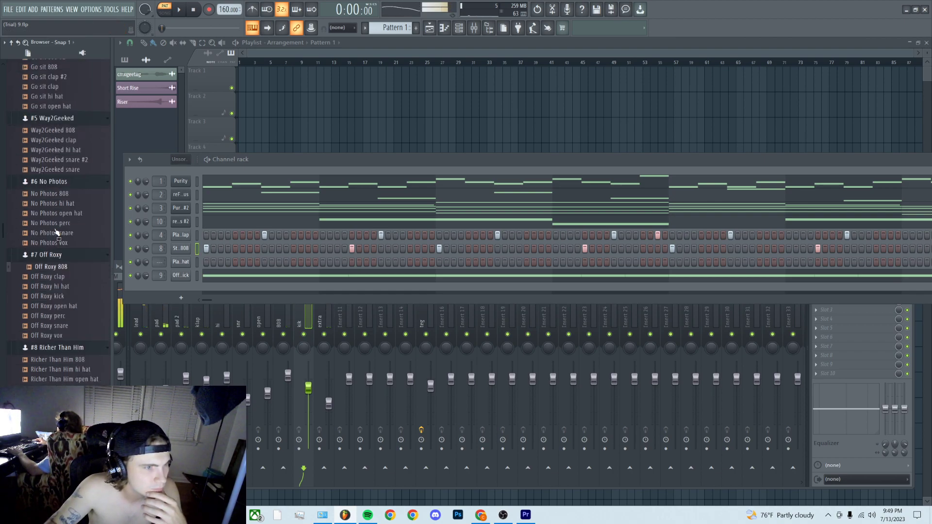
pyautogui.moveTo(185, 245)
pyautogui.mouseDown()
pyautogui.moveTo(181, 238)
pyautogui.moveTo(179, 249)
pyautogui.mouseUp()
pyautogui.press('space')
pyautogui.rightClick(179, 249)
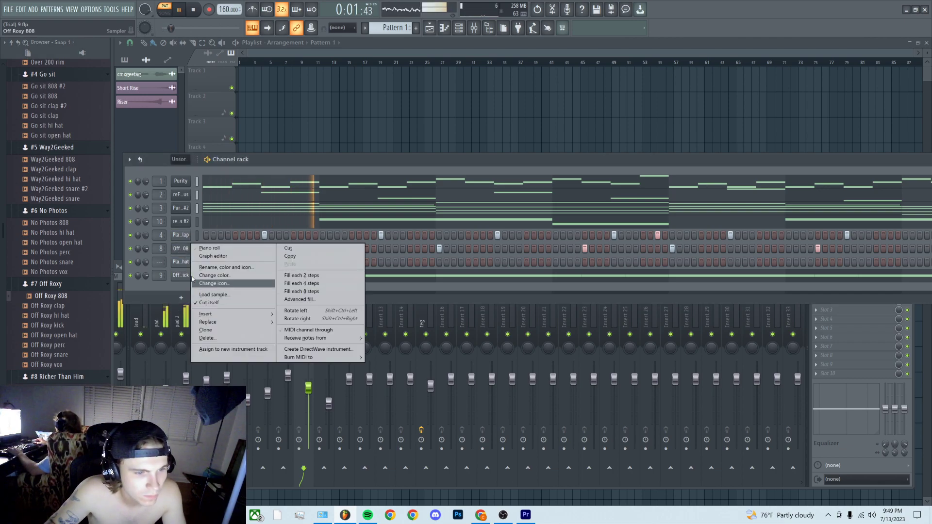
pyautogui.click(182, 250)
# Lengthen the Off Roxy 808 piano roll notes end to end with Quick Legato, extend the last one to bar 9 and replay.
pyautogui.rightClick(182, 251)
pyautogui.click(204, 254)
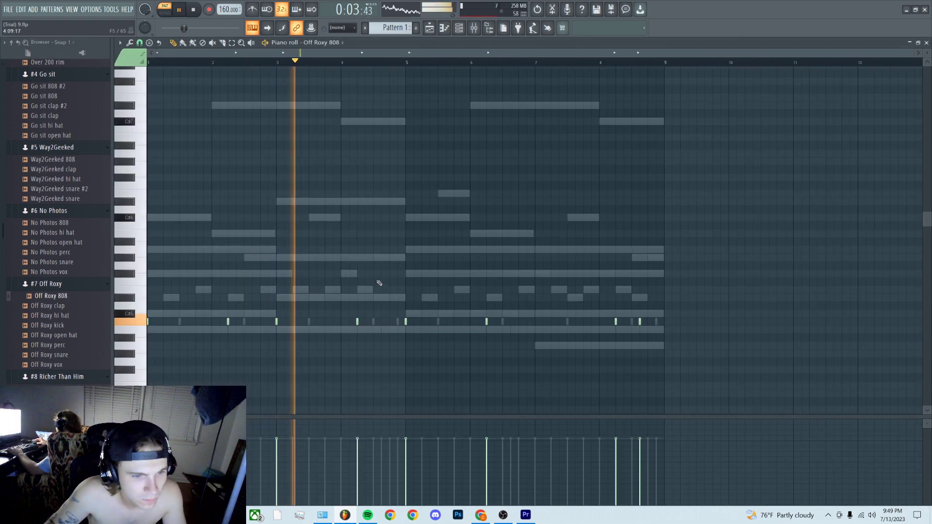
pyautogui.hotkey('ctrl', 'l')
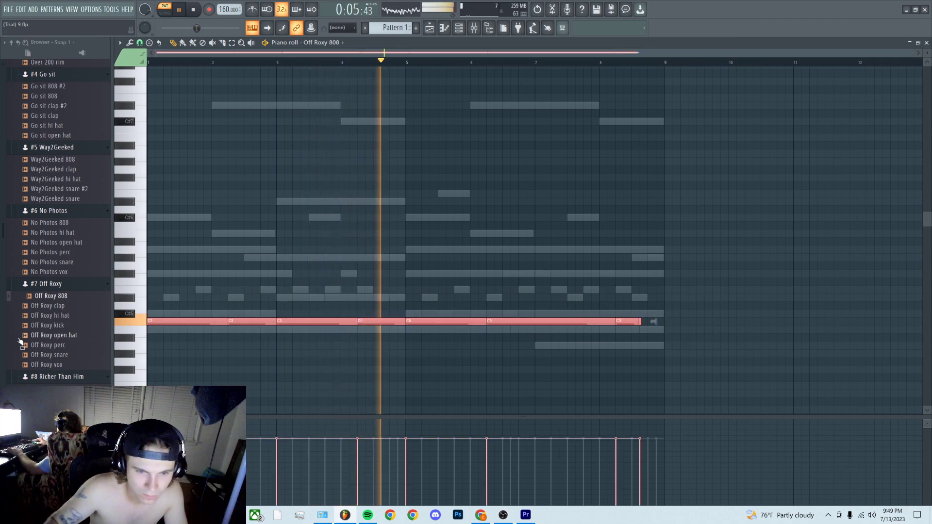
pyautogui.click(510, 248)
pyautogui.rightClick(515, 249)
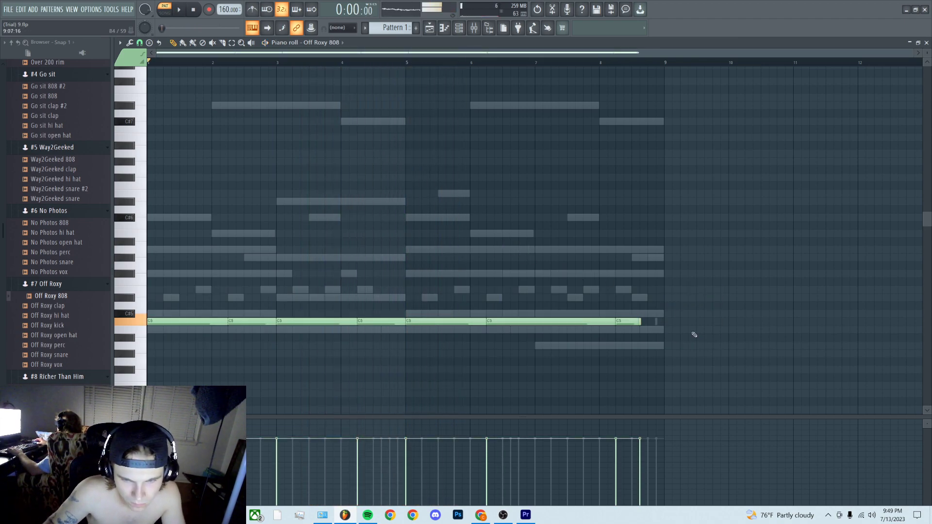
pyautogui.scroll(3, 645, 328)
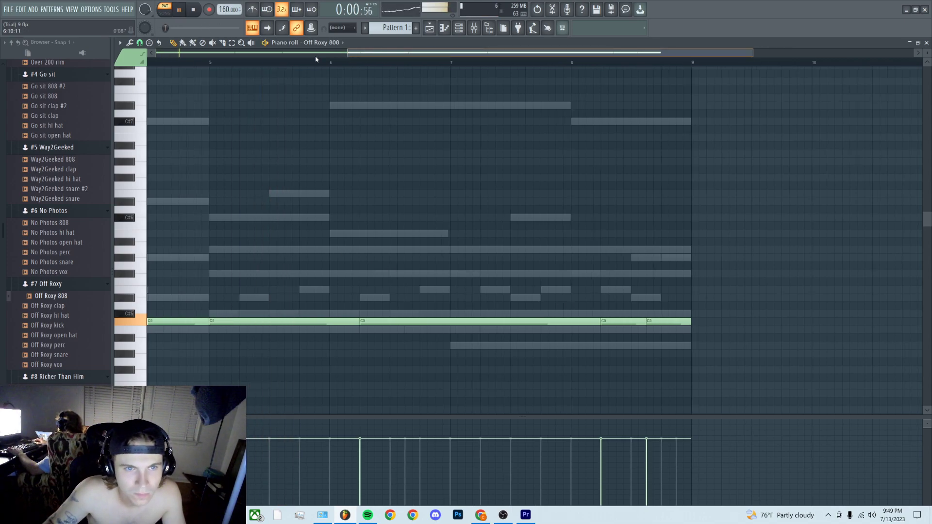
pyautogui.scroll(-1, 576, 214)
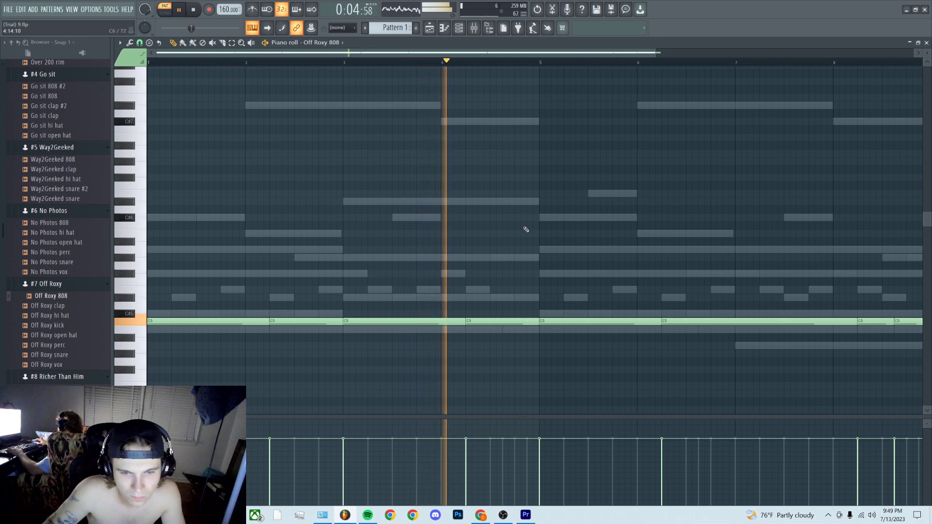
pyautogui.press('space')
pyautogui.press('space')
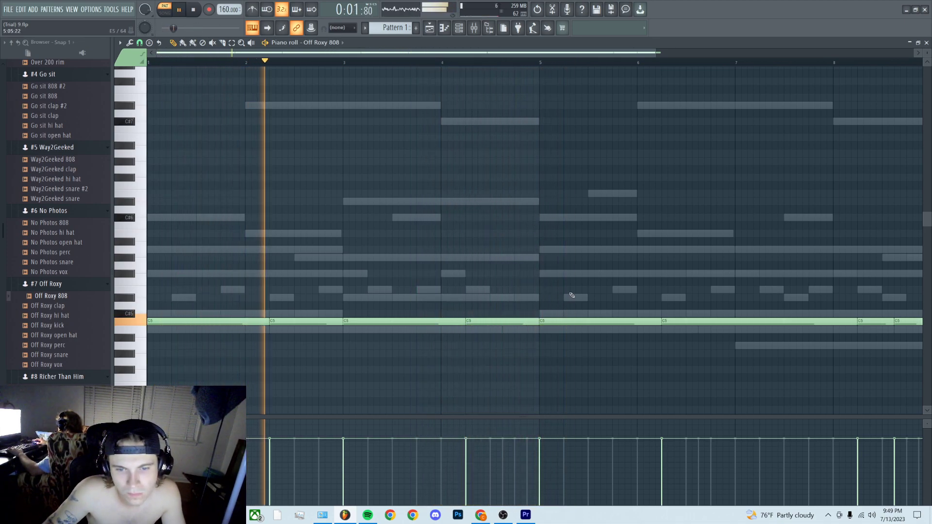
# Open the Off Roxy kick notes and stretch the note on step 5 of bar 5 to the next kick in bar 6.
pyautogui.press('F6')
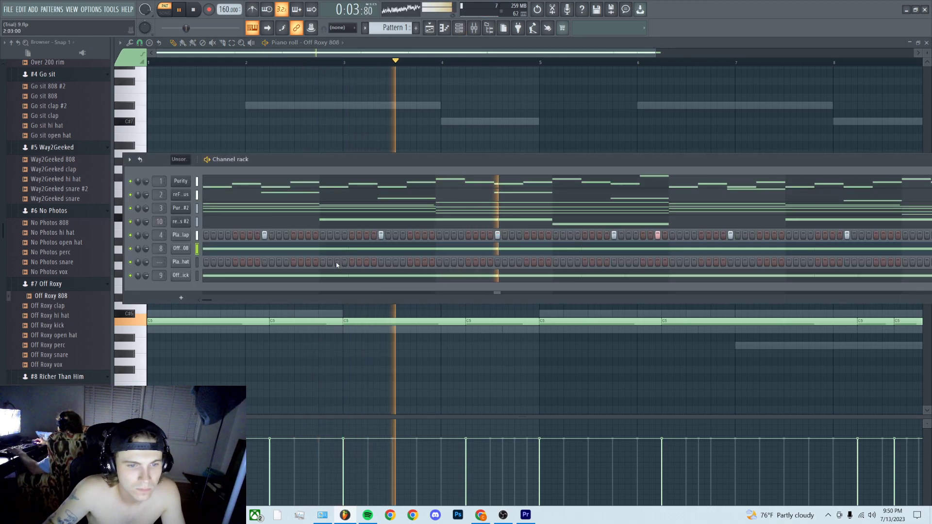
pyautogui.click(607, 276)
pyautogui.press('space')
pyautogui.press('space')
pyautogui.moveTo(636, 327); pyautogui.dragTo(658, 330)
pyautogui.click(567, 329)
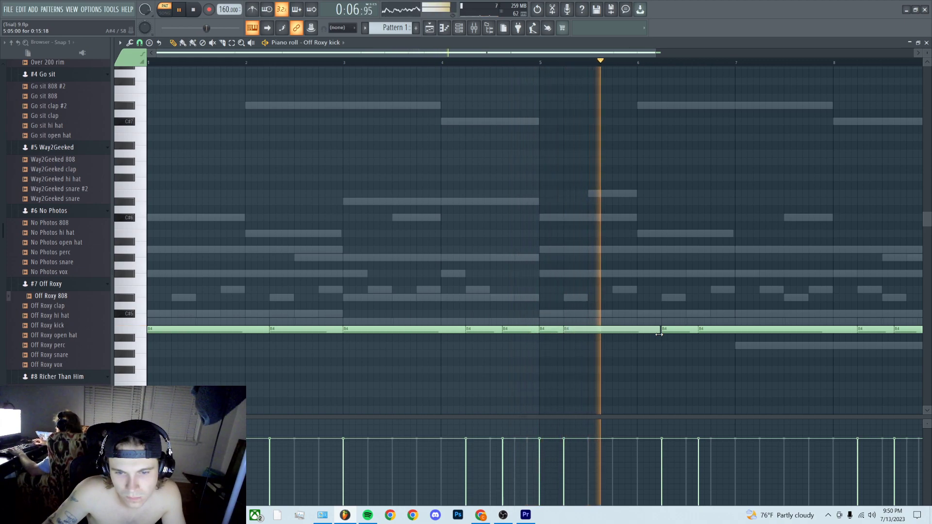
# Shift that bar 5 kick note two steps earlier, play it back and extend its end to the next kick.
pyautogui.keyDown('ctrl'); pyautogui.scroll(3, 567, 337); pyautogui.keyUp('ctrl')
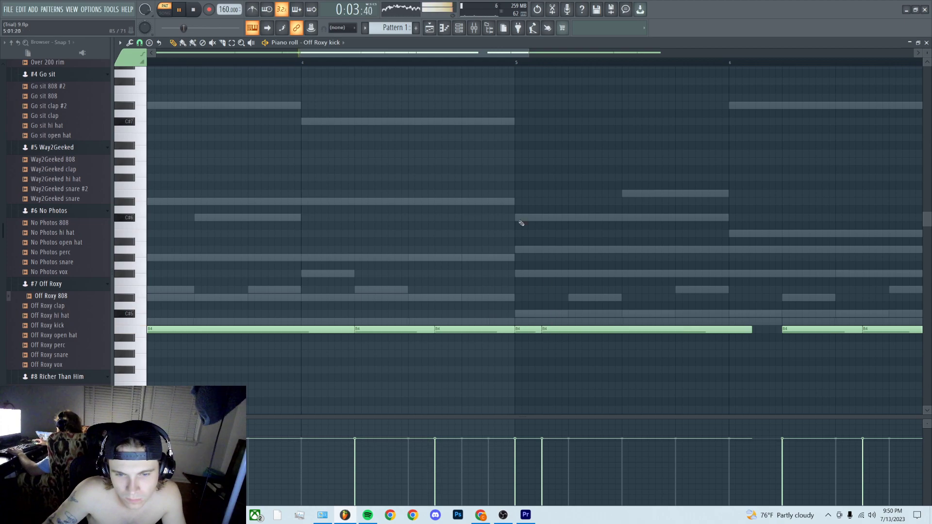
pyautogui.click(437, 64)
pyautogui.press('space')
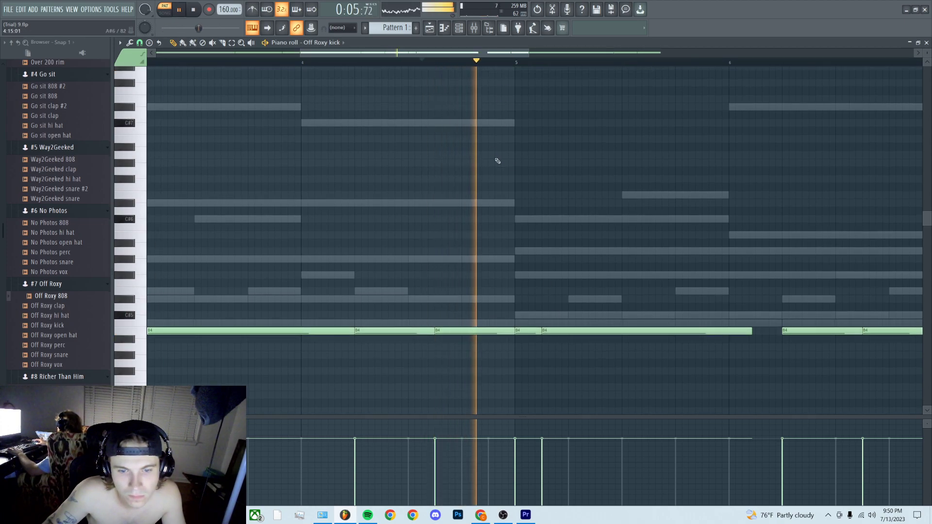
pyautogui.moveTo(752, 331); pyautogui.dragTo(782, 334)
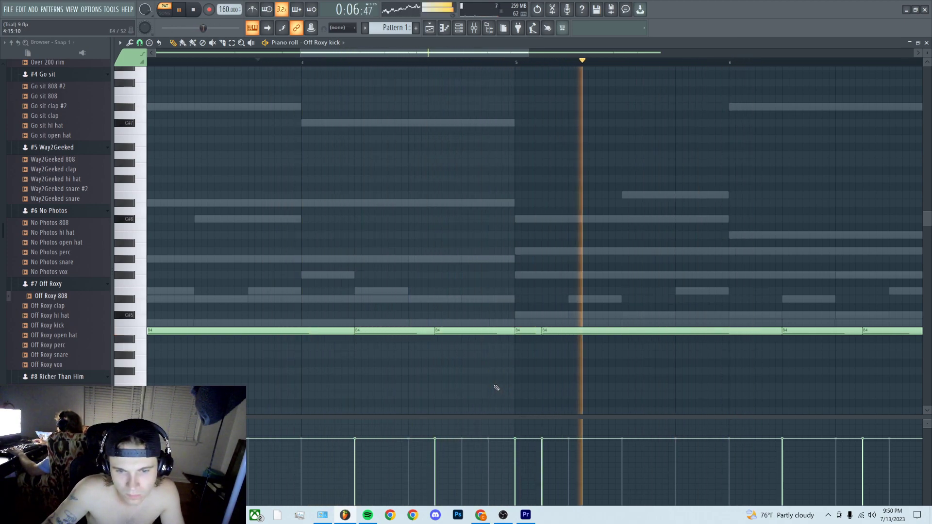
pyautogui.keyDown('ctrl'); pyautogui.scroll(-3, 574, 376); pyautogui.keyUp('ctrl')
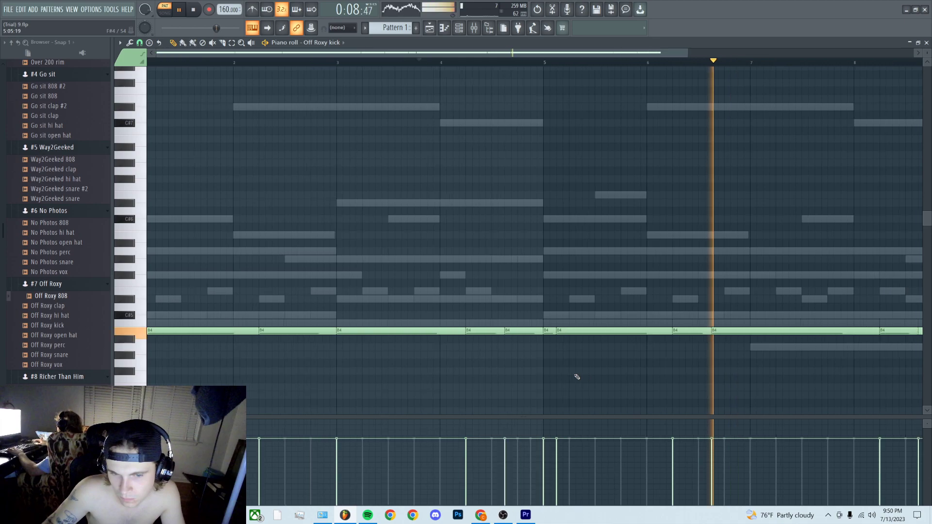
# Open the Off Roxy 808 notes in the piano roll and transpose them all up one semitone to C#5.
pyautogui.press('F7')
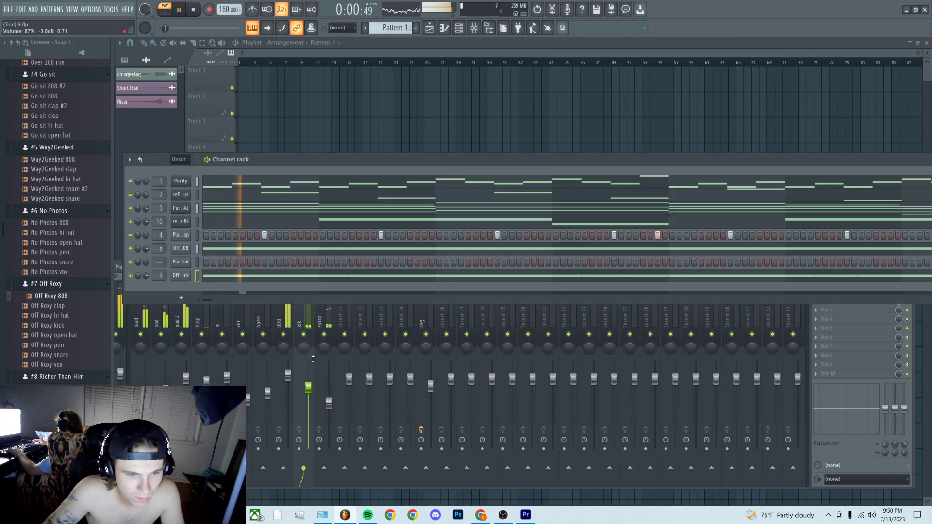
pyautogui.rightClick(178, 248)
pyautogui.click(217, 249)
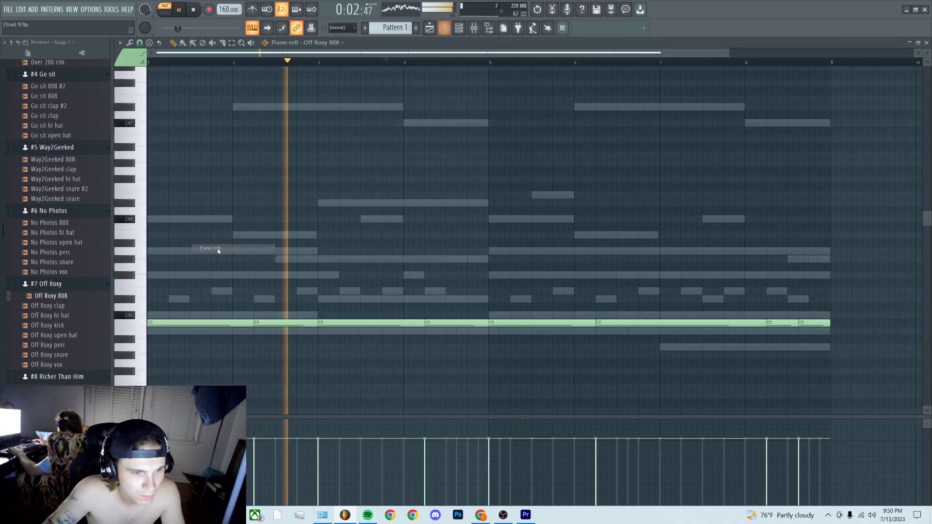
pyautogui.hotkey('ctrl', 'a')
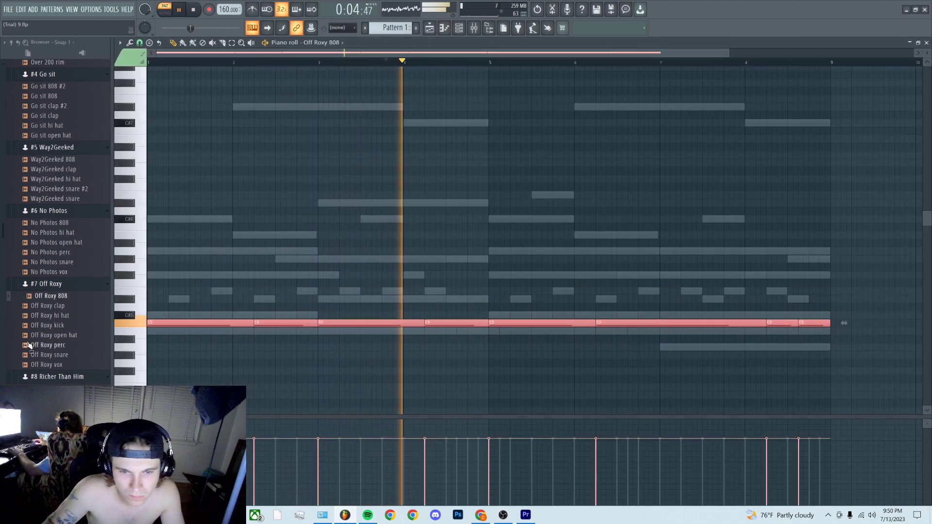
pyautogui.press('Down')
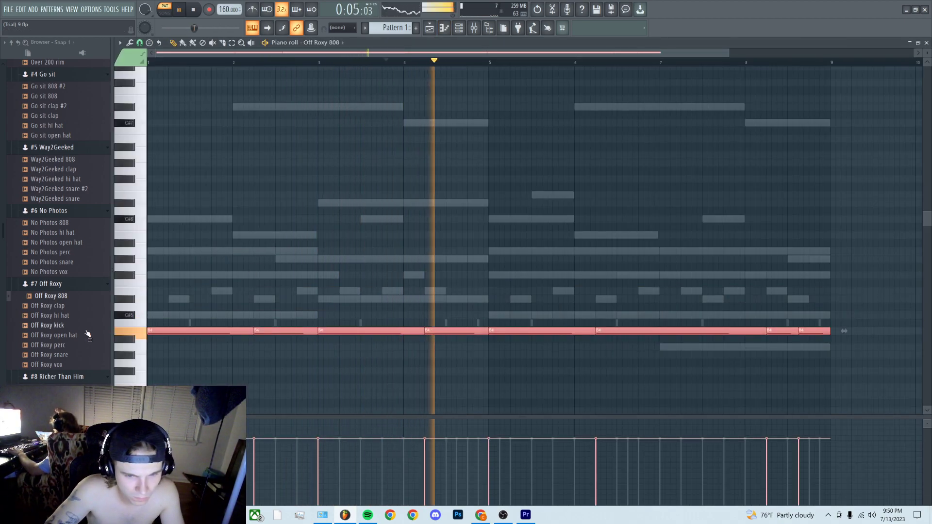
pyautogui.press('Up')
pyautogui.press('Up')
pyautogui.scroll(4, 88, 334)
pyautogui.click(279, 280)
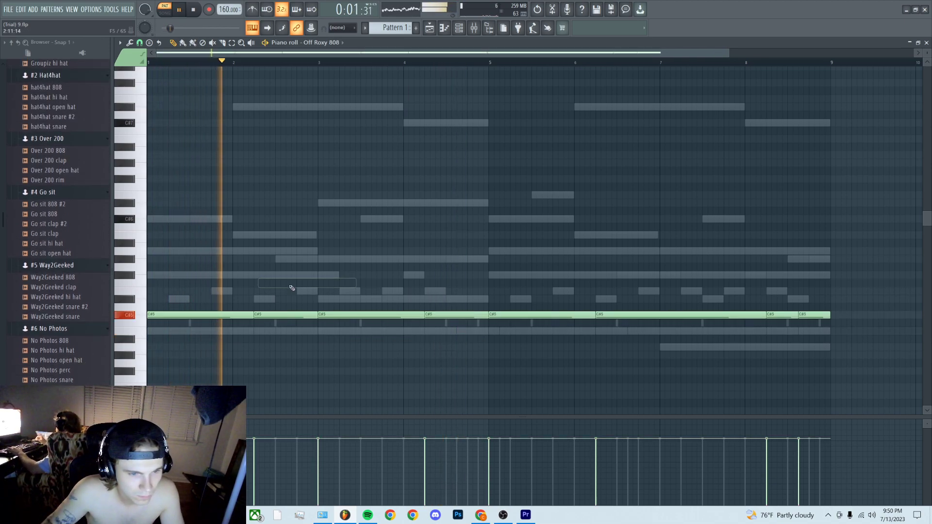
# Lower the first two 808 notes, in bars 1 and 2, by two semitones to B4 and play from the start.
pyautogui.moveTo(292, 297); pyautogui.dragTo(204, 341)
pyautogui.press('space')
pyautogui.press('Down')
pyautogui.press('Down')
pyautogui.press('space')
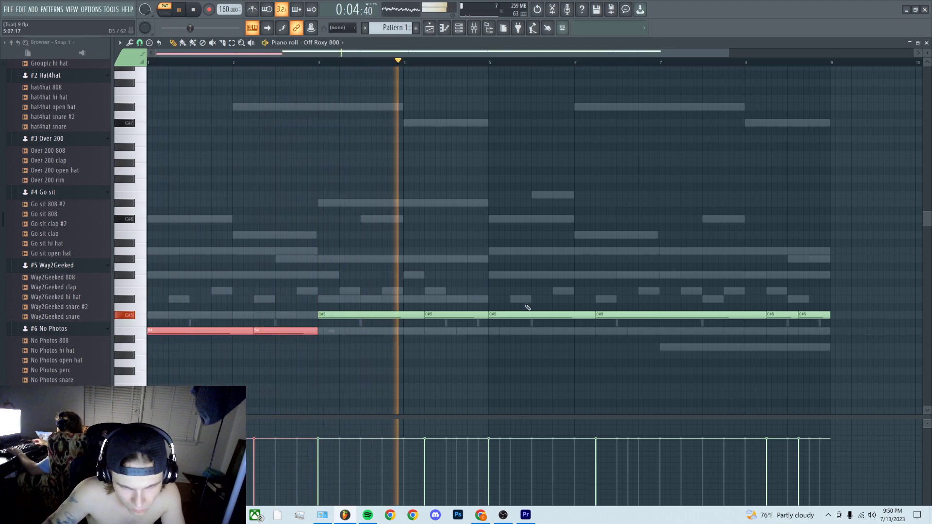
# Raise the 808 note at bar 5 to D#5 and lower the last two notes in bar 8 to B4.
pyautogui.click(515, 314)
pyautogui.press('Up')
pyautogui.press('Up')
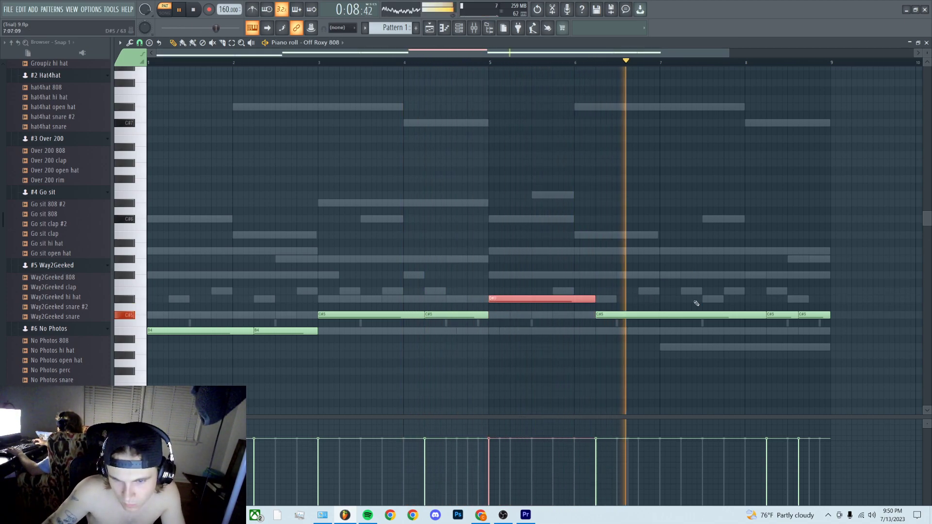
pyautogui.click(787, 308)
pyautogui.moveTo(787, 308); pyautogui.dragTo(815, 330)
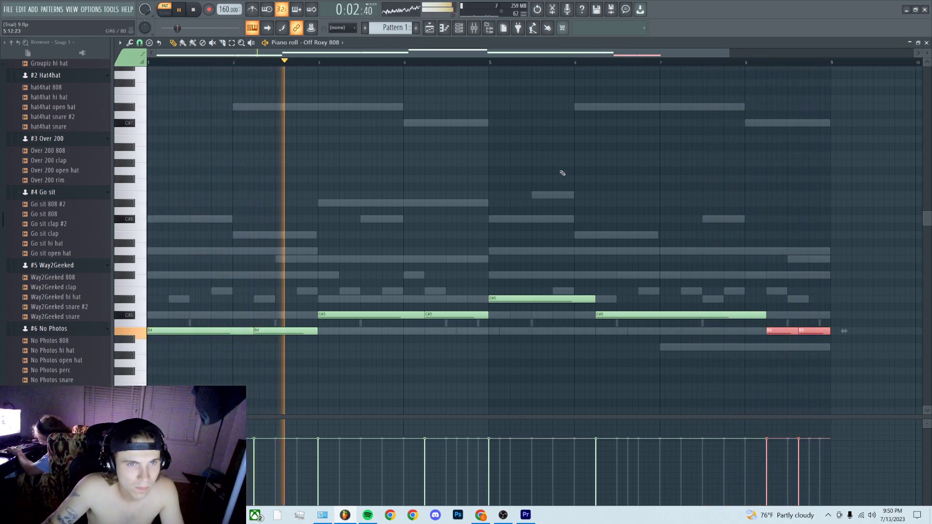
# Set the 808 mixer track's volume to 100% (0.0 dB) and hide the mixer.
pyautogui.press('F9')
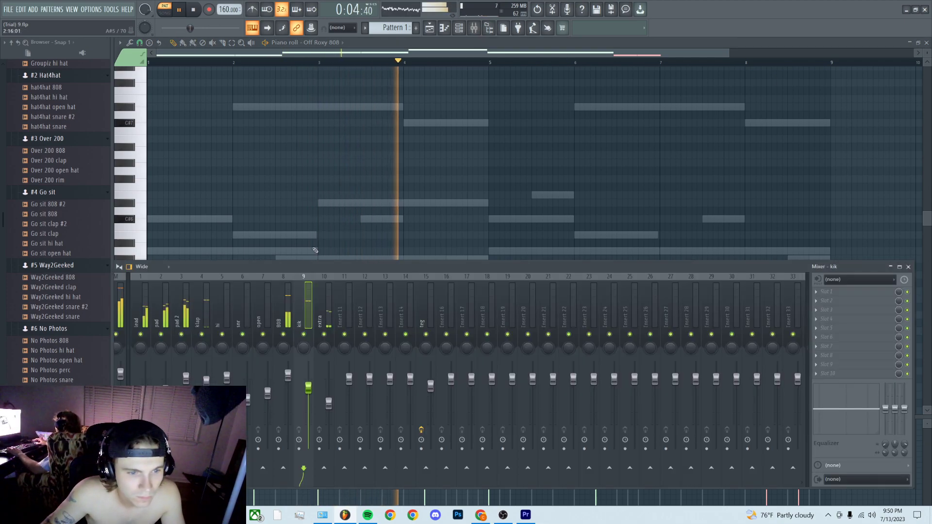
pyautogui.click(288, 374)
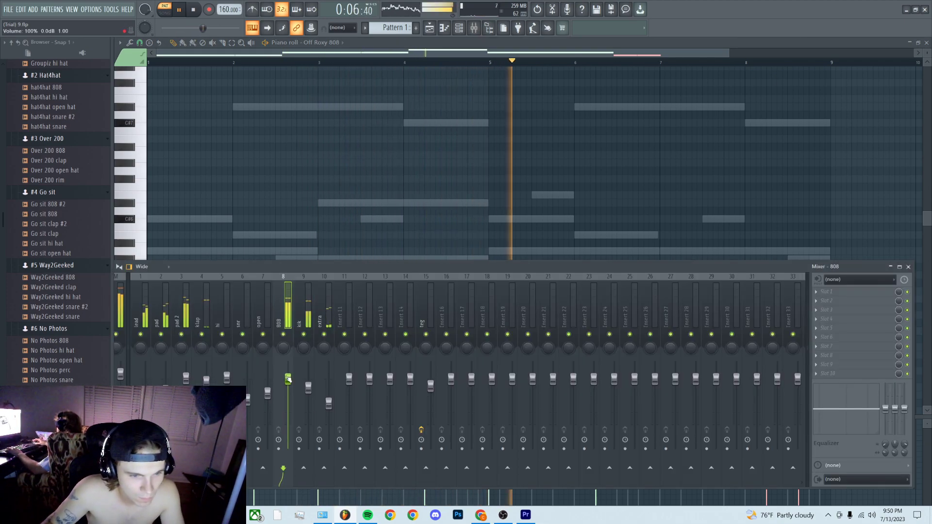
pyautogui.press('F9')
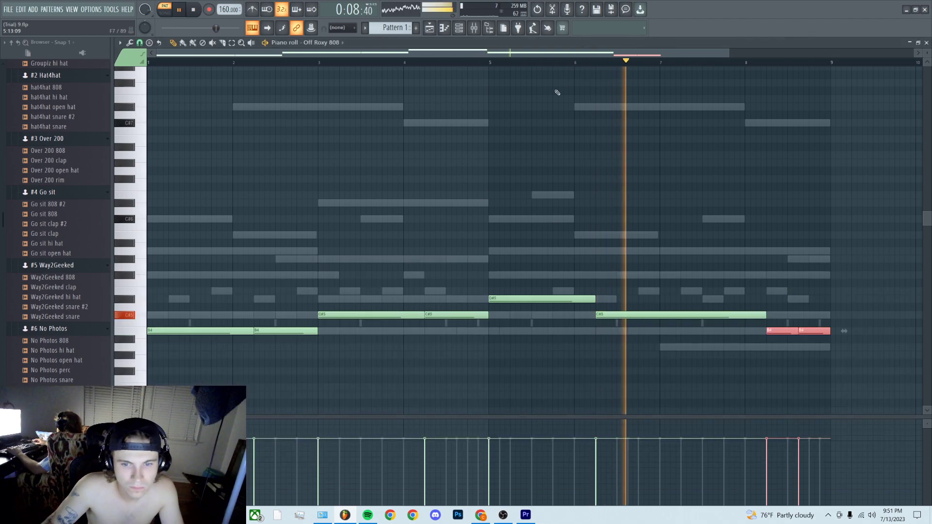
# Raise the two 808 notes in bars 3 and 4 to D#5 and the bar 5 note to E5.
pyautogui.moveTo(558, 278); pyautogui.dragTo(376, 324)
pyautogui.hotkey('shift', 'Up')
pyautogui.hotkey('shift', 'Up')
pyautogui.click(527, 284)
pyautogui.hotkey('shift', 'Down')
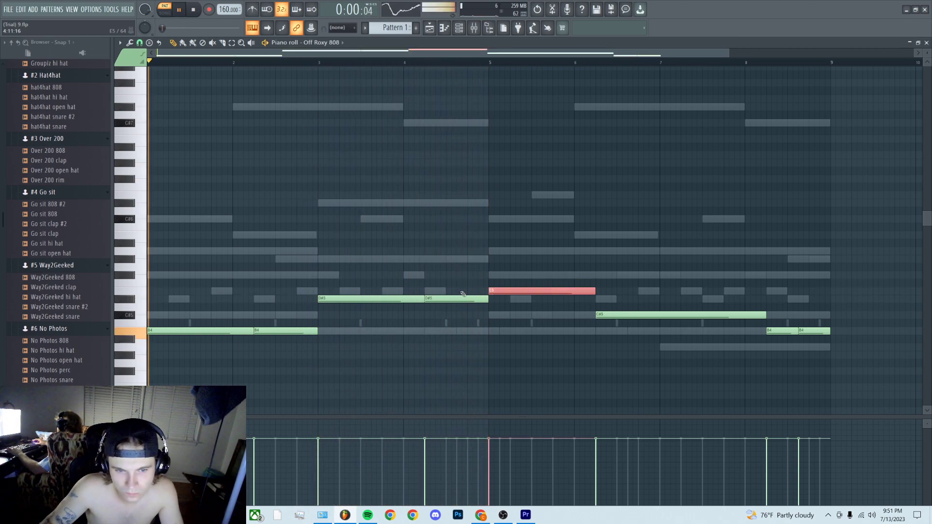
# Lower the second of those 808 notes, in bar 4, by two semitones to C#5 and clear the selection.
pyautogui.click(454, 299)
pyautogui.hotkey('shift', 'Down')
pyautogui.hotkey('shift', 'Down')
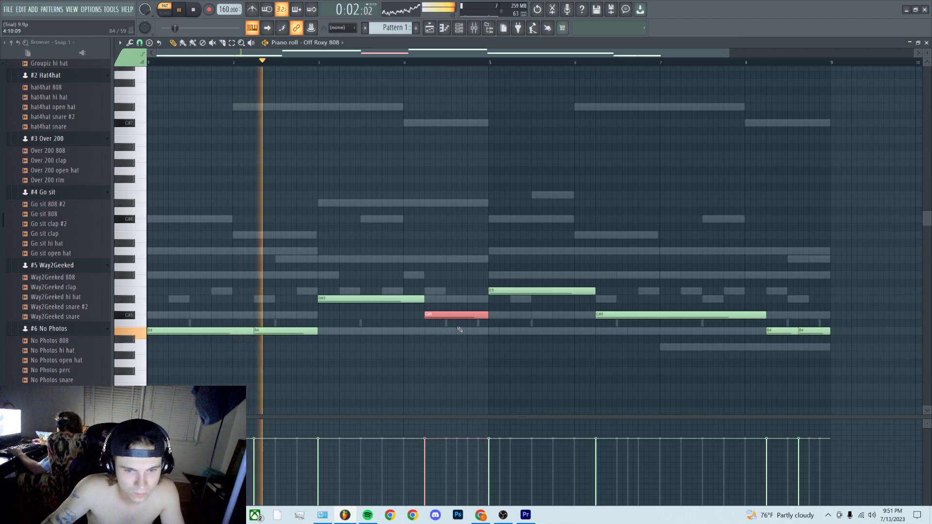
pyautogui.click(585, 227)
pyautogui.rightClick(585, 228)
# Try lower pitches for the long 808 note starting in bar 6 and settle it at D#5.
pyautogui.click(646, 315)
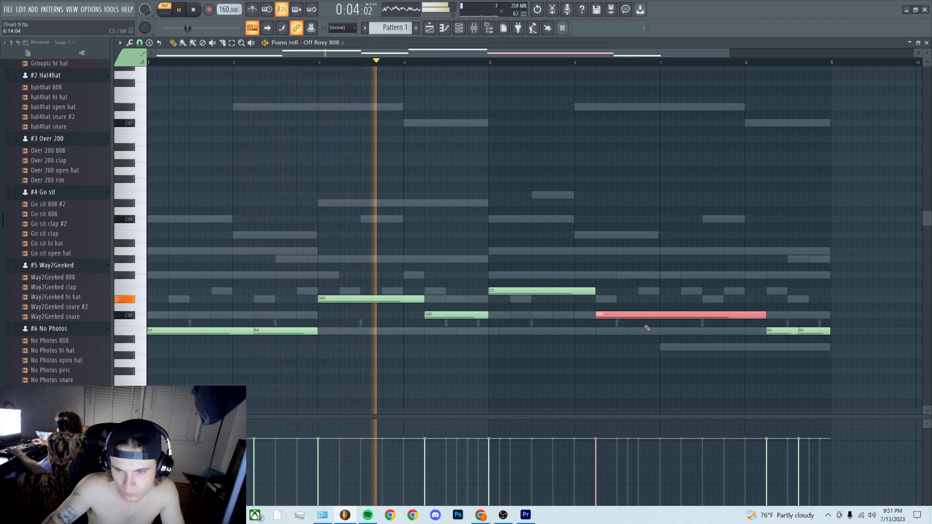
pyautogui.hotkey('shift', 'Down')
pyautogui.hotkey('shift', 'Down')
pyautogui.hotkey('shift', 'Up')
pyautogui.hotkey('shift', 'Up')
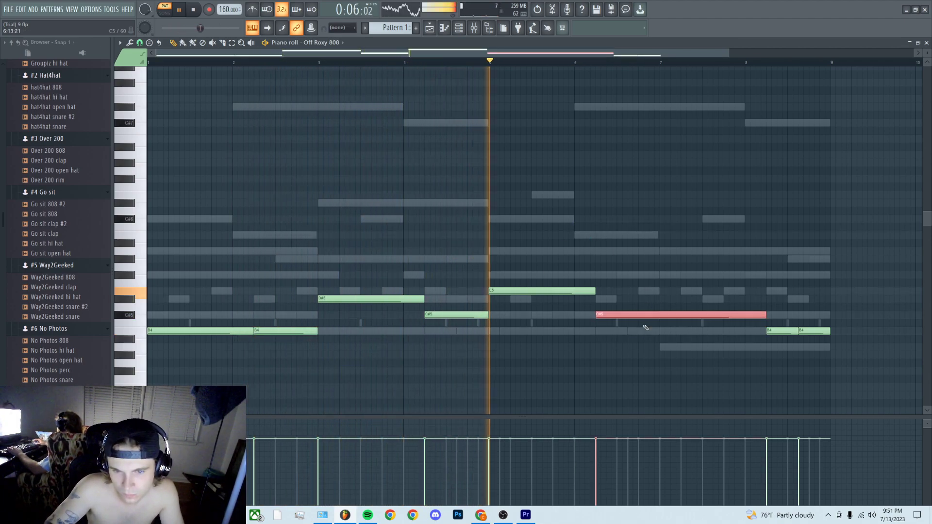
pyautogui.hotkey('shift', 'Up')
pyautogui.hotkey('shift', 'Up')
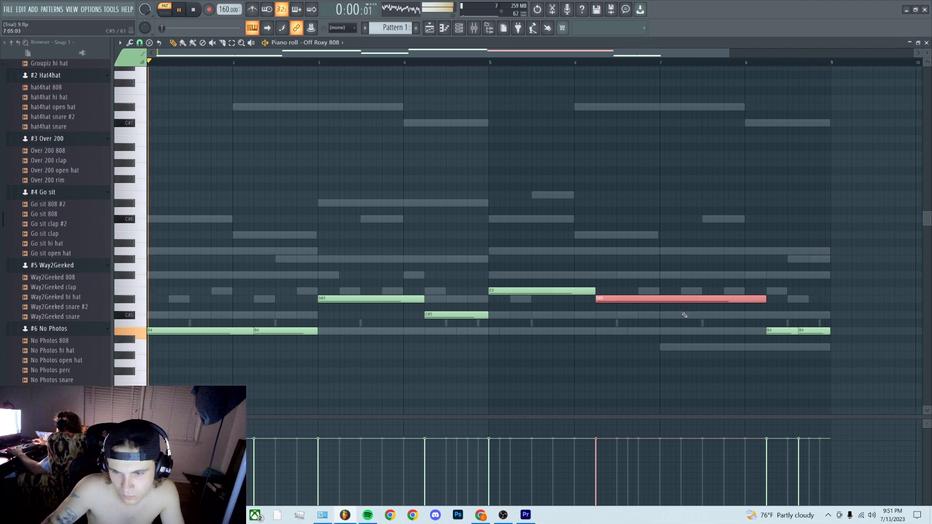
# Raise the last two 808 notes in bar 8 by two semitones to C#5.
pyautogui.moveTo(864, 319); pyautogui.dragTo(765, 350)
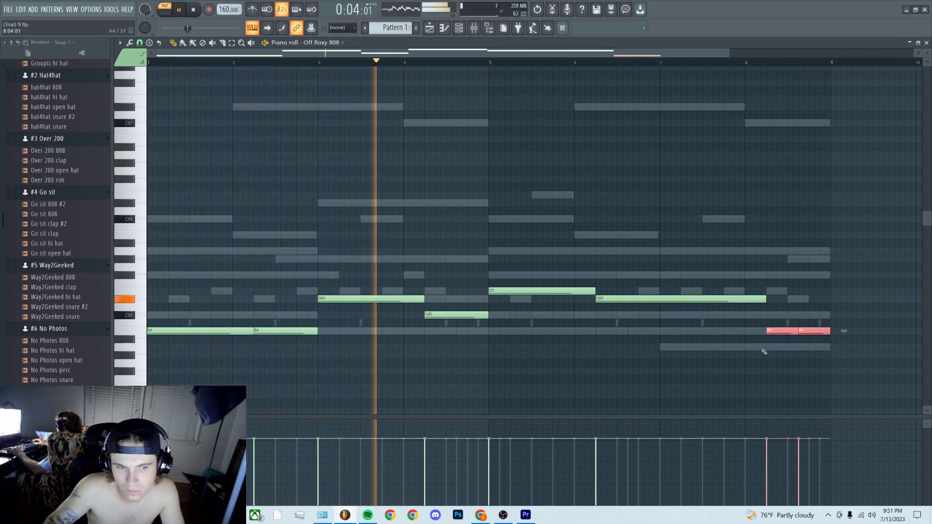
pyautogui.press('Up')
pyautogui.press('Up')
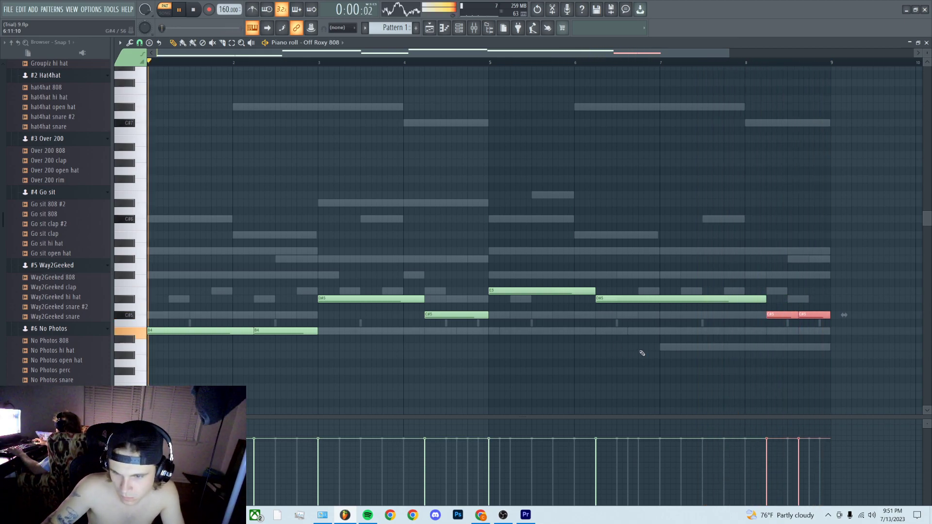
# Close the 808 piano roll, hide the channel rack and show the mixer over the playlist.
pyautogui.click(927, 42)
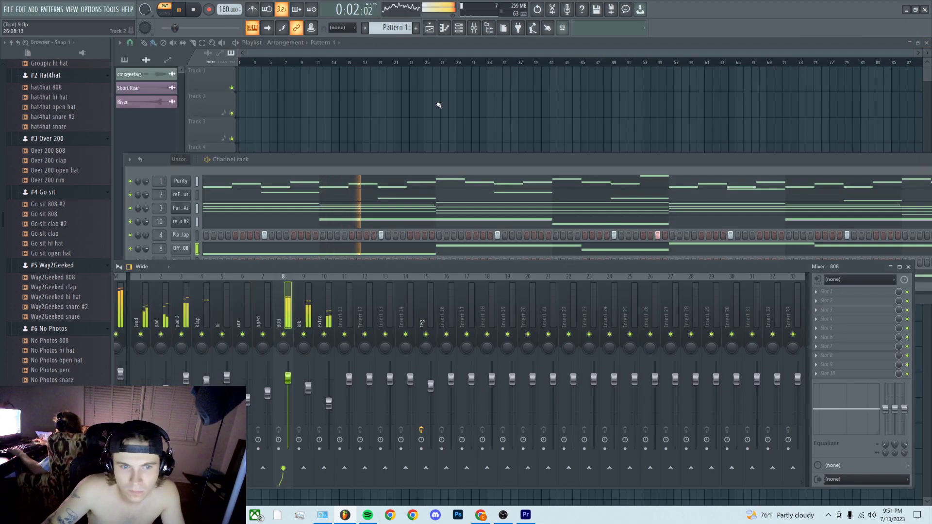
pyautogui.press('F12')
pyautogui.click(462, 28)
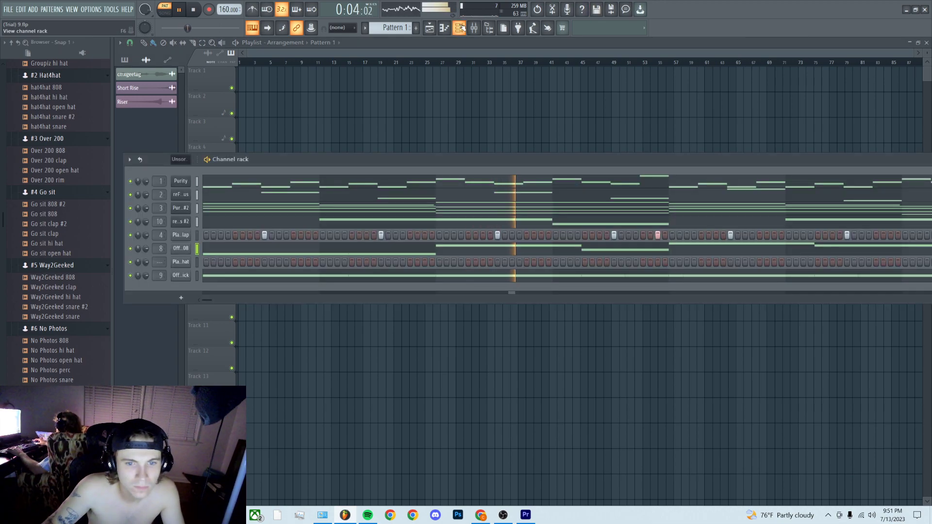
pyautogui.click(461, 28)
pyautogui.click(474, 27)
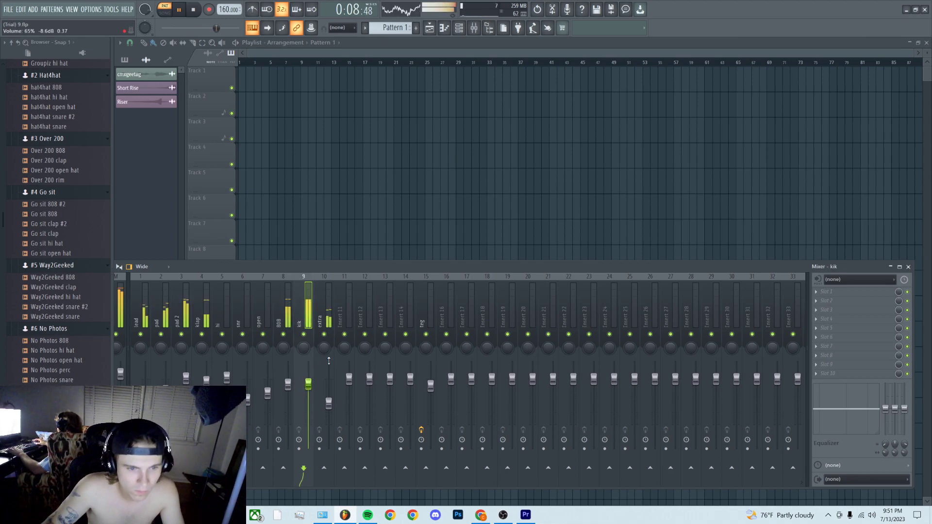
# Add the No Photos open hat sample as a new channel with a hit on the first step, routed to mixer track 7.
pyautogui.click(503, 27)
pyautogui.click(459, 28)
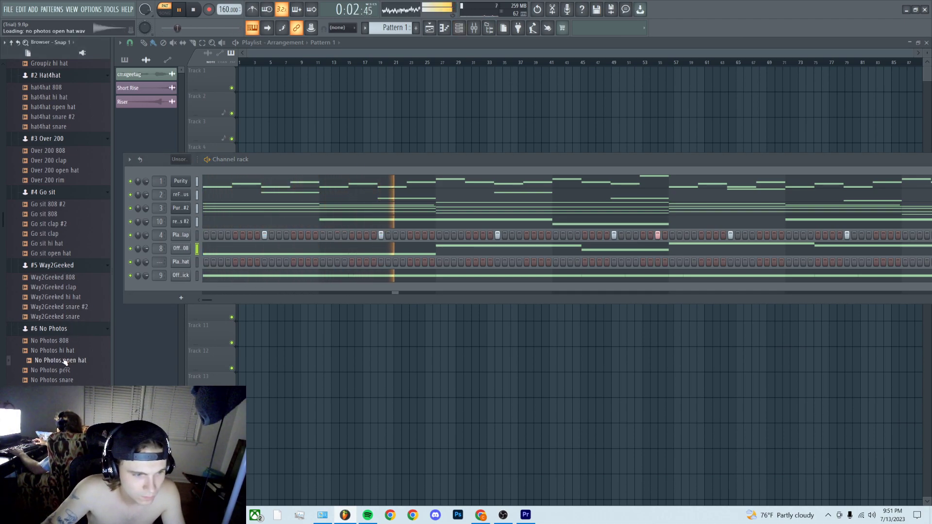
pyautogui.moveTo(161, 285); pyautogui.dragTo(193, 291)
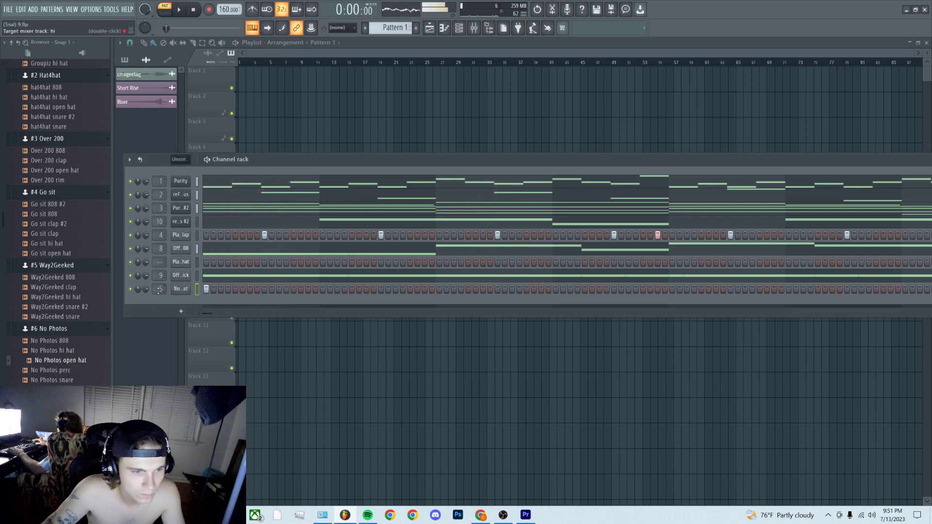
pyautogui.press('space')
pyautogui.press('F9')
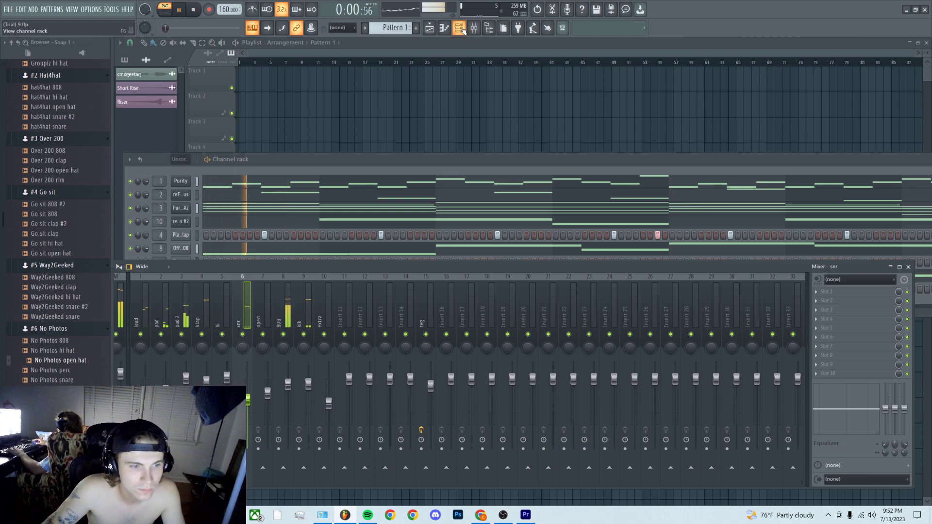
pyautogui.click(267, 165)
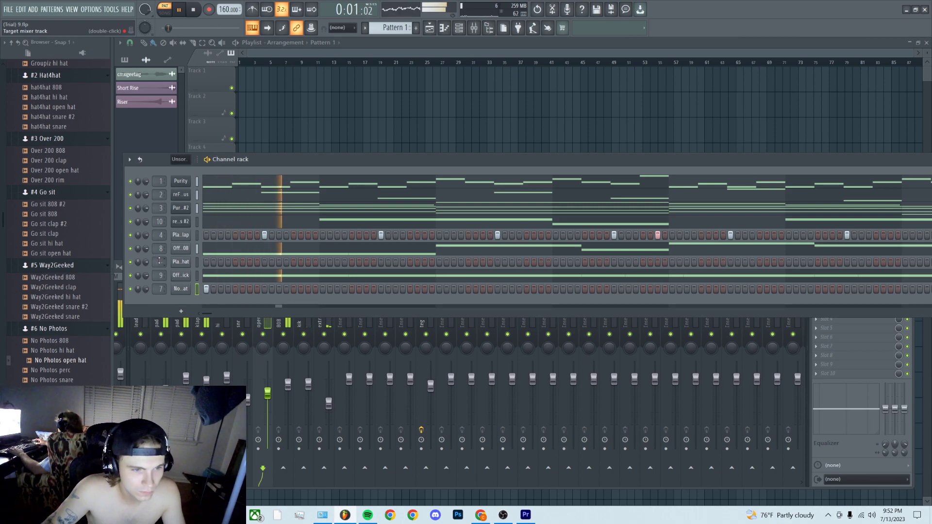
pyautogui.rightClick(184, 265)
pyautogui.click(301, 270)
pyautogui.press('space')
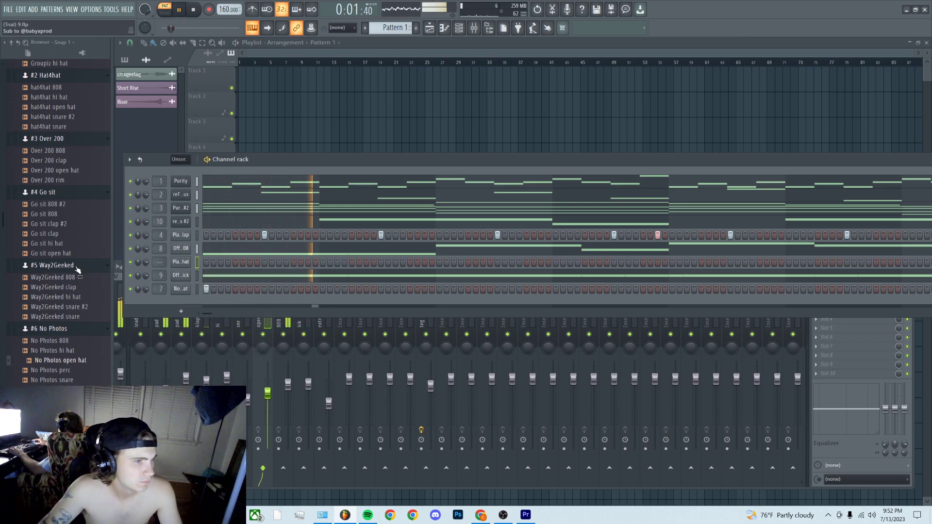
pyautogui.press('space')
pyautogui.press('space')
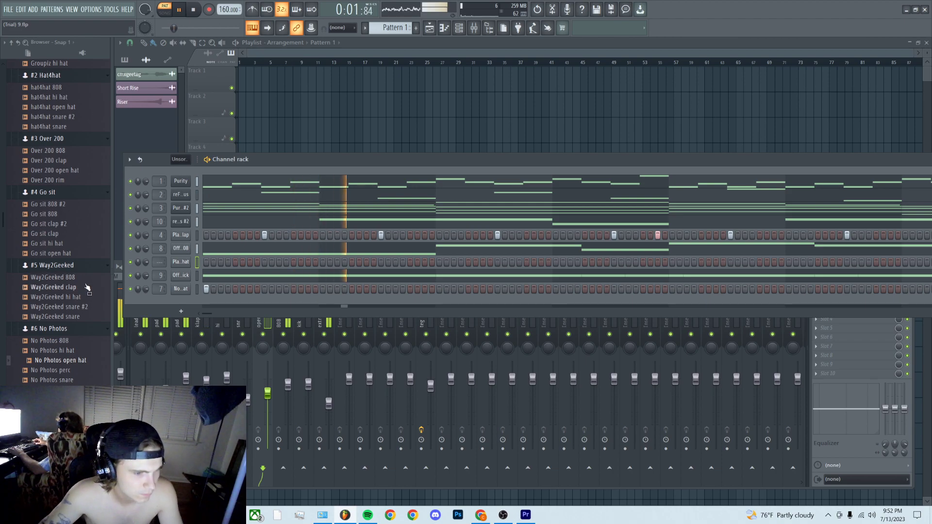
# Open the open hat's piano roll, replay the pattern against it and return to the channel rack.
pyautogui.scroll(-4, 87, 289)
pyautogui.rightClick(174, 289)
pyautogui.click(216, 289)
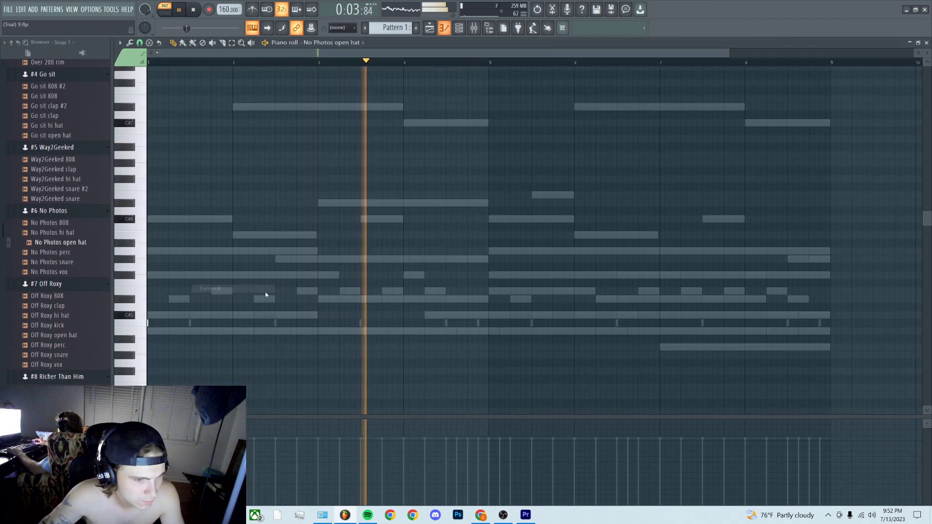
pyautogui.press('space')
pyautogui.press('space')
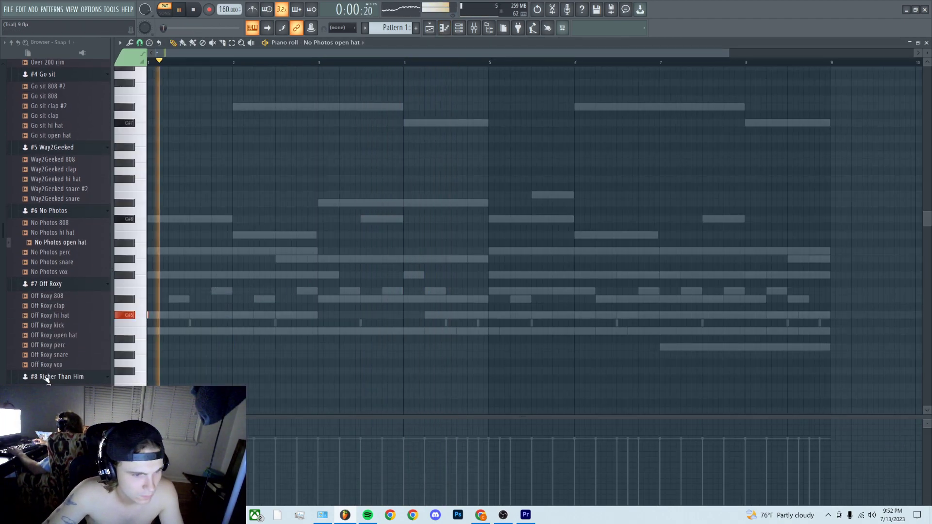
pyautogui.press('space')
pyautogui.press('space')
pyautogui.click(925, 42)
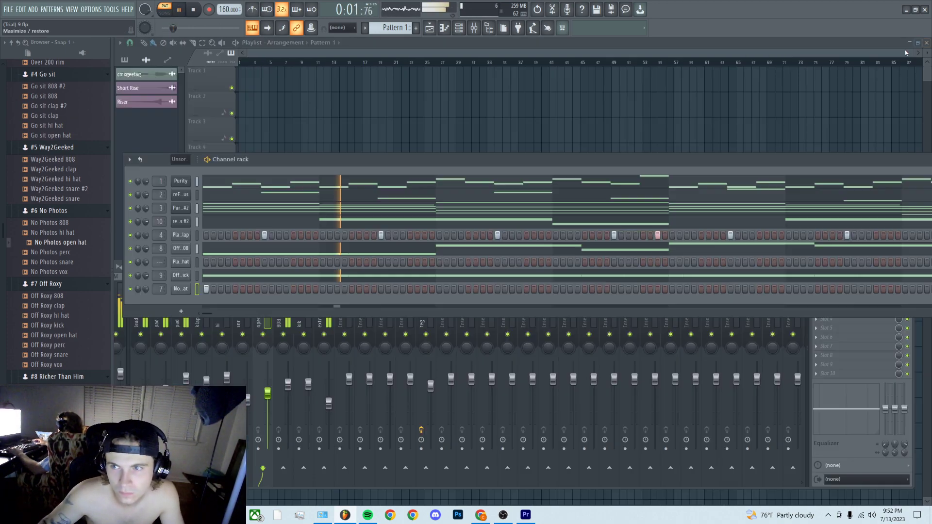
# Lower the volume of the open hat's mixer track while replaying the start of the pattern.
pyautogui.press('space')
pyautogui.press('space')
pyautogui.press('space')
pyautogui.press('space')
pyautogui.moveTo(268, 394); pyautogui.dragTo(269, 400)
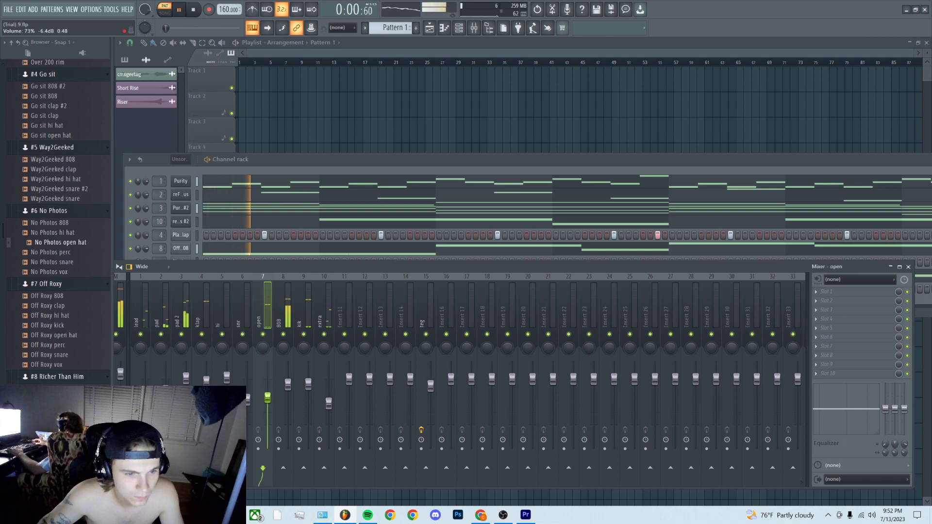
pyautogui.press('space')
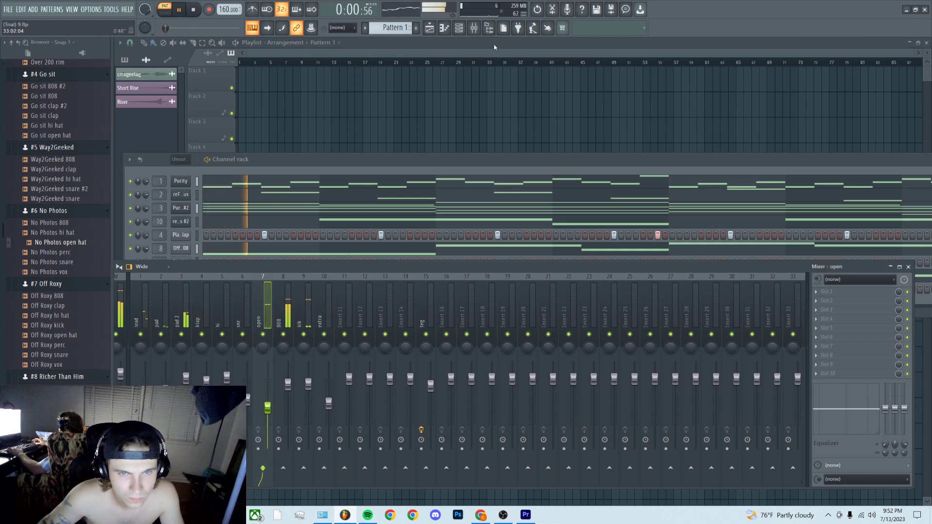
# Find the Playin It Cool hi hat sample in the browser, audition it and bring the channel rack back up.
pyautogui.click(204, 102)
pyautogui.scroll(-4, 68, 306)
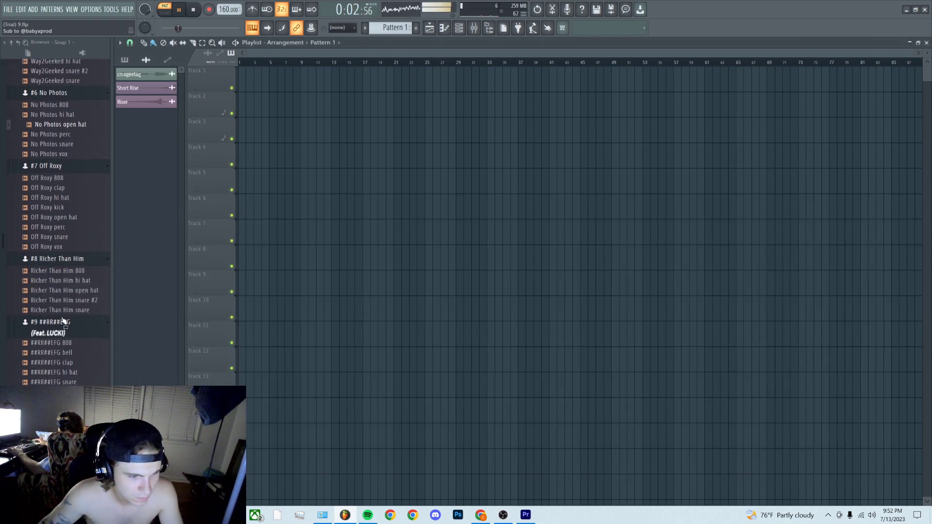
pyautogui.scroll(-4, 64, 319)
pyautogui.scroll(-4, 67, 328)
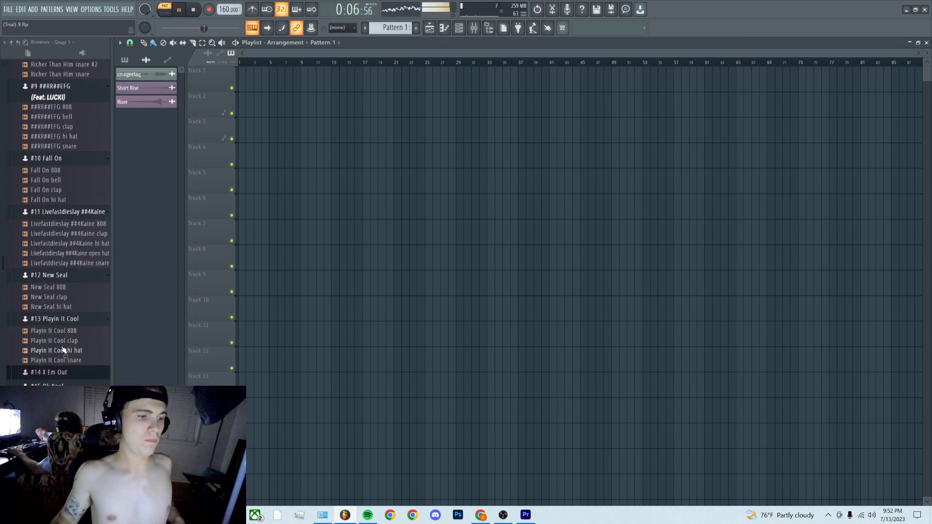
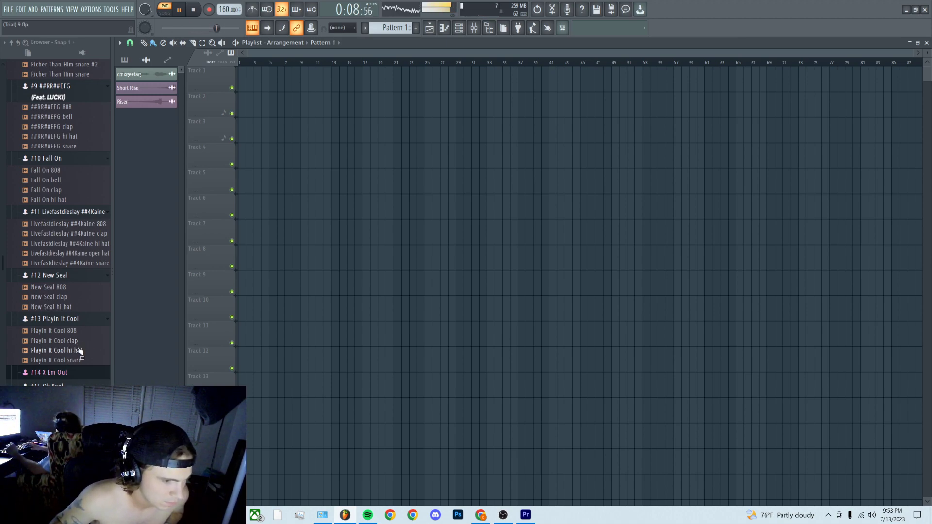
pyautogui.click(73, 353)
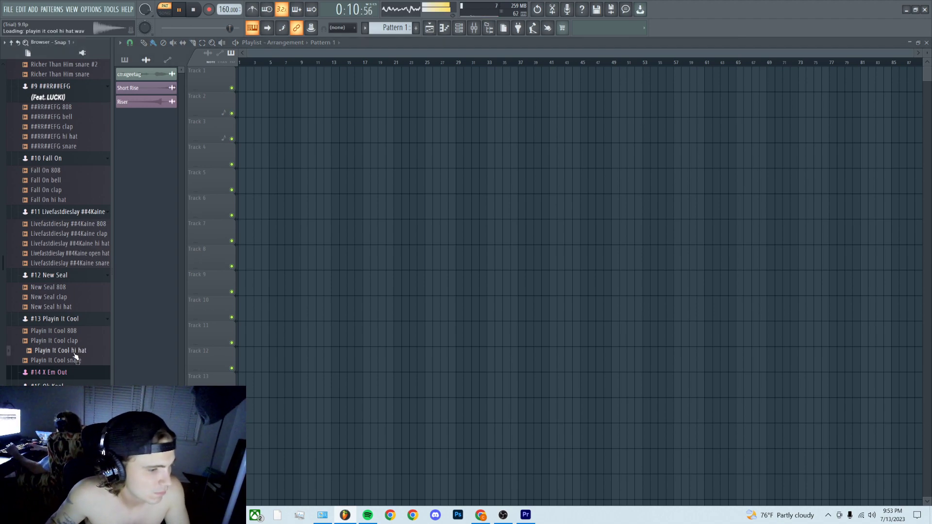
pyautogui.click(458, 30)
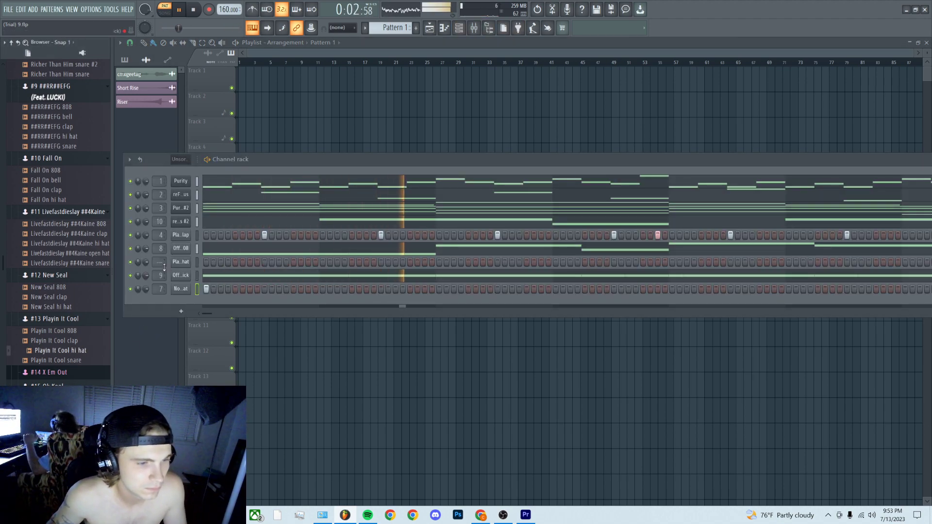
# Look through the MIDI kit folders in the browser for hi hat patterns and expand Hi Hats inside Snare Midi.
pyautogui.scroll(-20, 78, 352)
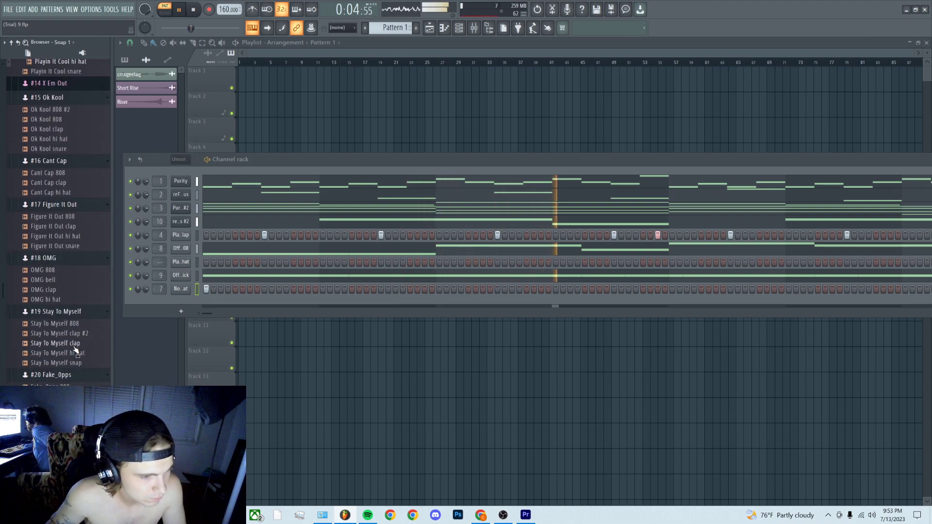
pyautogui.scroll(-15, 73, 350)
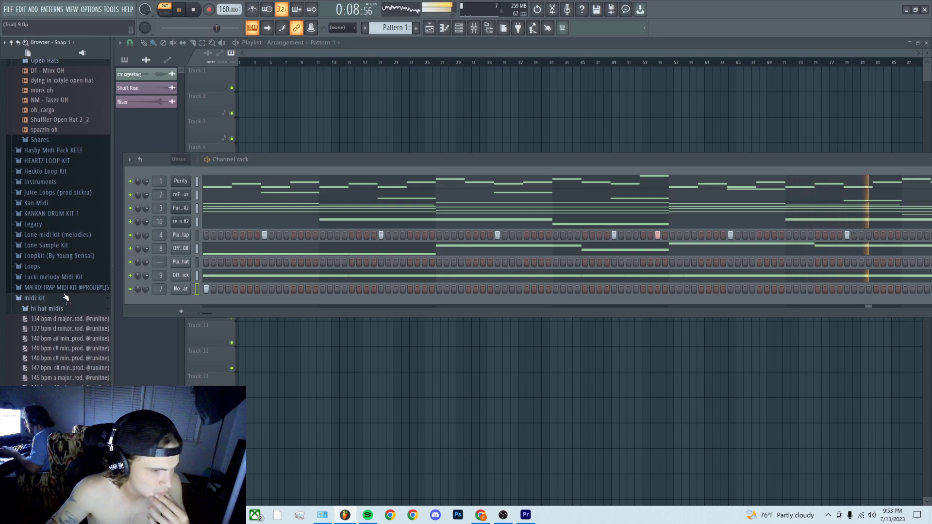
pyautogui.click(63, 279)
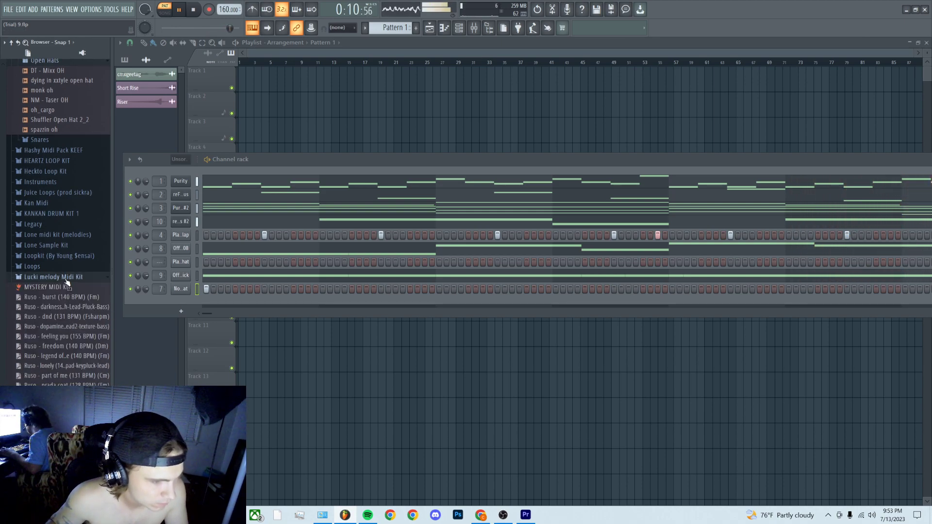
pyautogui.scroll(2, 66, 283)
pyautogui.click(56, 263)
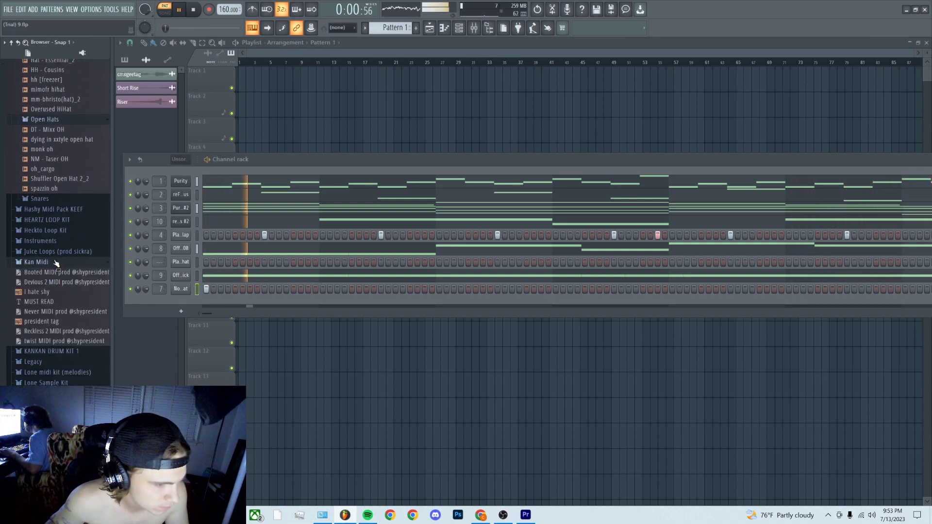
pyautogui.click(56, 262)
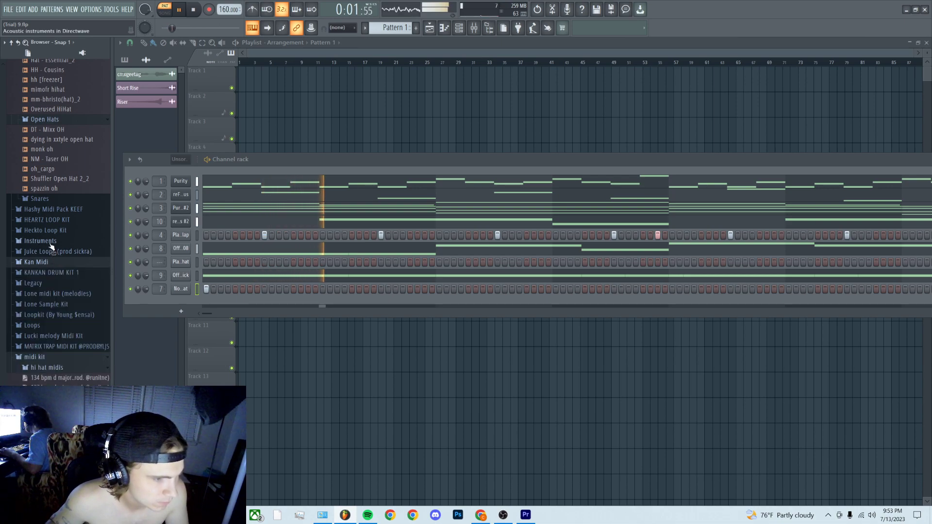
pyautogui.click(50, 210)
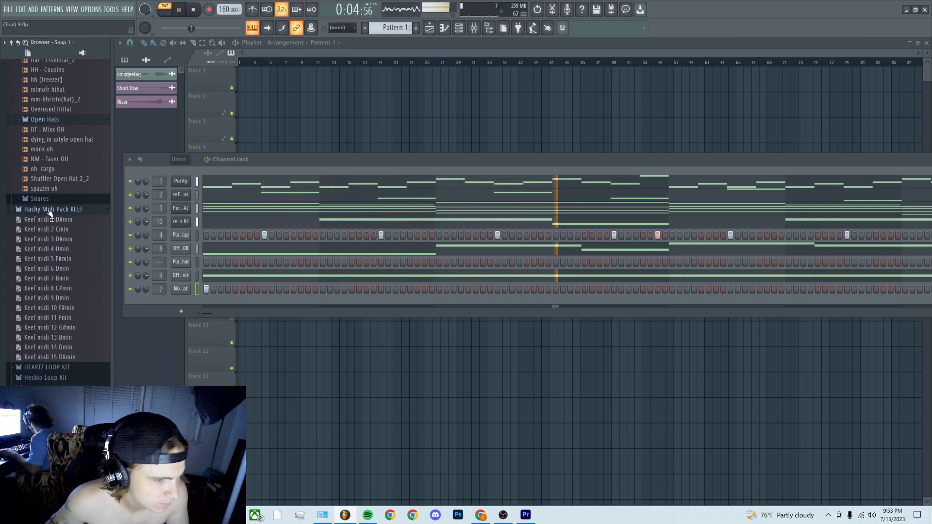
pyautogui.click(49, 212)
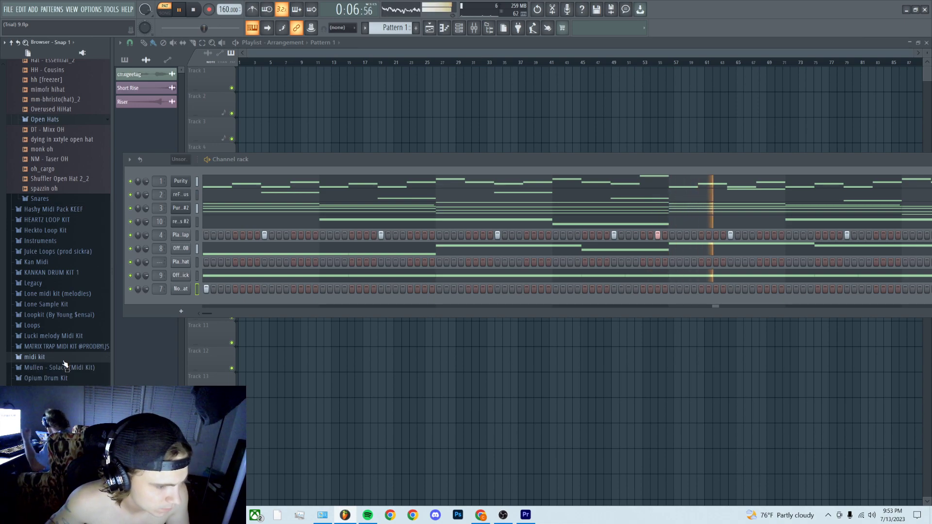
pyautogui.click(65, 367)
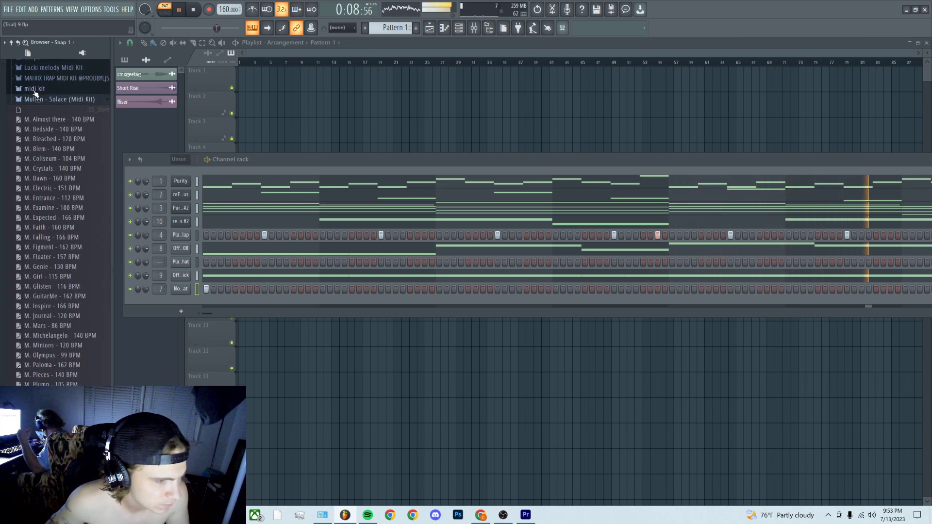
pyautogui.click(34, 99)
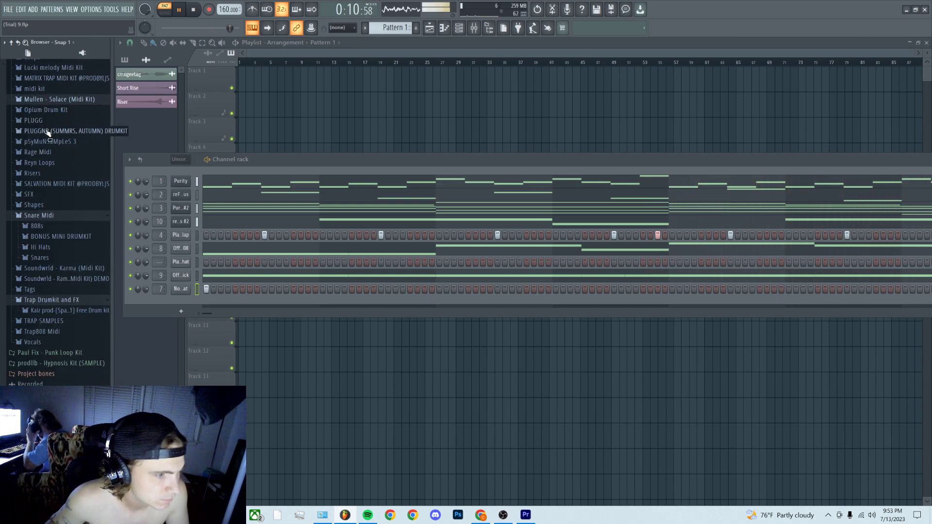
pyautogui.click(59, 247)
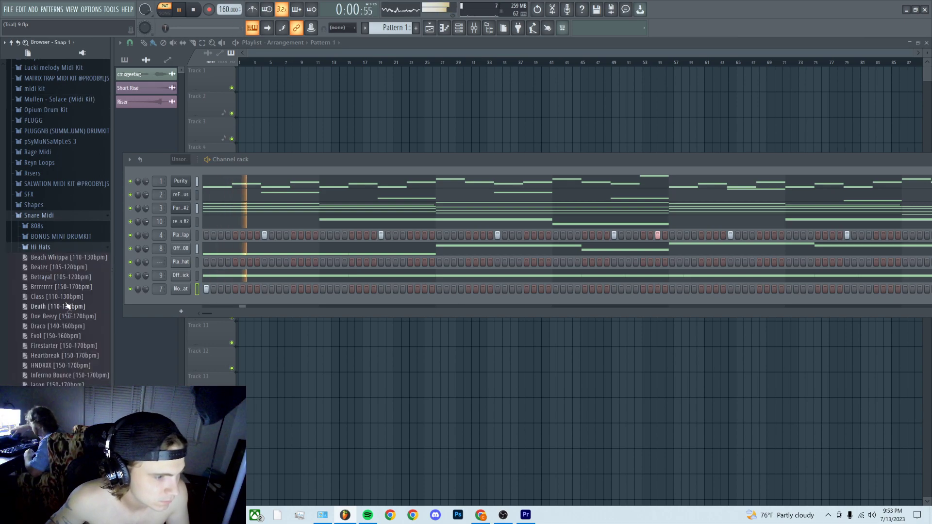
# Try the Death and Doe Beezy MIDI patterns on the Playin It Cool hi hat channel and settle on Firestarter.
pyautogui.moveTo(54, 307); pyautogui.dragTo(222, 265)
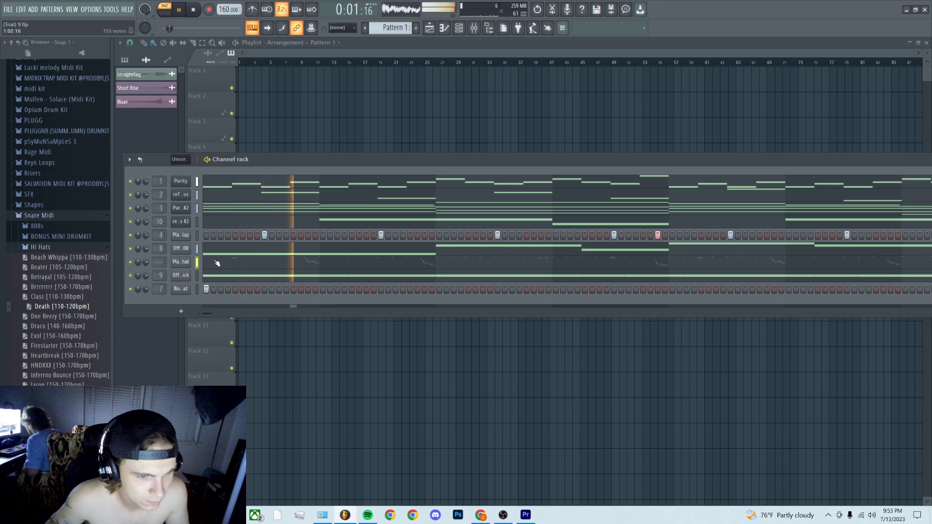
pyautogui.moveTo(60, 316); pyautogui.dragTo(230, 262)
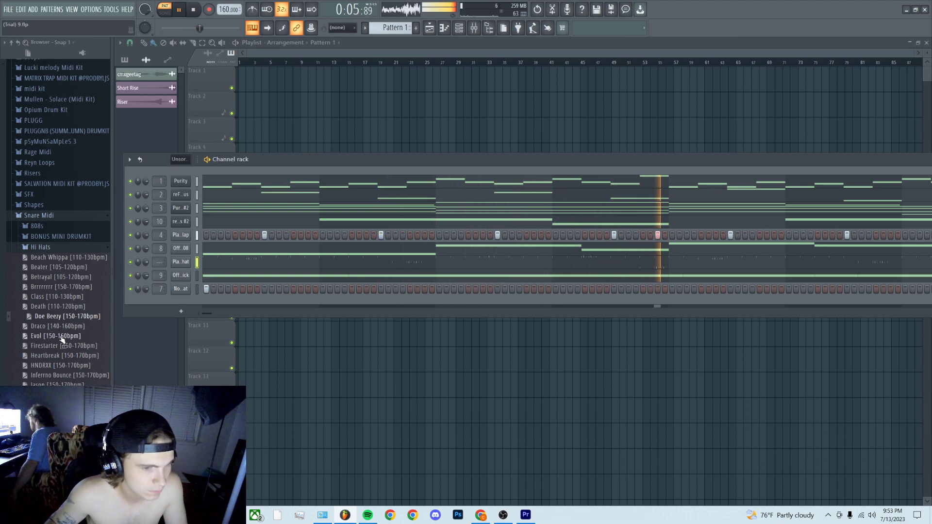
pyautogui.moveTo(62, 345); pyautogui.dragTo(250, 268)
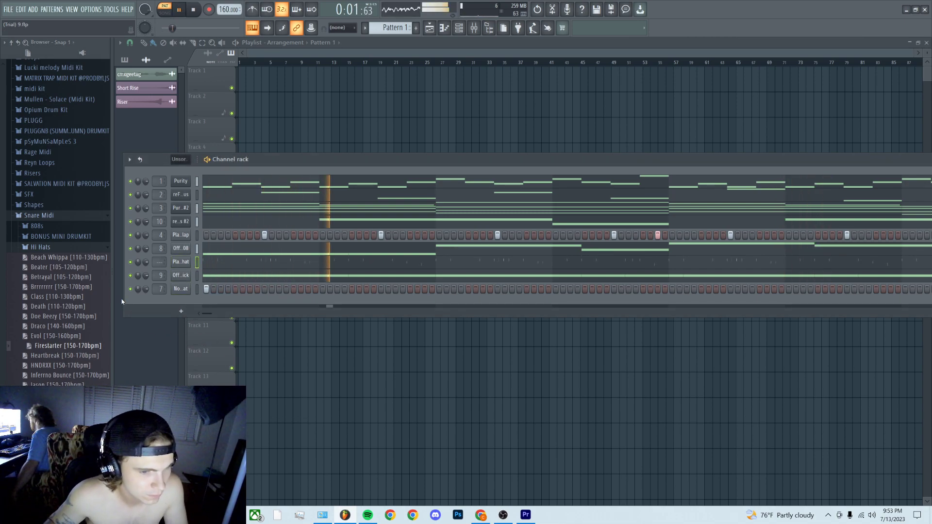
# Open the hi hat channel's piano roll, test all its notes one semitone higher and restore their pitch.
pyautogui.rightClick(181, 261)
pyautogui.click(192, 260)
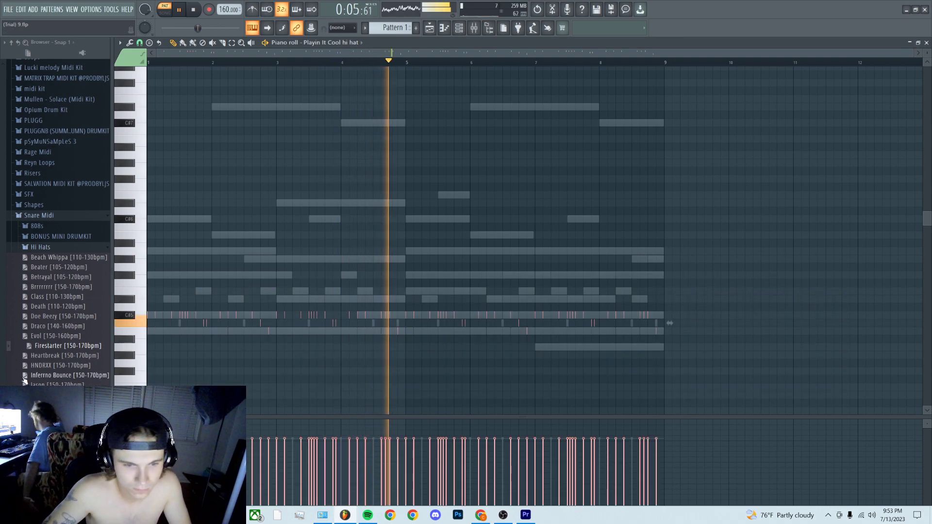
pyautogui.hotkey('shift', 'Up')
pyautogui.hotkey('shift', 'Up')
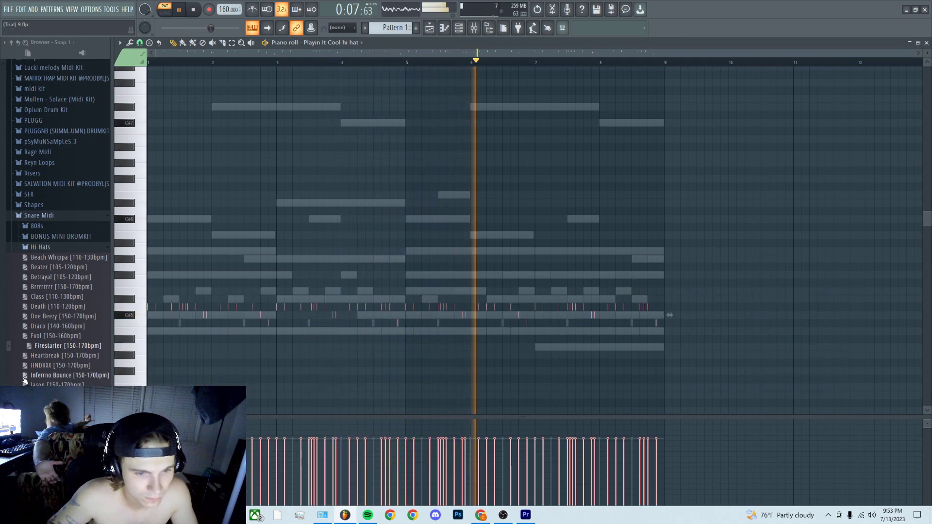
pyautogui.hotkey('shift', 'Down')
pyautogui.hotkey('shift', 'Down')
# Lower the hi hat notes below the main row by one semitone, and the lowest row by another to A4.
pyautogui.moveTo(702, 324); pyautogui.dragTo(150, 354)
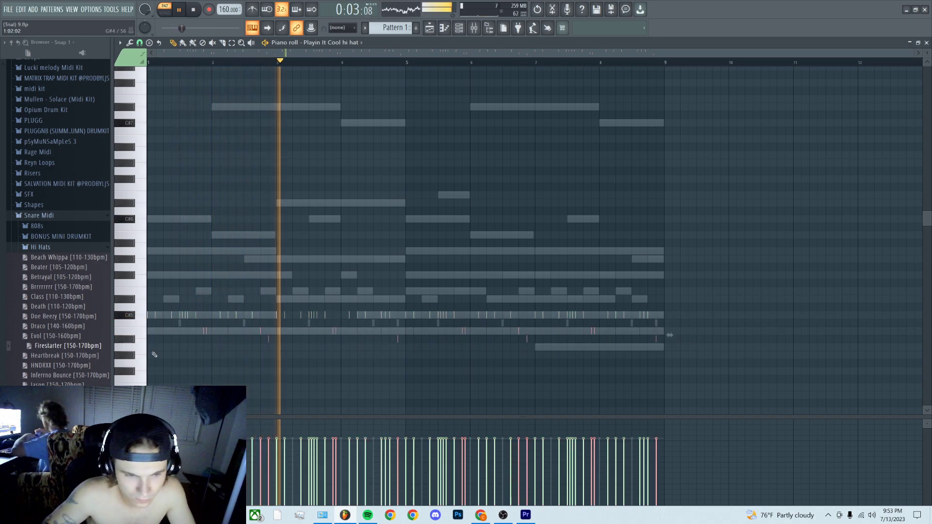
pyautogui.moveTo(699, 352); pyautogui.dragTo(485, 335)
pyautogui.hotkey('shift', 'Down')
pyautogui.hotkey('ctrl', 'd')
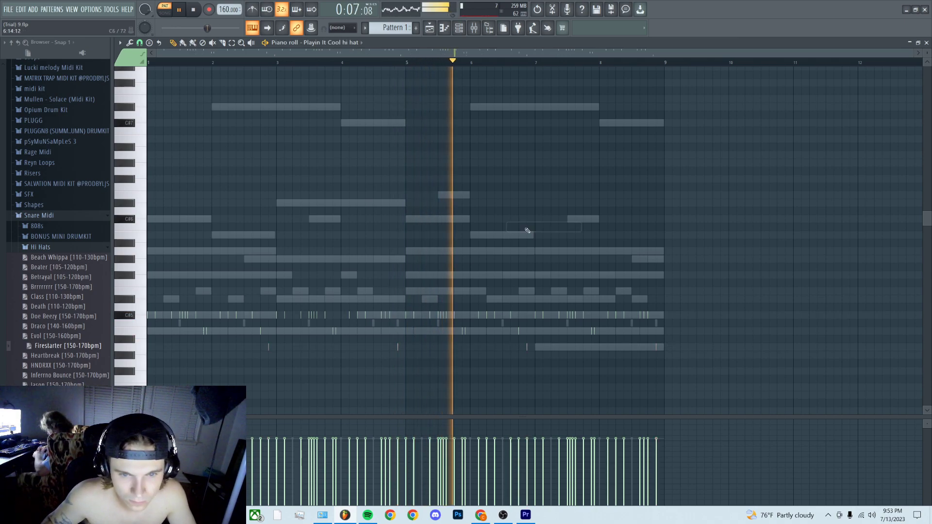
# Route the Playin It Cool hi hat channel to mixer track 5 and lower that track's volume slightly.
pyautogui.press('F7')
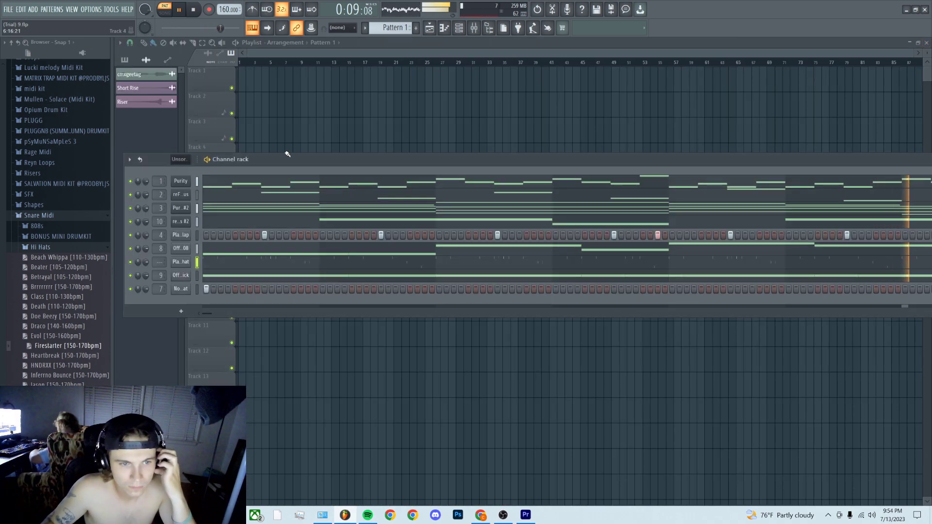
pyautogui.scroll(1, 157, 263)
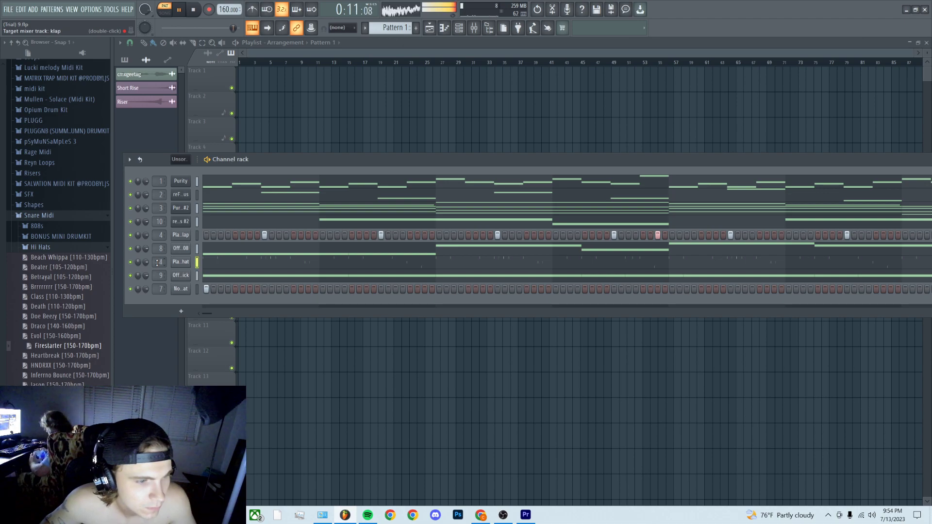
pyautogui.doubleClick(159, 262)
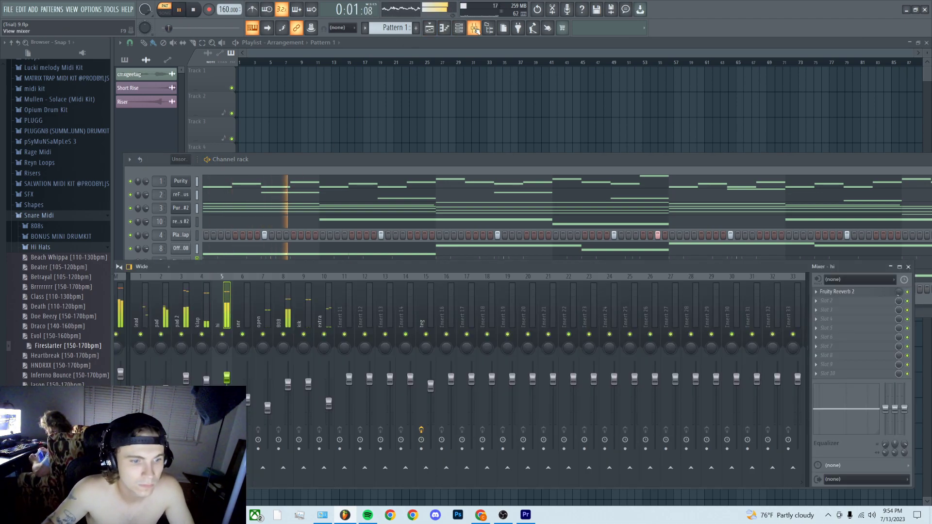
pyautogui.moveTo(227, 377); pyautogui.dragTo(226, 382)
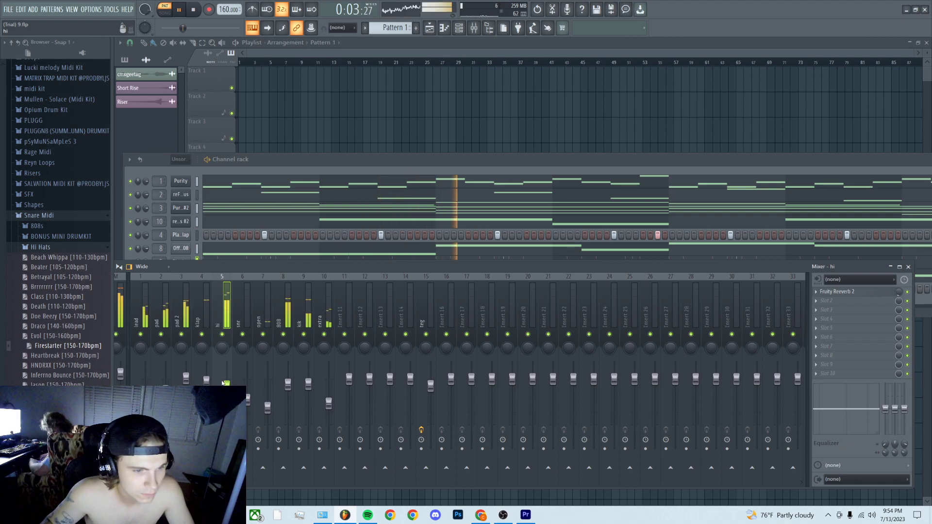
# Rearrange the mixer and channel rack windows so that the rack sits above the mixer faders.
pyautogui.click(402, 164)
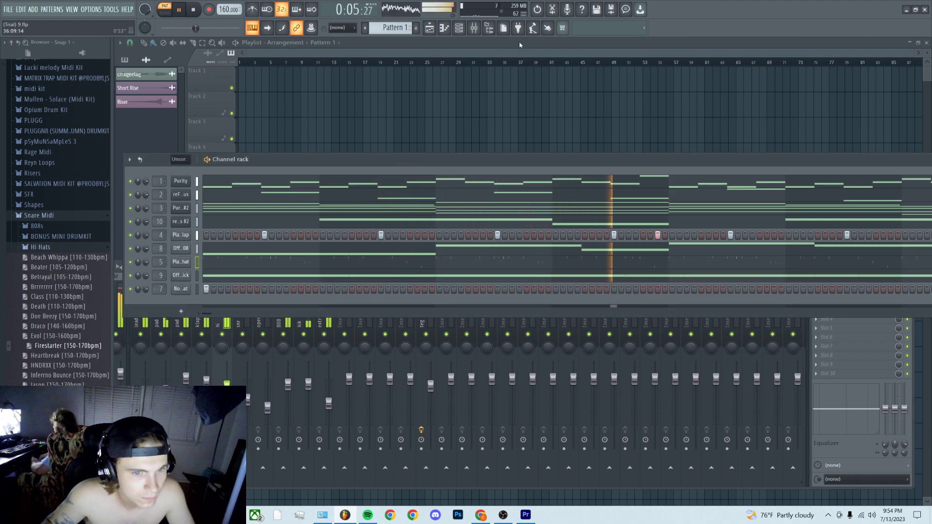
pyautogui.click(519, 63)
pyautogui.click(473, 30)
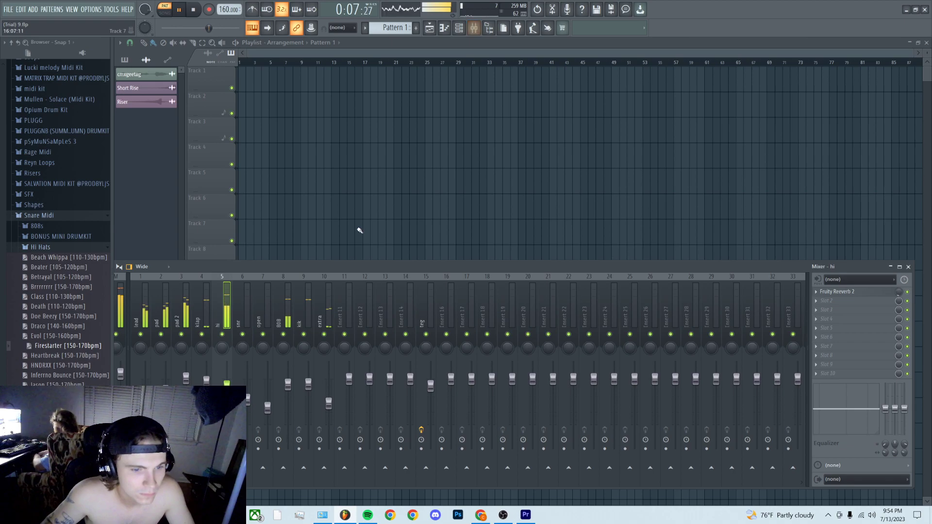
pyautogui.moveTo(352, 268); pyautogui.dragTo(408, 219)
pyautogui.click(458, 28)
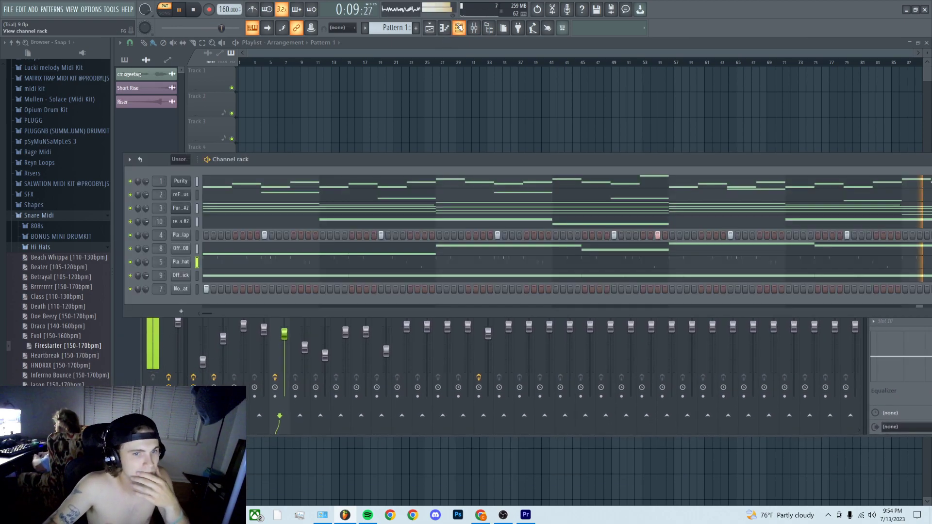
pyautogui.moveTo(412, 164); pyautogui.dragTo(375, 135)
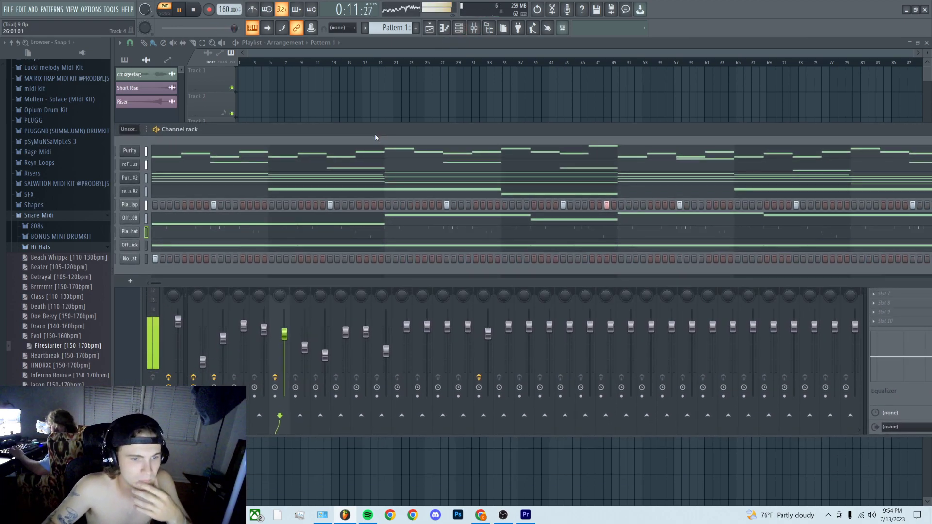
pyautogui.moveTo(312, 133); pyautogui.dragTo(361, 133)
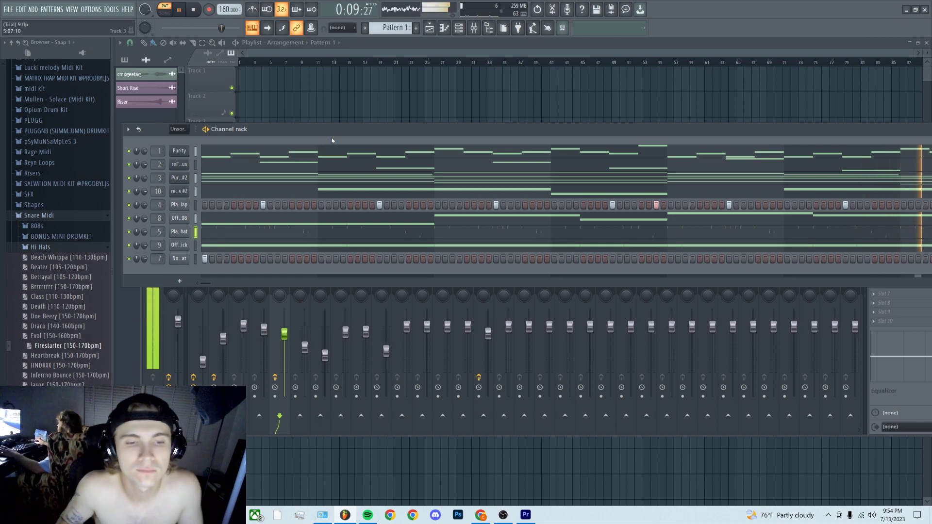
# Try copying the Purity notes from Pattern 1 onto the reFX Nexus channel in Pattern 2.
pyautogui.rightClick(186, 151)
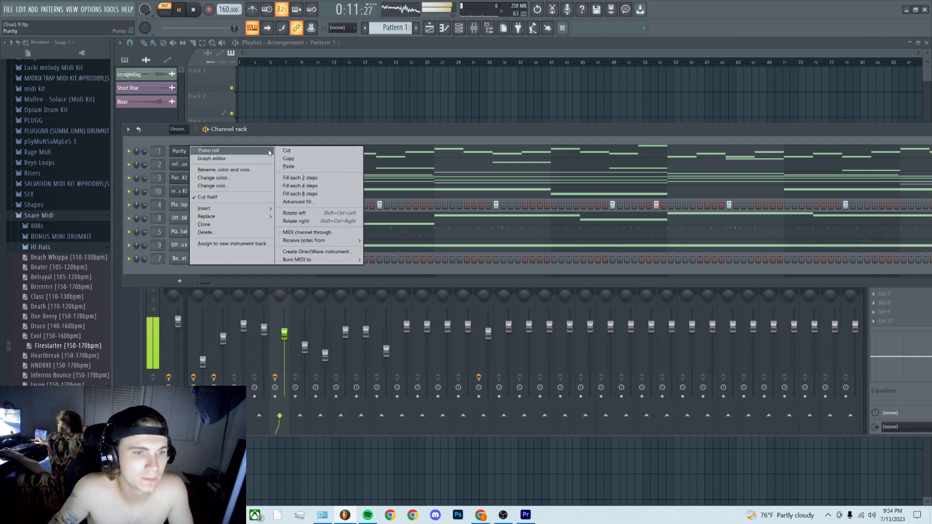
pyautogui.press('Escape')
pyautogui.scroll(-1, 392, 29)
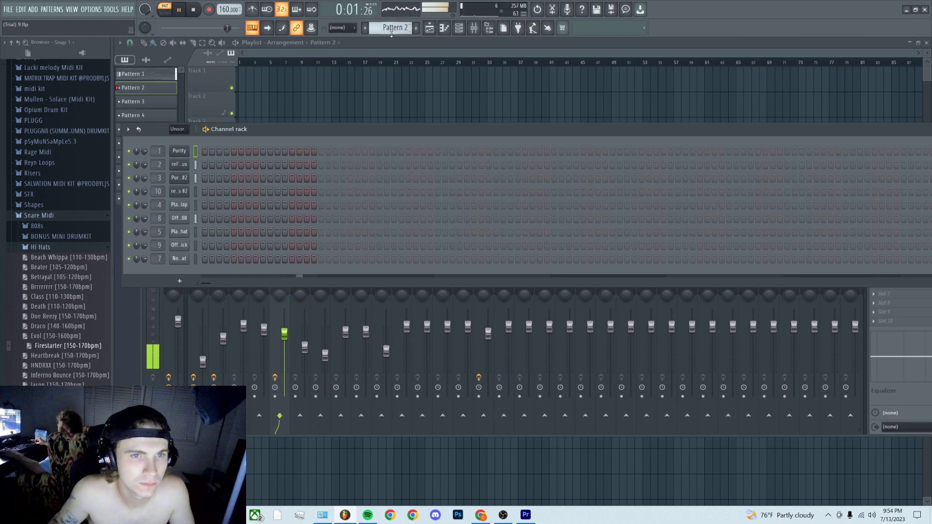
pyautogui.rightClick(192, 172)
pyautogui.press('Escape')
# Move the reFX Nexus notes from Pattern 1 to the same channel in Pattern 2.
pyautogui.scroll(1, 392, 28)
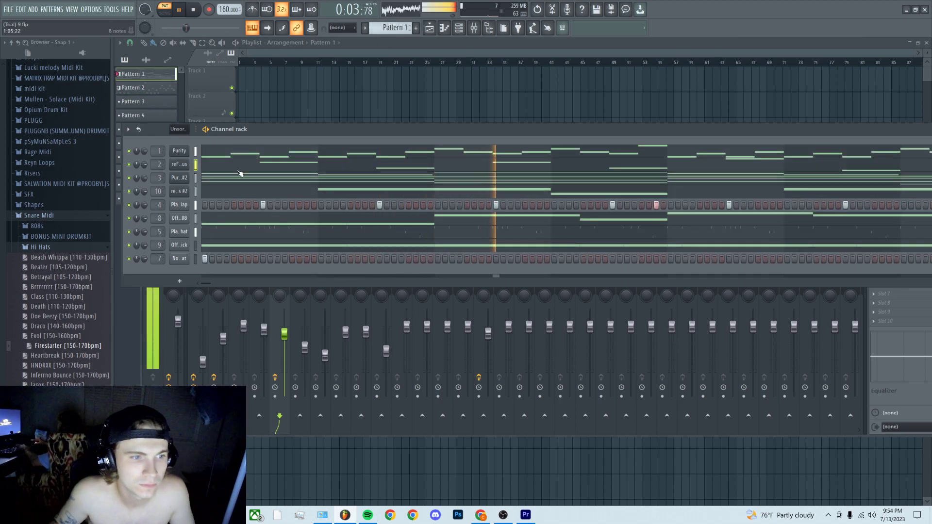
pyautogui.rightClick(190, 161)
pyautogui.press('Escape')
pyautogui.scroll(-1, 388, 27)
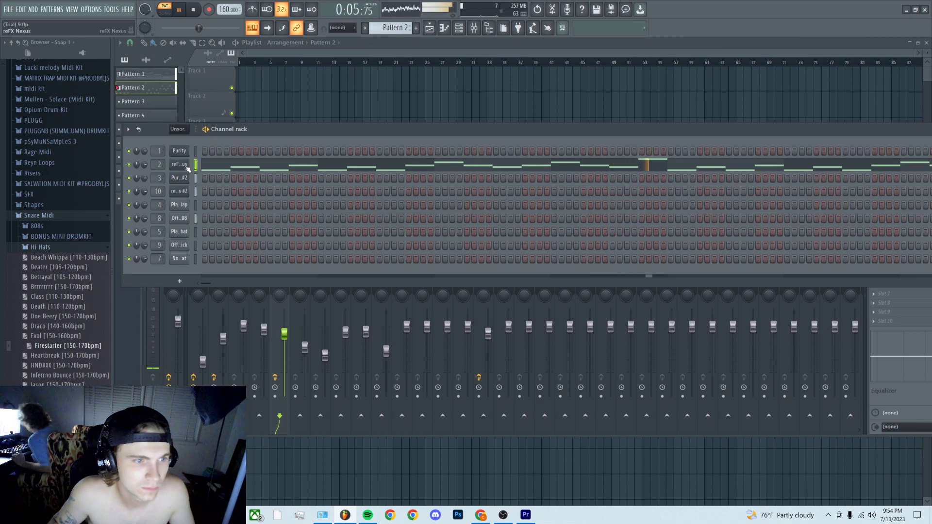
pyautogui.rightClick(191, 161)
pyautogui.click(287, 180)
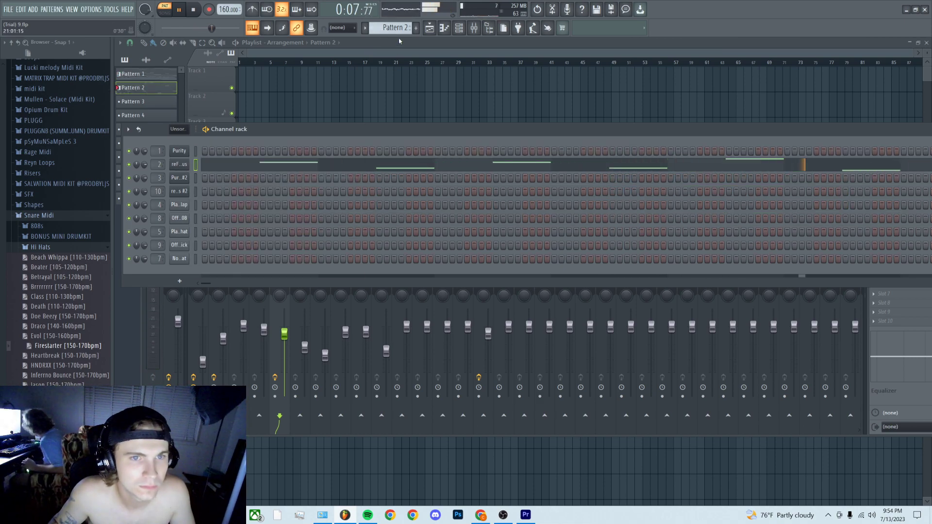
pyautogui.scroll(1, 394, 28)
pyautogui.press('space')
pyautogui.rightClick(191, 161)
pyautogui.click(288, 162)
# Move the Purity #2 notes from Pattern 1 to the same channel in Pattern 3.
pyautogui.rightClick(193, 177)
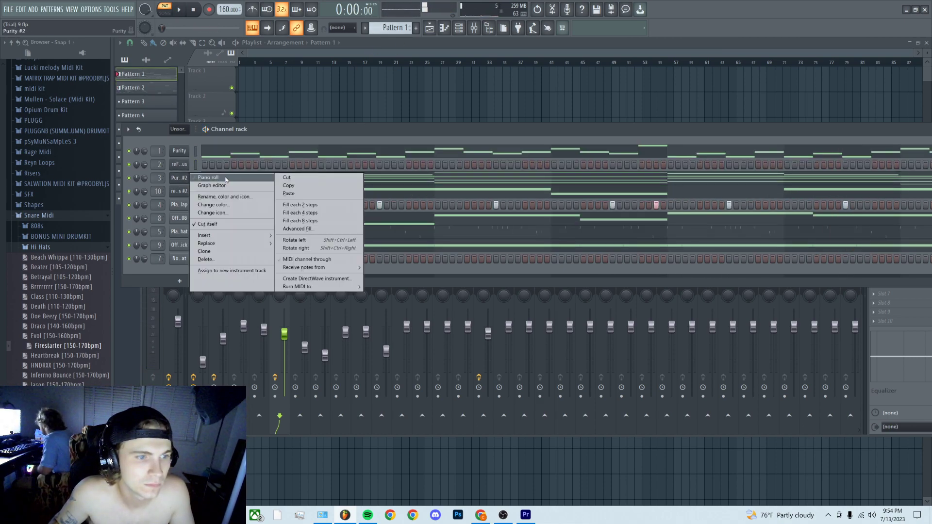
pyautogui.click(289, 185)
pyautogui.click(133, 101)
pyautogui.rightClick(184, 173)
pyautogui.click(287, 192)
pyautogui.click(133, 73)
pyautogui.rightClick(193, 177)
pyautogui.click(288, 179)
# Move the reFX Nexus #2 notes from Pattern 1 to the same channel in Pattern 4.
pyautogui.rightClick(191, 188)
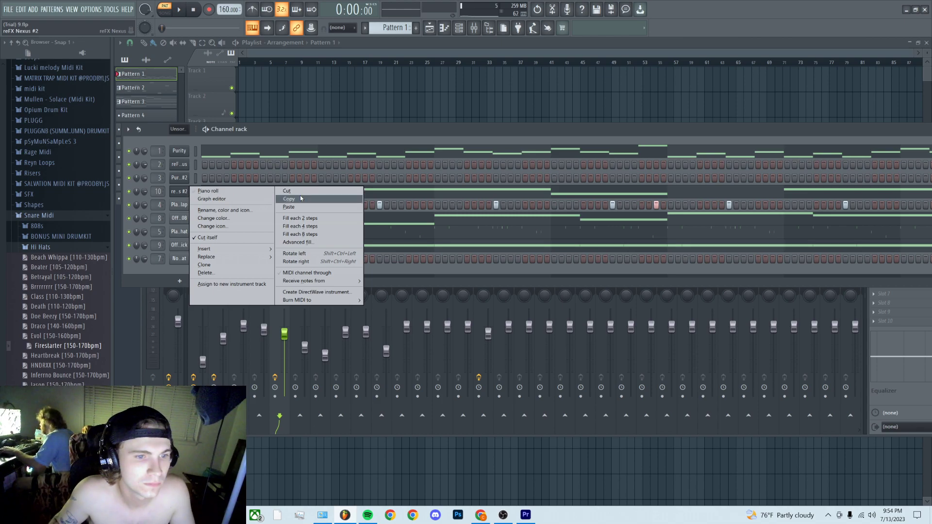
pyautogui.click(301, 199)
pyautogui.click(133, 101)
pyautogui.click(133, 115)
pyautogui.rightClick(187, 191)
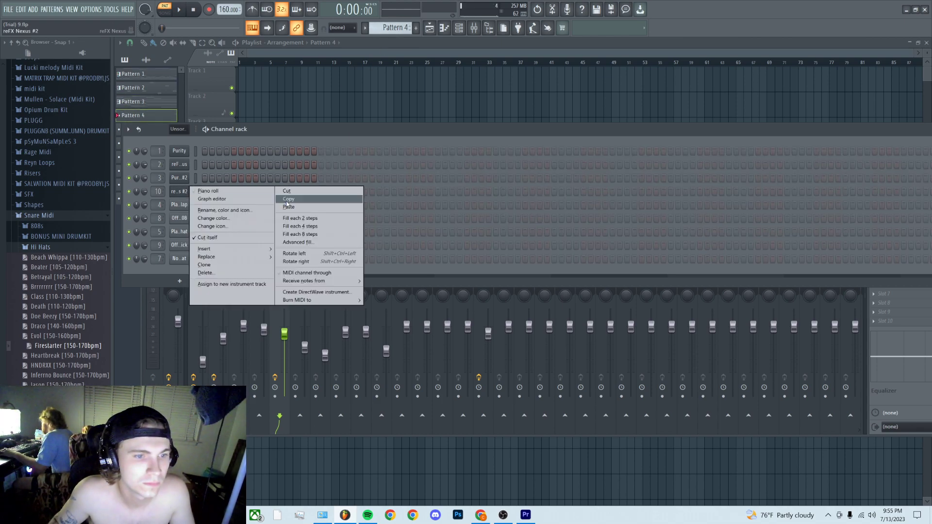
pyautogui.click(289, 206)
pyautogui.scroll(3, 386, 29)
pyautogui.rightClick(188, 186)
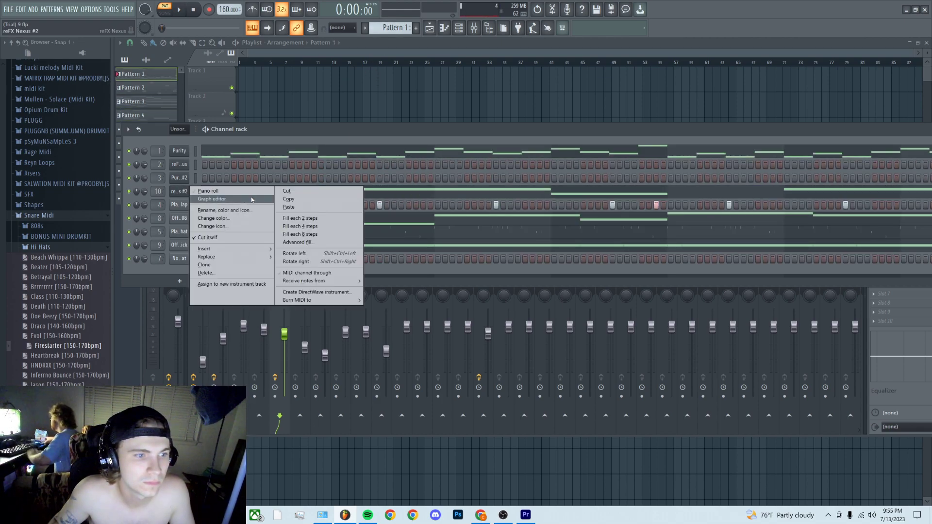
pyautogui.click(284, 189)
# Move the Playin It Cool clap steps from Pattern 1 to Pattern 5.
pyautogui.rightClick(187, 206)
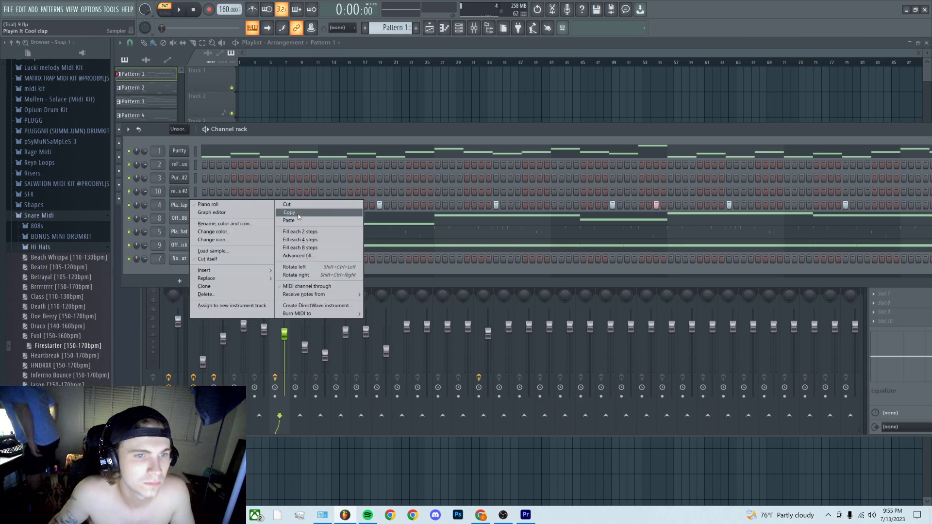
pyautogui.click(299, 216)
pyautogui.scroll(-4, 399, 27)
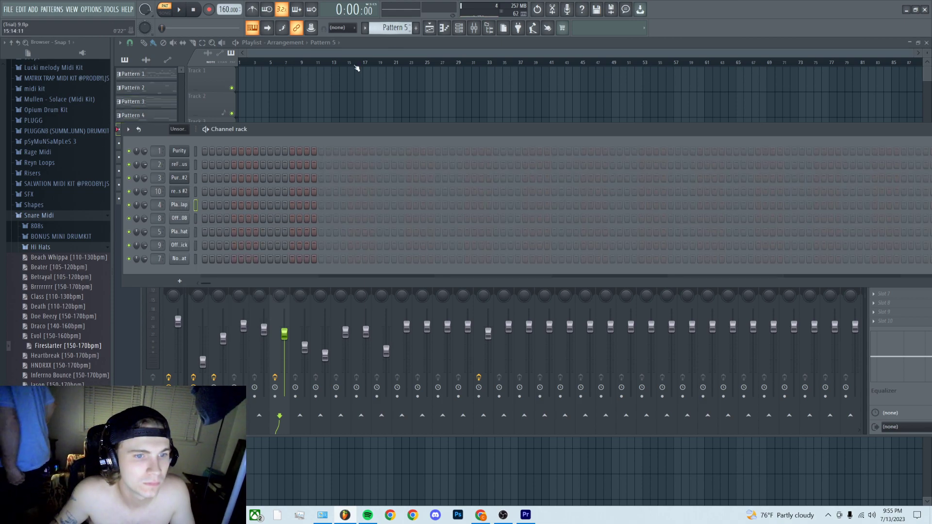
pyautogui.rightClick(182, 208)
pyautogui.click(299, 223)
pyautogui.press('space')
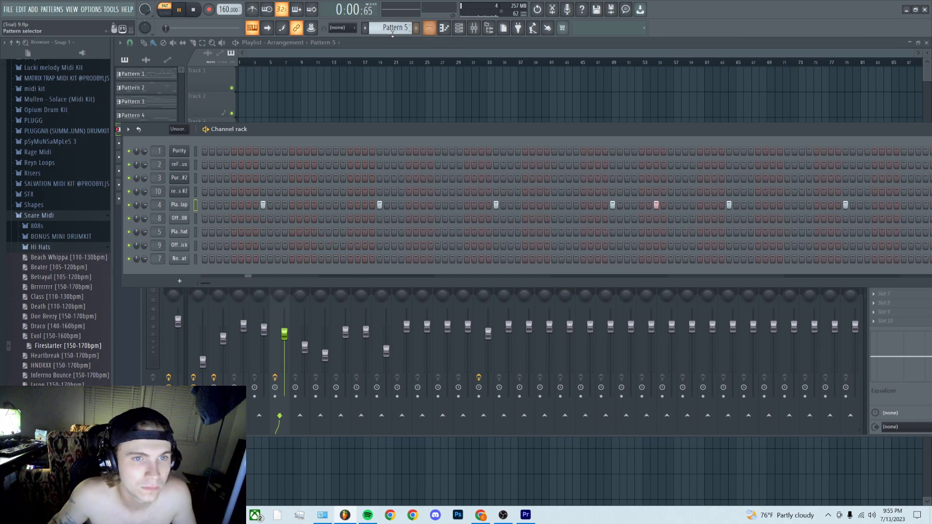
pyautogui.scroll(4, 388, 28)
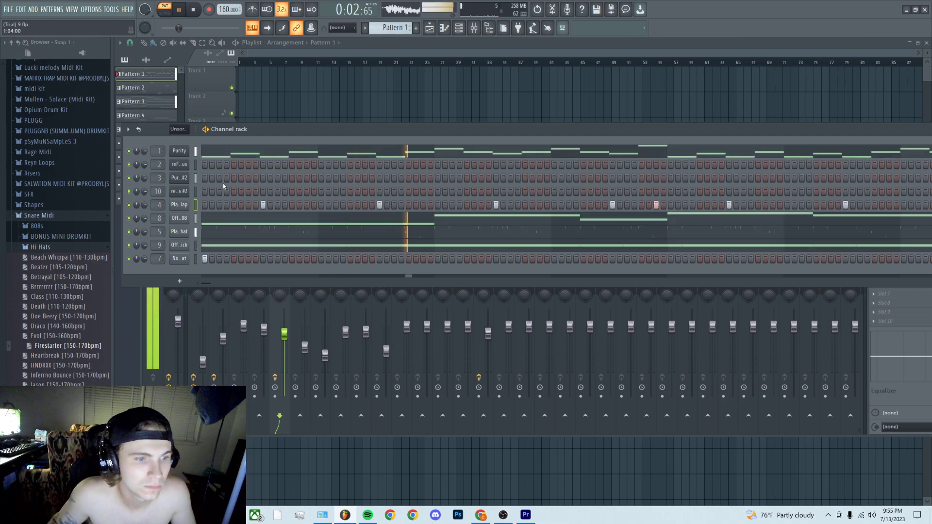
pyautogui.rightClick(187, 207)
pyautogui.click(296, 204)
# Move the Off Roxy 808 notes from Pattern 1 to Pattern 6.
pyautogui.rightClick(190, 220)
pyautogui.click(295, 234)
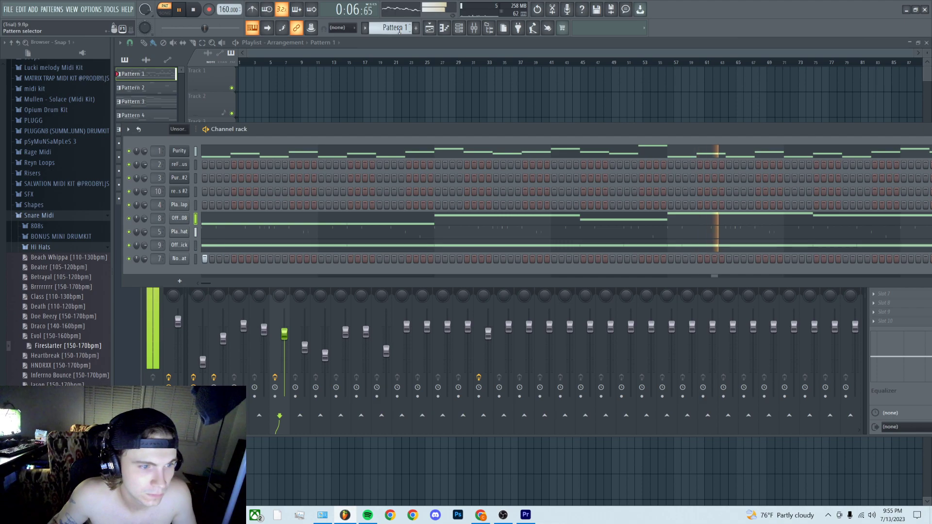
pyautogui.scroll(-5, 399, 30)
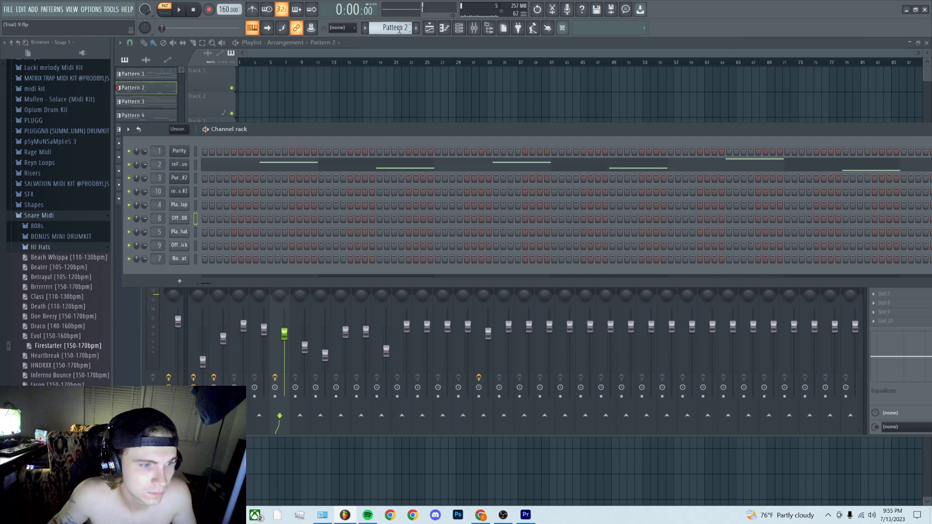
pyautogui.rightClick(182, 221)
pyautogui.click(289, 234)
pyautogui.press('space')
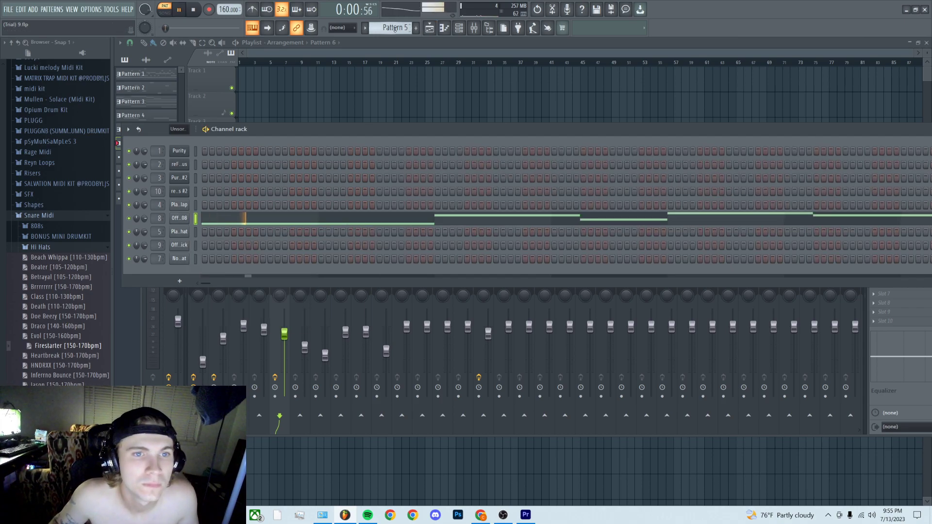
pyautogui.scroll(1, 394, 28)
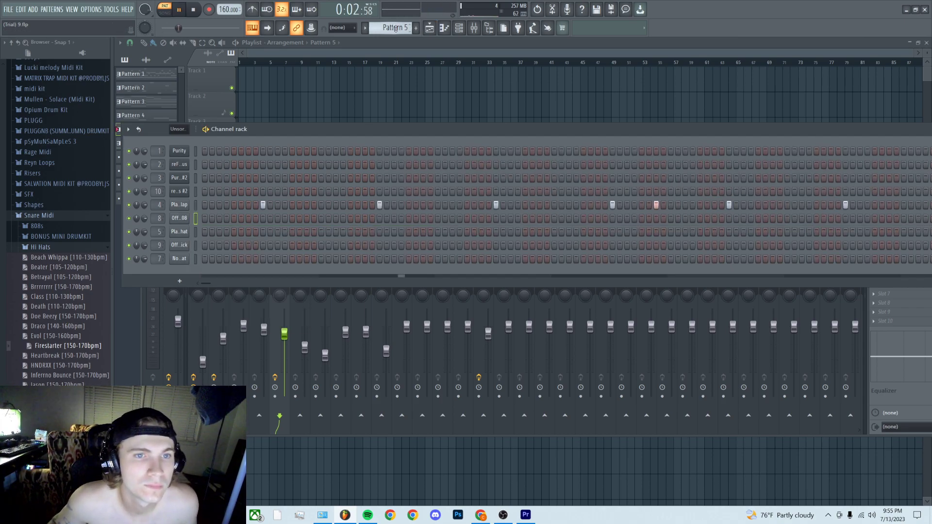
pyautogui.scroll(4, 394, 28)
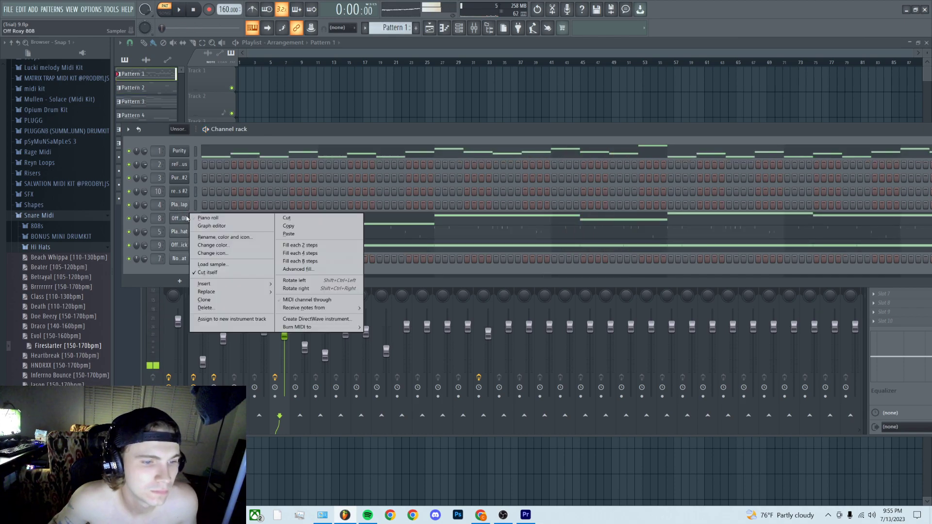
pyautogui.click(287, 218)
# Move the Playin It Cool hi hat notes from Pattern 1 to Pattern 7.
pyautogui.rightClick(179, 231)
pyautogui.click(288, 247)
pyautogui.scroll(-6, 390, 31)
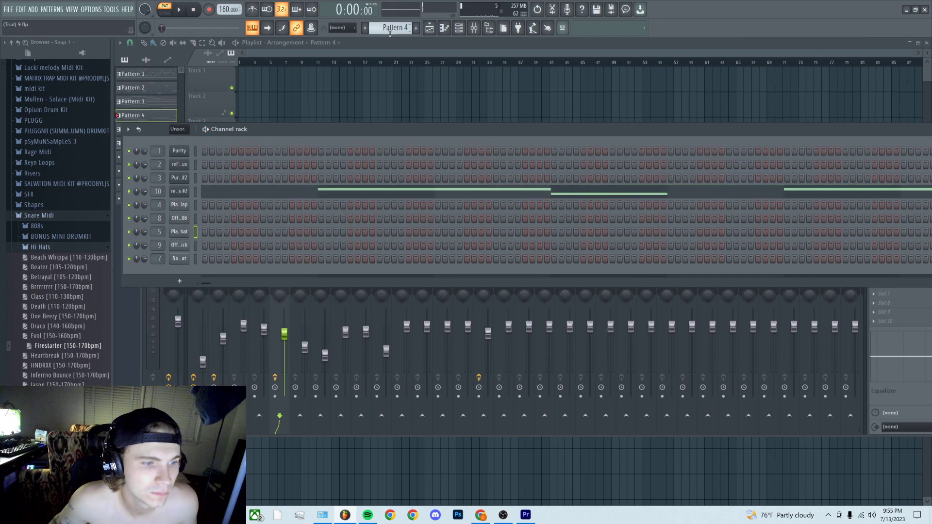
pyautogui.rightClick(186, 230)
pyautogui.click(288, 247)
pyautogui.scroll(4, 386, 29)
pyautogui.scroll(2, 386, 29)
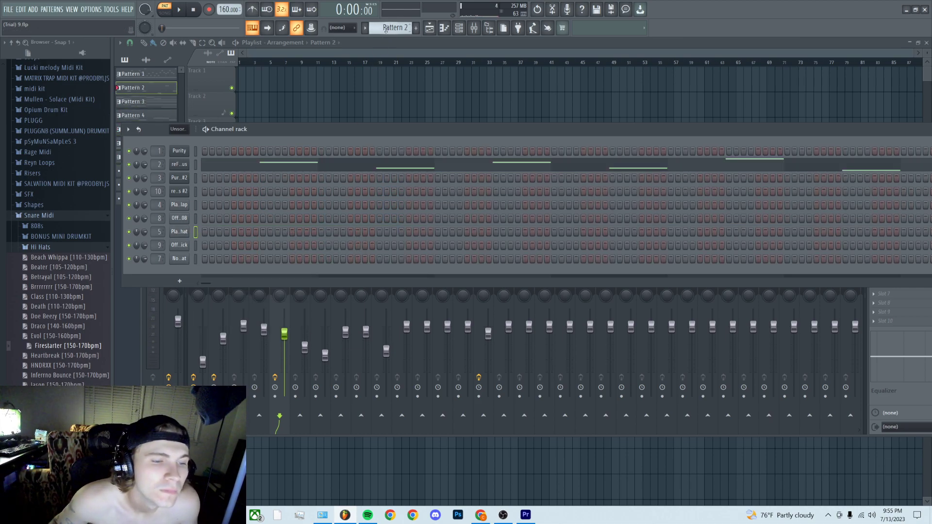
pyautogui.rightClick(190, 237)
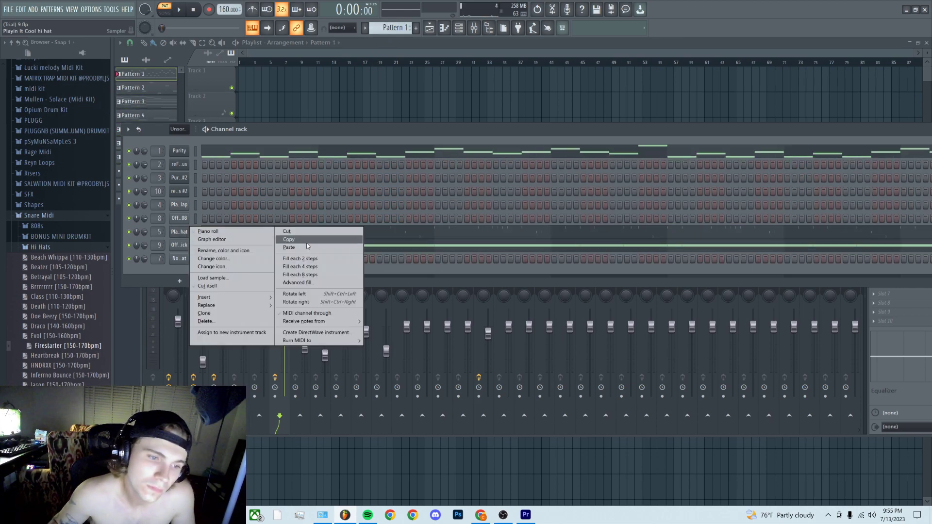
pyautogui.click(290, 232)
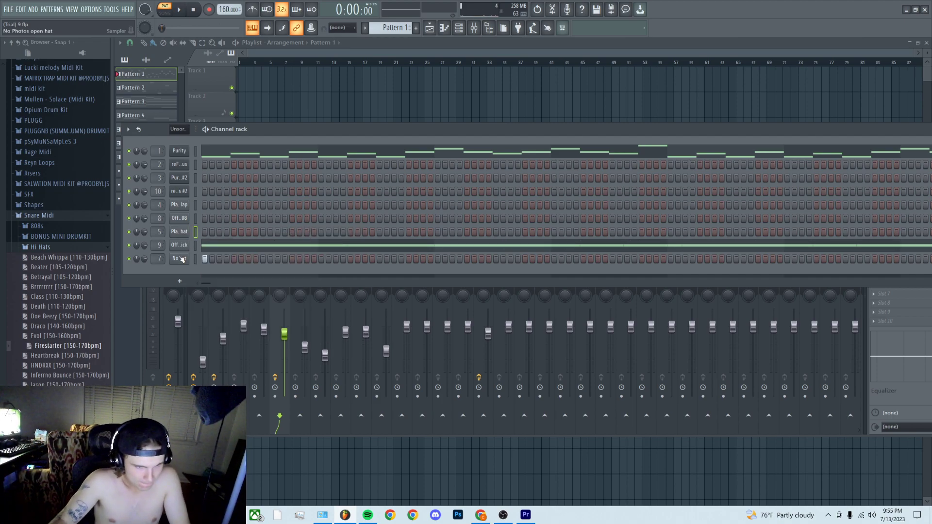
# Move the Off Roxy kick notes from Pattern 1 to the same channel in Pattern 8.
pyautogui.rightClick(182, 247)
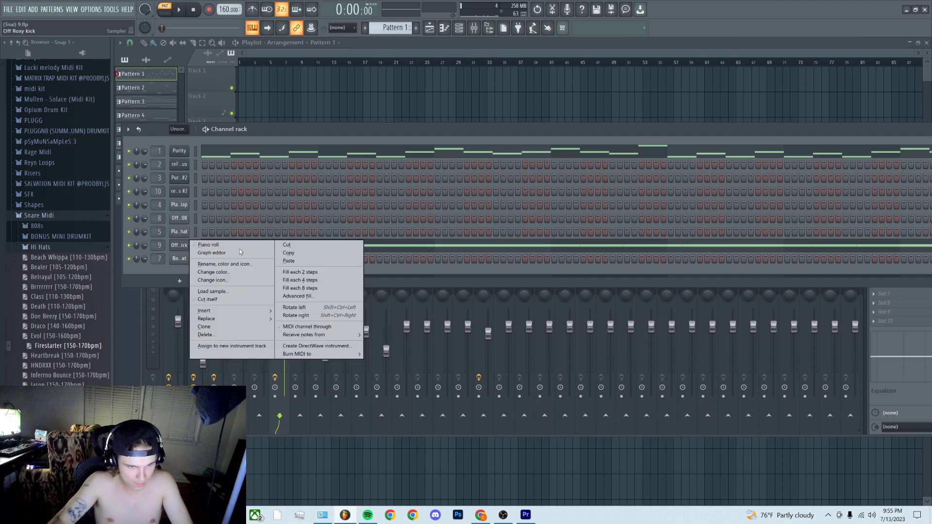
pyautogui.click(291, 256)
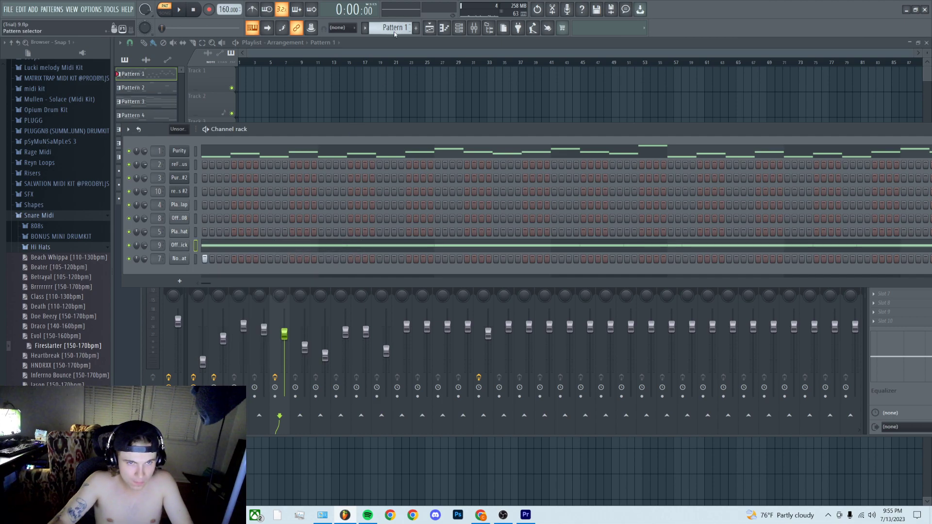
pyautogui.scroll(-7, 394, 28)
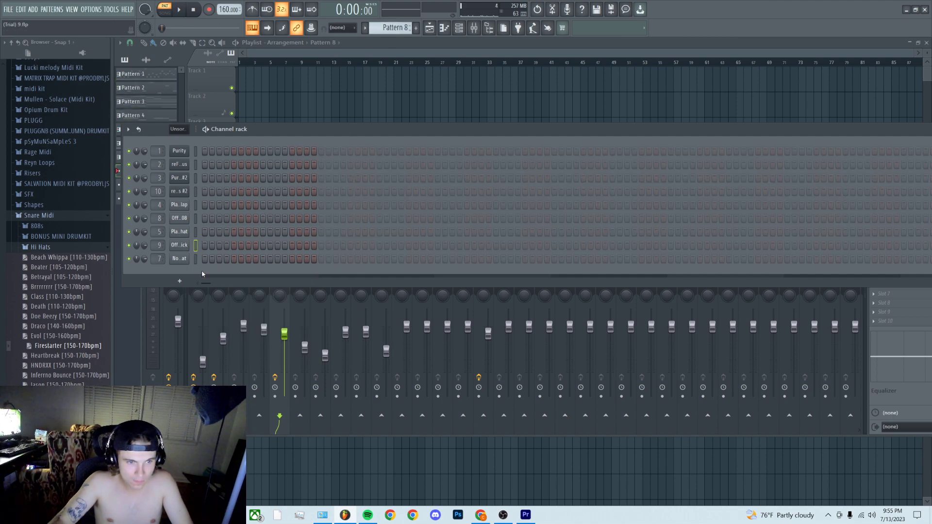
pyautogui.rightClick(179, 245)
pyautogui.click(312, 259)
pyautogui.scroll(2, 391, 28)
pyautogui.scroll(5, 391, 28)
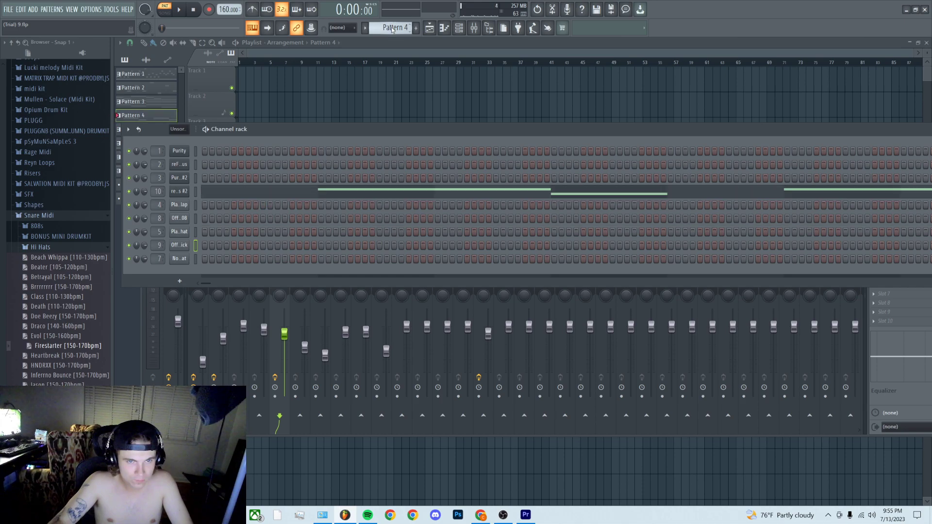
pyautogui.rightClick(182, 244)
pyautogui.click(287, 243)
# Move the No Photos open hat step from Pattern 1 to the same channel in Pattern 9.
pyautogui.rightClick(185, 256)
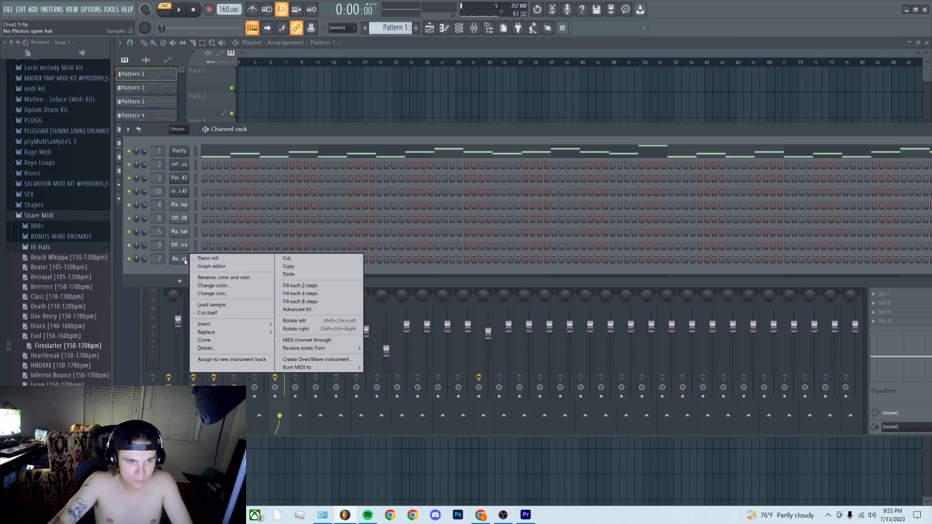
pyautogui.click(289, 267)
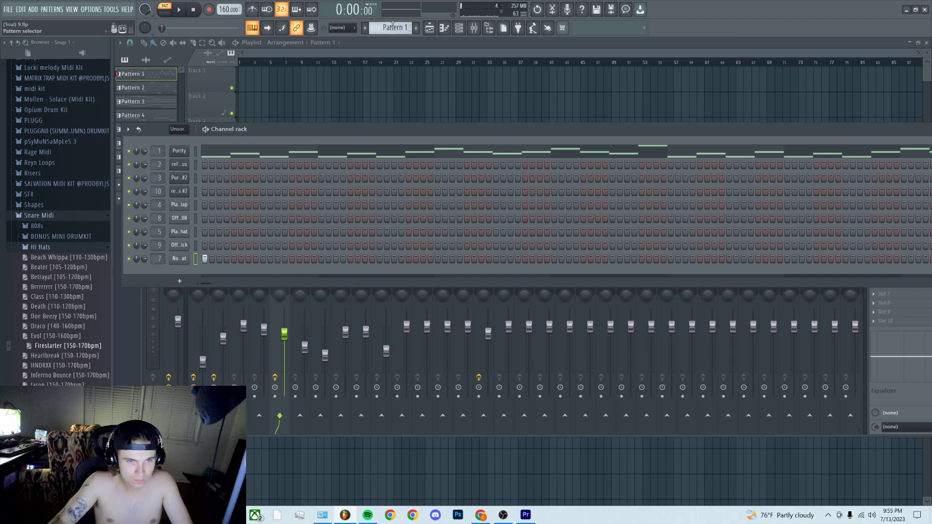
pyautogui.scroll(-8, 387, 27)
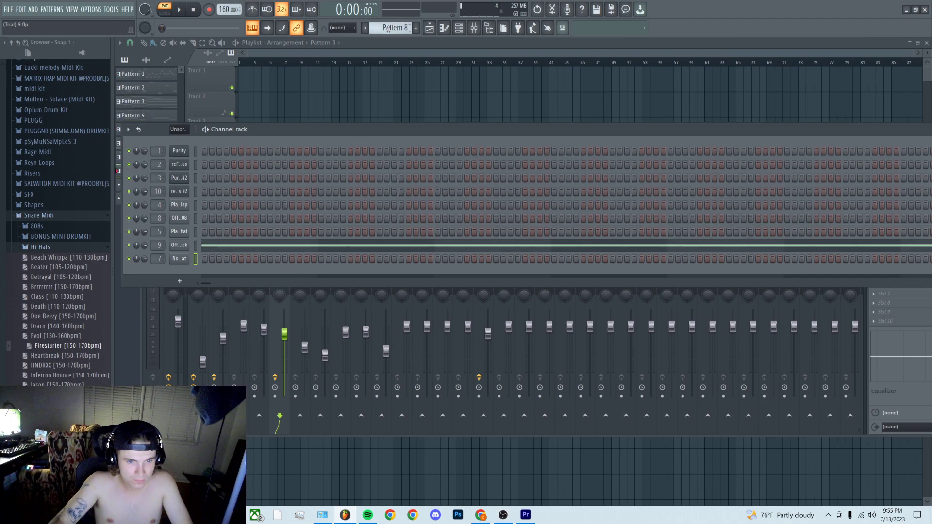
pyautogui.rightClick(179, 258)
pyautogui.click(291, 273)
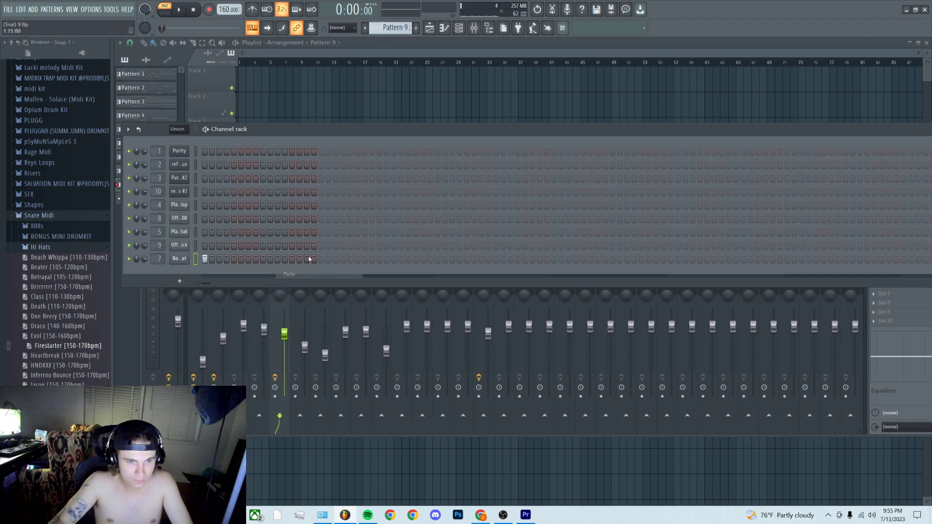
pyautogui.scroll(8, 390, 27)
pyautogui.rightClick(180, 258)
pyautogui.click(285, 260)
# Place Patterns 1 to 9 in the playlist at bar 1, one per track on Tracks 1 to 9.
pyautogui.moveTo(131, 74); pyautogui.dragTo(245, 84)
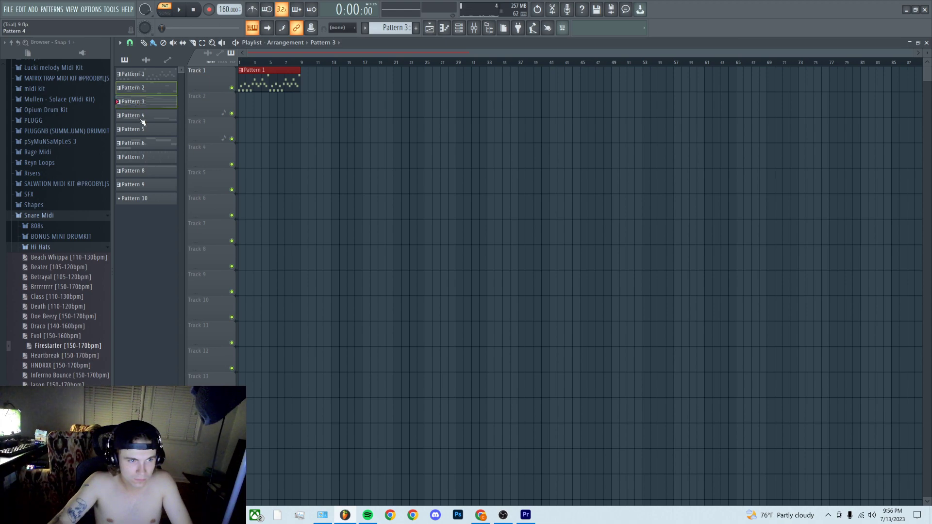
pyautogui.moveTo(144, 90)
pyautogui.mouseDown()
pyautogui.moveTo(243, 100)
pyautogui.moveTo(245, 208)
pyautogui.mouseUp()
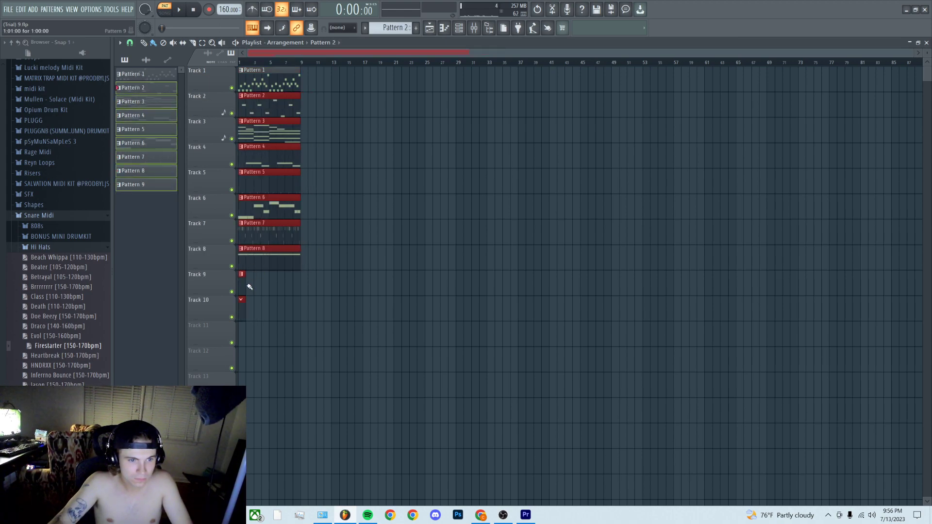
pyautogui.keyDown('ctrl'); pyautogui.click(229, 317); pyautogui.keyUp('ctrl')
pyautogui.keyDown('ctrl'); pyautogui.click(231, 317); pyautogui.keyUp('ctrl')
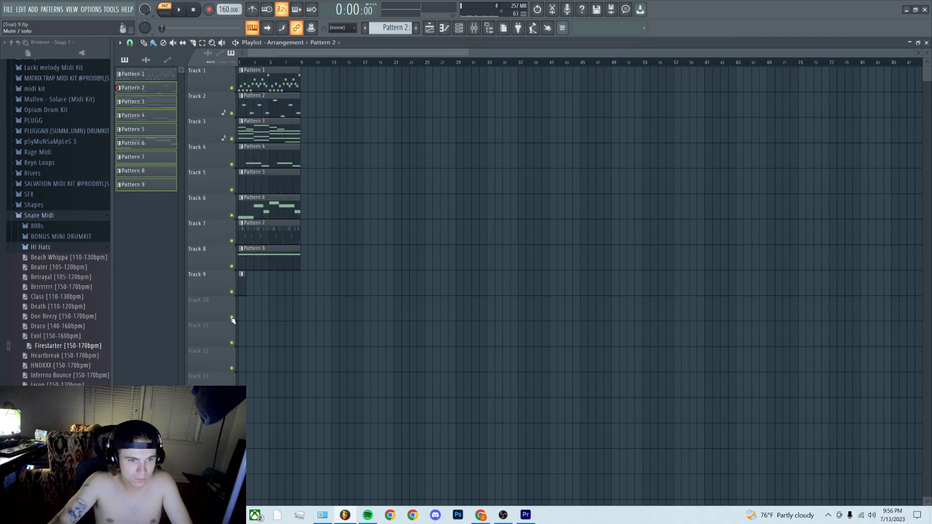
# Extend the Pattern 9 clip on Track 9 to bar 9, matching the length of the other clips.
pyautogui.scroll(5, 261, 312)
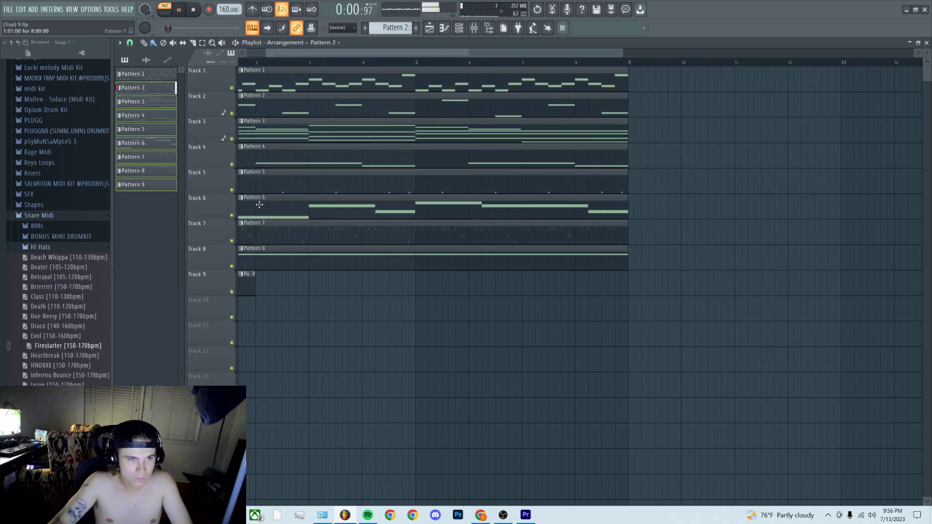
pyautogui.press('space')
pyautogui.moveTo(260, 285); pyautogui.dragTo(629, 291)
pyautogui.scroll(2, 628, 318)
pyautogui.scroll(2, 614, 289)
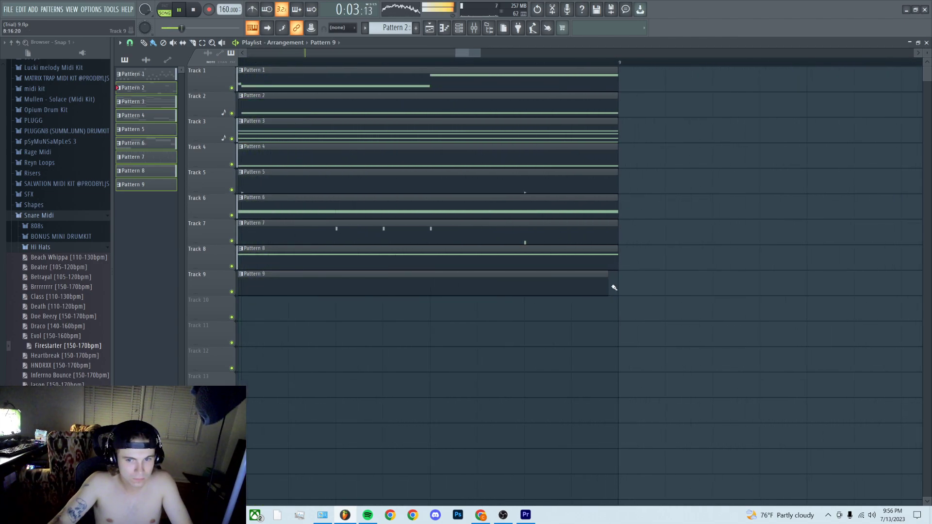
pyautogui.scroll(-6, 306, 391)
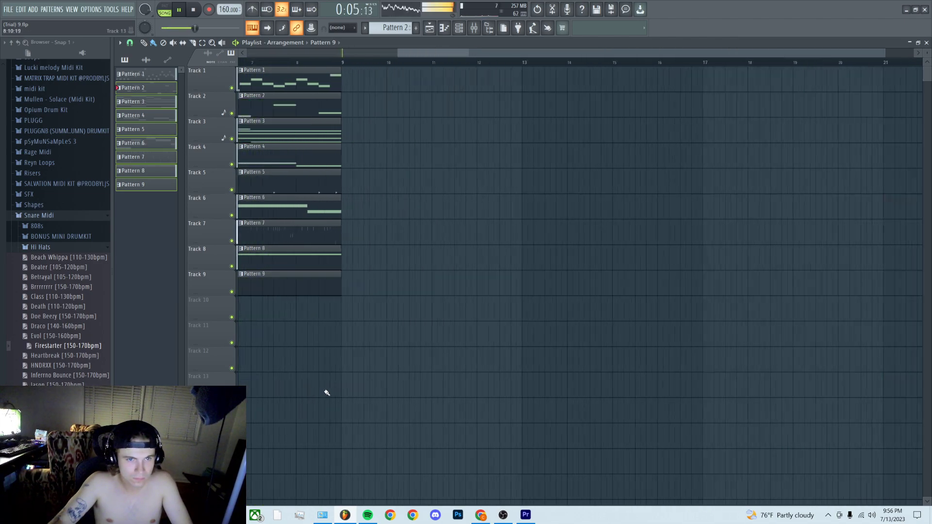
pyautogui.scroll(2, 325, 391)
# Duplicate all nine clips so a second eight-bar block starts at bar 9, and clear the selection.
pyautogui.press('space')
pyautogui.press('space')
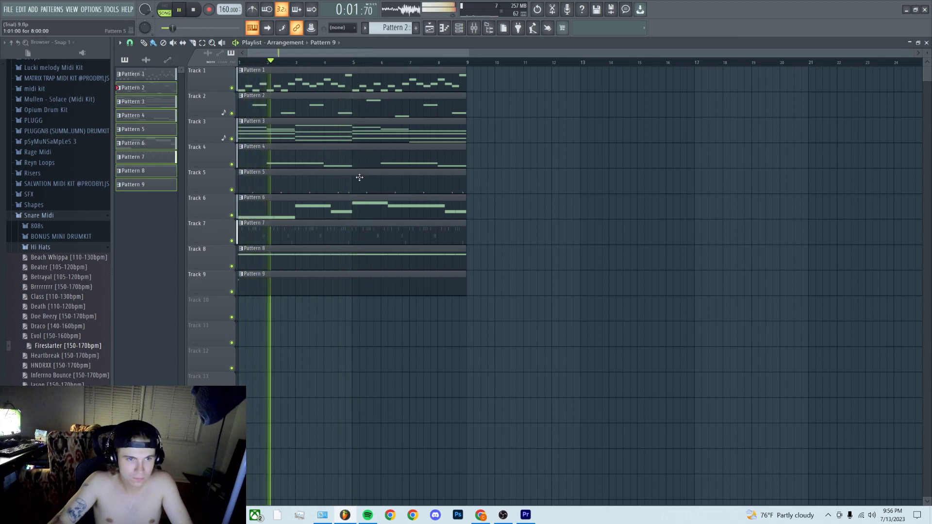
pyautogui.hotkey('ctrl', 'a')
pyautogui.hotkey('ctrl', 'b')
pyautogui.scroll(-1, 437, 374)
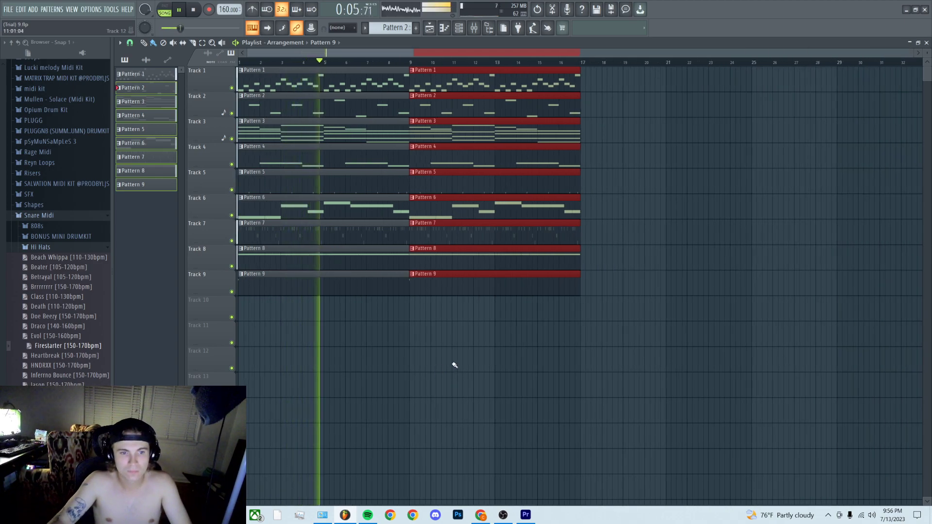
pyautogui.click(461, 345)
pyautogui.press('space')
pyautogui.click(379, 327)
pyautogui.rightClick(379, 327)
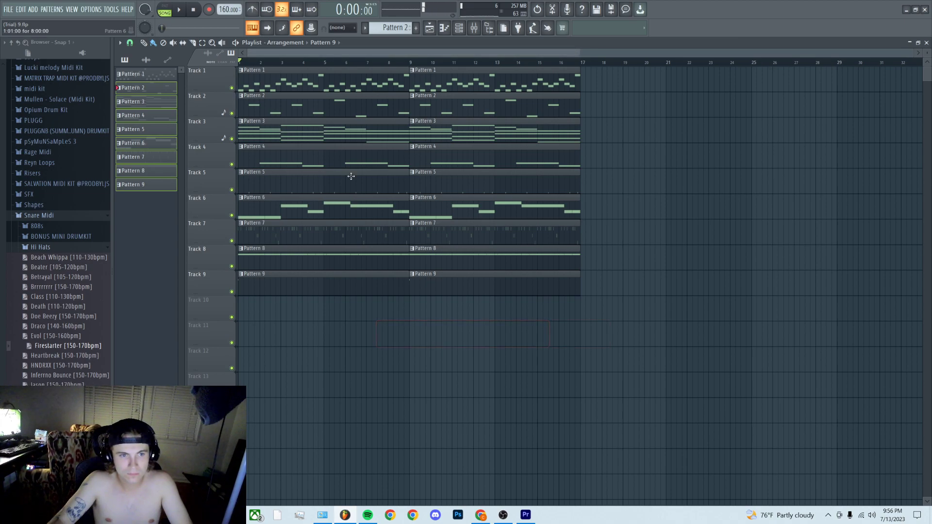
# Audition Tracks 1 and 2 by soloing each briefly, and restore all tracks to full playback.
pyautogui.keyDown('ctrl'); pyautogui.click(232, 89); pyautogui.keyUp('ctrl')
pyautogui.press('space')
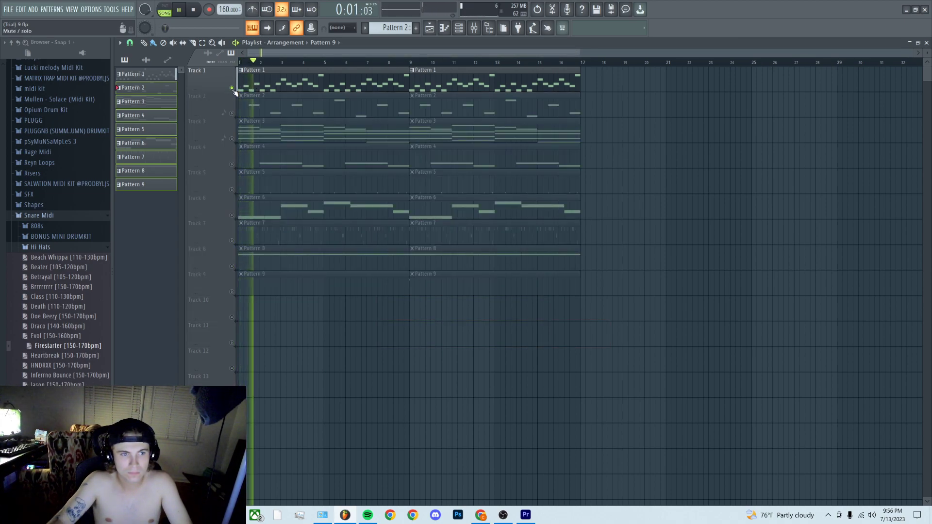
pyautogui.press('space')
pyautogui.keyDown('ctrl'); pyautogui.click(232, 88); pyautogui.keyUp('ctrl')
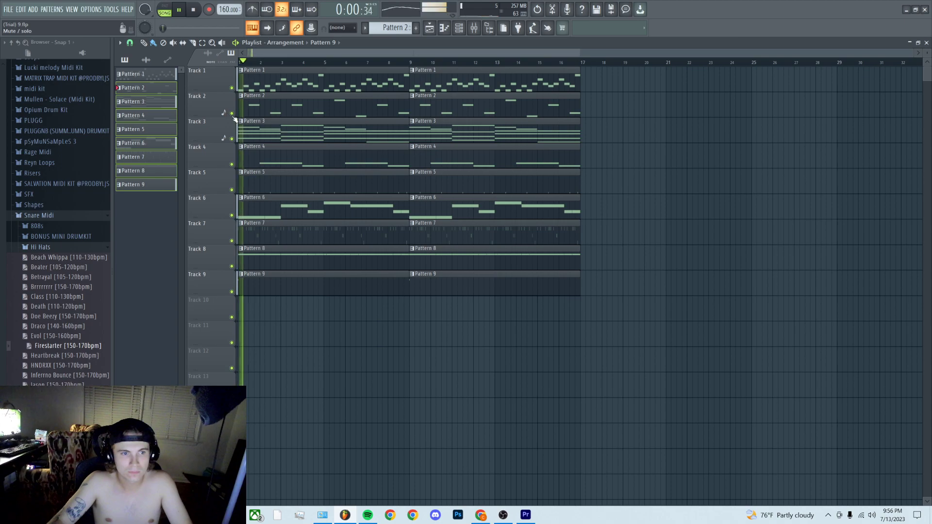
pyautogui.keyDown('ctrl'); pyautogui.click(232, 113); pyautogui.keyUp('ctrl')
pyautogui.keyDown('ctrl'); pyautogui.click(232, 113); pyautogui.keyUp('ctrl')
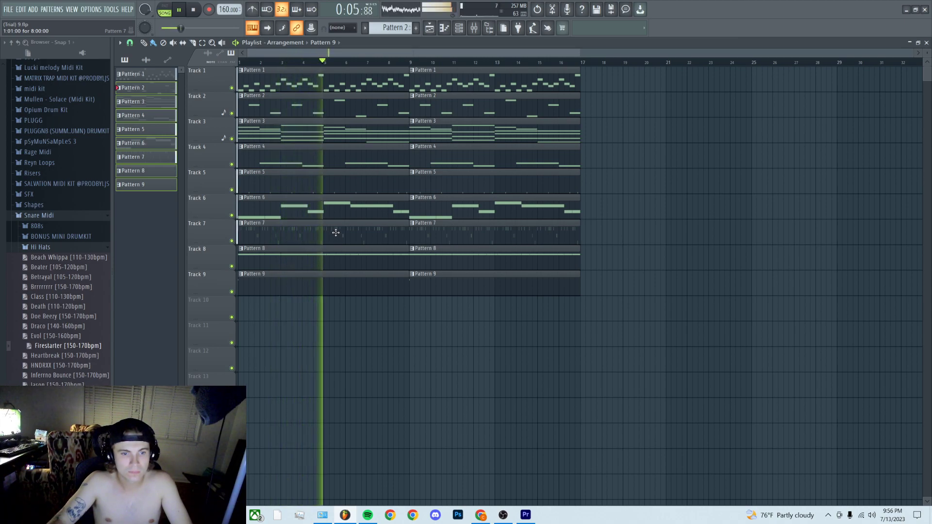
# Move both Pattern 9 clips from Track 9 down to Track 10.
pyautogui.moveTo(340, 291); pyautogui.dragTo(341, 316)
pyautogui.moveTo(442, 291); pyautogui.dragTo(479, 310)
pyautogui.scroll(8, 416, 312)
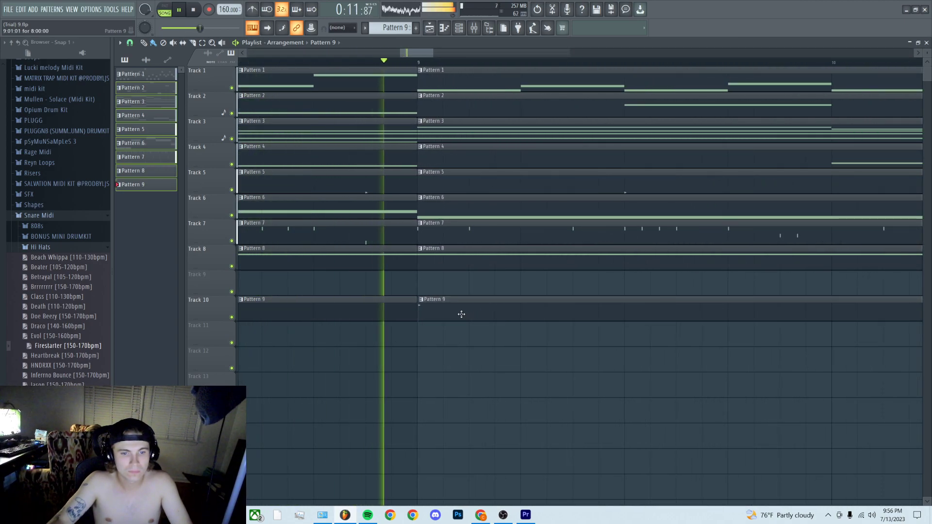
pyautogui.scroll(2, 437, 311)
pyautogui.scroll(-10, 318, 384)
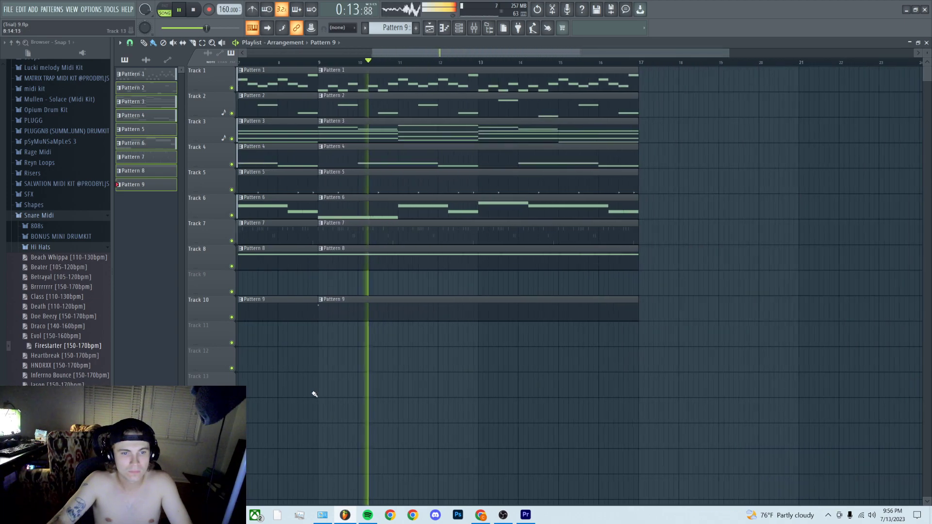
# Move the Pattern 7 clips to Track 9, and shift the Pattern 8, 7 and 9 clips up onto Tracks 7 to 9.
pyautogui.click(432, 238)
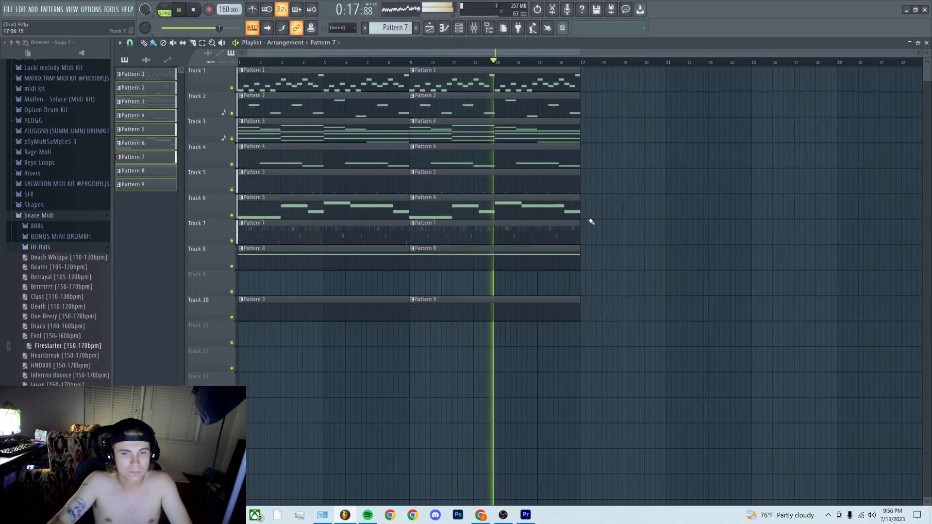
pyautogui.moveTo(607, 229); pyautogui.dragTo(346, 284)
pyautogui.moveTo(564, 256); pyautogui.dragTo(350, 366)
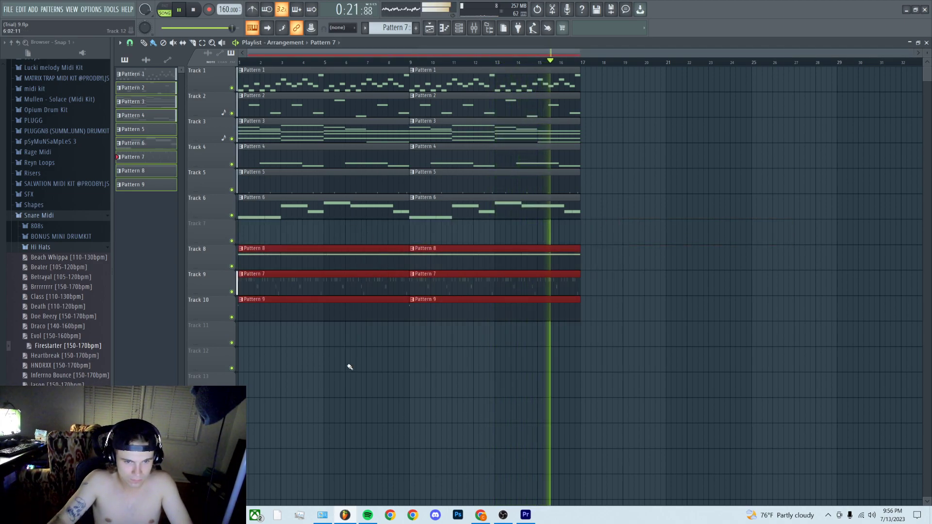
pyautogui.hotkey('shift', 'Up')
pyautogui.rightClick(494, 239)
pyautogui.click(376, 224)
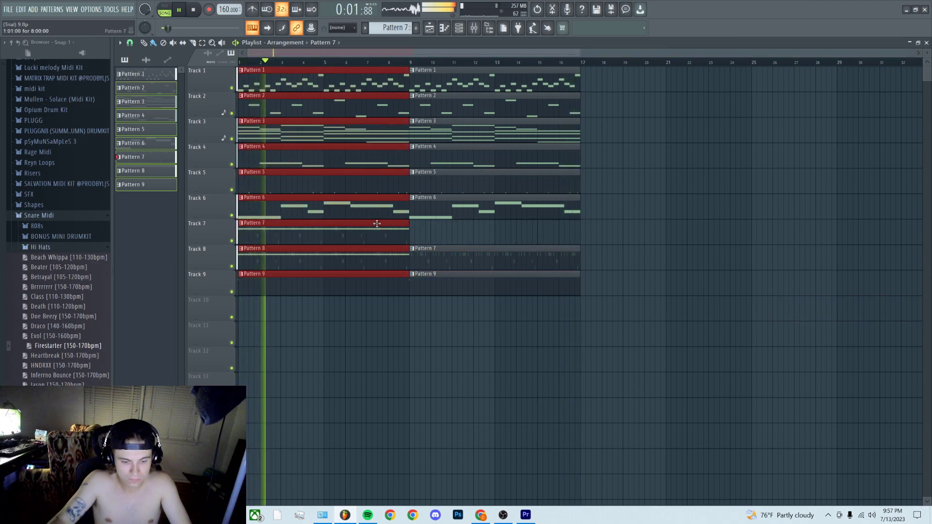
pyautogui.hotkey('ctrl', 'z')
pyautogui.hotkey('ctrl', 'z')
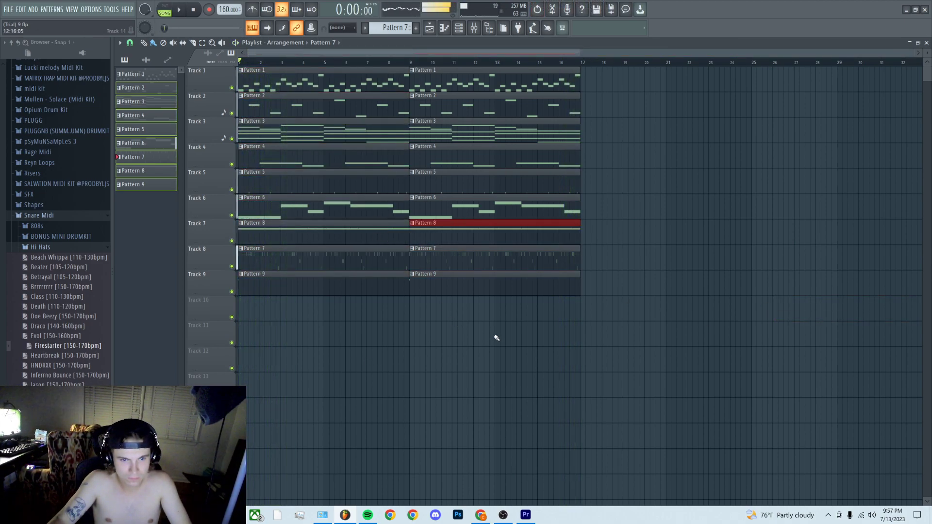
# Duplicate the second eight-bar block of all tracks repeatedly until the arrangement reaches bar 73.
pyautogui.press('space')
pyautogui.moveTo(627, 84); pyautogui.dragTo(495, 291)
pyautogui.hotkey('ctrl', 'b')
pyautogui.scroll(-2, 492, 354)
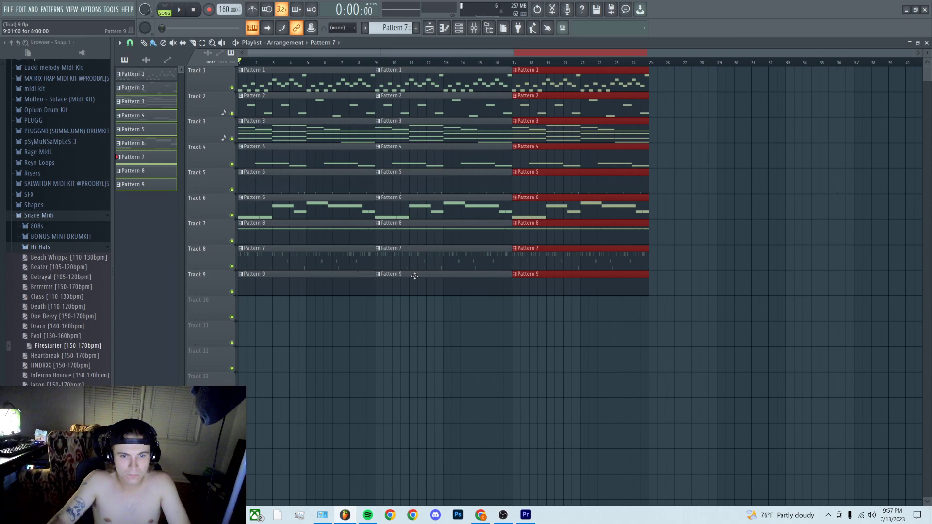
pyautogui.hotkey('ctrl', 'b')
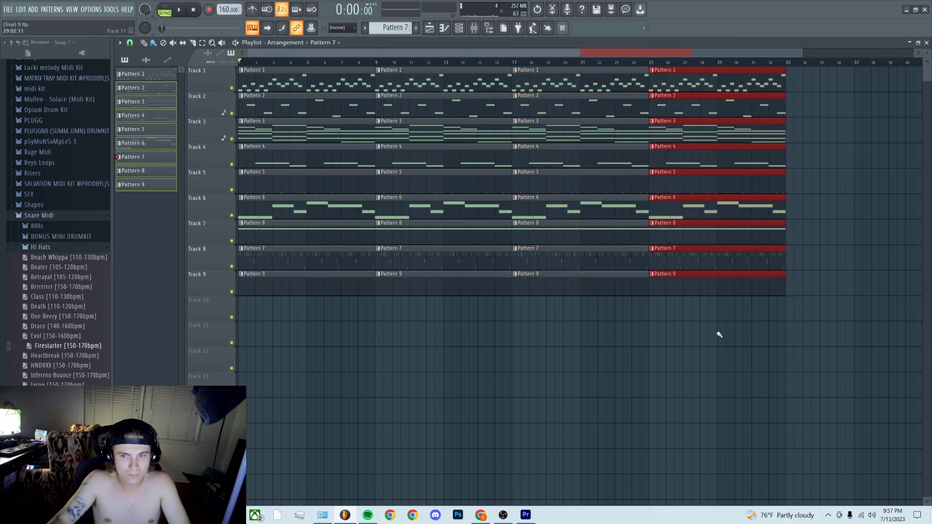
pyautogui.scroll(-1, 634, 343)
pyautogui.hotkey('ctrl', 'b')
pyautogui.scroll(-1, 607, 343)
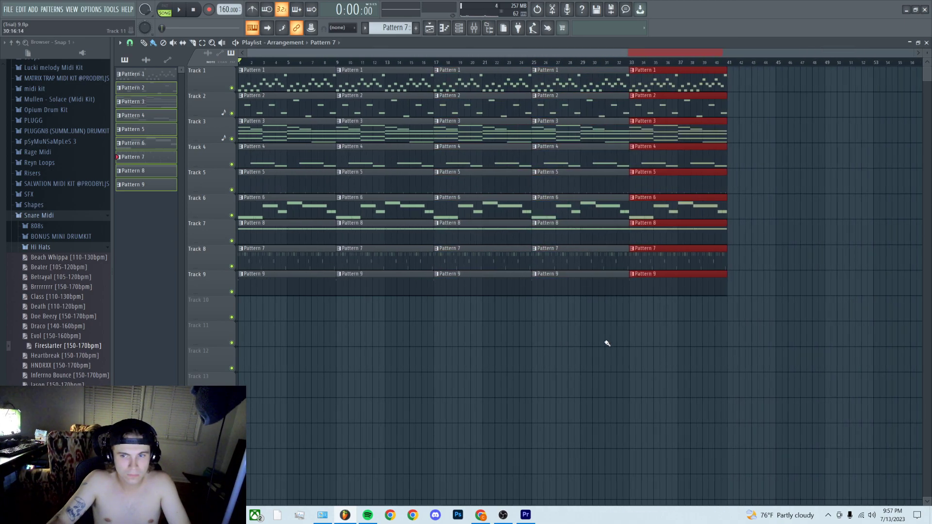
pyautogui.hotkey('ctrl', 'b')
pyautogui.scroll(-1, 607, 343)
pyautogui.hotkey('ctrl', 'b')
pyautogui.hotkey('ctrl', 'b')
pyautogui.scroll(-1, 608, 343)
pyautogui.hotkey('ctrl', 'b')
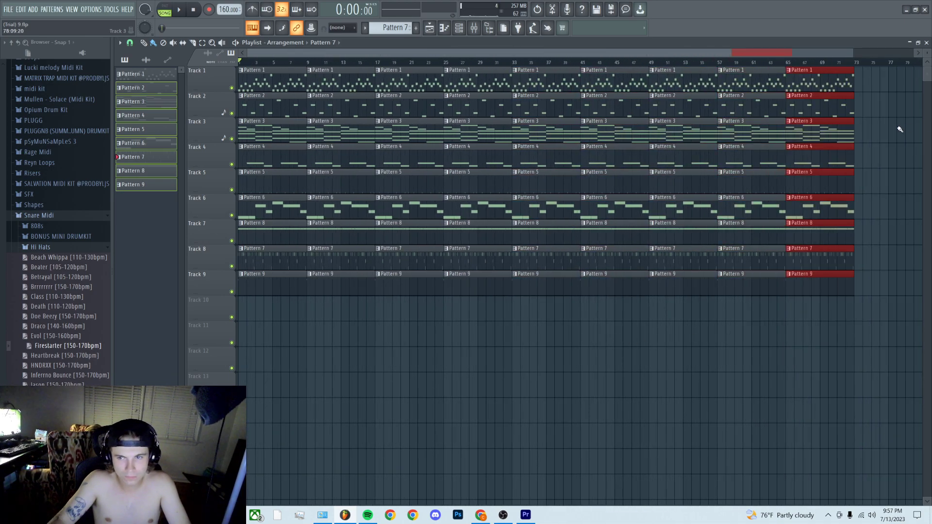
# Delete the Pattern 5 to Pattern 9 clips from the eight-bar blocks starting at bars 65 and 41.
pyautogui.rightClick(825, 189)
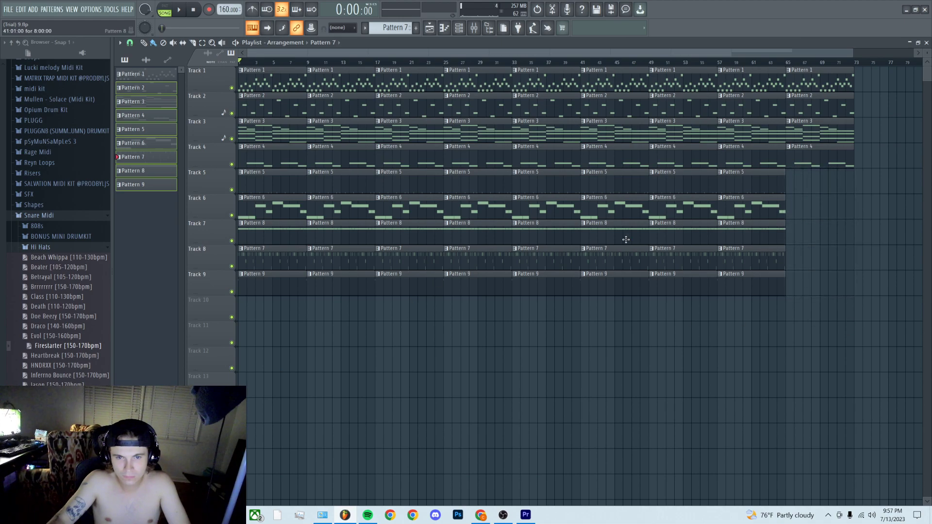
pyautogui.rightClick(610, 202)
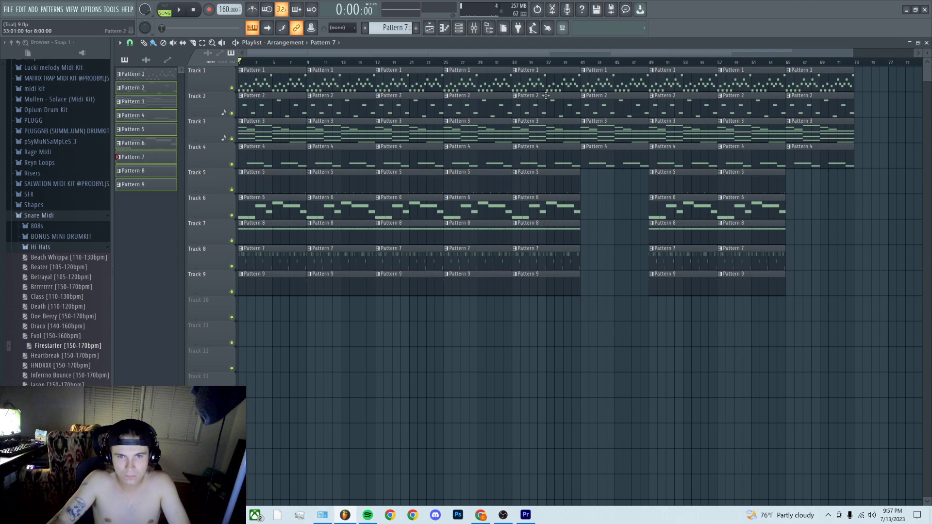
# Delete the Pattern 1 clips between bars 25 and 41, and the Pattern 1 and Pattern 4 clips in the first eight bars.
pyautogui.rightClick(548, 81)
pyautogui.rightClick(446, 89)
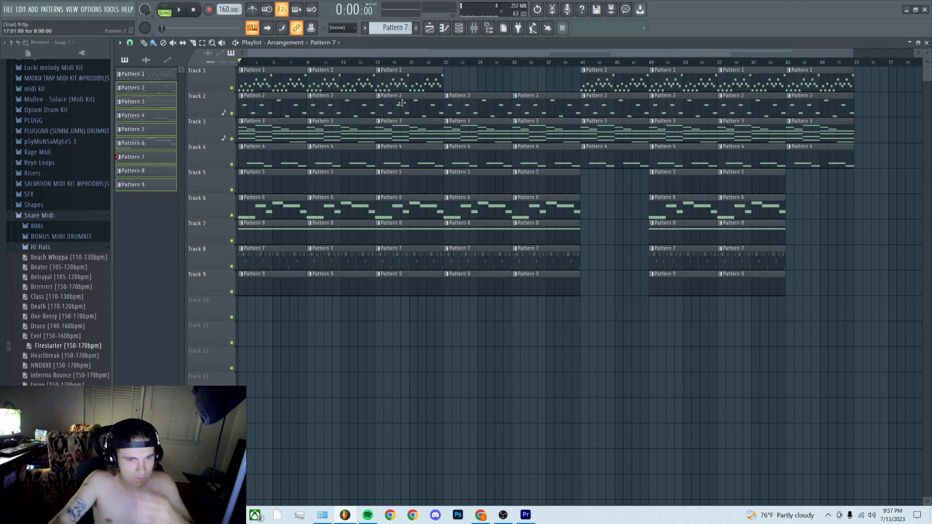
pyautogui.rightClick(259, 83)
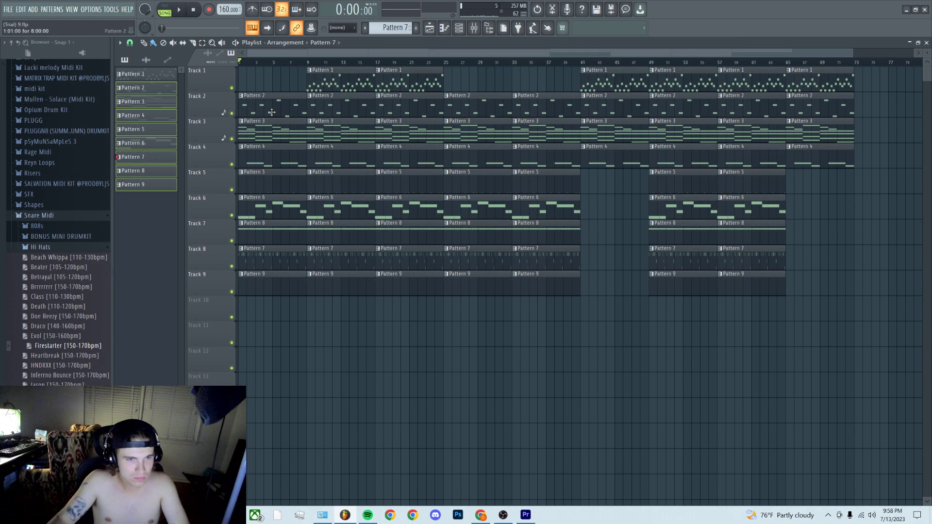
pyautogui.rightClick(266, 152)
pyautogui.press('space')
pyautogui.scroll(-1, 293, 367)
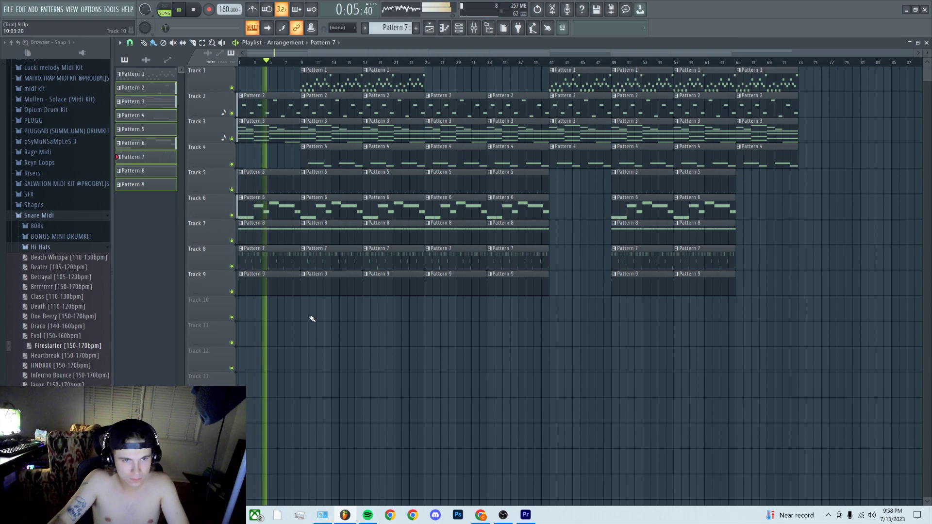
# Add a Pattern 1 clip on Track 1 before bar 9 and trim its start to bar 5.
pyautogui.click(318, 89)
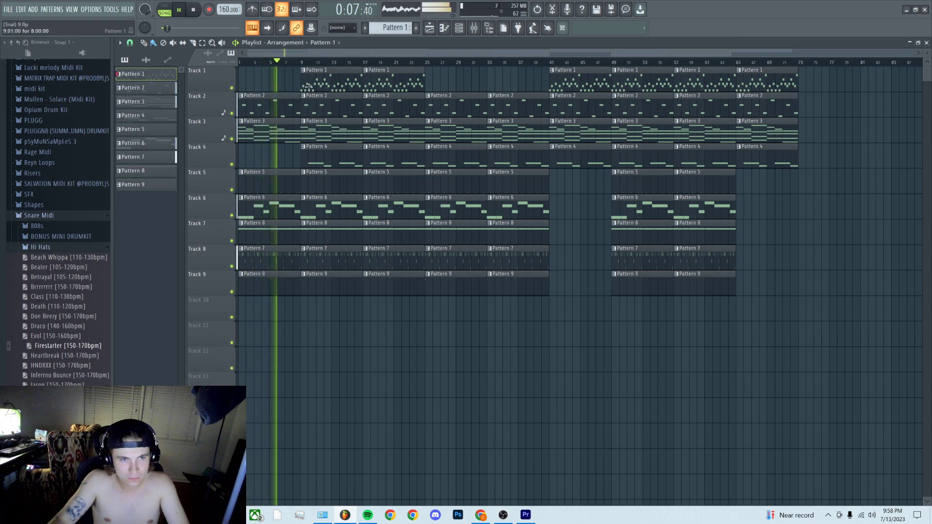
pyautogui.press('space')
pyautogui.moveTo(288, 68); pyautogui.dragTo(250, 89)
pyautogui.press('space')
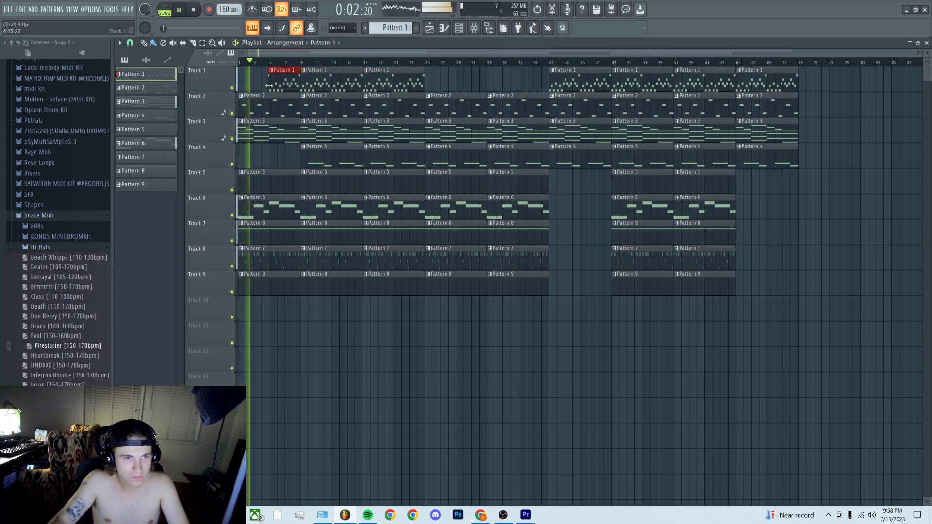
pyautogui.scroll(5, 239, 77)
pyautogui.press('space')
pyautogui.moveTo(265, 76); pyautogui.dragTo(268, 82)
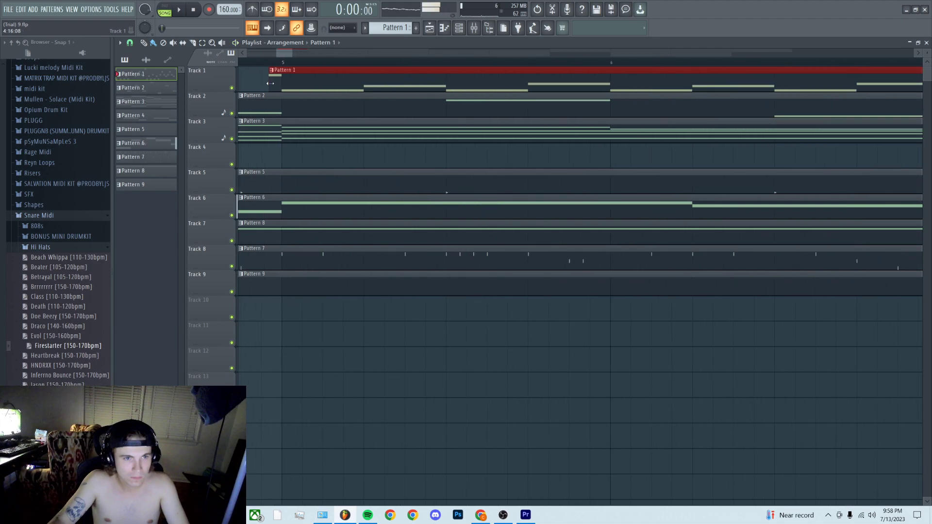
pyautogui.scroll(3, 282, 82)
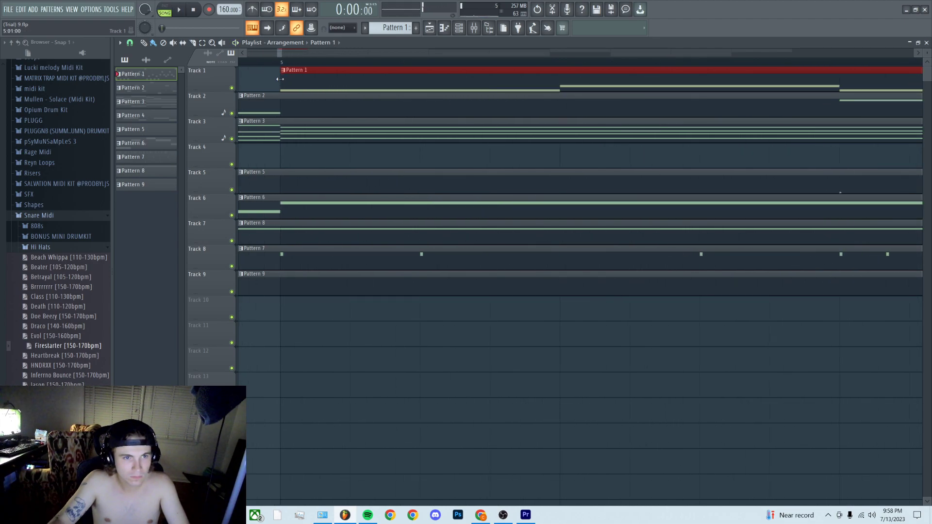
pyautogui.scroll(-8, 395, 449)
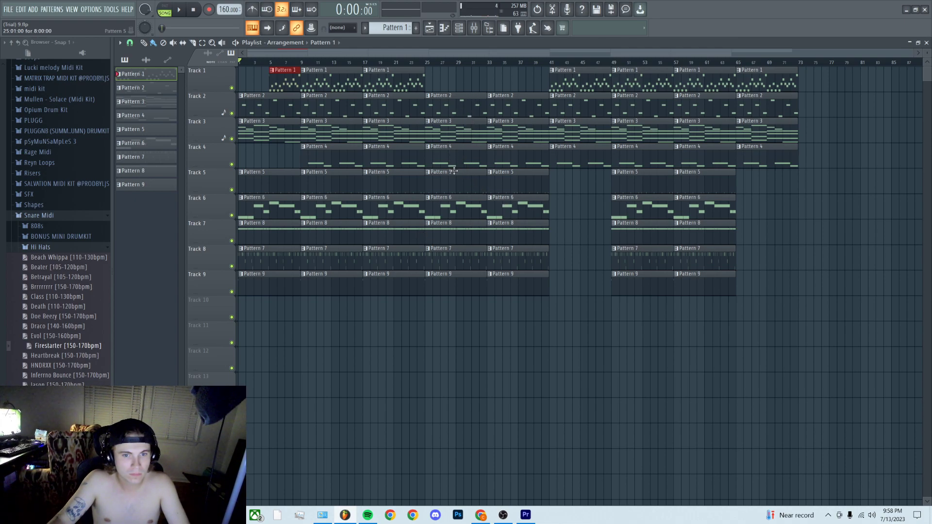
# Delete the Pattern 5, 6, 8 and 7 clips from the eight-bar block starting at bar 25.
pyautogui.moveTo(458, 200); pyautogui.dragTo(486, 170)
pyautogui.press('Delete')
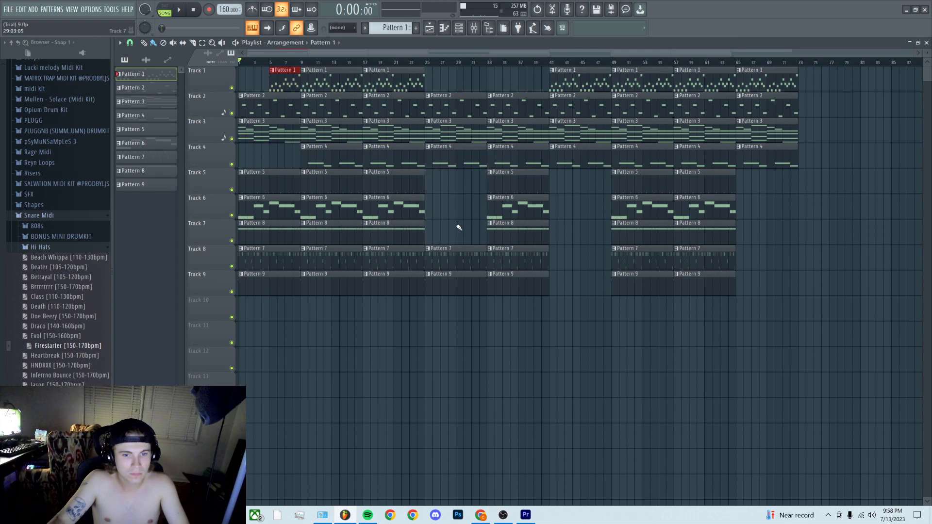
pyautogui.rightClick(451, 266)
# Play the arrangement from the start and check the hi track's level in the mixer.
pyautogui.press('space')
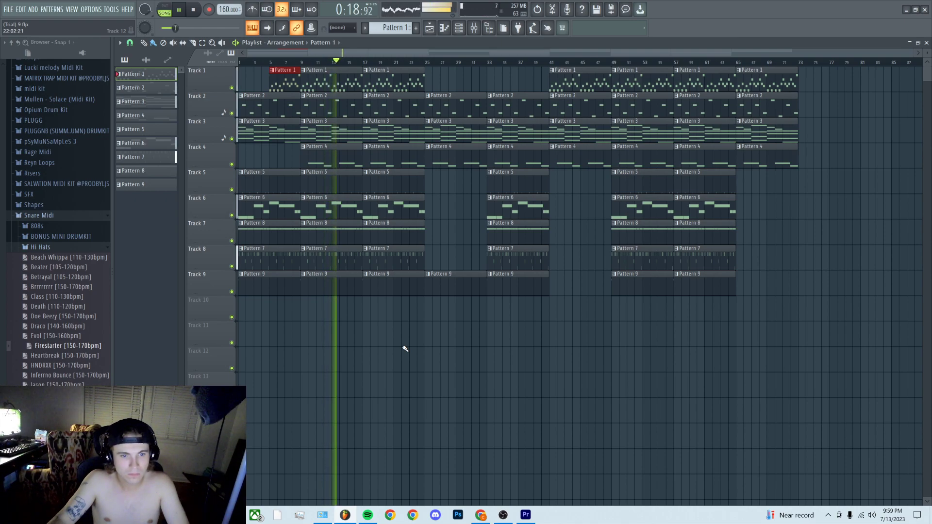
pyautogui.press('F9')
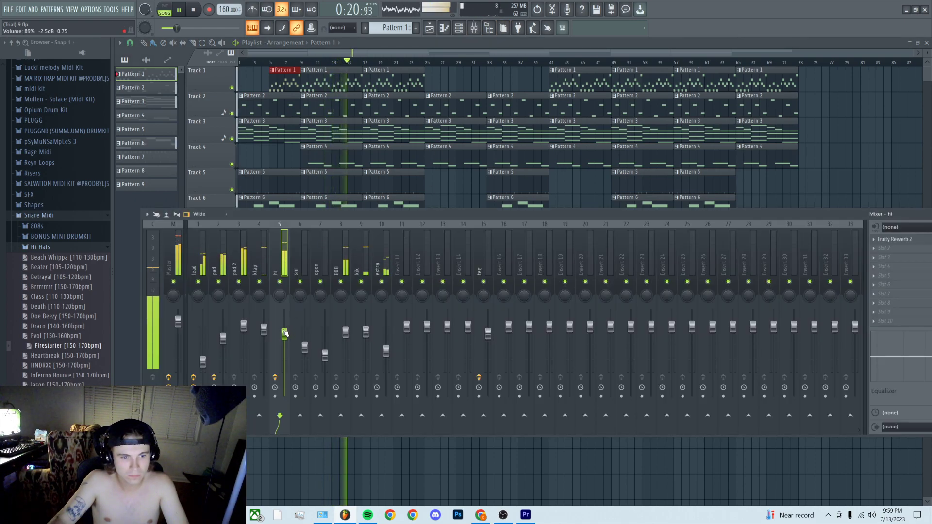
pyautogui.press('space')
pyautogui.press('F9')
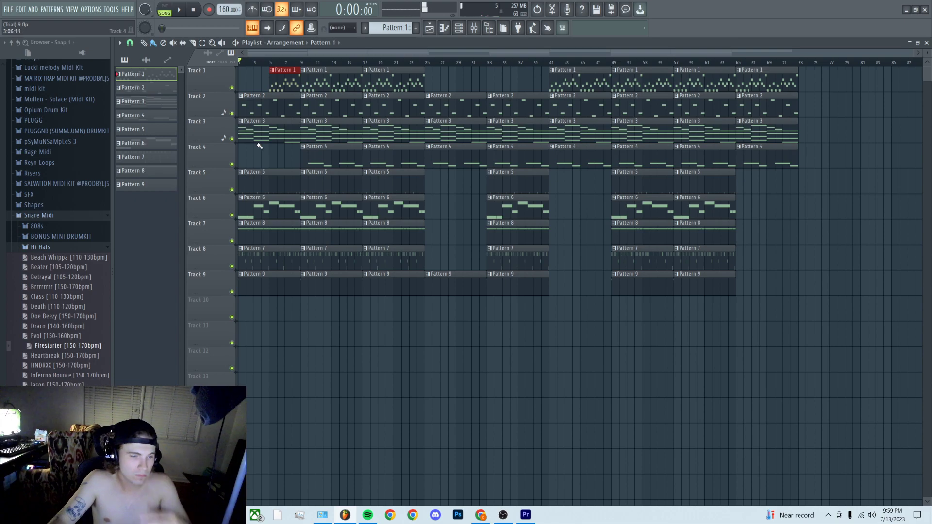
# Delete the Pattern 7 clip from the first eight bars on Track 8 and play the intro.
pyautogui.moveTo(253, 312); pyautogui.dragTo(257, 218)
pyautogui.scroll(4, 252, 228)
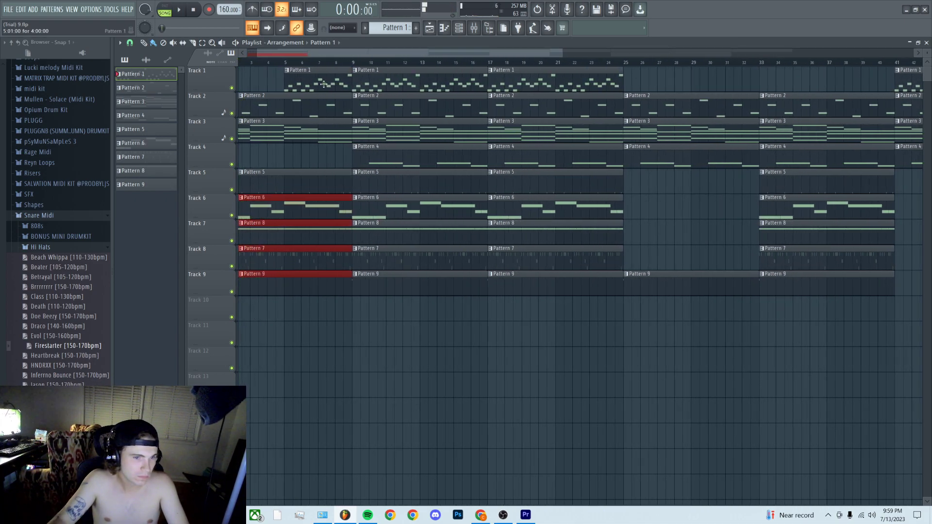
pyautogui.press('space')
pyautogui.click(311, 362)
pyautogui.rightClick(347, 359)
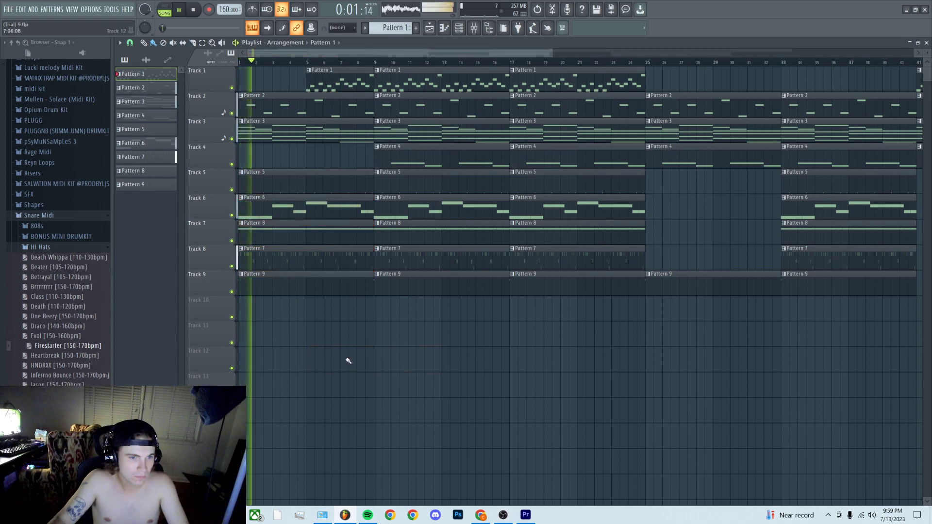
pyautogui.rightClick(270, 260)
pyautogui.press('space')
pyautogui.press('space')
pyautogui.press('space')
# Trim the starts of the first Pattern 6 and Pattern 8 clips to the second beat of bar 2 and play the intro.
pyautogui.moveTo(267, 235); pyautogui.dragTo(259, 203)
pyautogui.scroll(5, 295, 68)
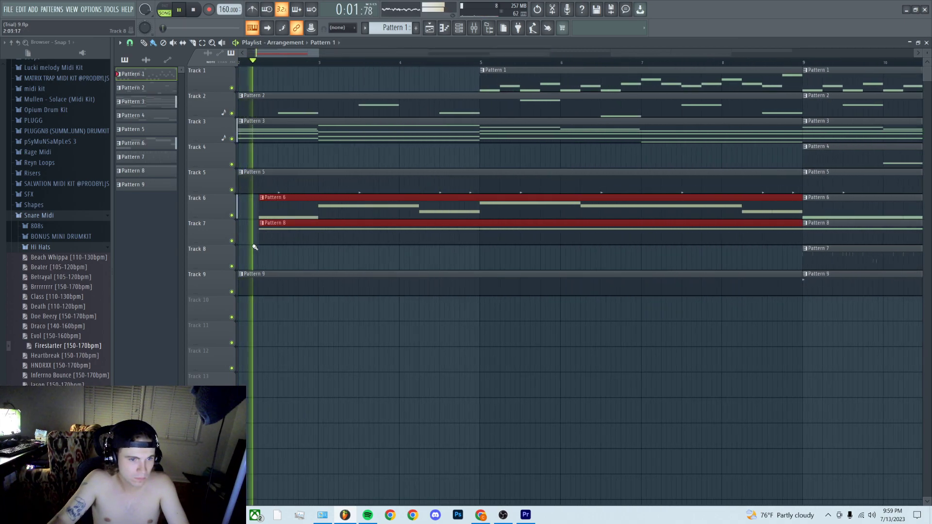
pyautogui.scroll(4, 295, 69)
pyautogui.press('space')
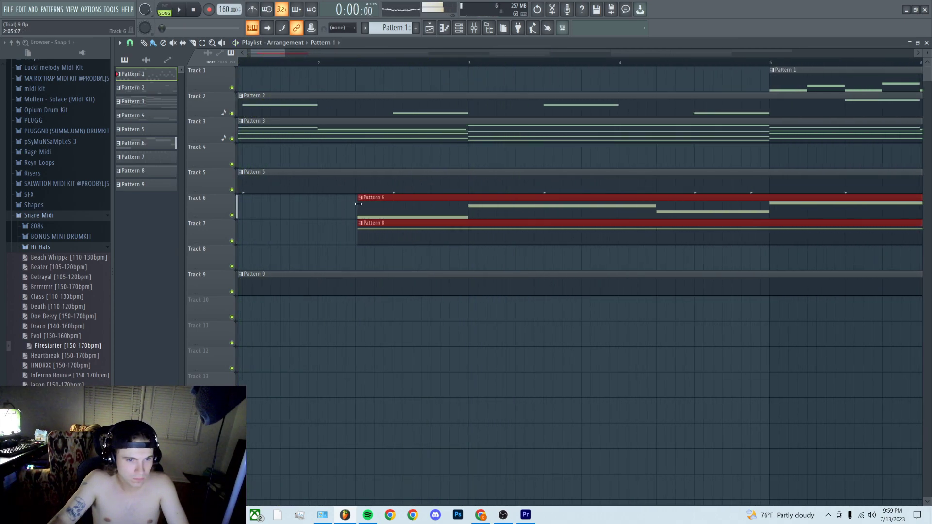
pyautogui.press('space')
pyautogui.scroll(3, 357, 209)
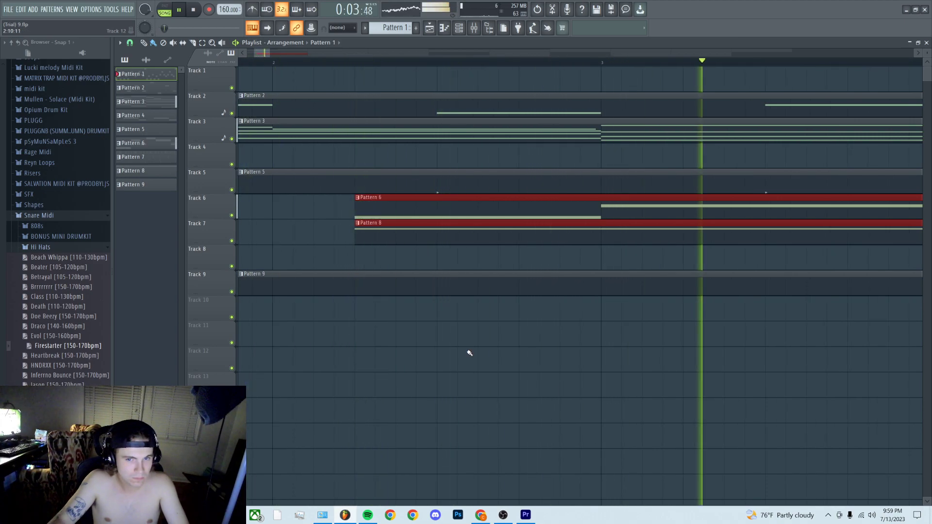
pyautogui.scroll(-5, 474, 397)
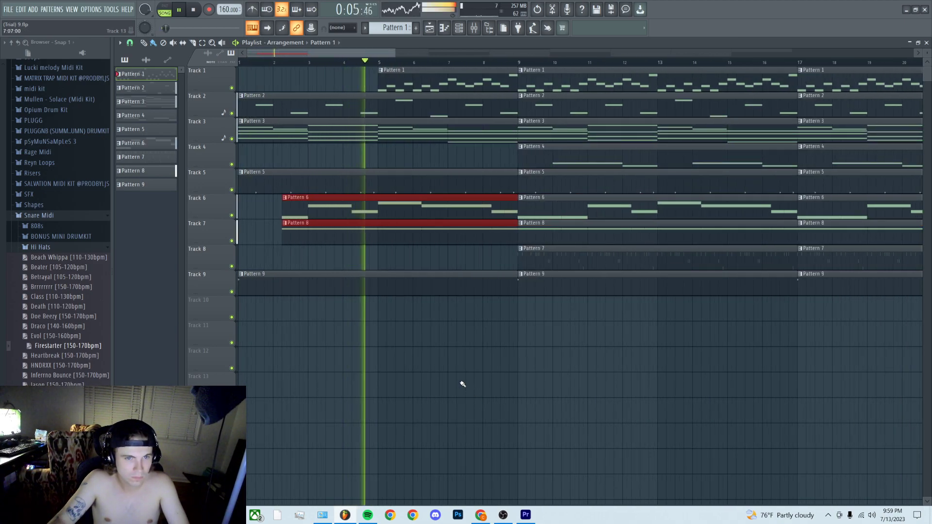
pyautogui.scroll(-3, 461, 379)
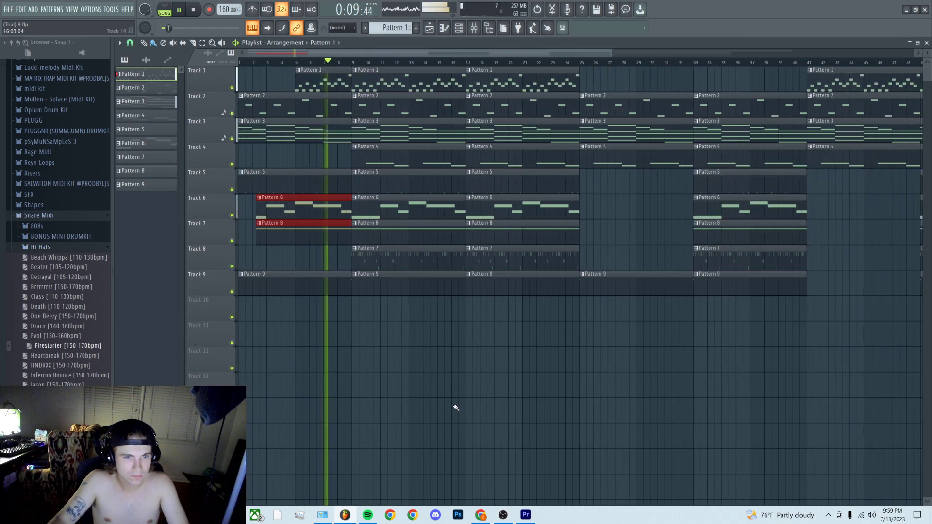
pyautogui.scroll(-5, 461, 403)
pyautogui.scroll(-3, 469, 403)
pyautogui.scroll(5, 461, 417)
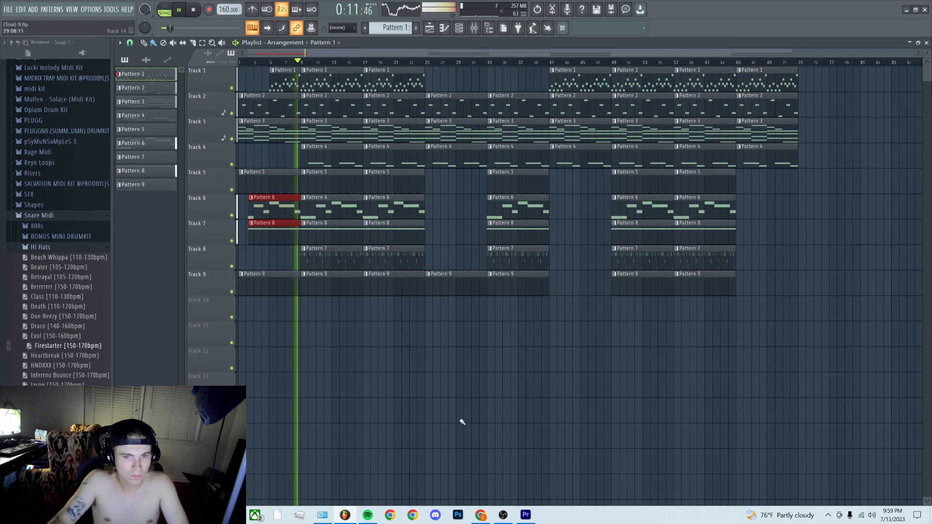
# Find the cmxgeetag sample in the recent files and place it at the start of Track 10.
pyautogui.scroll(-8, 74, 258)
pyautogui.scroll(-15, 74, 258)
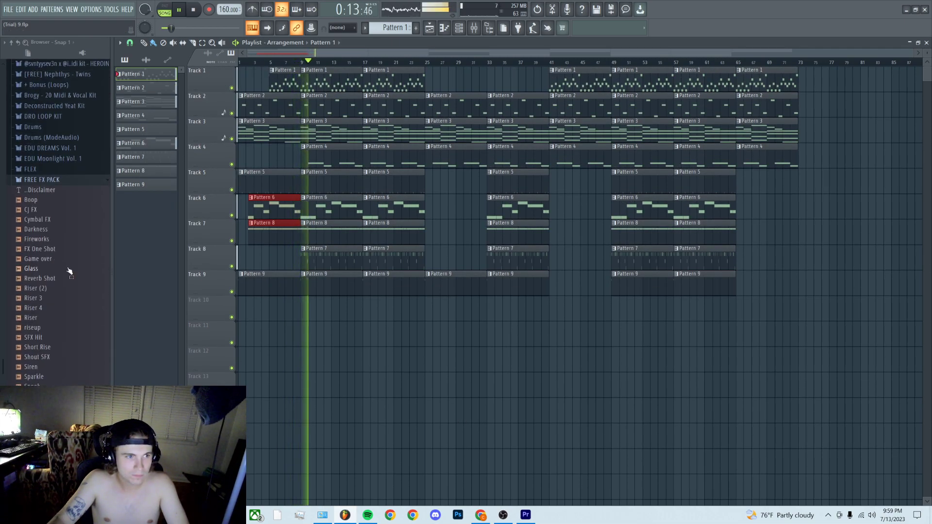
pyautogui.scroll(-15, 68, 275)
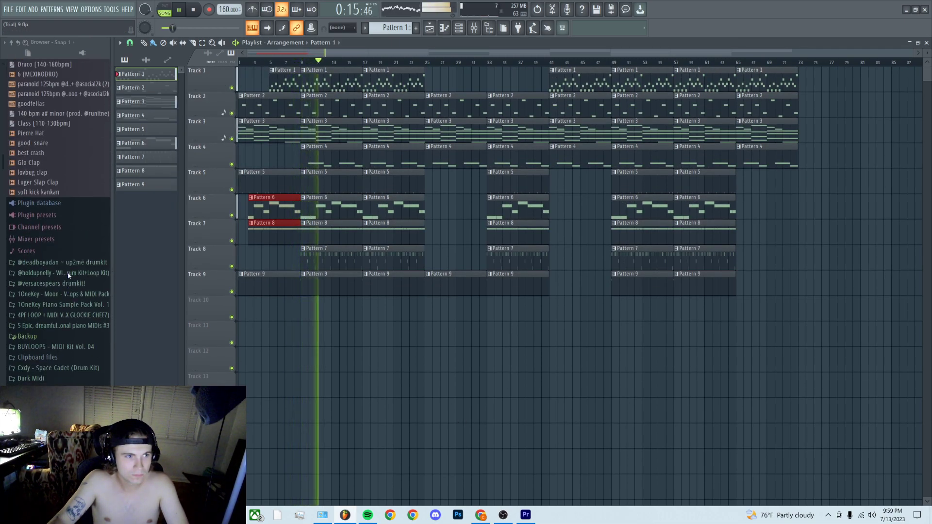
pyautogui.scroll(10, 74, 284)
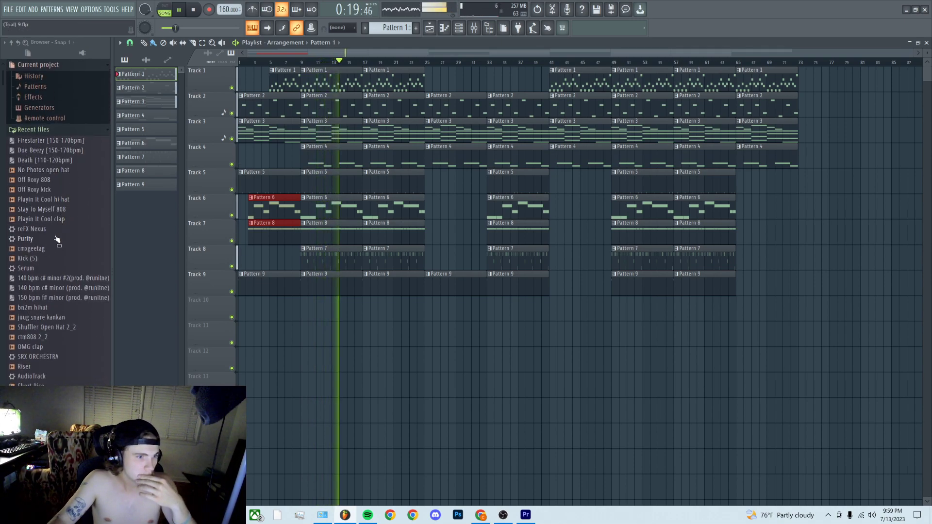
pyautogui.moveTo(31, 249); pyautogui.dragTo(206, 318)
pyautogui.press('space')
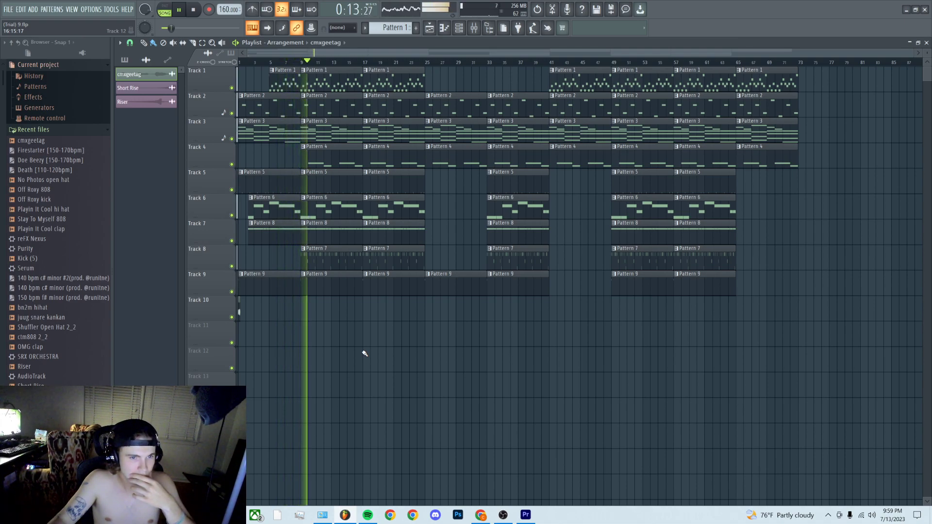
# Lower the hi mixer track's volume to about 74% (-6.3 dB).
pyautogui.press('F9')
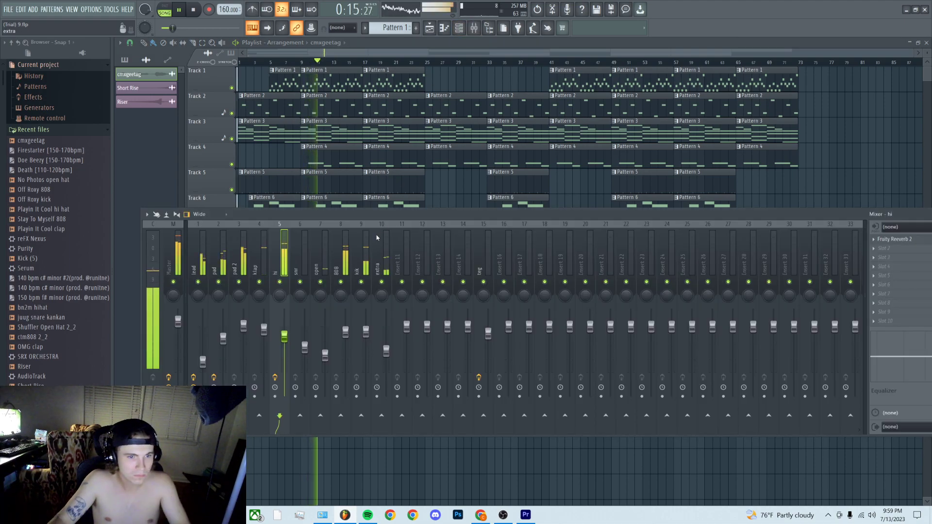
pyautogui.moveTo(284, 335); pyautogui.dragTo(284, 344)
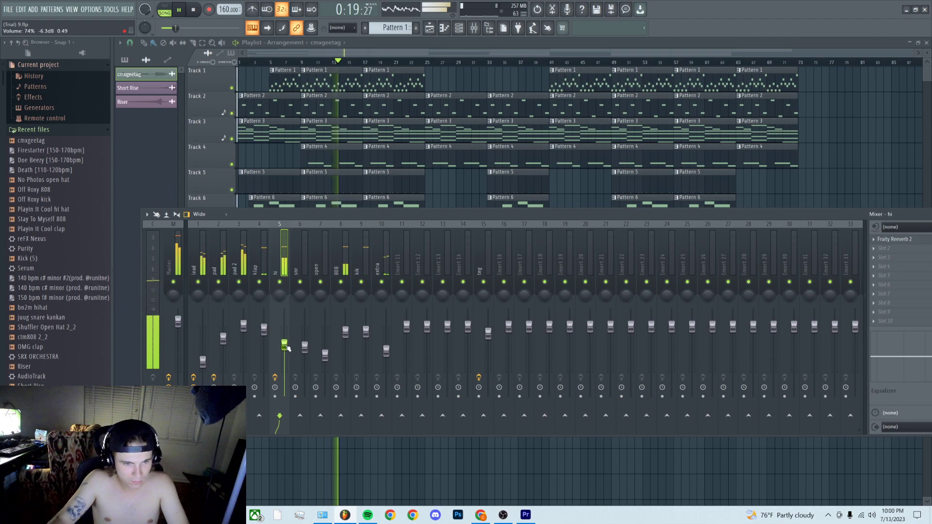
pyautogui.click(534, 42)
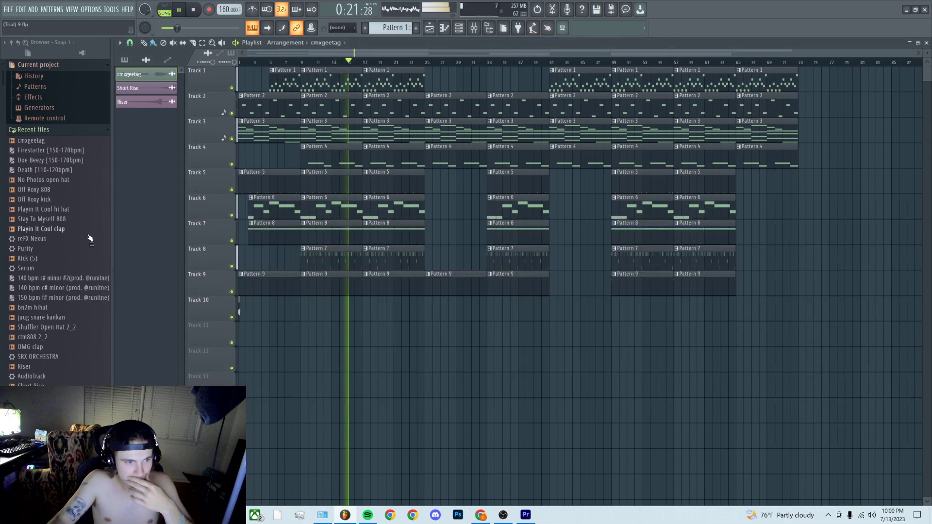
pyautogui.click(459, 28)
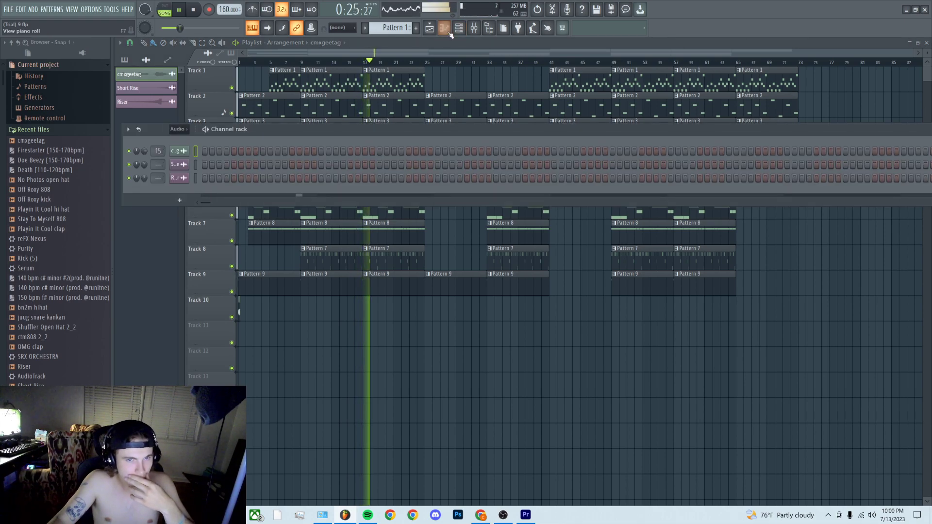
pyautogui.click(451, 29)
pyautogui.click(453, 28)
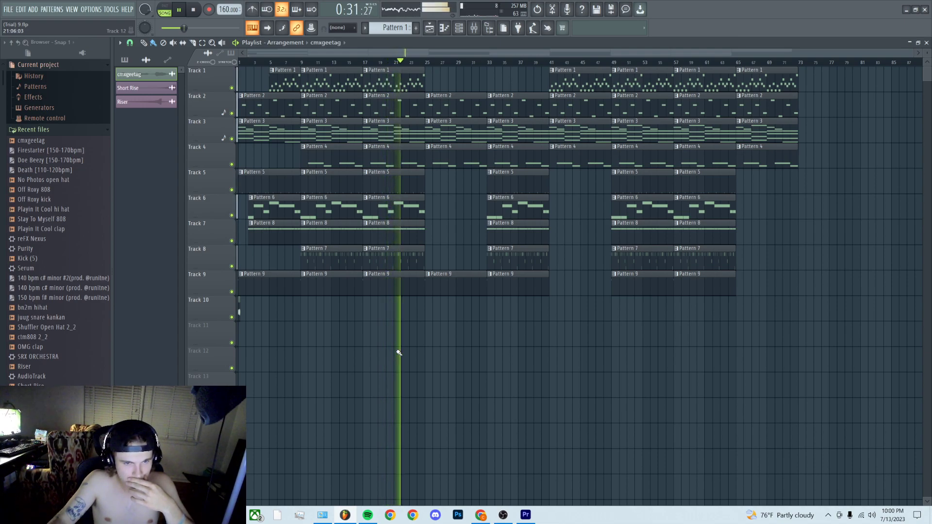
# Save the project under the new name "broken love" in the Beats folder.
pyautogui.click(9, 9)
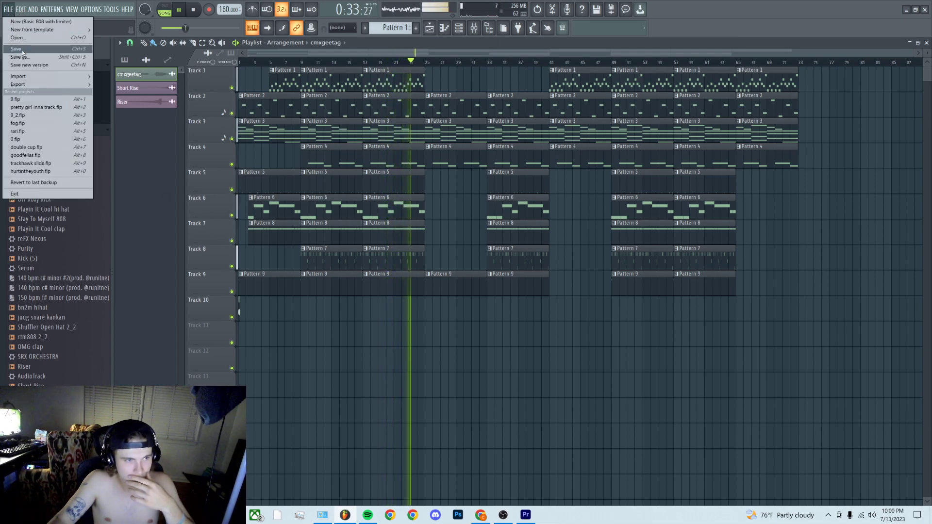
pyautogui.click(25, 56)
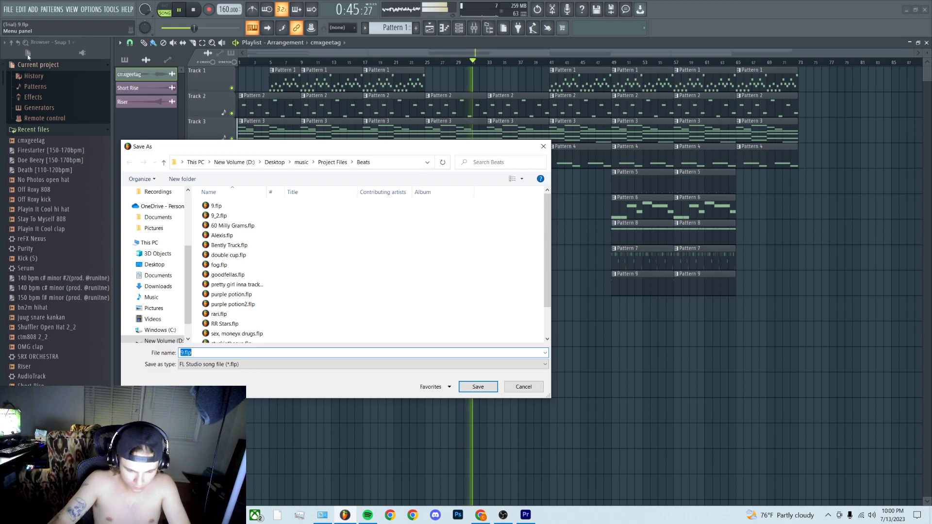
pyautogui.write('s')
pyautogui.press('BackSpace')
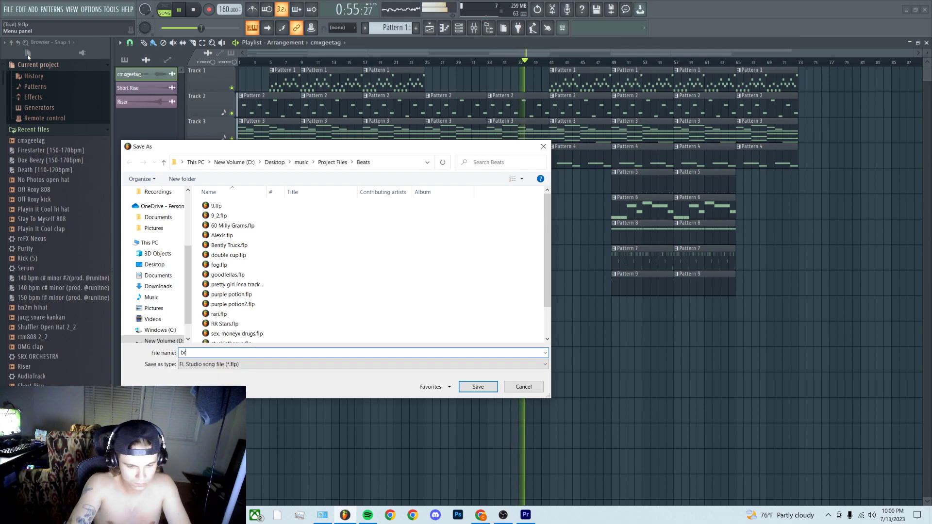
pyautogui.press('Return')
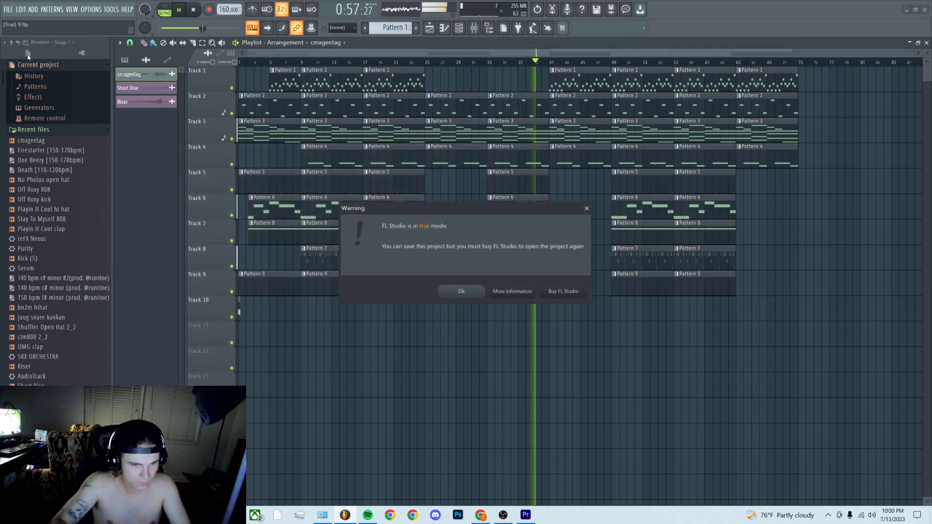
pyautogui.click(463, 289)
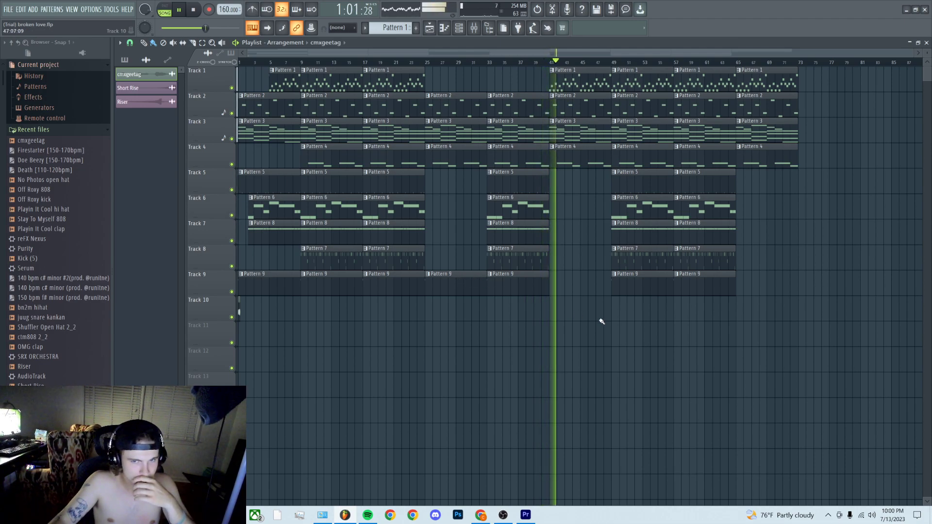
# Delete the Pattern 1 and Pattern 2 clips from the block starting at bar 41 and play from there.
pyautogui.rightClick(577, 92)
pyautogui.press('space')
pyautogui.press('space')
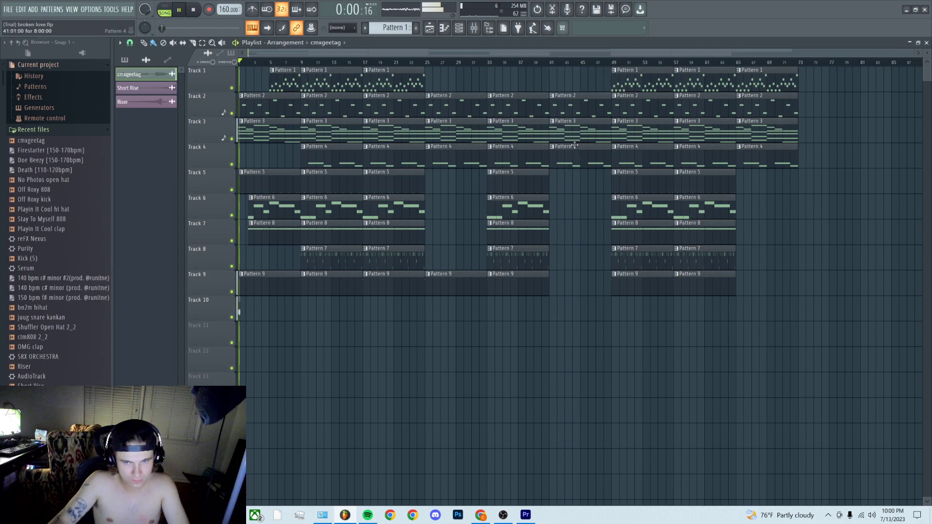
pyautogui.rightClick(579, 109)
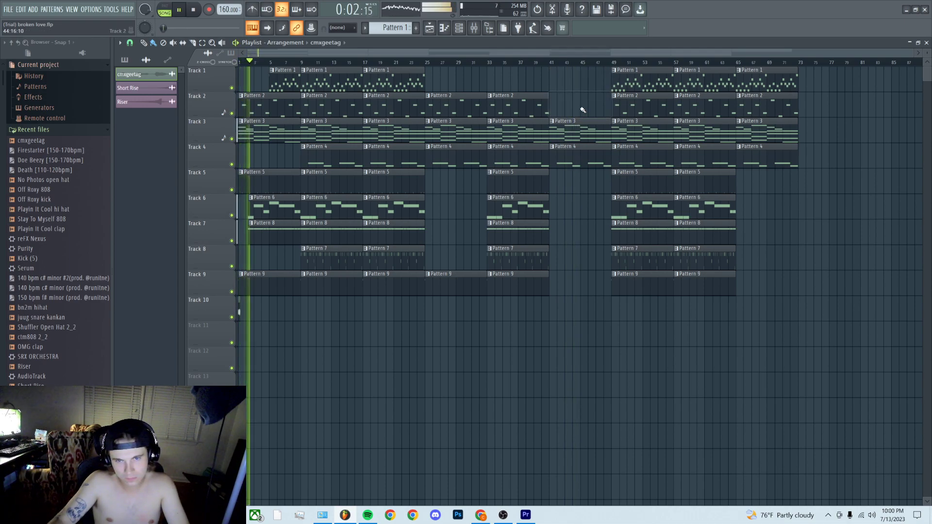
pyautogui.click(551, 62)
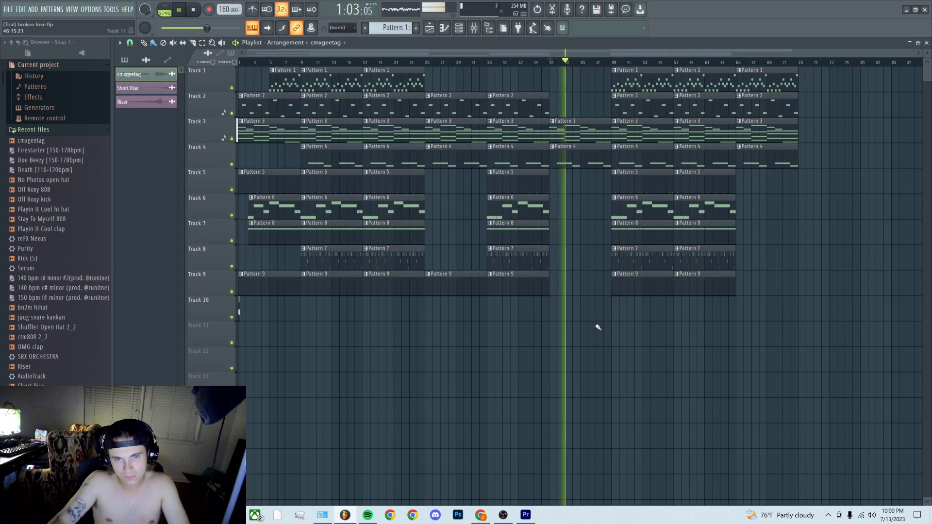
pyautogui.scroll(2, 596, 326)
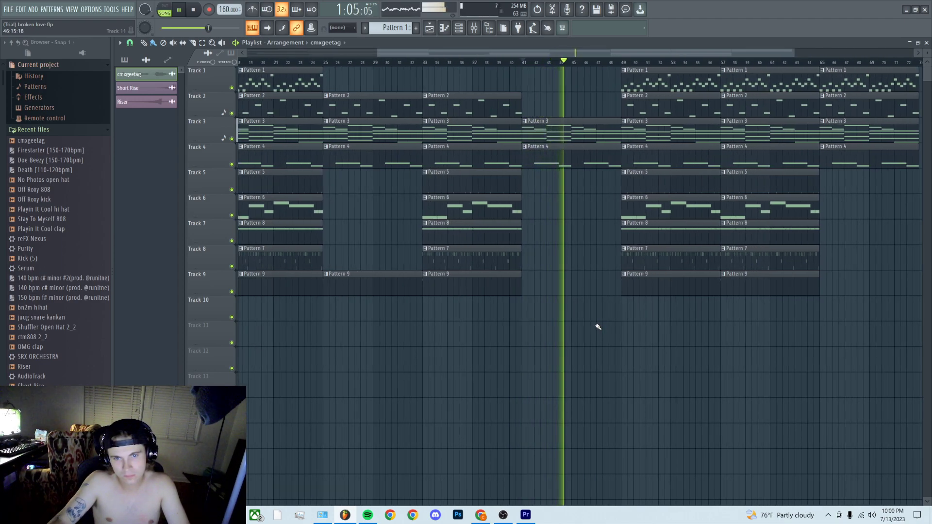
# Shorten the Pattern 3 clip that starts at bar 41 to a length of about 6:15:09, ending just before bar 48, and stop the playback.
pyautogui.scroll(-2, 641, 333)
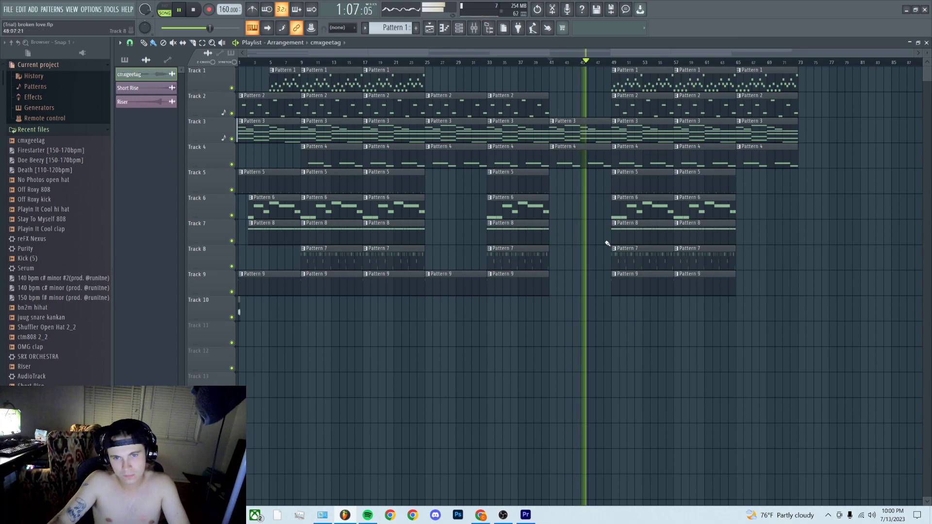
pyautogui.scroll(5, 616, 200)
pyautogui.doubleClick(633, 115)
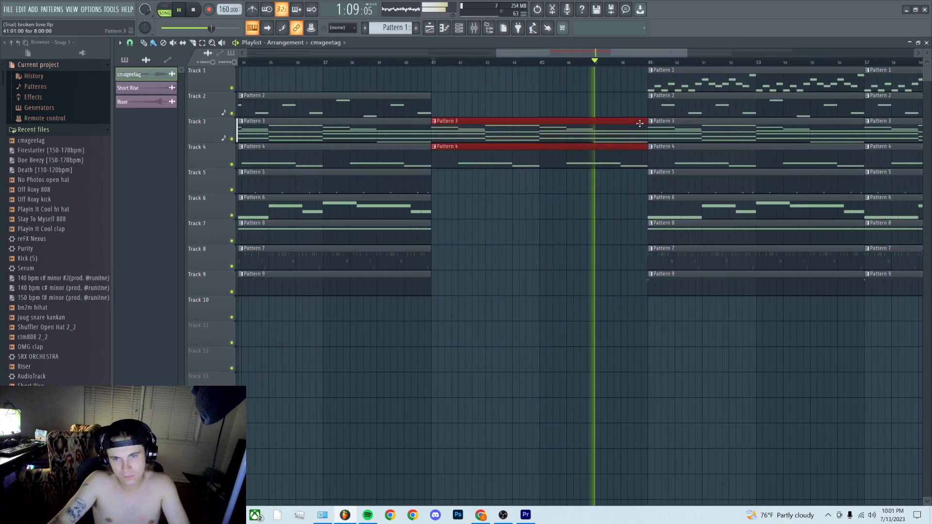
pyautogui.press('space')
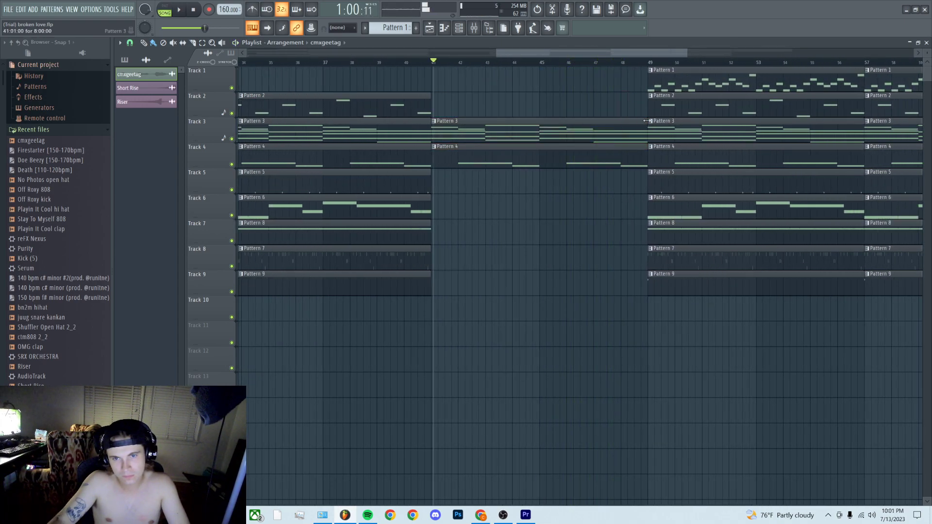
pyautogui.scroll(5, 617, 125)
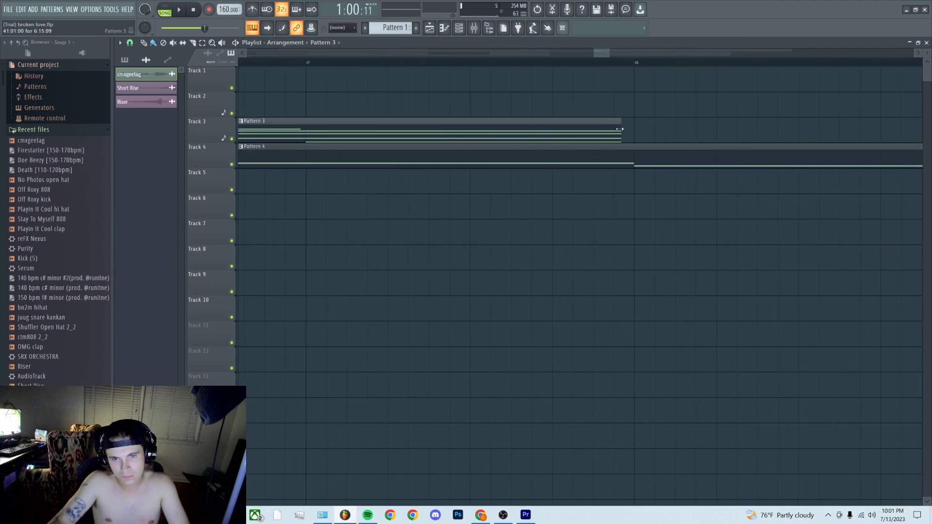
pyautogui.scroll(2, 632, 129)
pyautogui.scroll(-8, 559, 354)
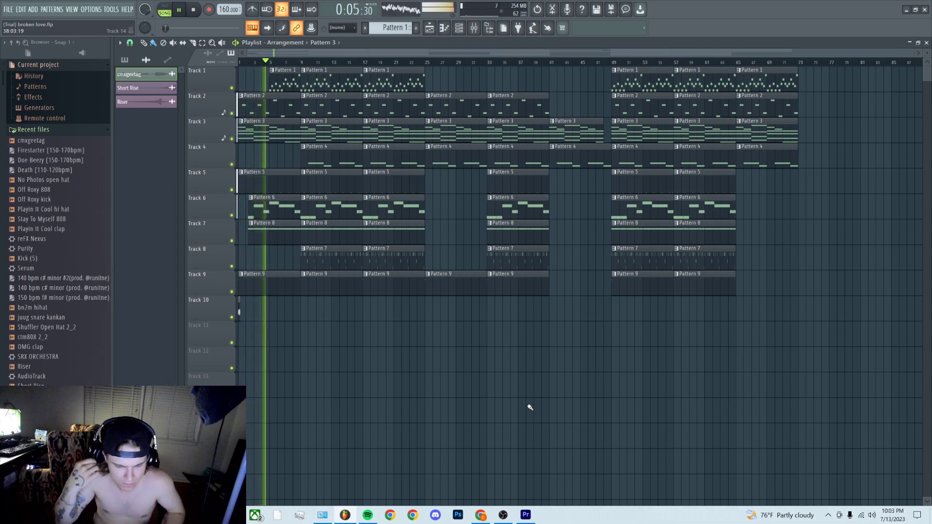
pyautogui.press('space')
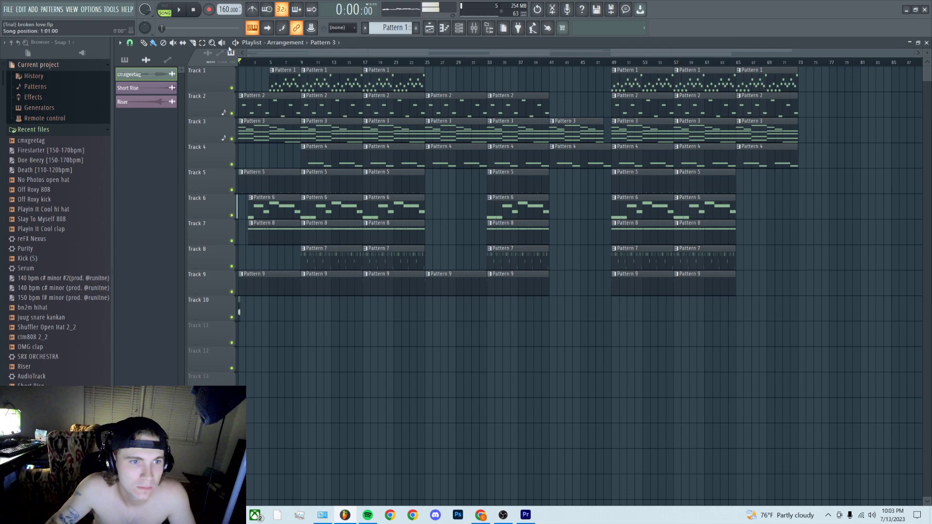